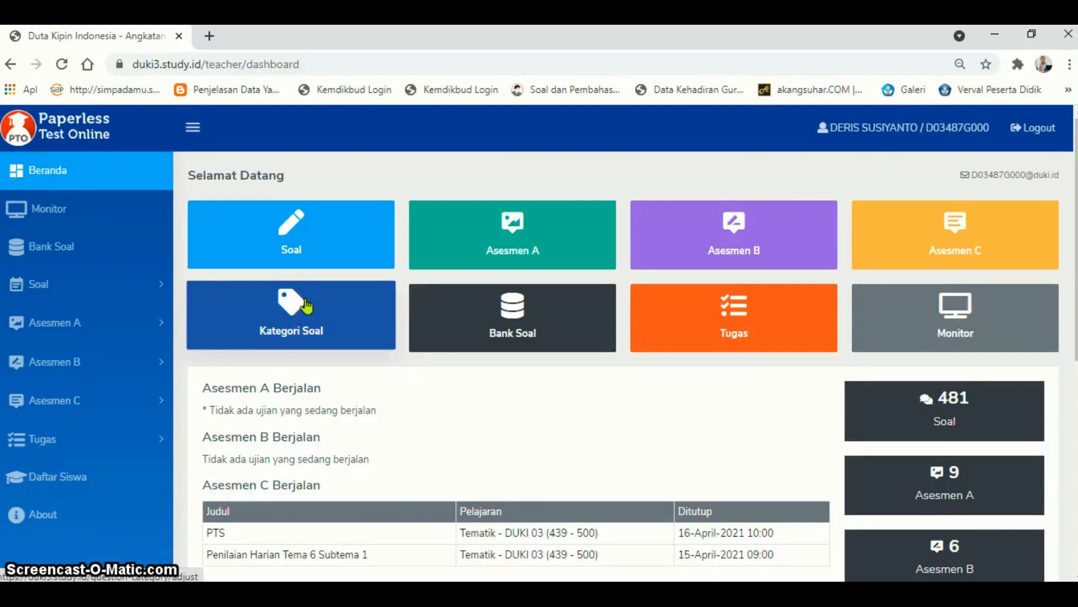
# From the question categories list, start a new category for Tingkat DUKI 03 (439 - 500) and Mapel Tematik.
pyautogui.click(299, 313)
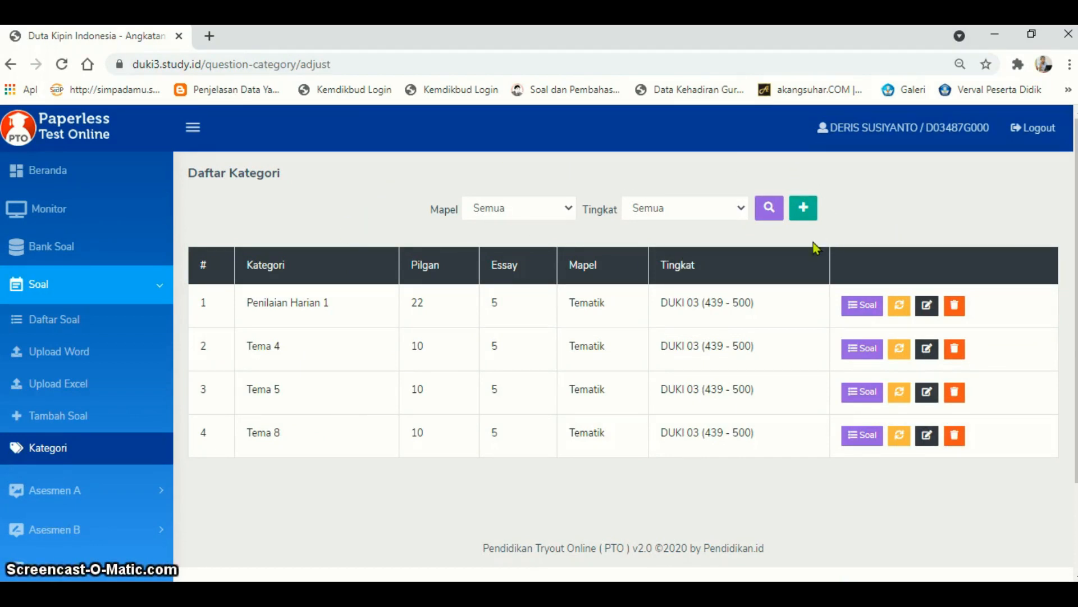
pyautogui.click(804, 208)
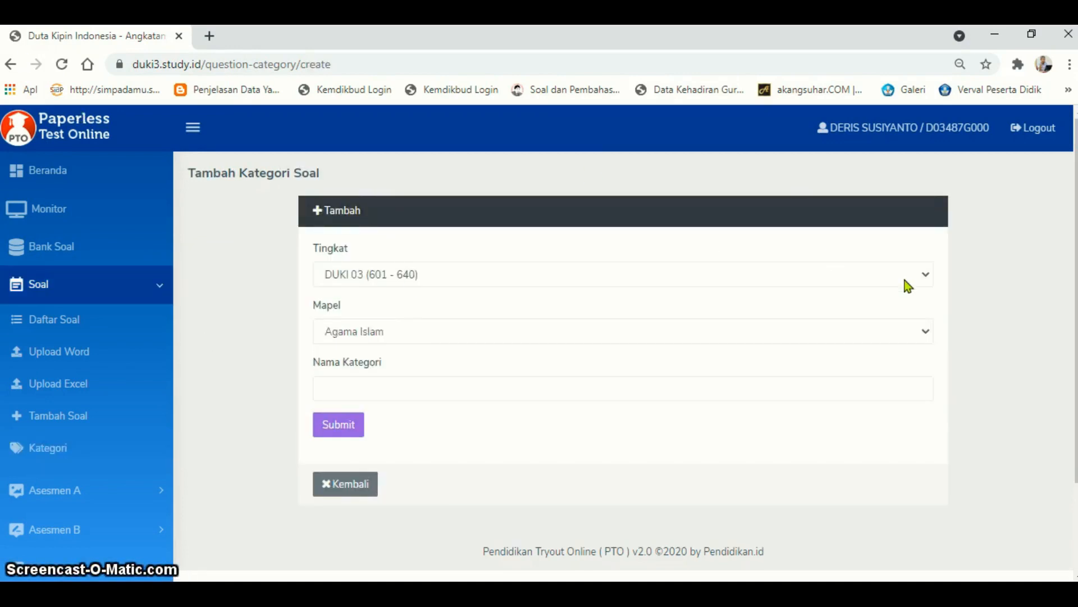
pyautogui.click(926, 274)
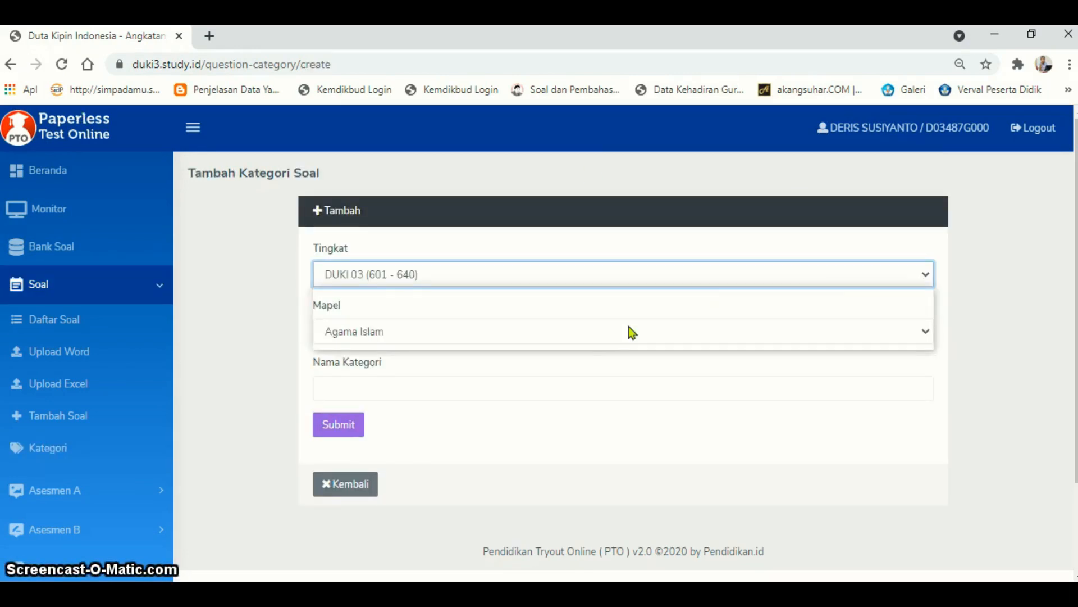
pyautogui.click(562, 340)
pyautogui.click(560, 338)
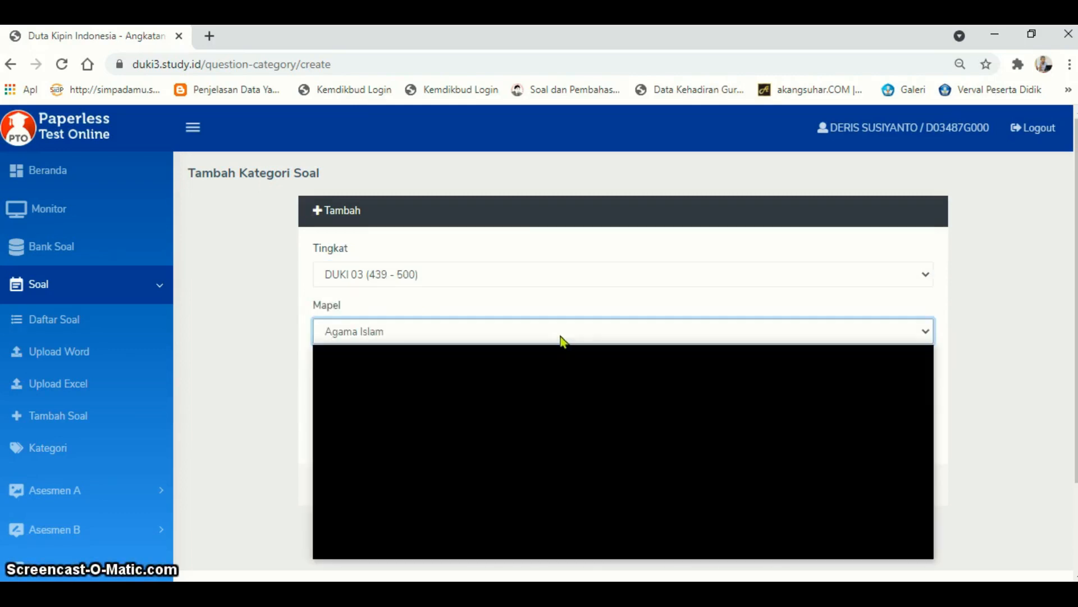
pyautogui.click(403, 533)
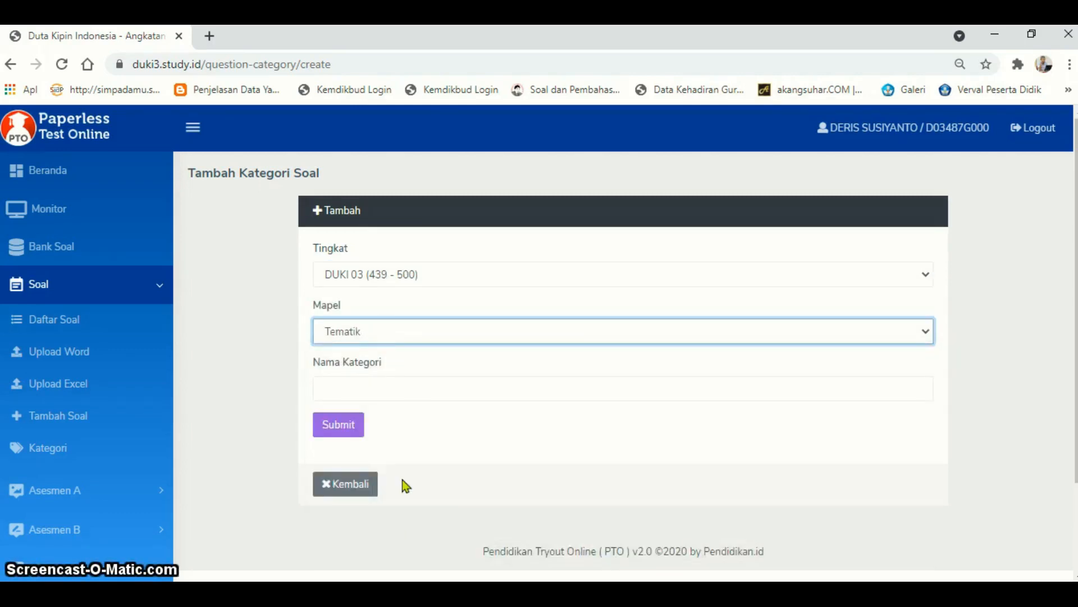
# Name the new question category "PPKn KD 3.2" and submit it.
pyautogui.click(407, 383)
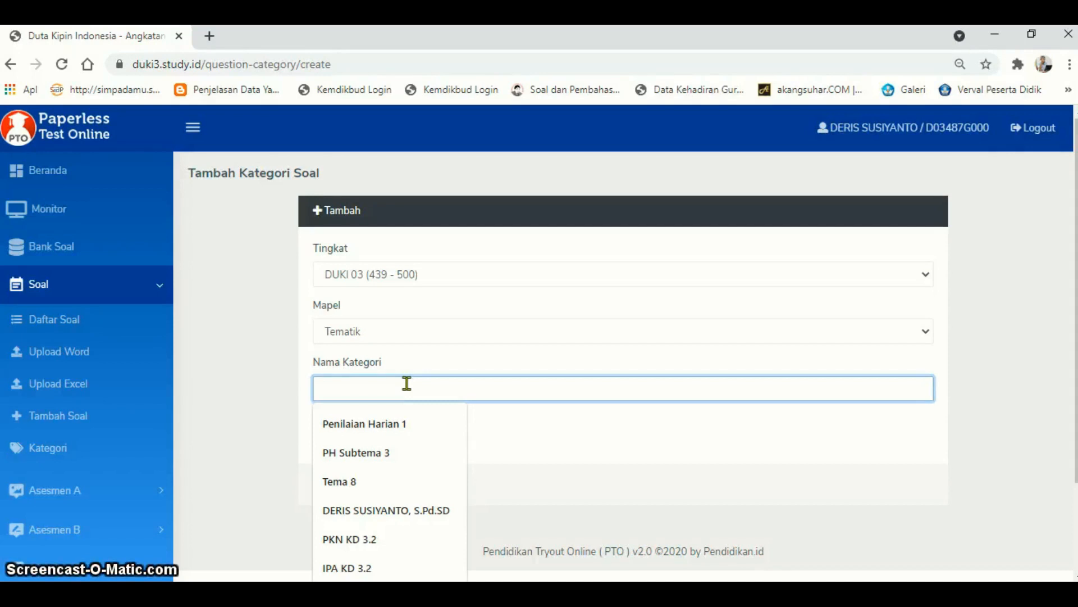
pyautogui.write('PP')
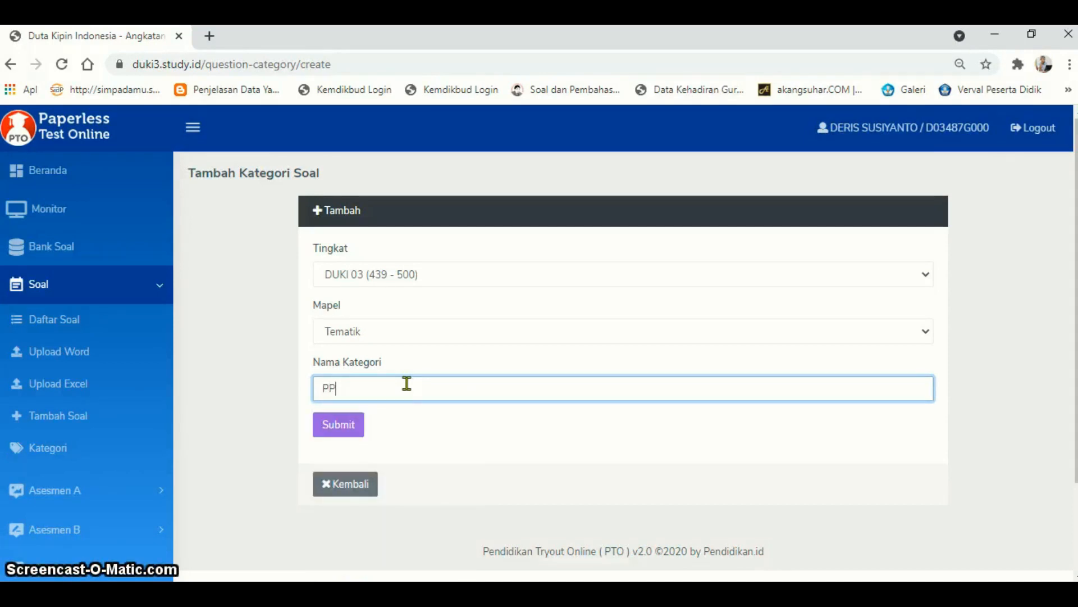
pyautogui.write('Kn')
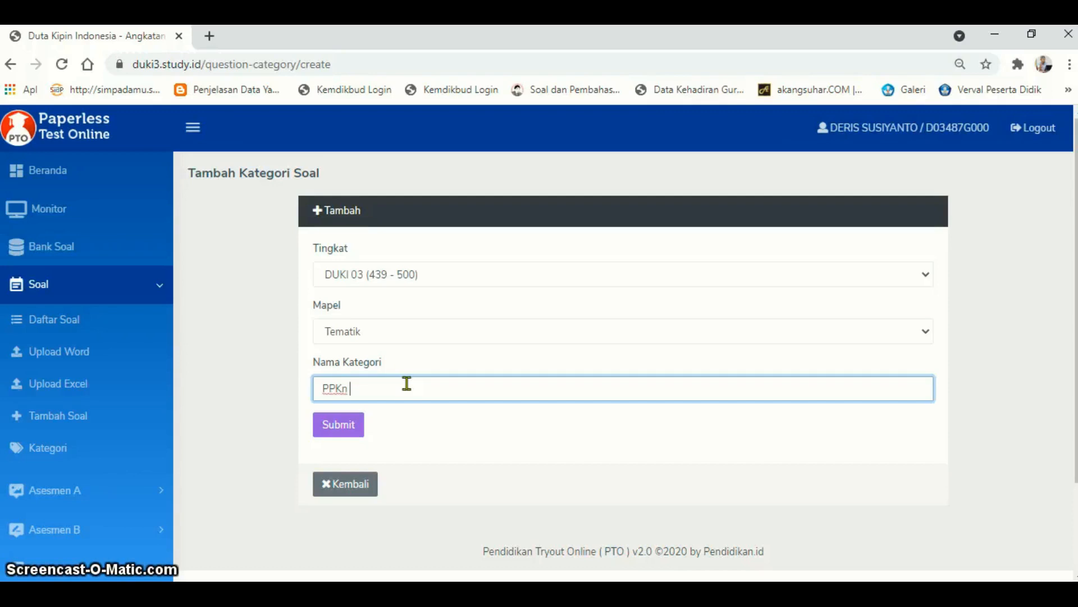
pyautogui.write(' KD')
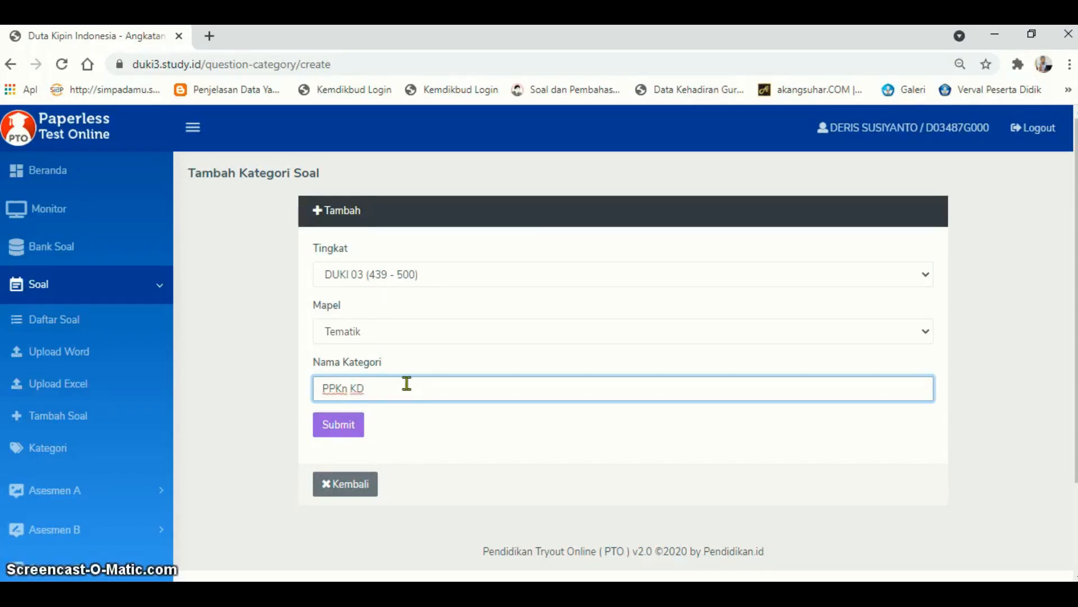
pyautogui.write(' 3.2')
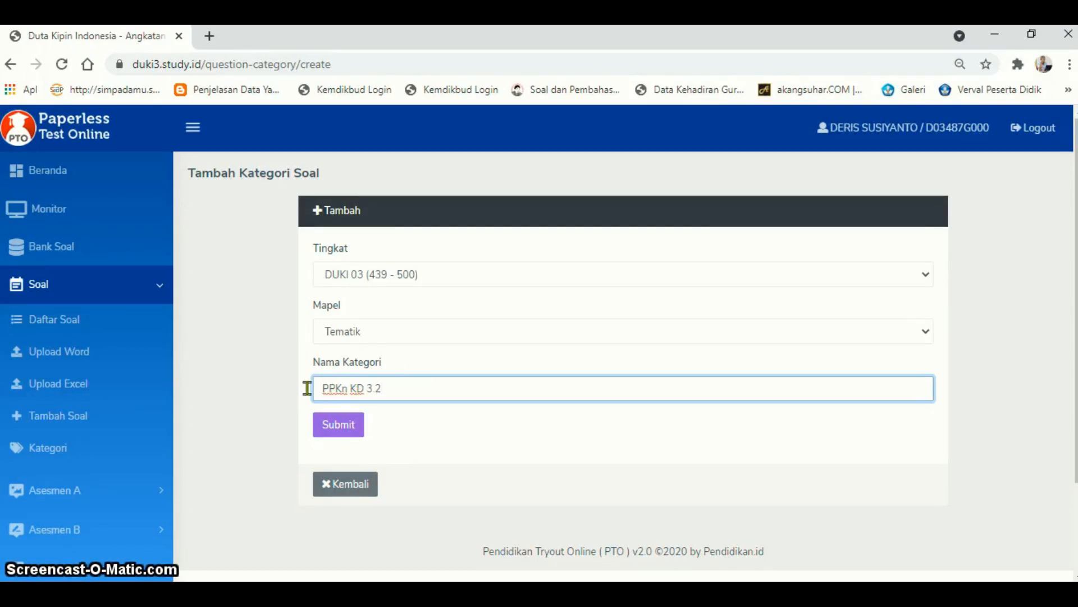
pyautogui.click(335, 436)
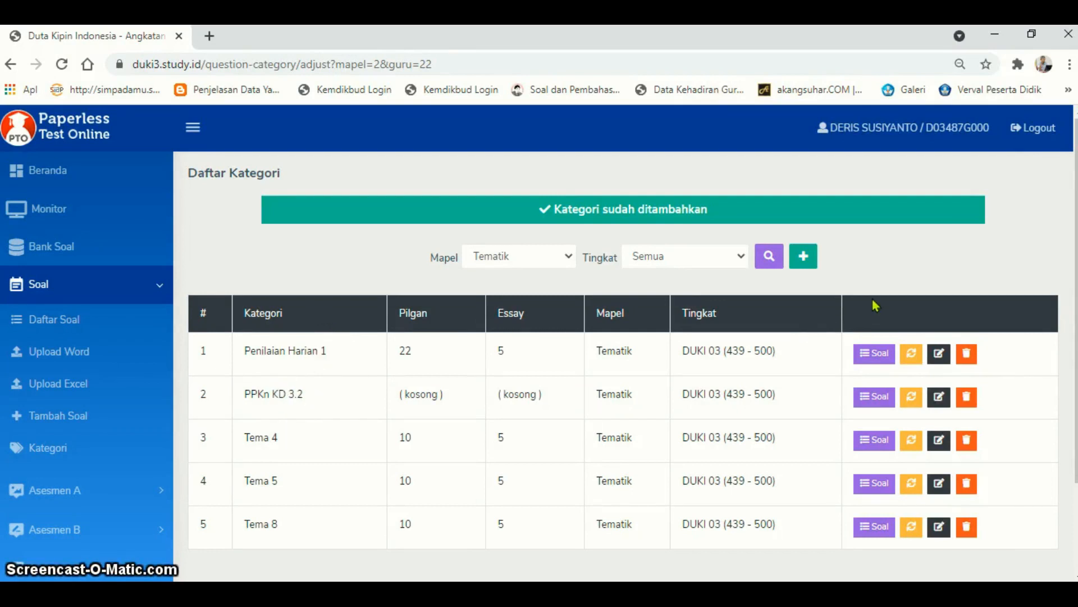
# Start a second question category, choosing DUKI 03 (439 - 500) as Tingkat and Tematik as Mapel.
pyautogui.click(805, 260)
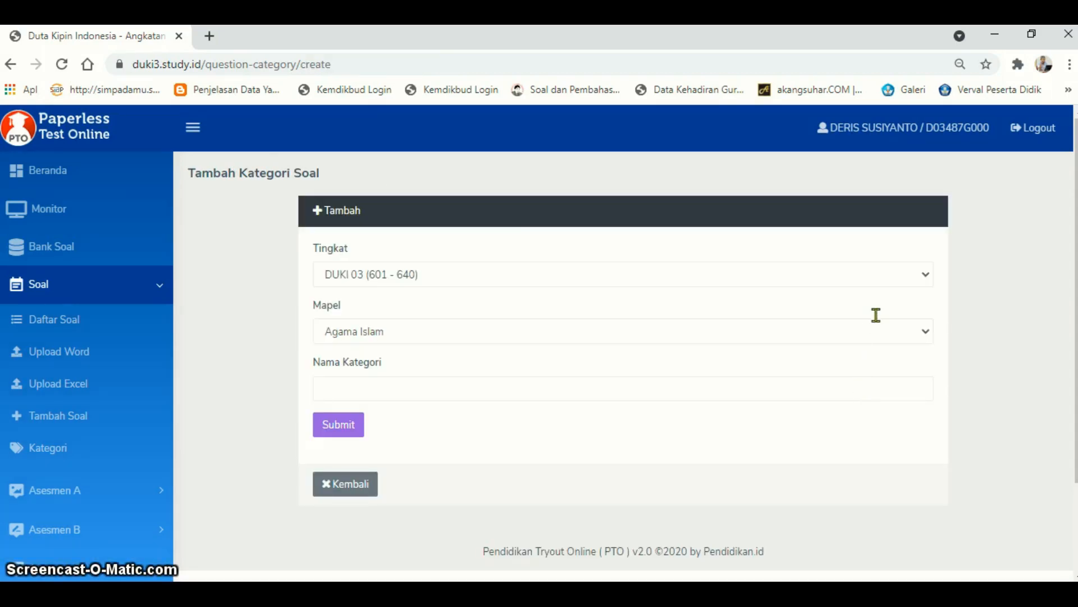
pyautogui.click(926, 275)
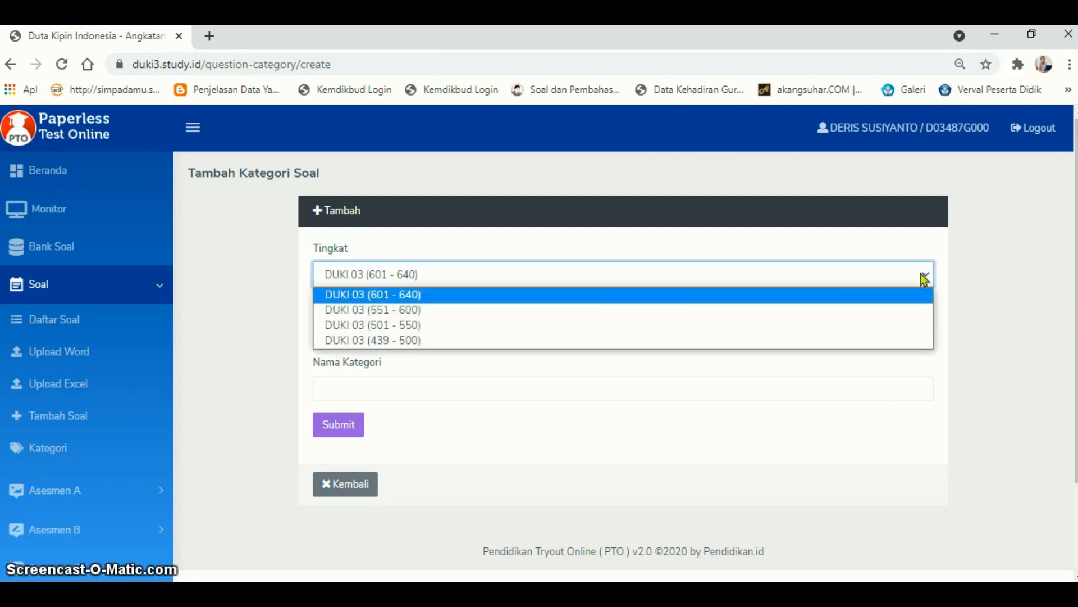
pyautogui.click(610, 341)
pyautogui.click(514, 333)
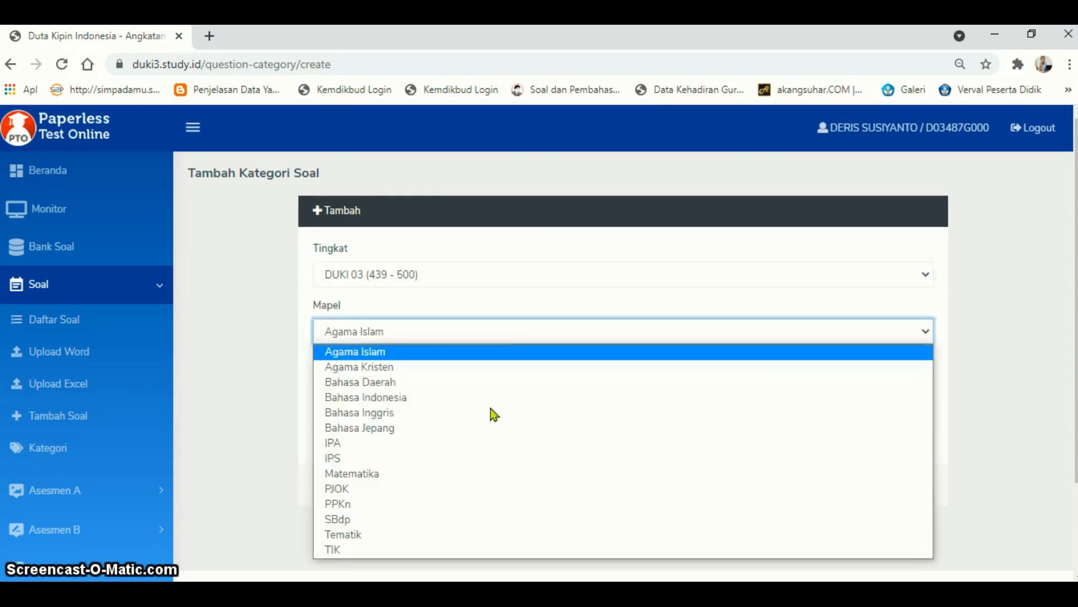
pyautogui.click(393, 536)
# Name the second category "B. Indonesia KD 3.7" and submit it.
pyautogui.click(403, 393)
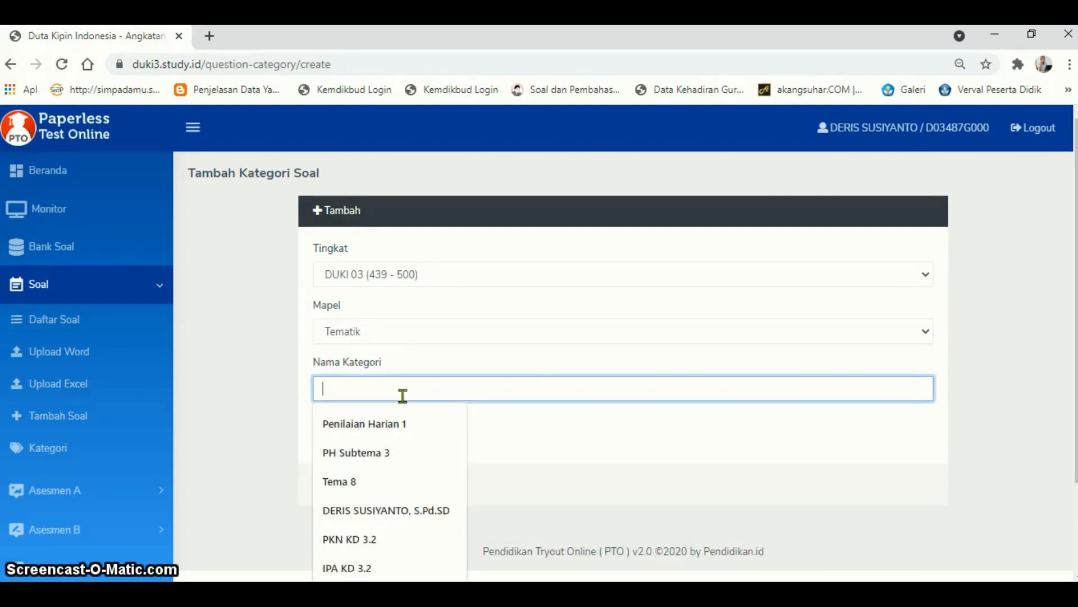
pyautogui.write('B')
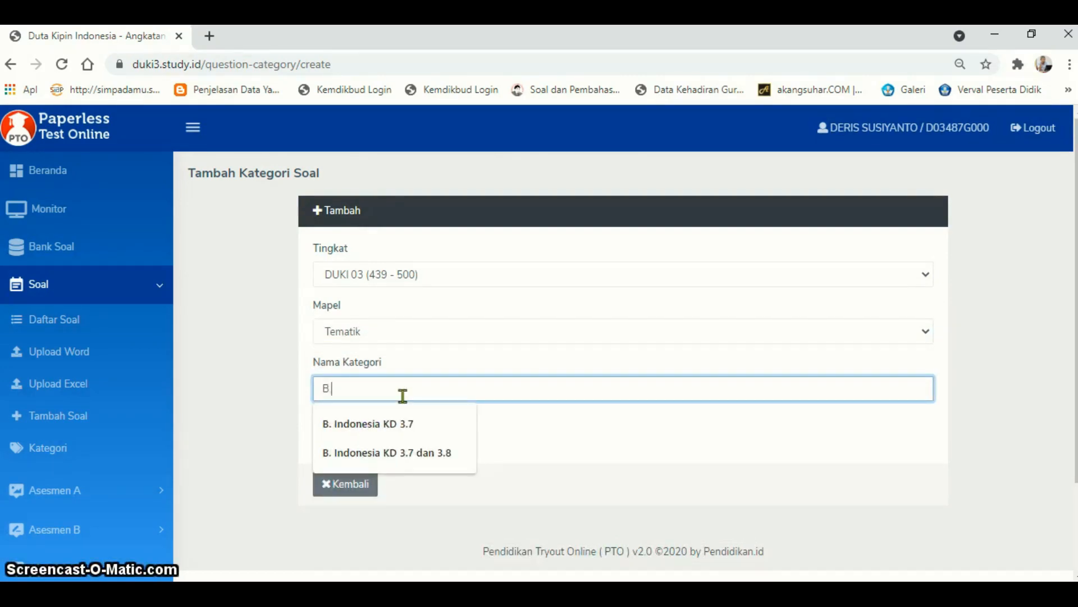
pyautogui.write('. ')
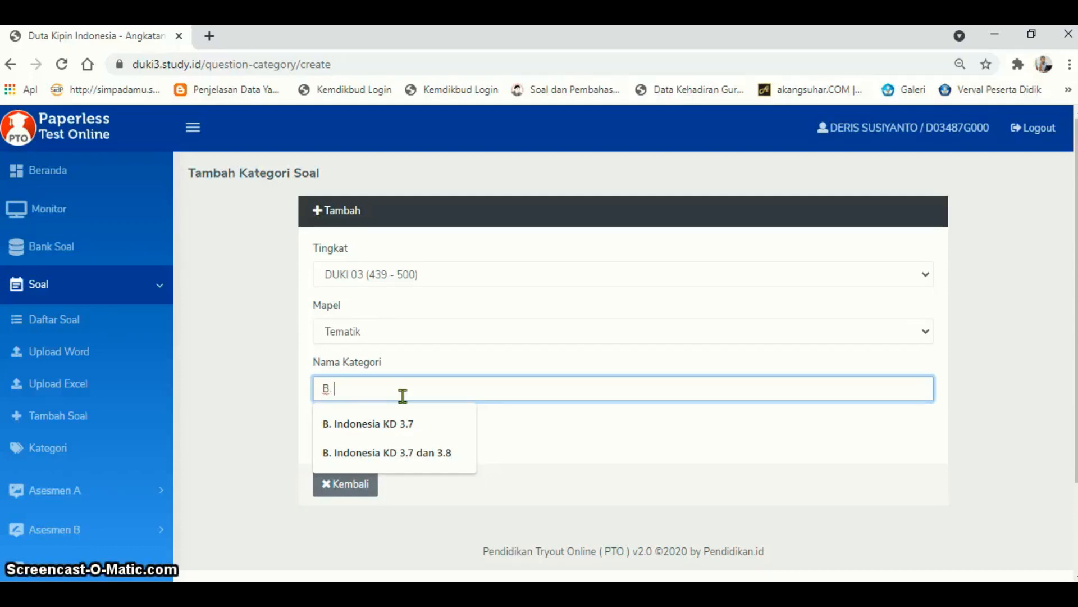
pyautogui.write('indonesia')
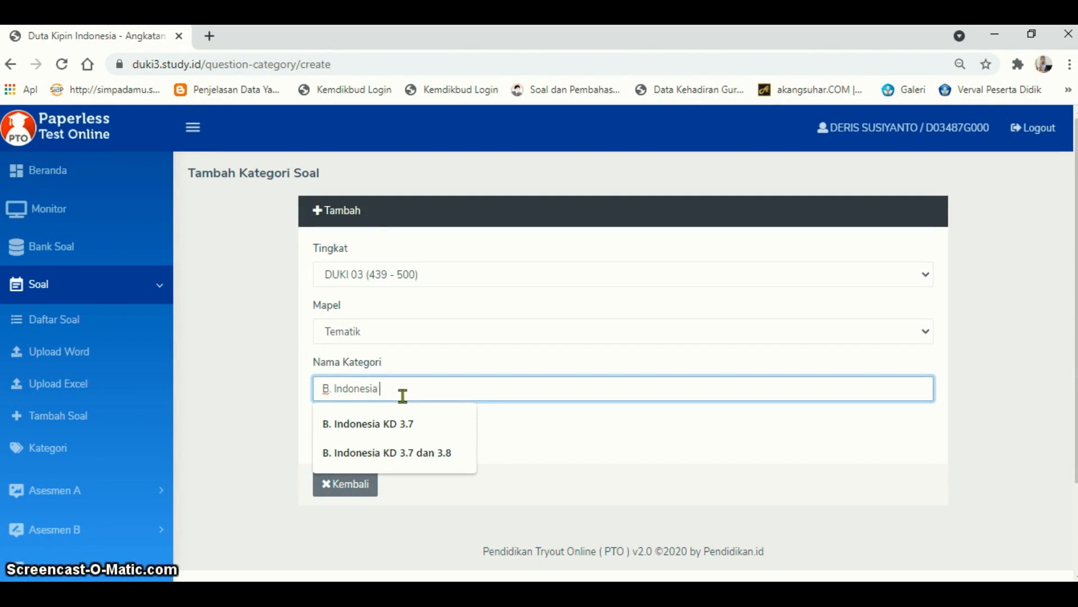
pyautogui.write(' KD 3')
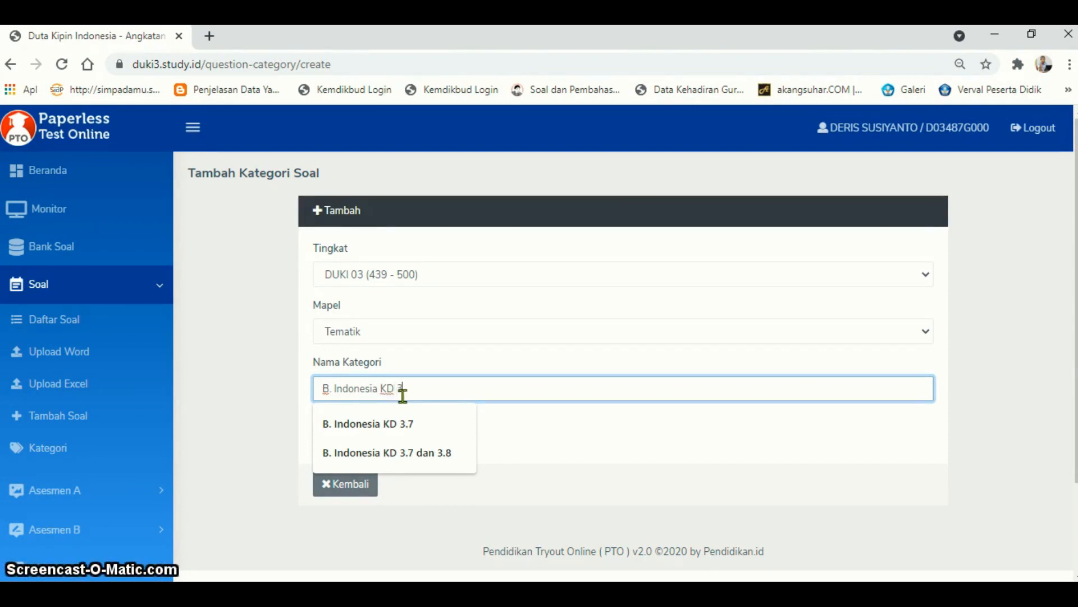
pyautogui.write('/')
pyautogui.press('BackSpace')
pyautogui.write('.7')
pyautogui.click(680, 484)
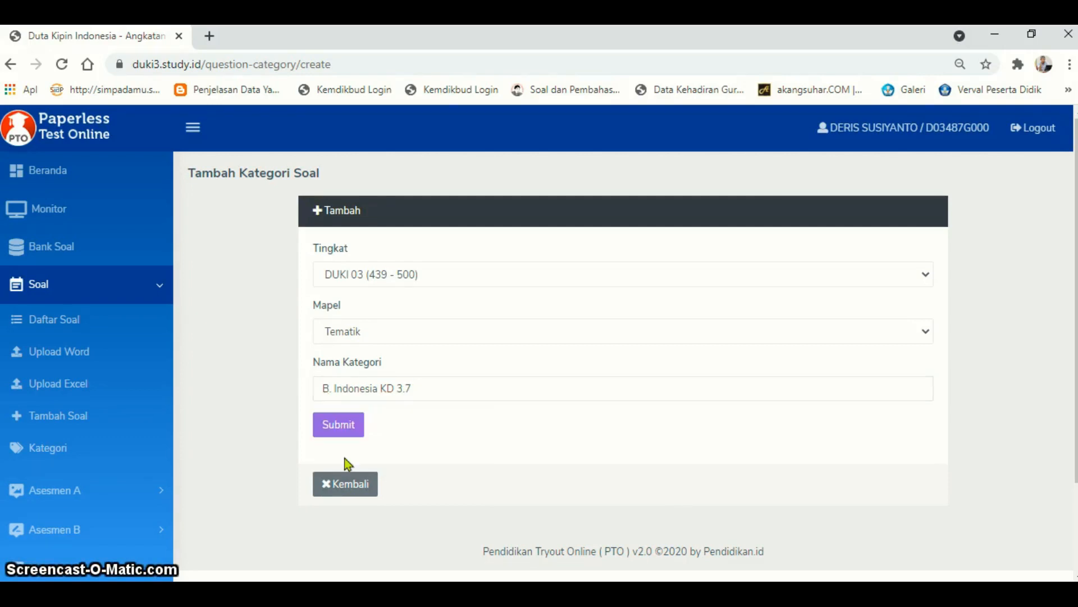
pyautogui.click(338, 427)
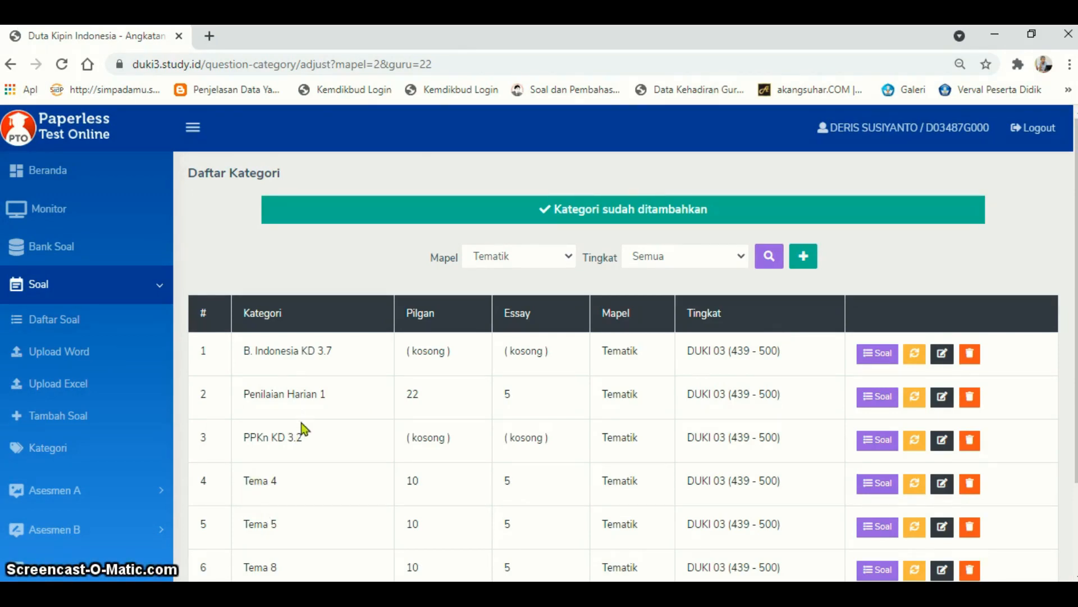
# Start a third question category with Tingkat set to DUKI 03 (439 - 500) and Mapel set to Tematik.
pyautogui.scroll(-3, 301, 429)
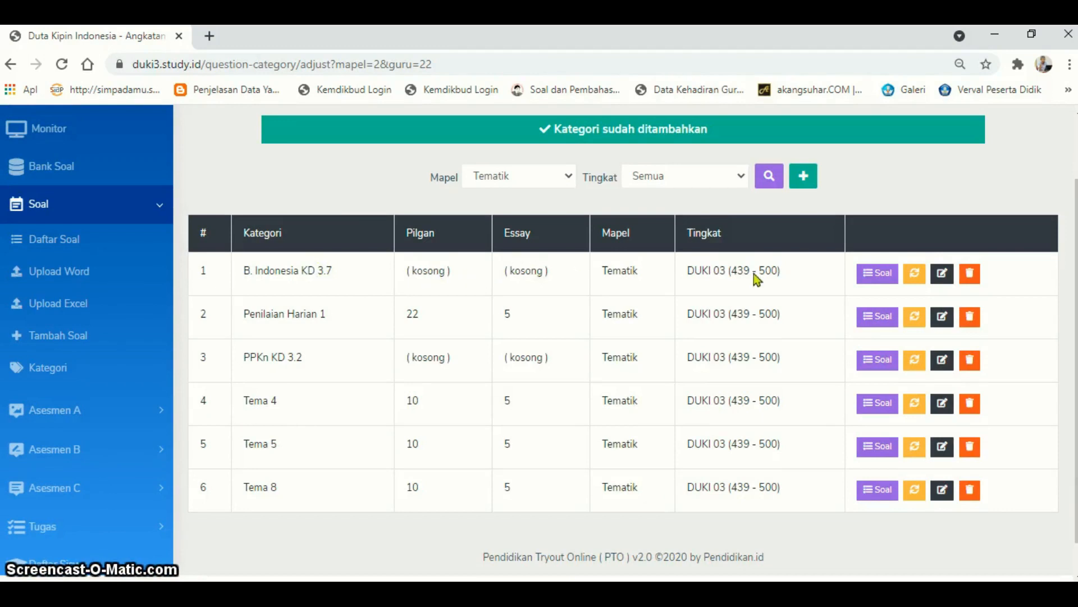
pyautogui.scroll(2, 599, 449)
pyautogui.scroll(1, 599, 450)
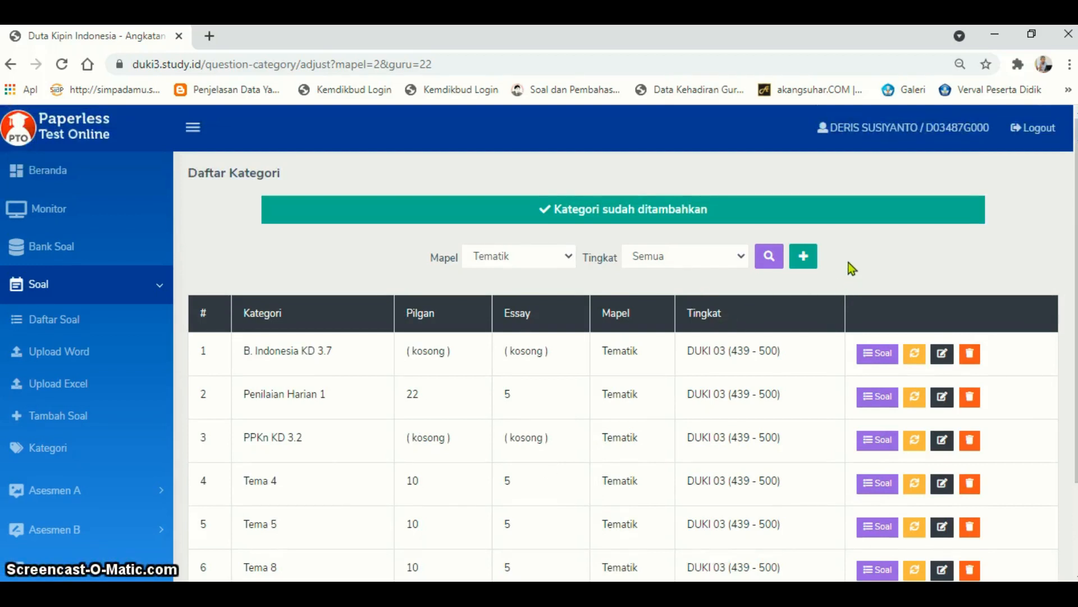
pyautogui.click(804, 263)
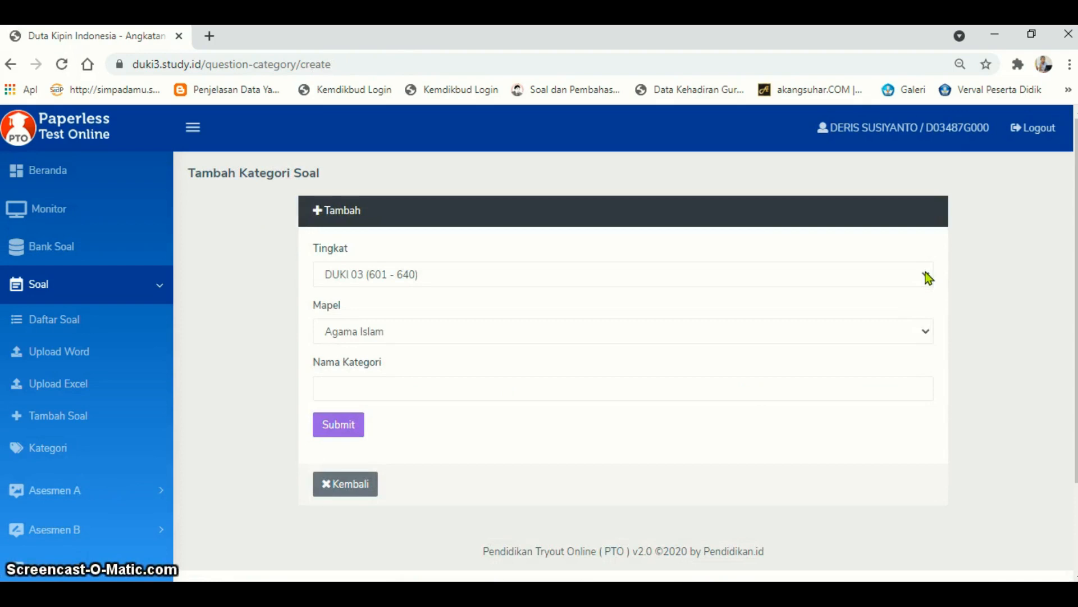
pyautogui.click(929, 277)
pyautogui.click(523, 342)
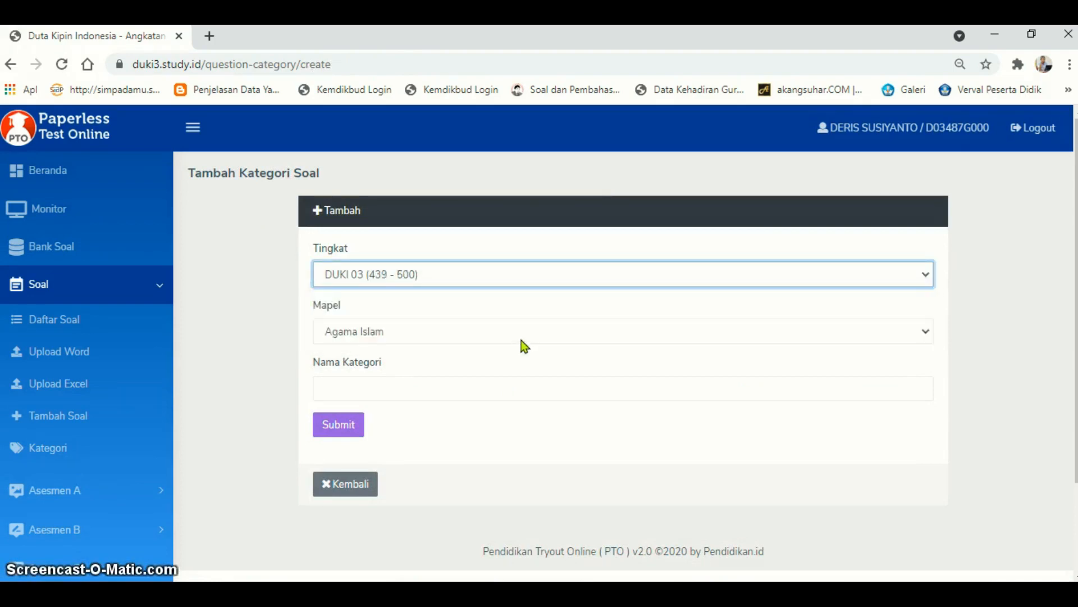
pyautogui.click(520, 337)
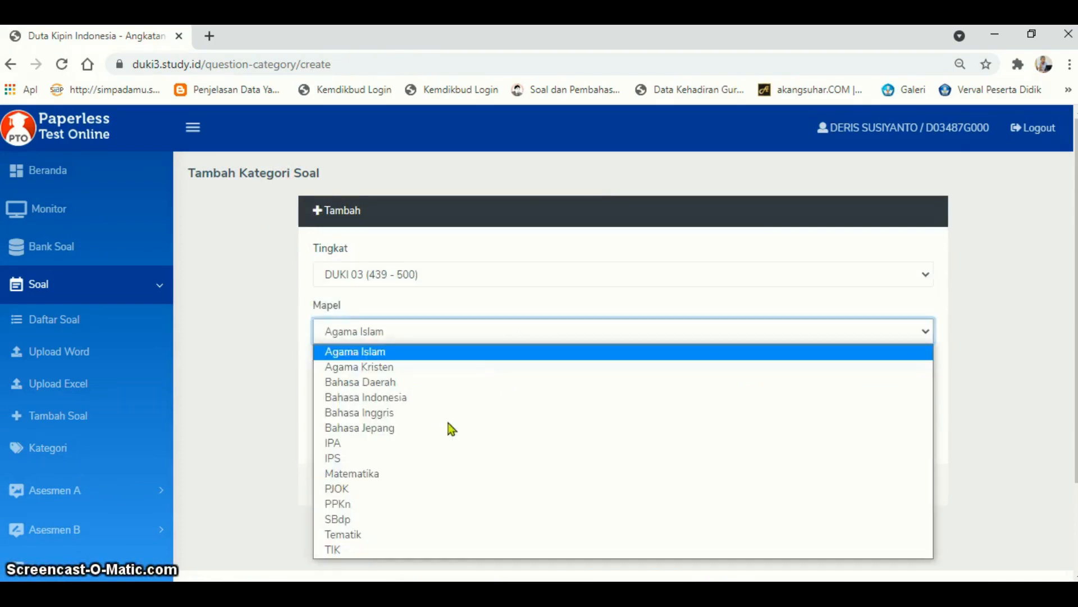
pyautogui.click(386, 535)
# Name the third category "IPA KD 3.2" and submit it.
pyautogui.click(388, 385)
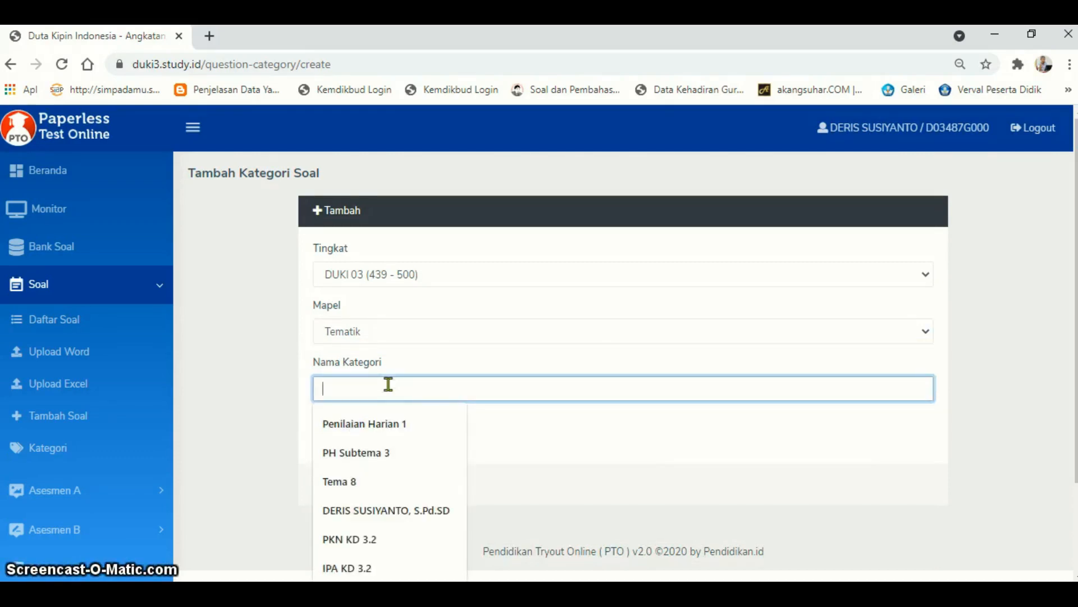
pyautogui.write('IPA')
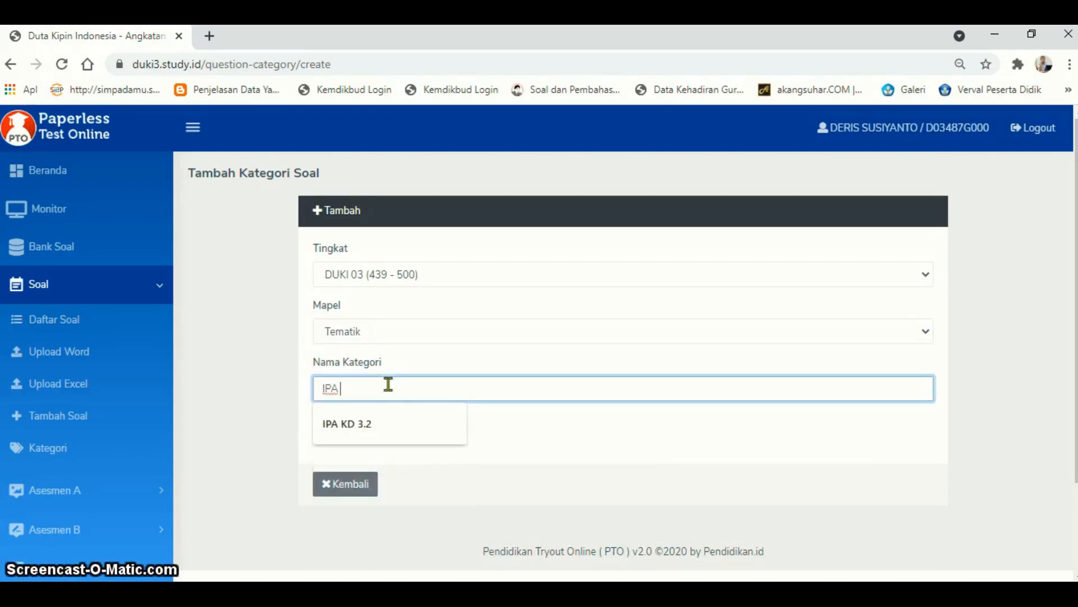
pyautogui.write(' KD 3.2')
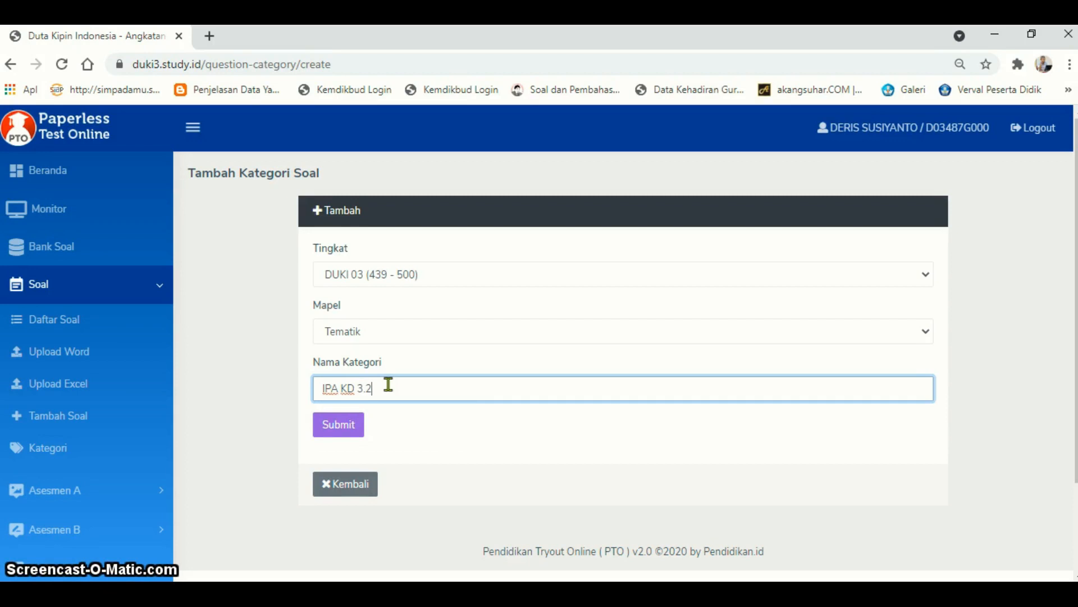
pyautogui.click(360, 429)
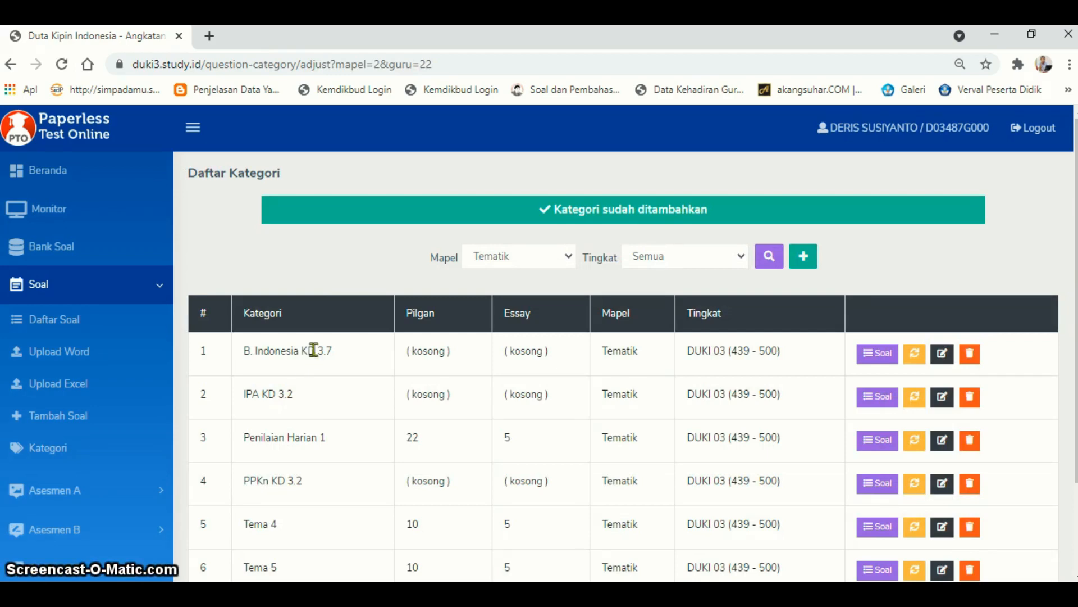
pyautogui.scroll(-1, 314, 350)
pyautogui.scroll(1, 313, 332)
pyautogui.scroll(-1, 251, 372)
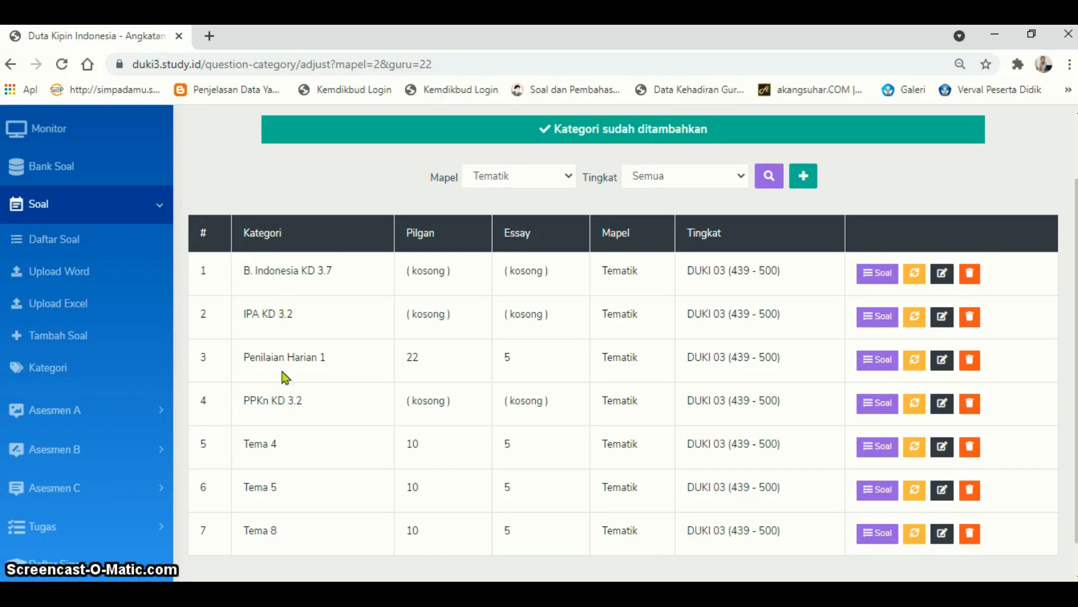
pyautogui.scroll(1, 284, 373)
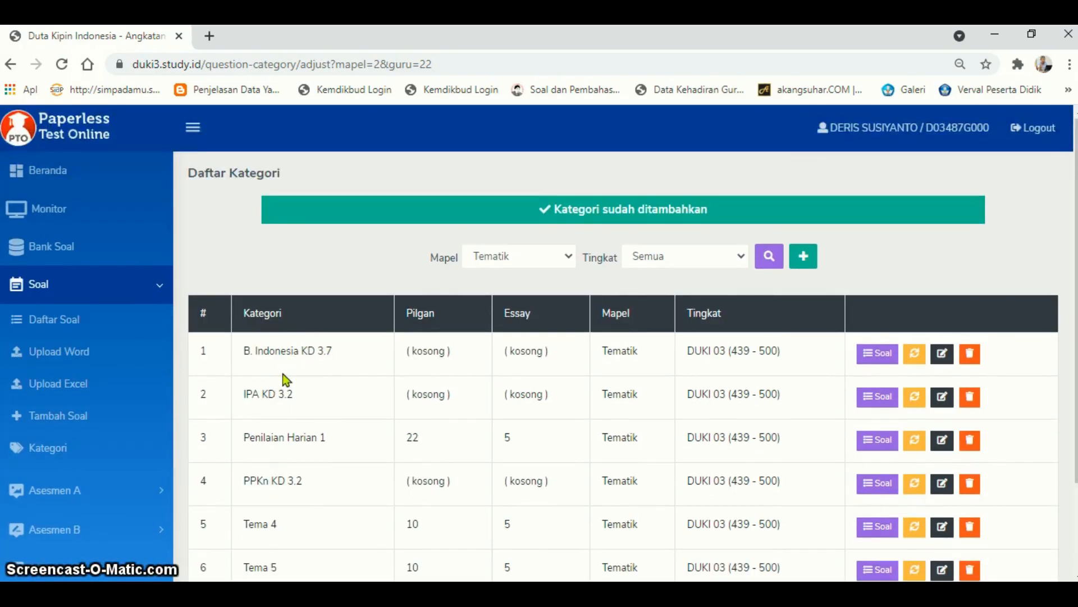
pyautogui.scroll(-1, 284, 379)
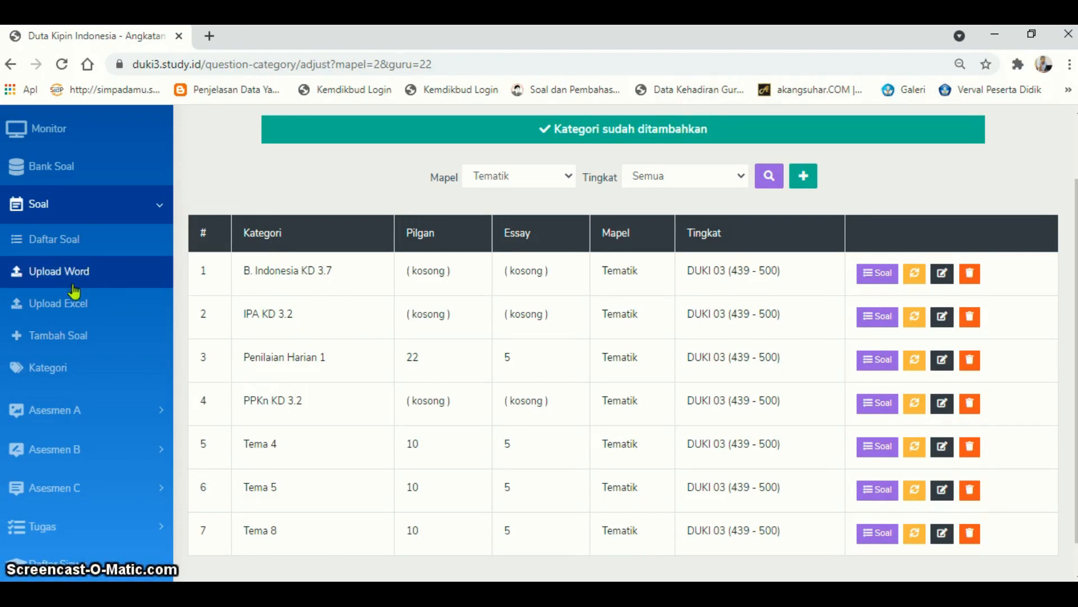
pyautogui.click(76, 213)
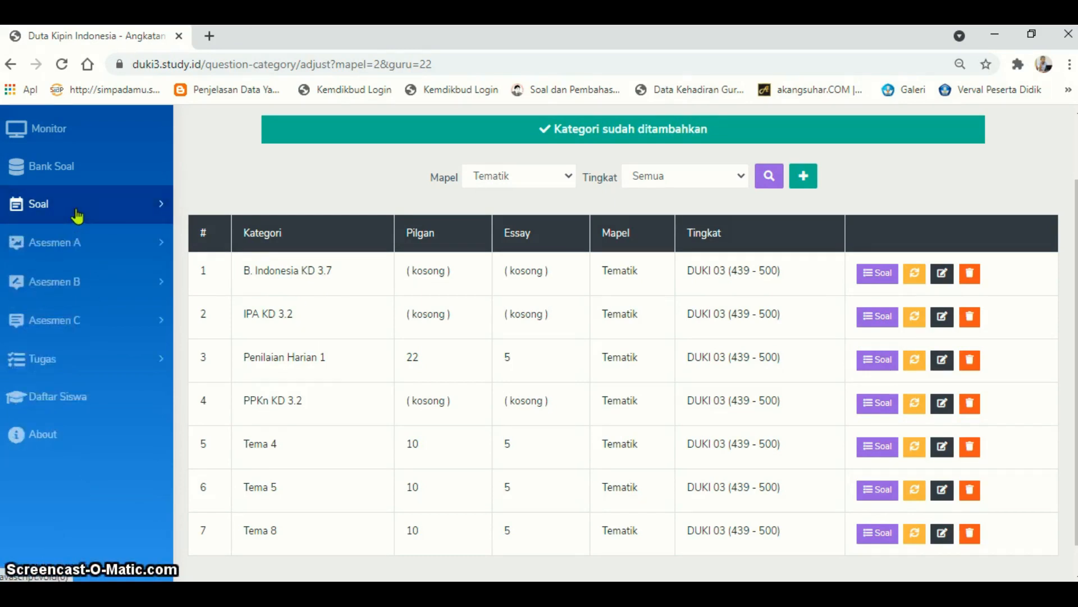
pyautogui.click(77, 213)
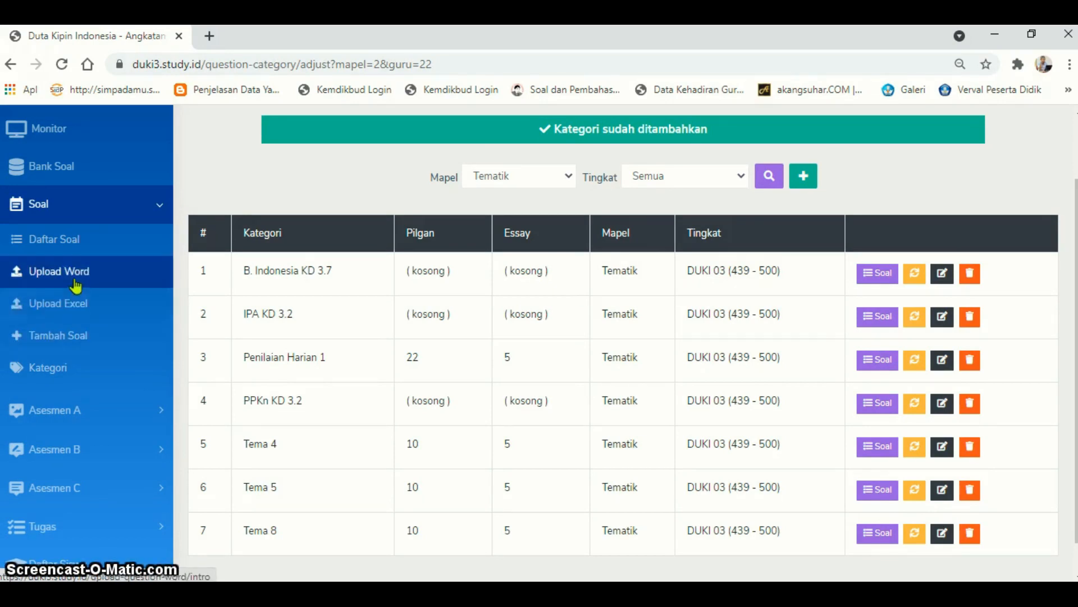
# Start adding a question with Tingkat DUKI 03 (439 - 500), Mapel Tematik and Tipe Pilihan Ganda, and continue to its form.
pyautogui.click(58, 342)
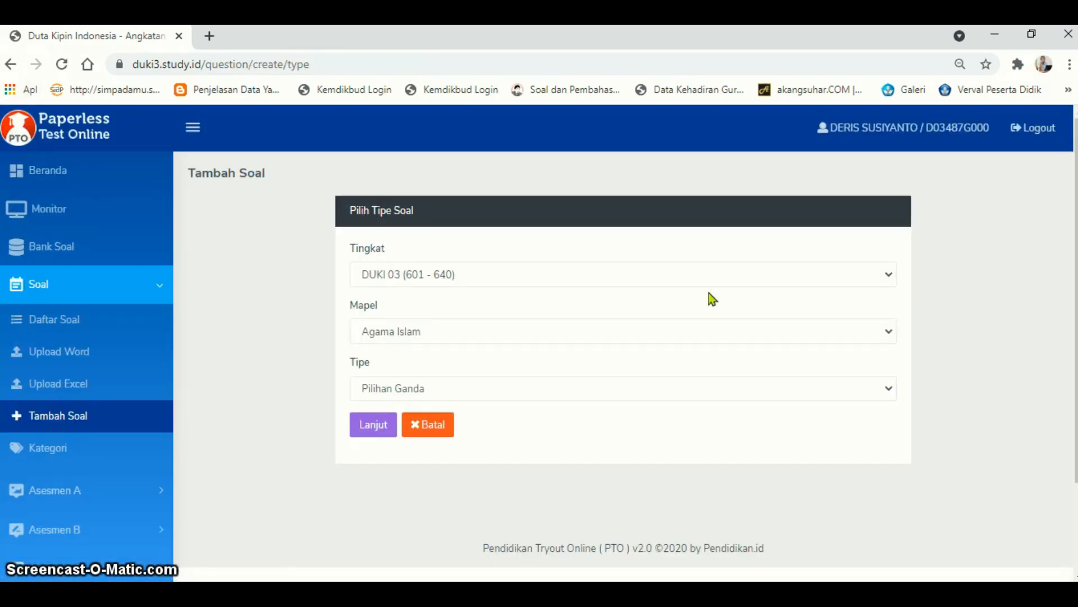
pyautogui.click(885, 272)
pyautogui.click(619, 340)
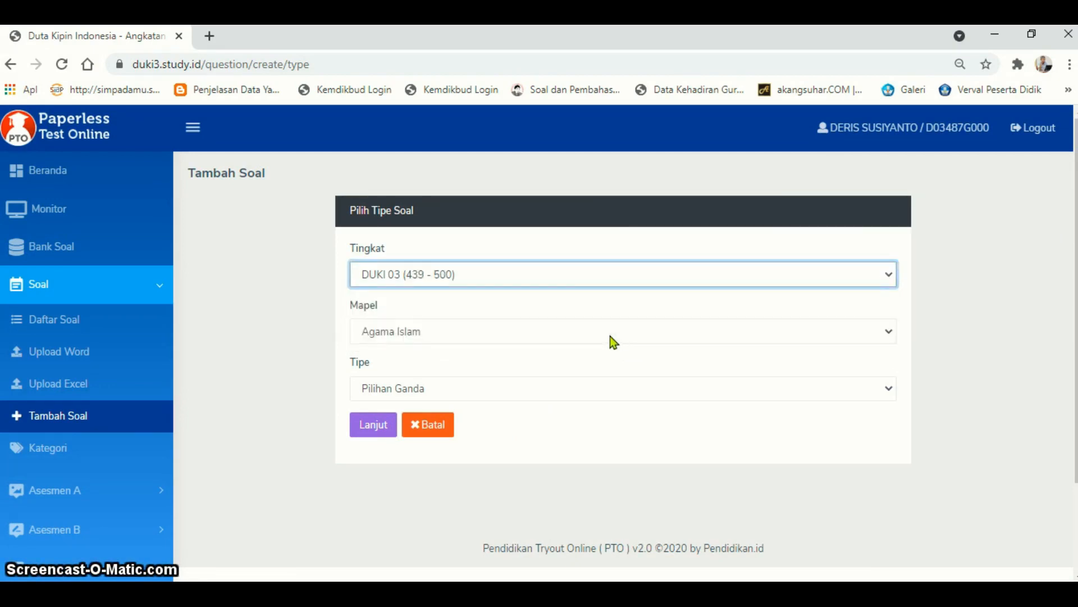
pyautogui.click(612, 337)
pyautogui.click(421, 539)
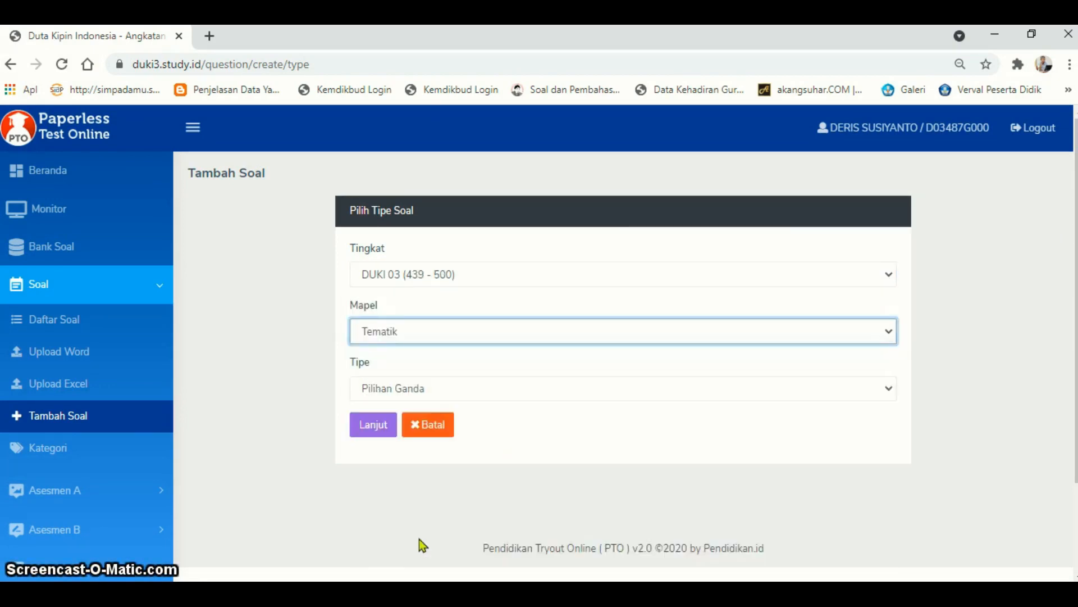
pyautogui.click(429, 390)
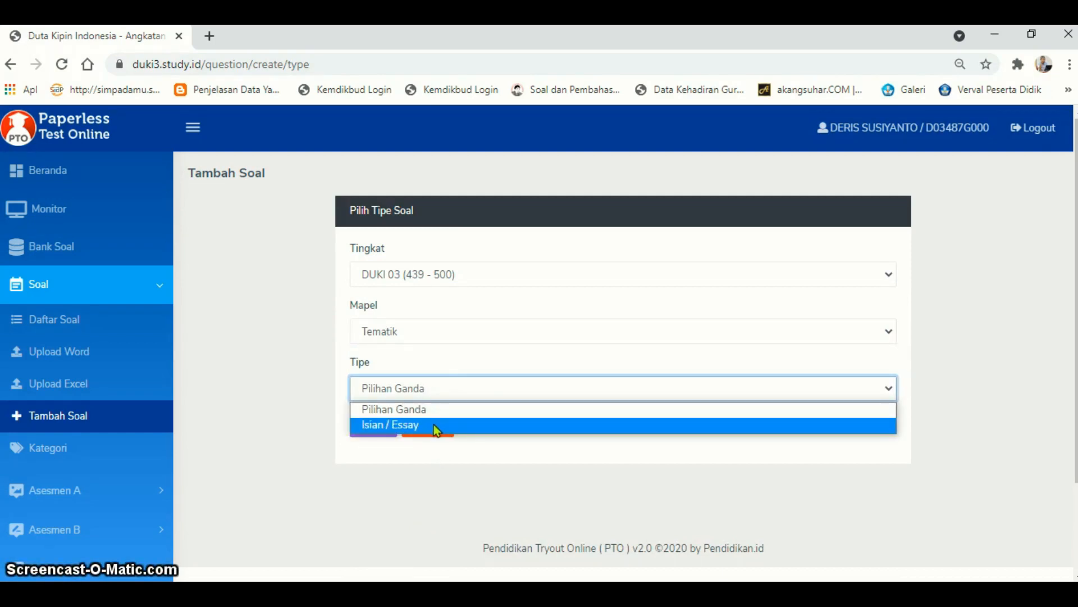
pyautogui.click(399, 411)
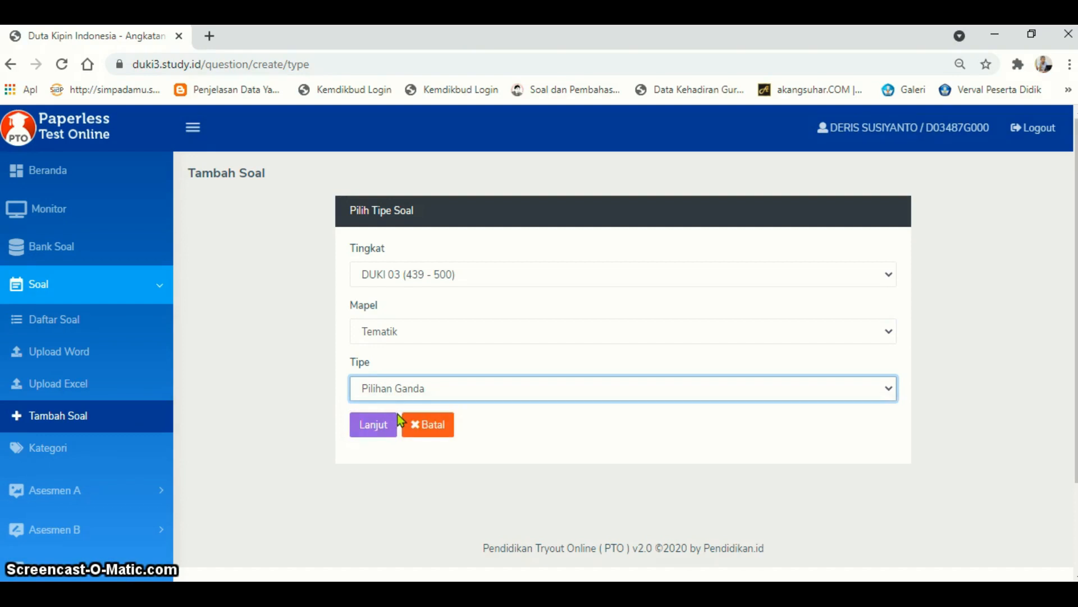
pyautogui.click(381, 432)
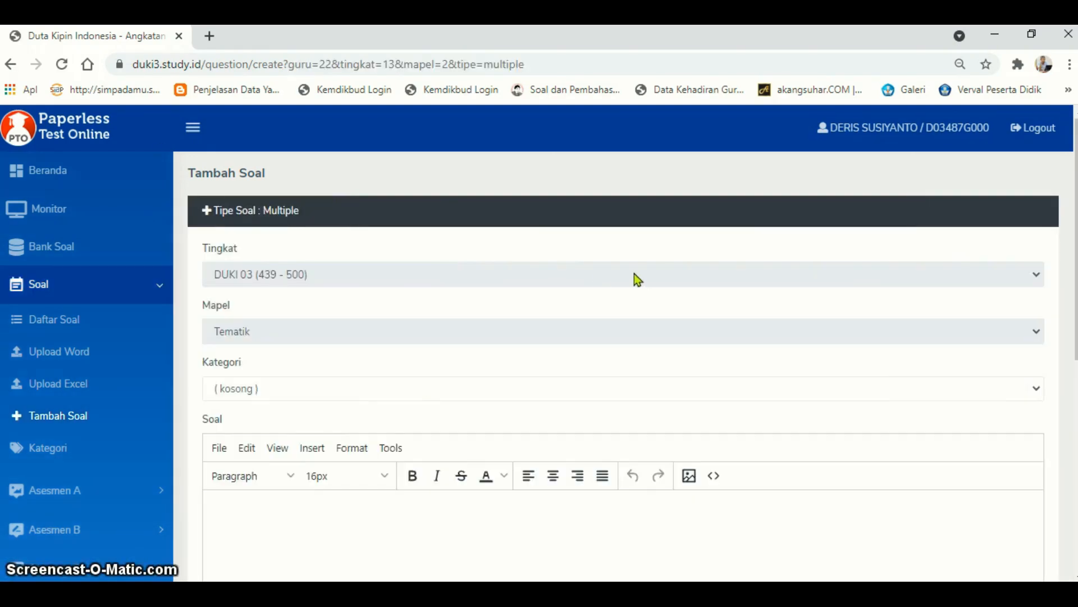
# Set the new question's Kategori to PPKn KD 3.2.
pyautogui.scroll(-3, 644, 279)
pyautogui.scroll(3, 644, 279)
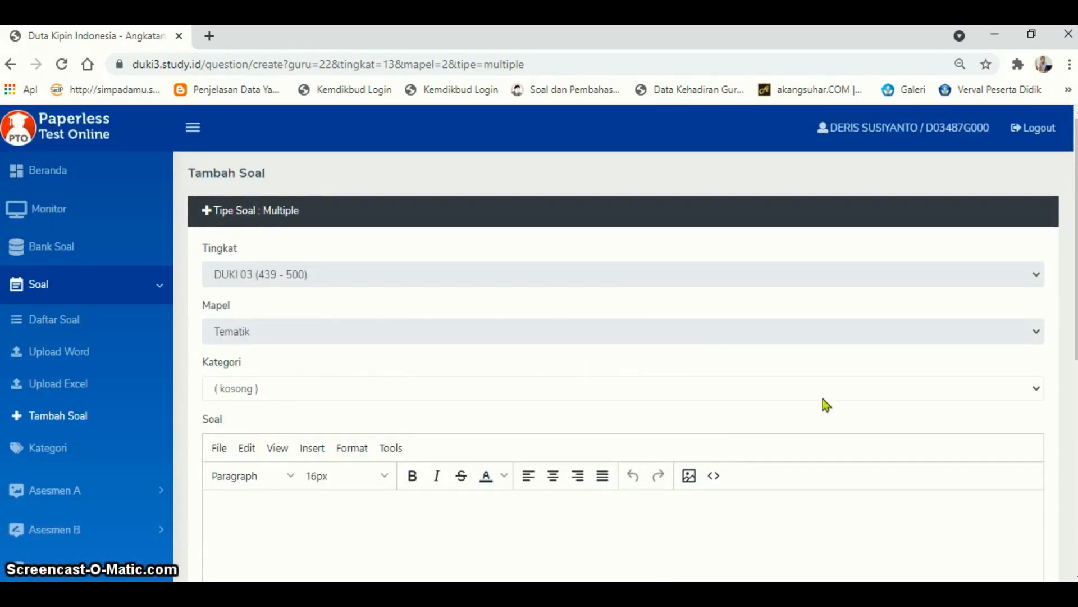
pyautogui.click(1037, 390)
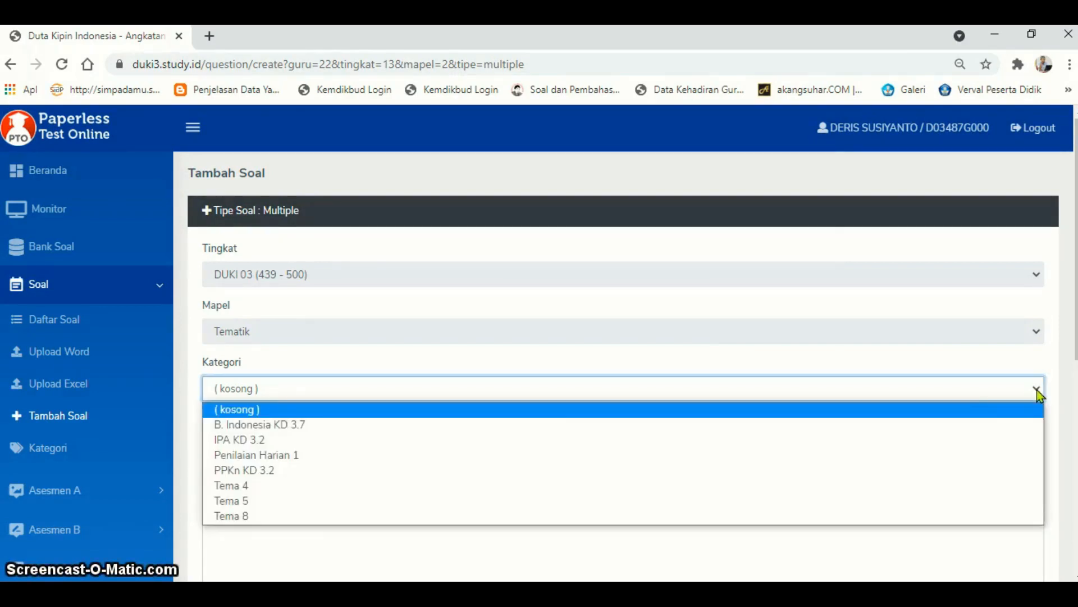
pyautogui.click(369, 473)
pyautogui.scroll(-1, 288, 474)
pyautogui.scroll(-3, 289, 440)
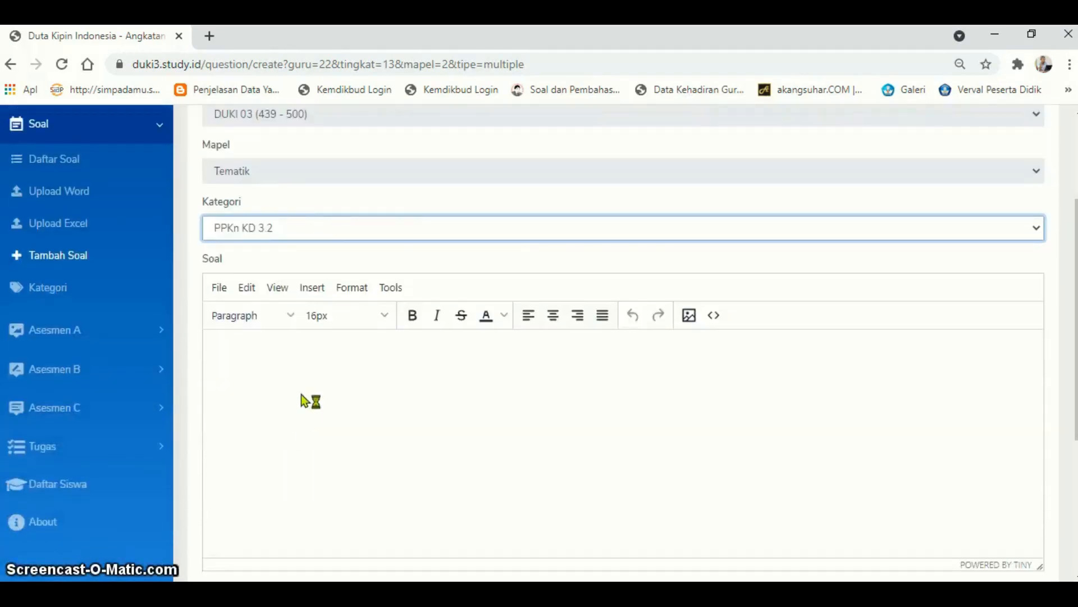
pyautogui.scroll(2, 346, 329)
pyautogui.scroll(1, 339, 326)
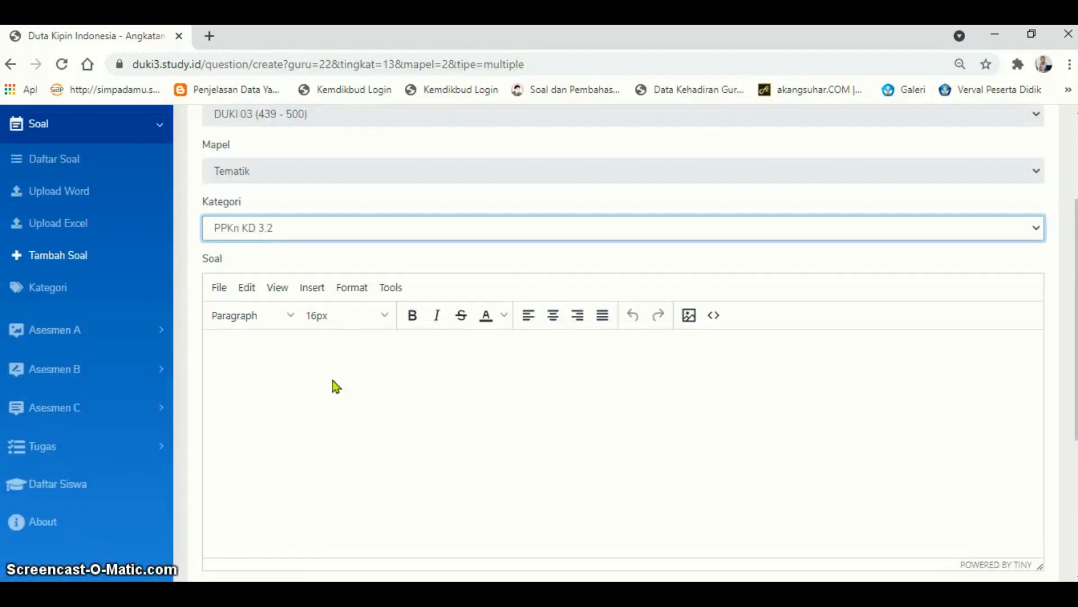
# Copy "Setiap warga negara harus melaksanakan kewajiban dengan ..." from the Word document into the Soal field of the question form in Chrome.
pyautogui.click(336, 376)
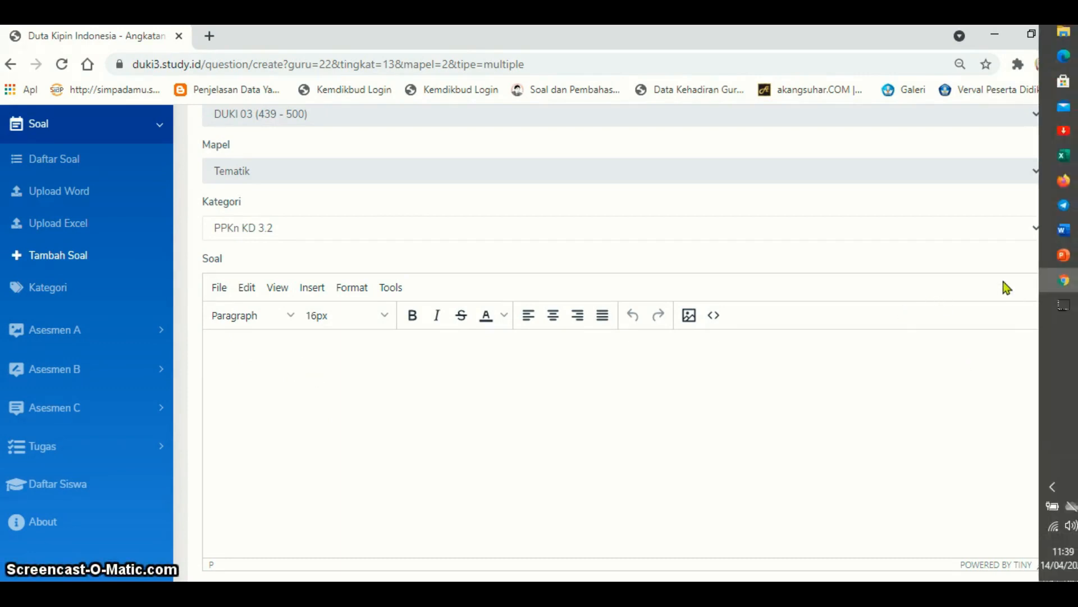
pyautogui.click(1059, 279)
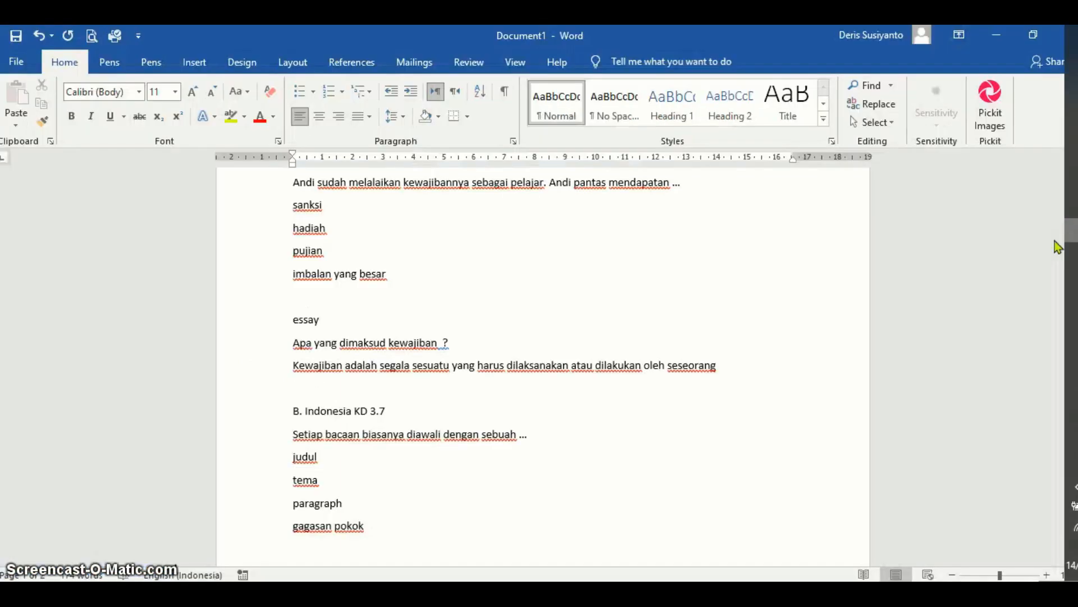
pyautogui.scroll(6, 606, 315)
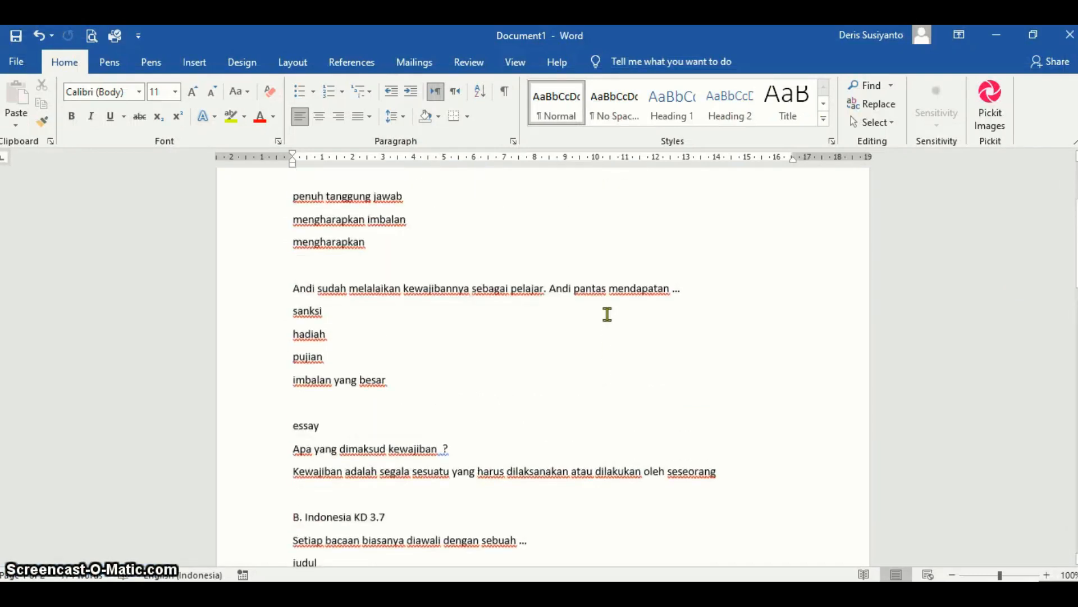
pyautogui.scroll(2, 606, 316)
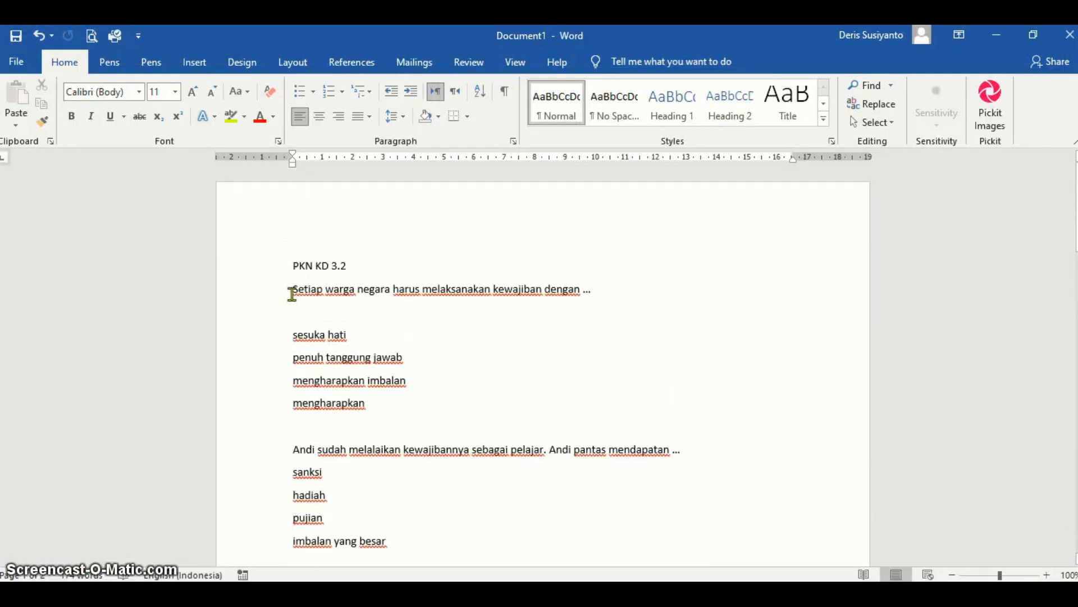
pyautogui.moveTo(290, 290); pyautogui.dragTo(600, 288)
pyautogui.hotkey('ctrl', 'c')
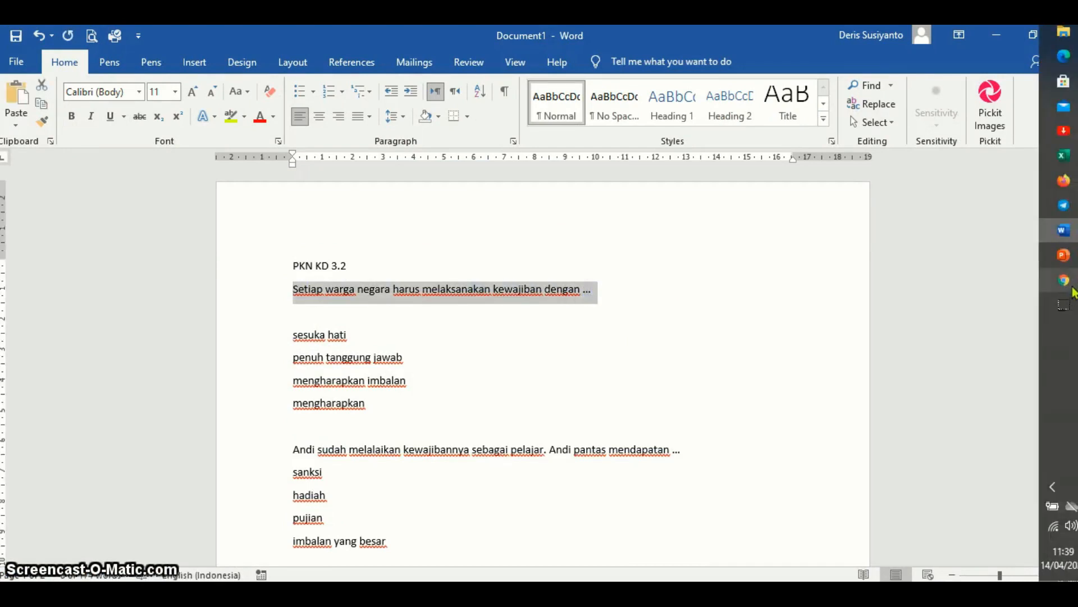
pyautogui.click(1063, 280)
pyautogui.click(226, 351)
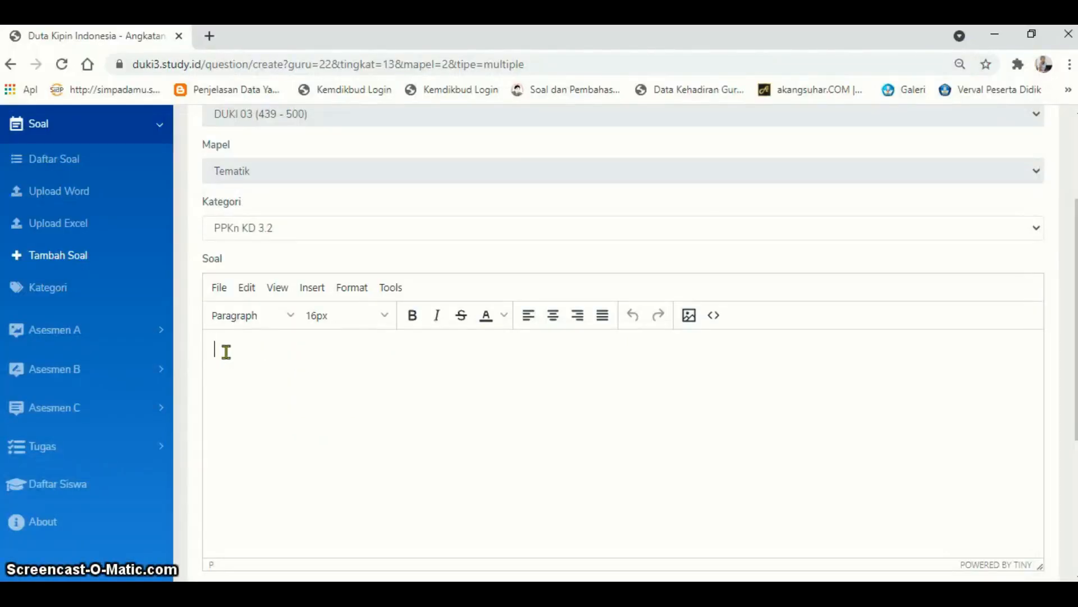
pyautogui.hotkey('ctrl', 'v')
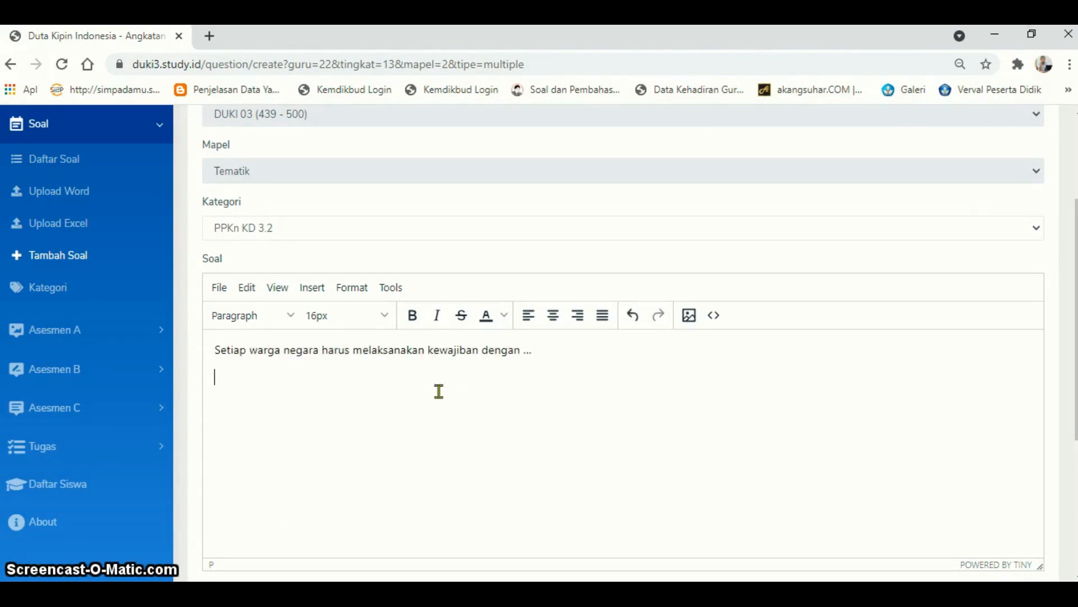
# Set Varian Pilihan to 4 (A, B, C, D) and Jenis to SINGLE Answer, and continue to the answer form.
pyautogui.scroll(-5, 441, 390)
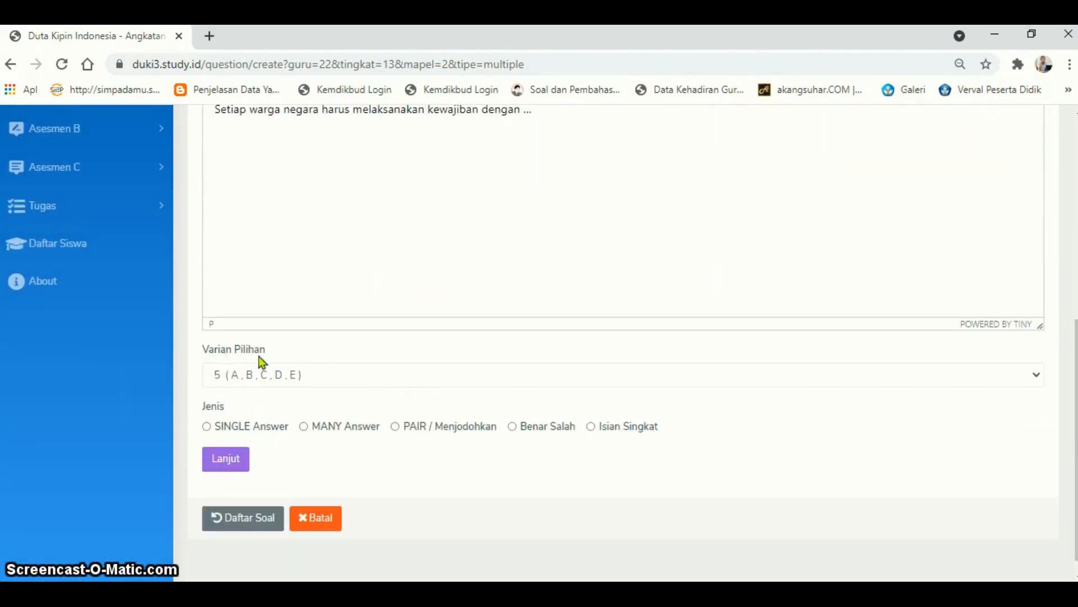
pyautogui.click(290, 373)
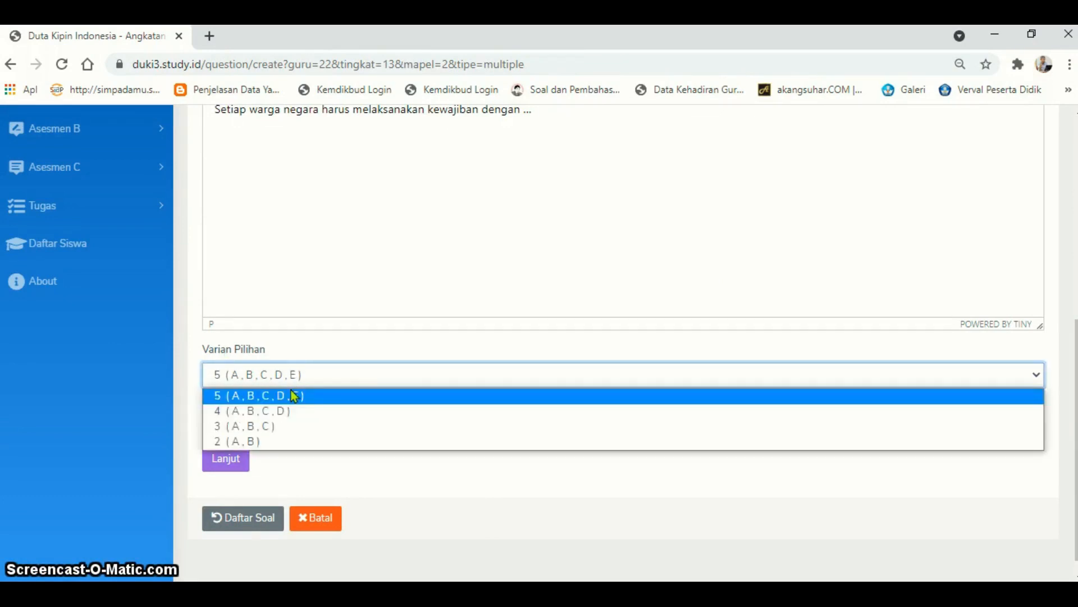
pyautogui.click(293, 414)
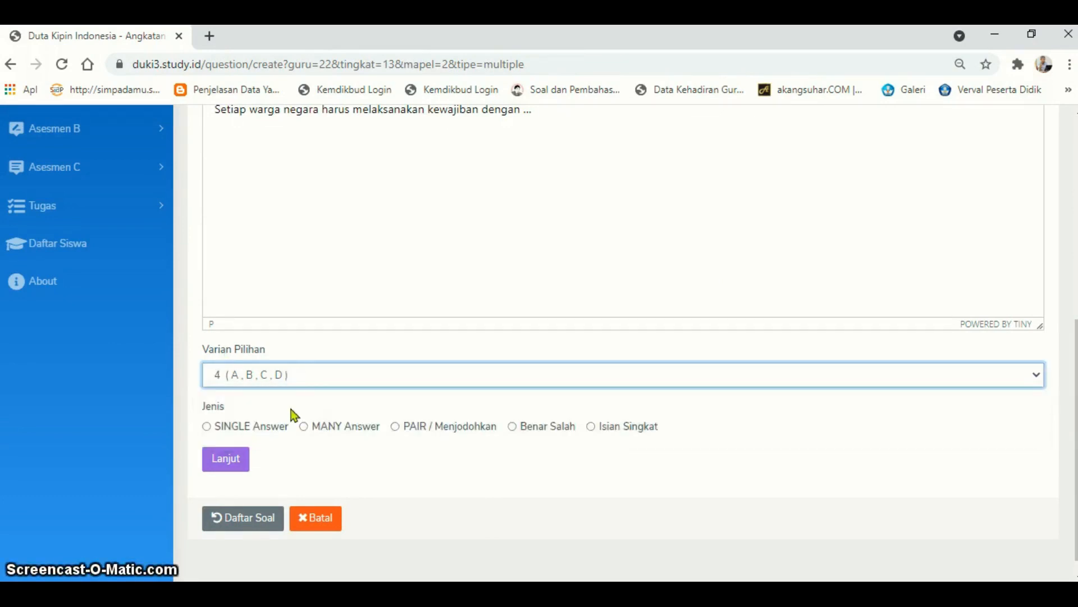
pyautogui.click(209, 429)
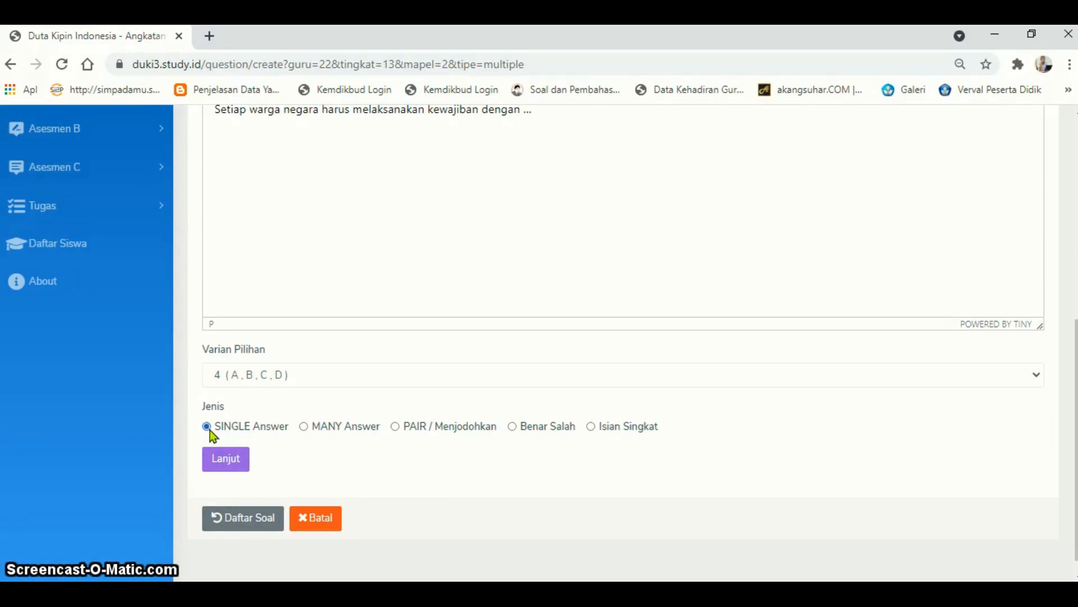
pyautogui.click(225, 464)
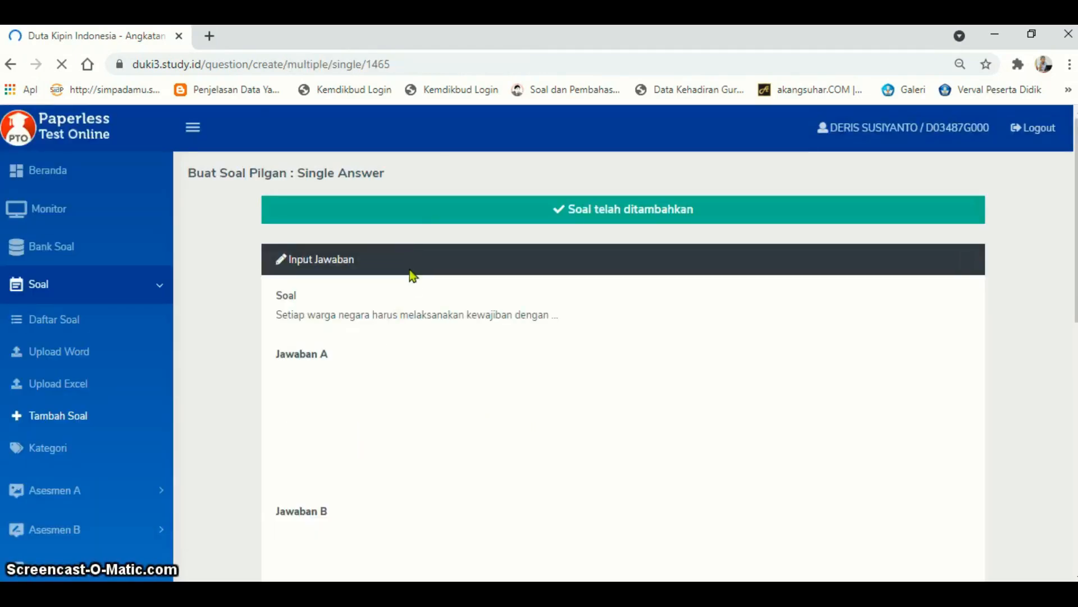
# Copy the option "sesuka hati" from the Word document into the Jawaban A field in Chrome.
pyautogui.scroll(-3, 411, 277)
pyautogui.scroll(-7, 412, 297)
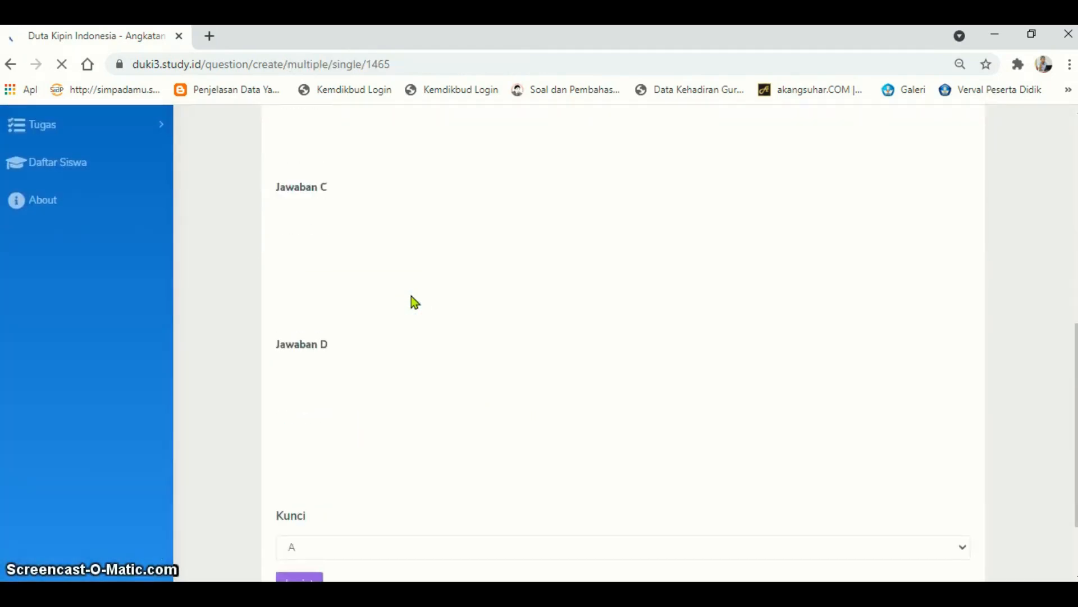
pyautogui.scroll(6, 411, 298)
pyautogui.scroll(5, 412, 301)
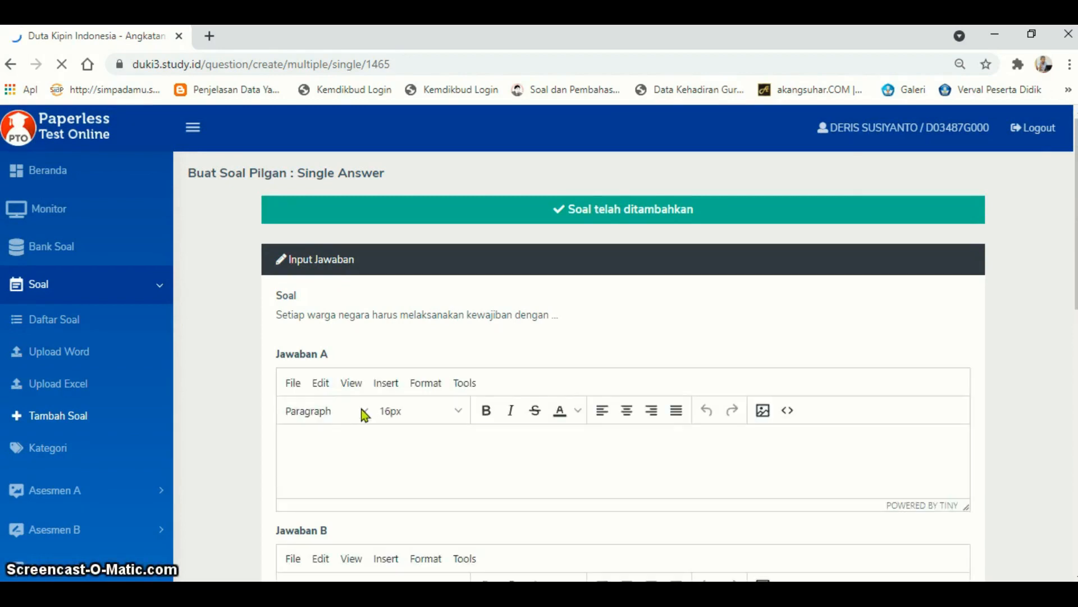
pyautogui.click(340, 452)
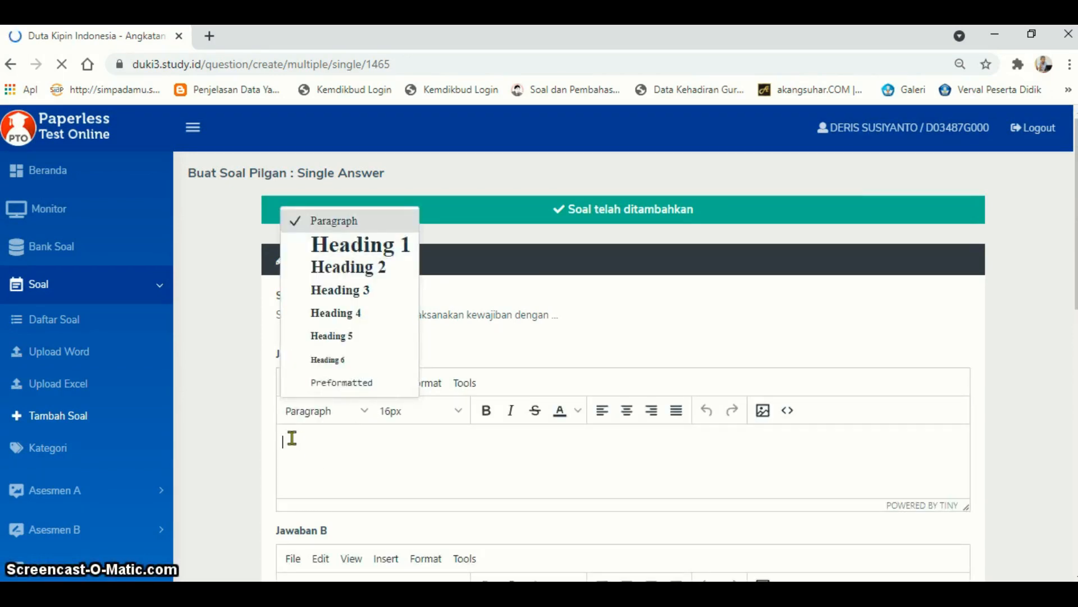
pyautogui.moveTo(1062, 310)
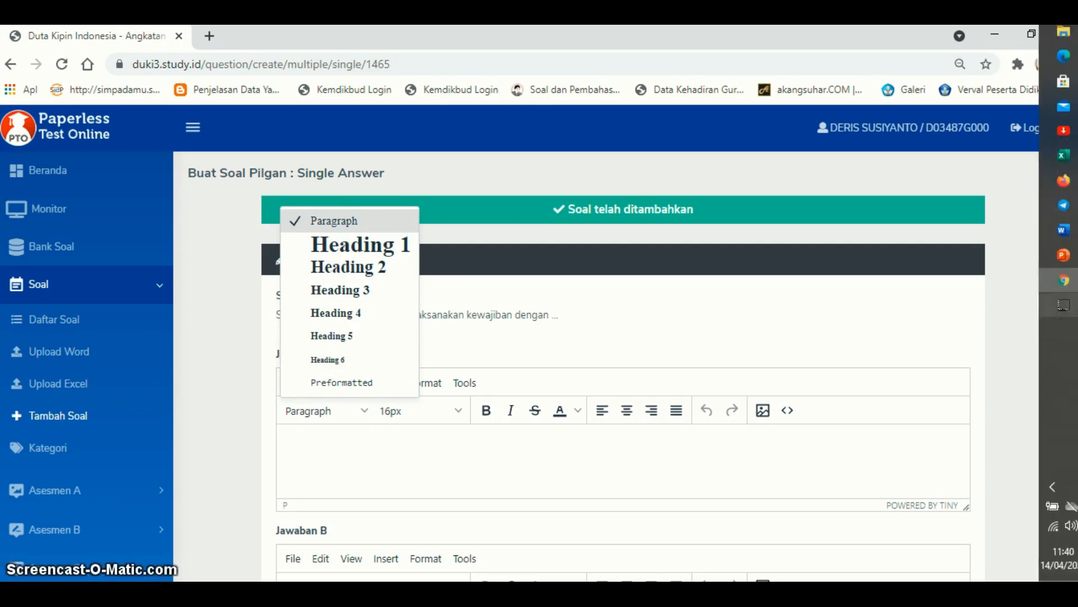
pyautogui.click(1063, 229)
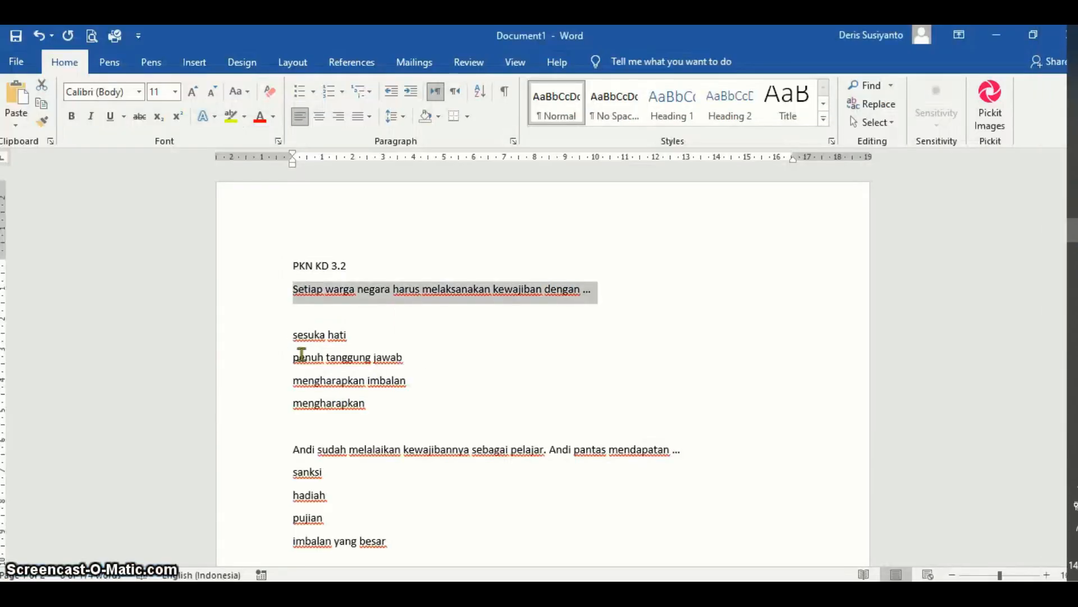
pyautogui.moveTo(291, 334); pyautogui.dragTo(351, 332)
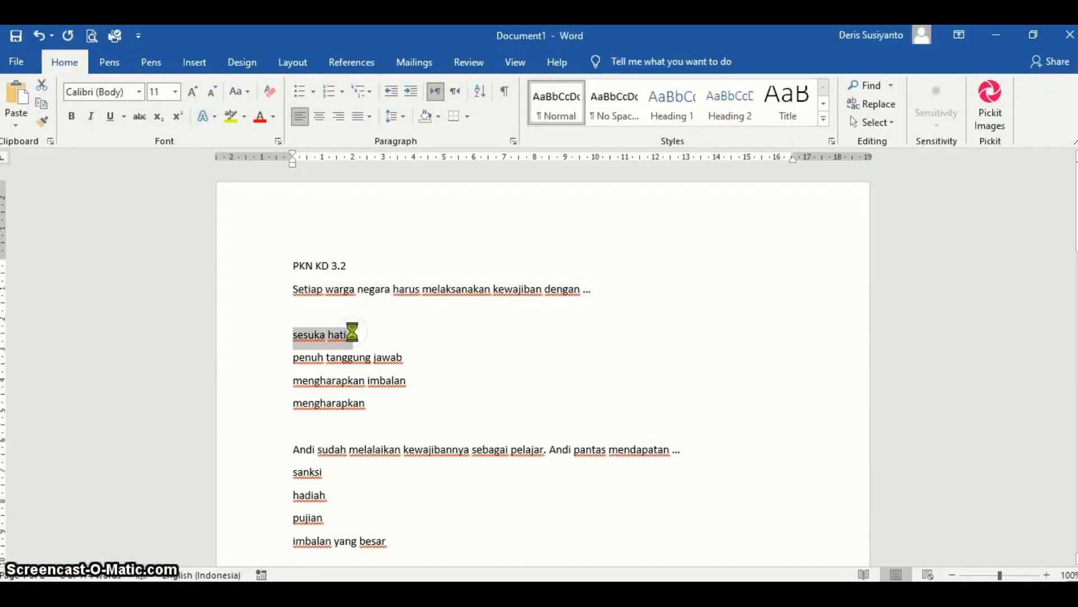
pyautogui.moveTo(1064, 229)
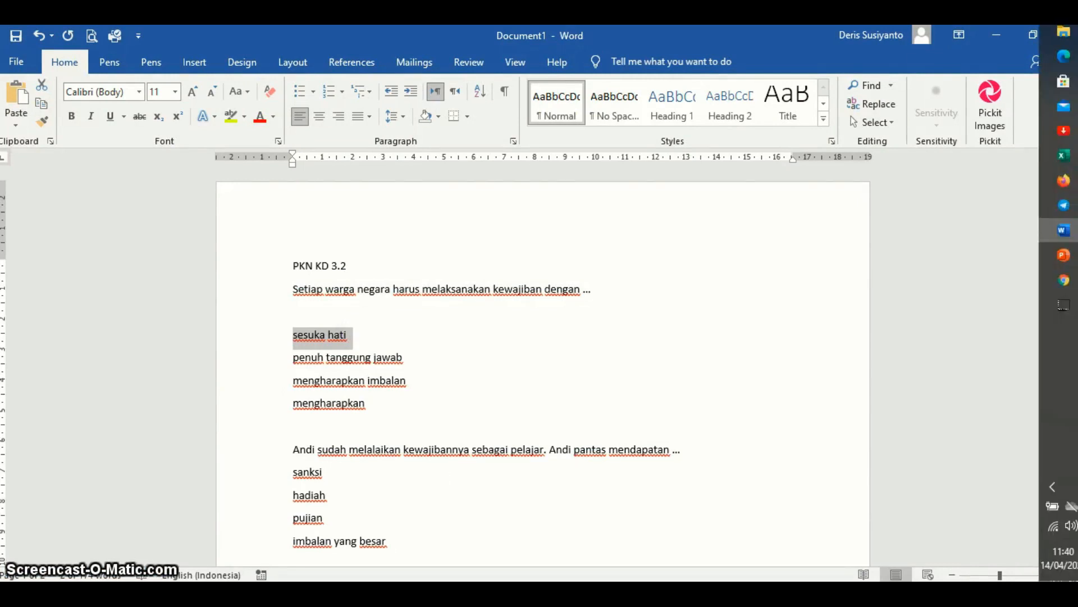
pyautogui.click(1063, 279)
pyautogui.click(410, 452)
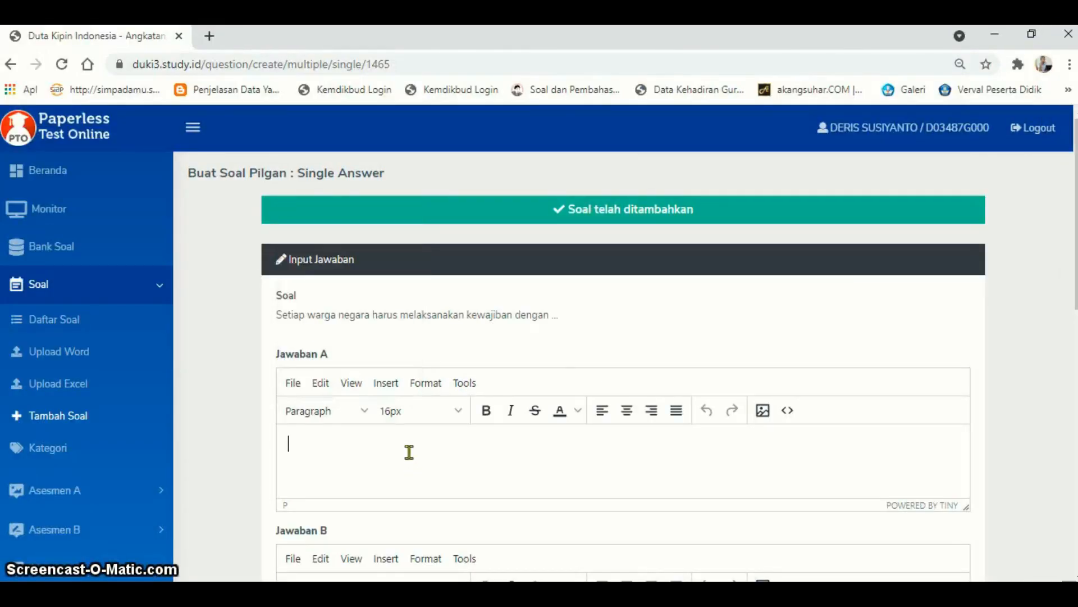
pyautogui.hotkey('ctrl', 'v')
# Copy the option "penuh tanggung jawab" from the Word document into the Jawaban B field in Chrome.
pyautogui.scroll(-3, 408, 451)
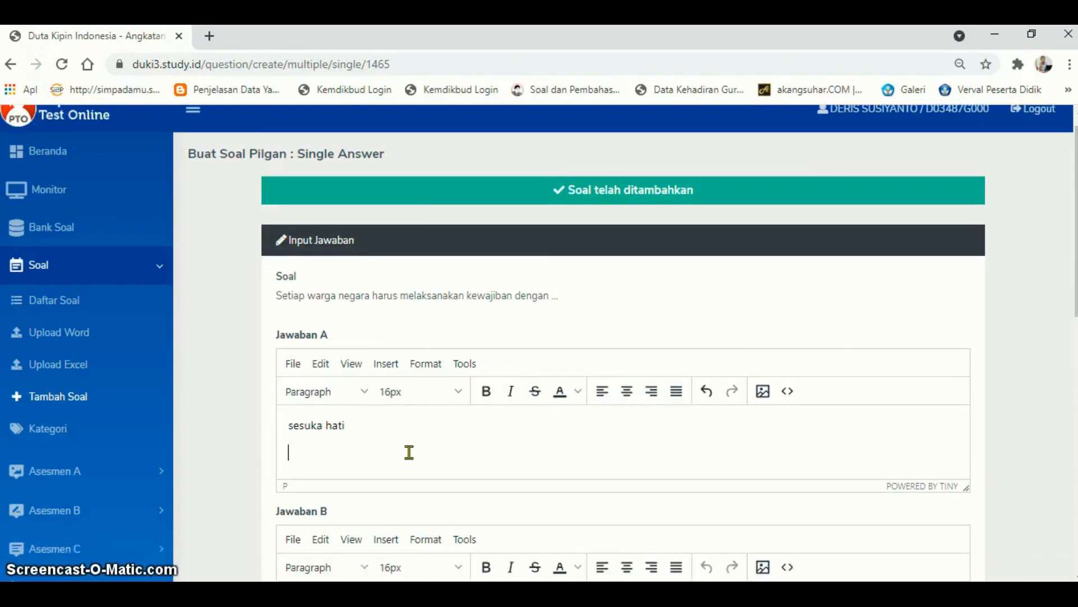
pyautogui.click(388, 457)
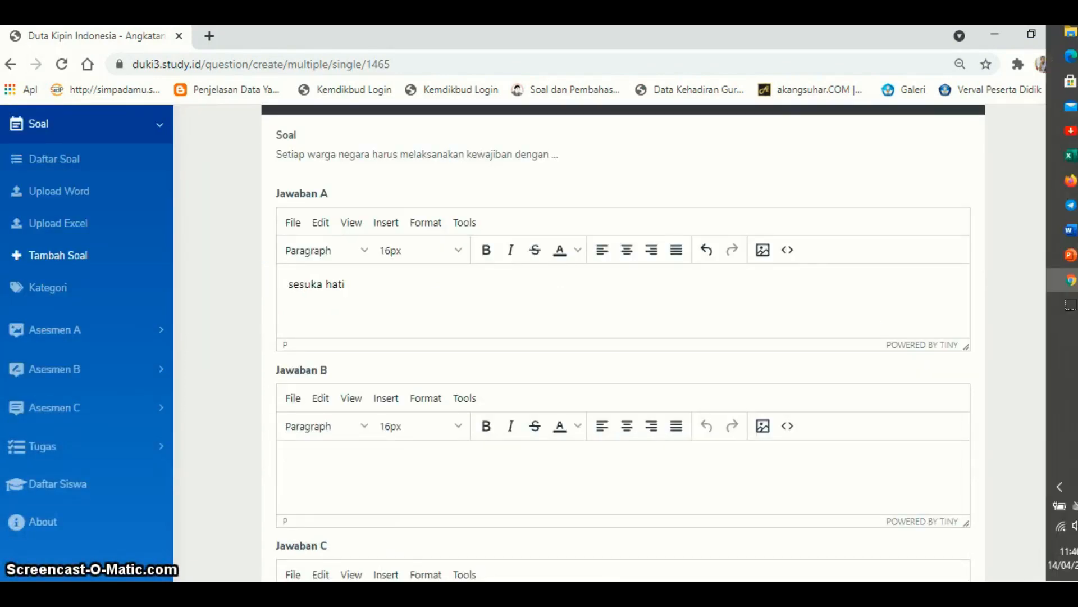
pyautogui.click(1067, 230)
pyautogui.moveTo(291, 357); pyautogui.dragTo(403, 364)
pyautogui.scroll(-1, 404, 364)
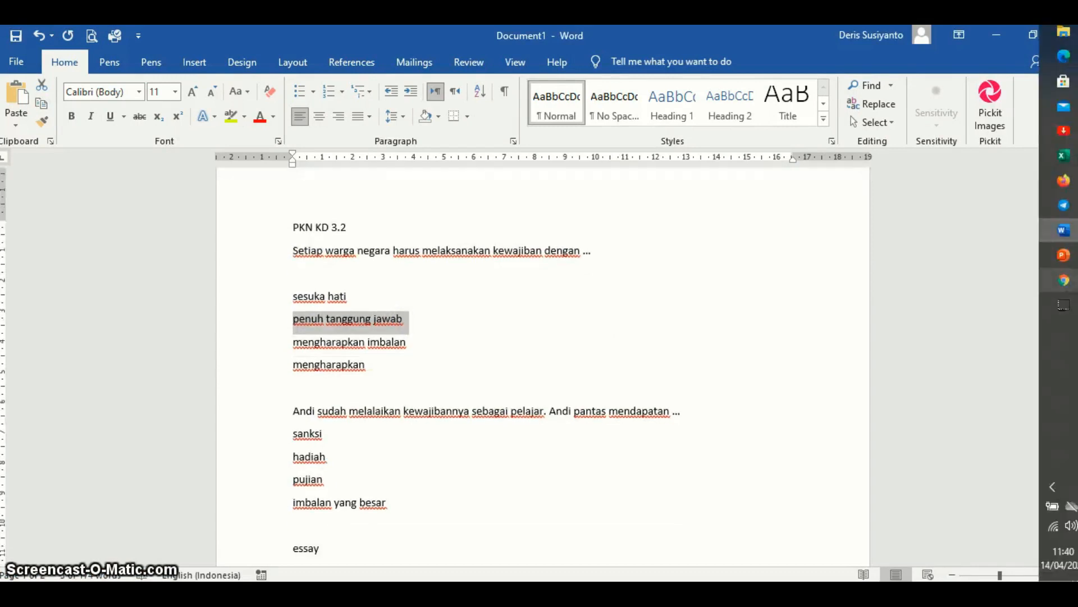
pyautogui.click(1064, 280)
pyautogui.click(442, 459)
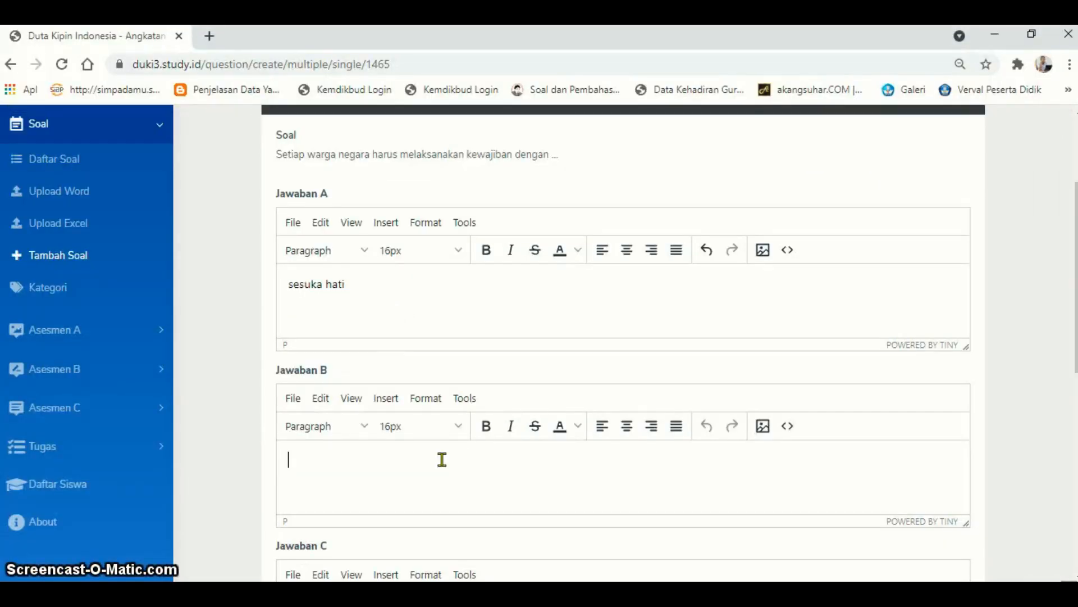
pyautogui.hotkey('ctrl', 'v')
pyautogui.press('Return')
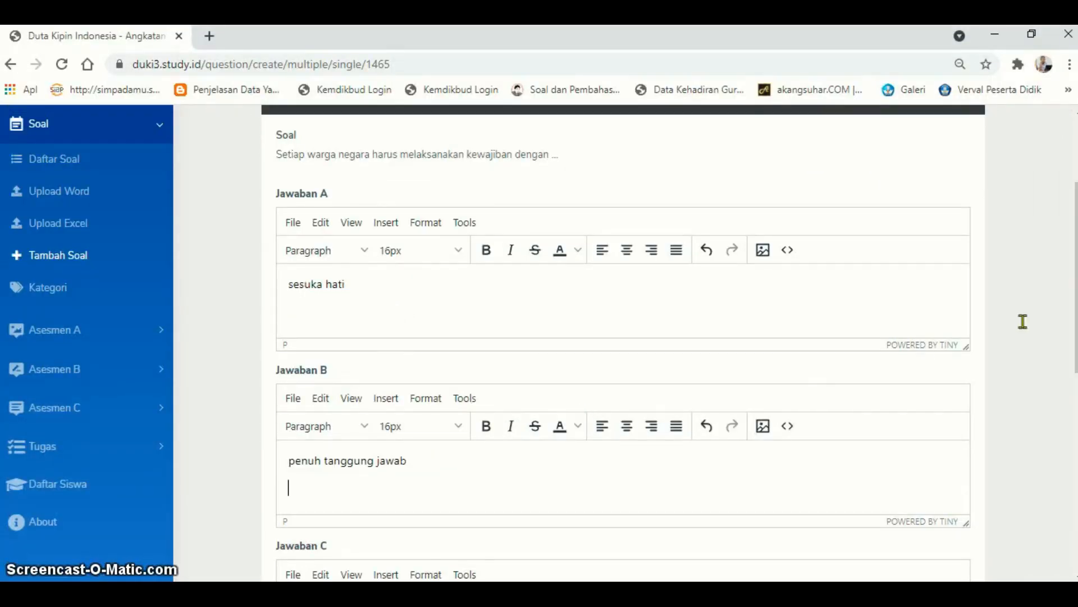
# Copy the option "mengharapkan imbalan" from the Word document into the Jawaban C field in Chrome.
pyautogui.click(1065, 236)
pyautogui.scroll(-1, 578, 347)
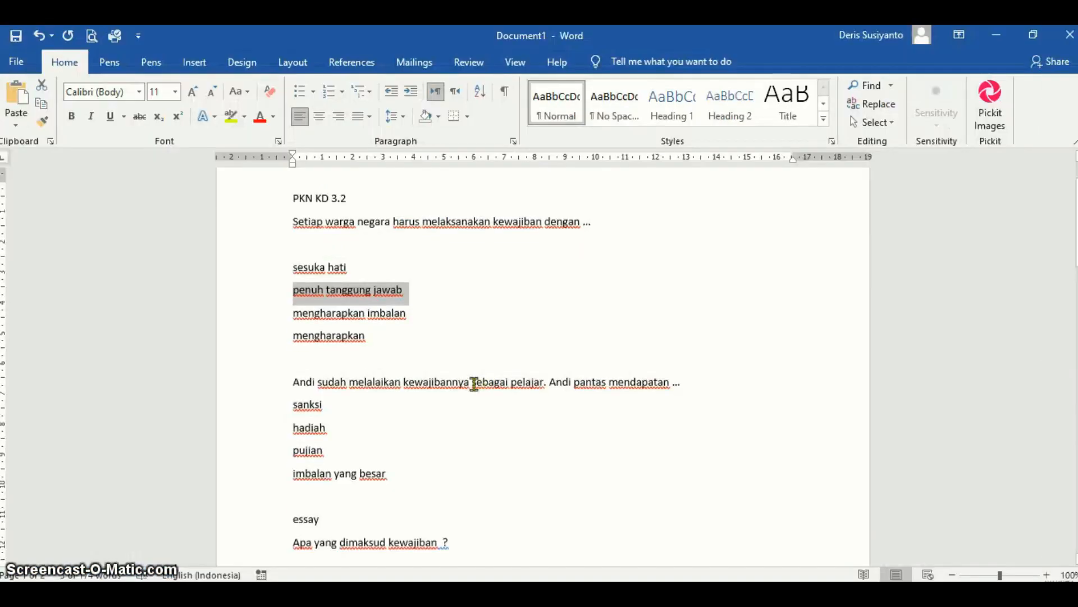
pyautogui.moveTo(293, 305); pyautogui.dragTo(399, 310)
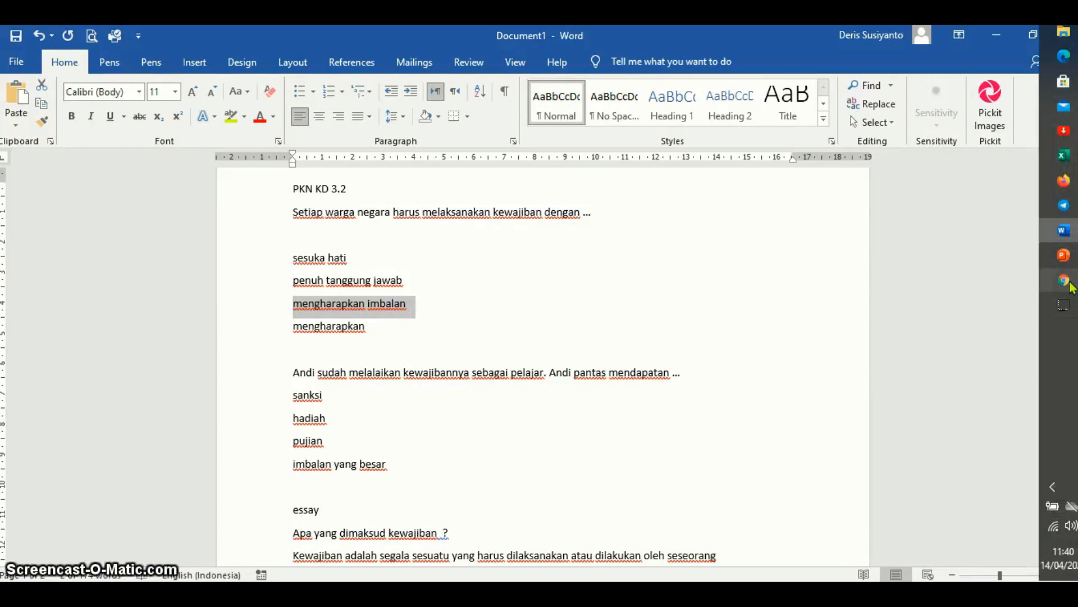
pyautogui.click(1065, 211)
pyautogui.scroll(-7, 337, 452)
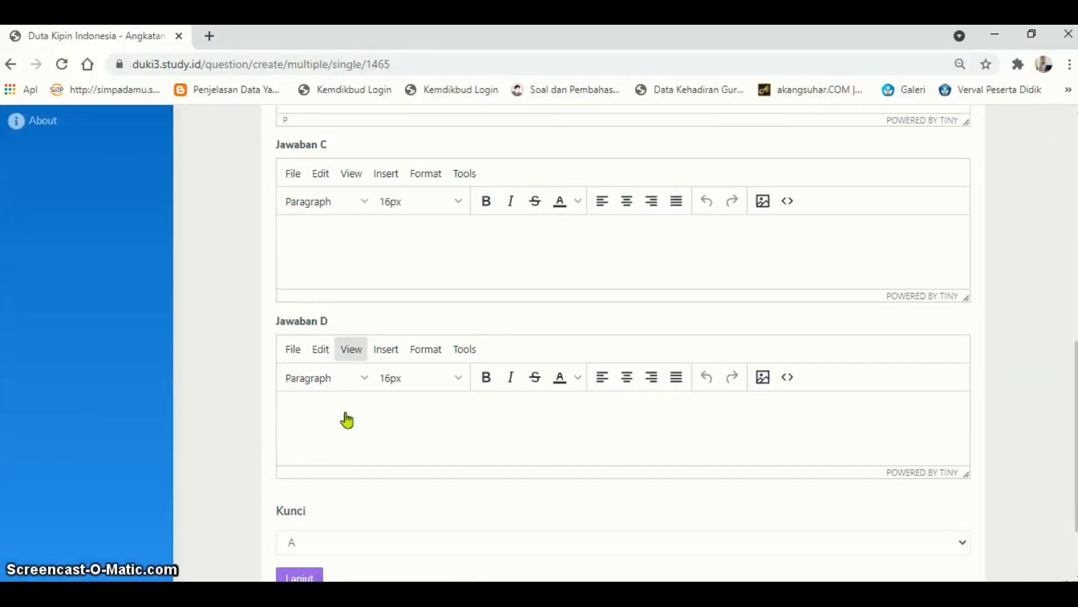
pyautogui.click(357, 248)
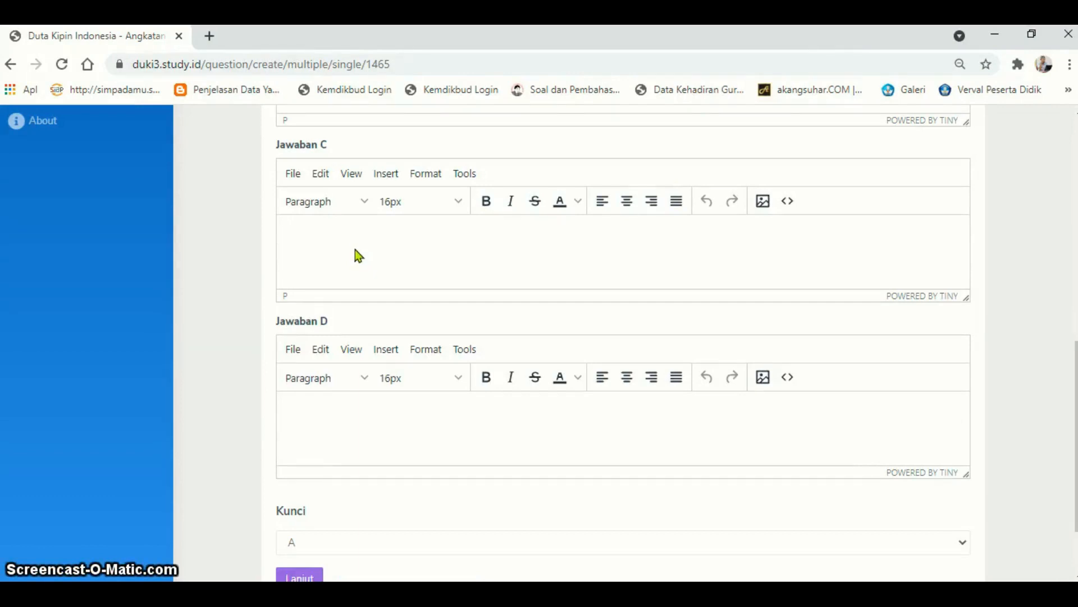
pyautogui.hotkey('ctrl', 'v')
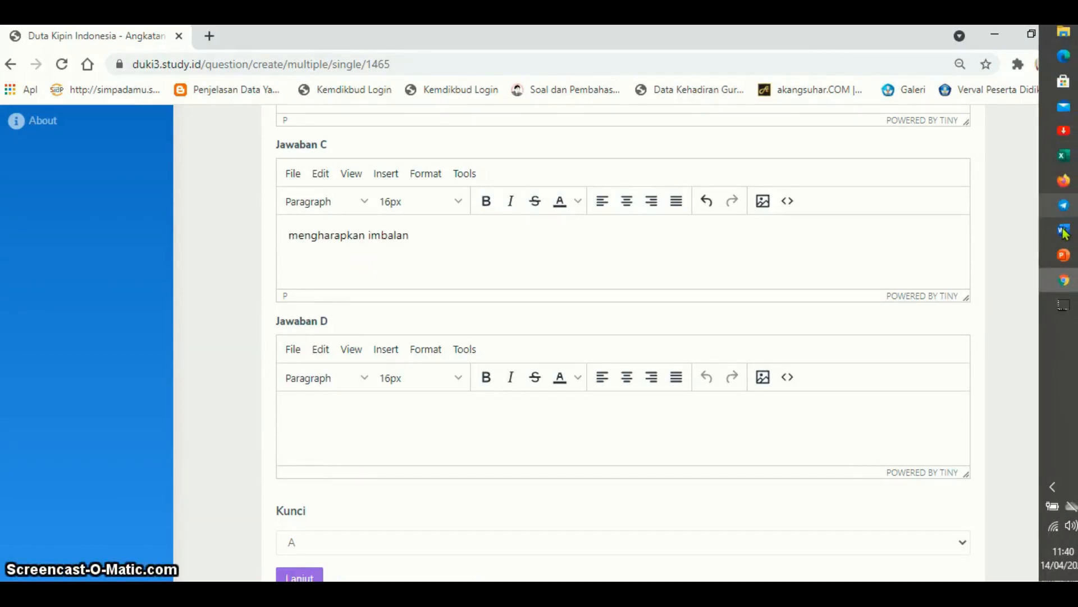
# Copy the option "mengharapkan" from the Word document into the Jawaban D field in Chrome.
pyautogui.click(1065, 231)
pyautogui.moveTo(288, 327); pyautogui.dragTo(366, 330)
pyautogui.hotkey('ctrl', 'c')
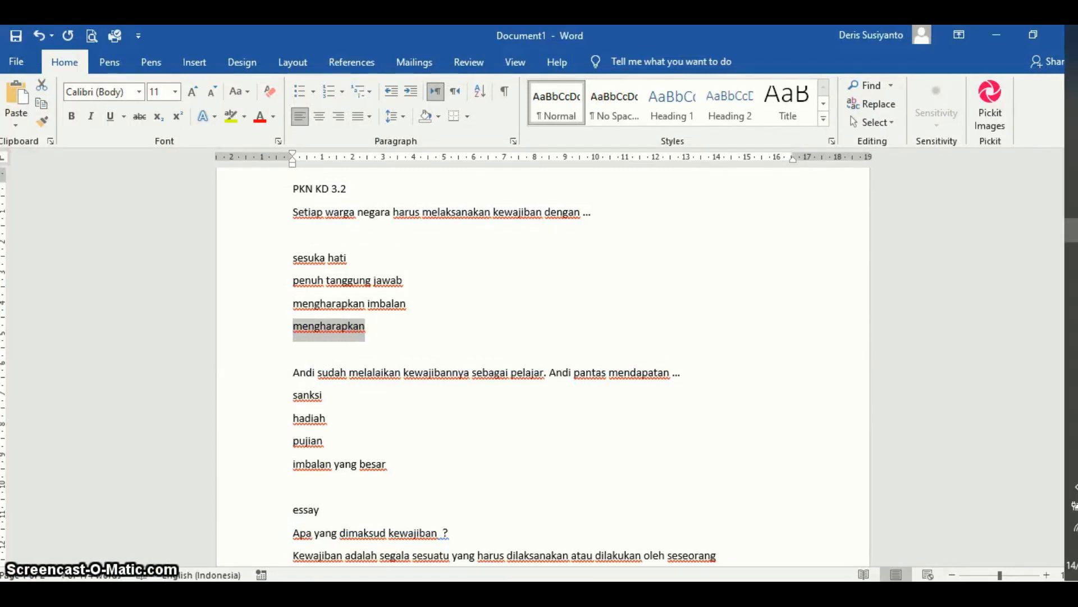
pyautogui.click(1065, 250)
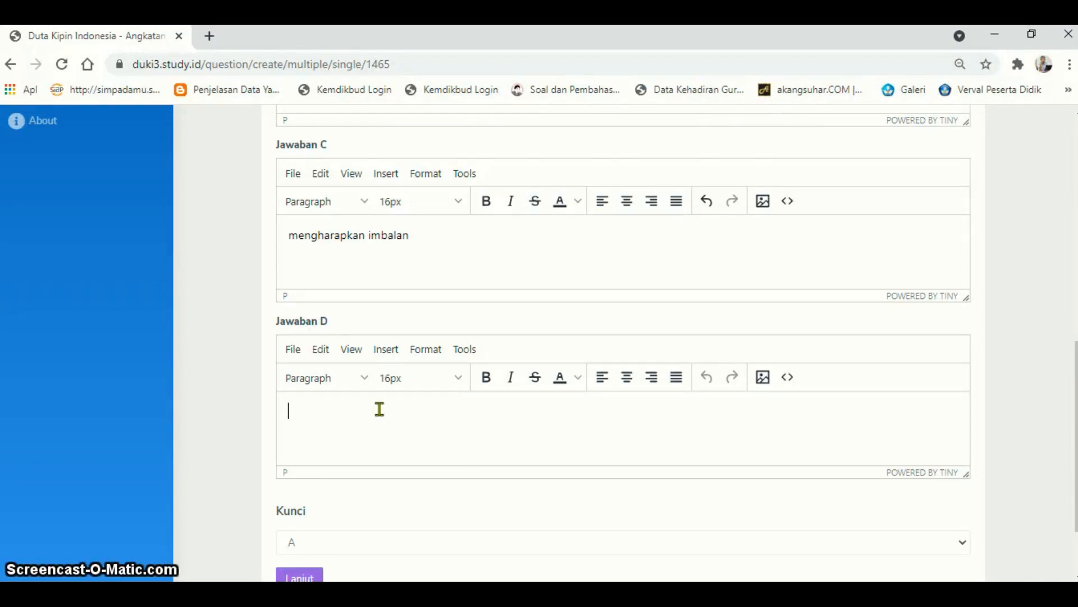
pyautogui.hotkey('ctrl', 'v')
# Review the question and its four options, set Kunci to B, and submit the answers.
pyautogui.scroll(9, 379, 409)
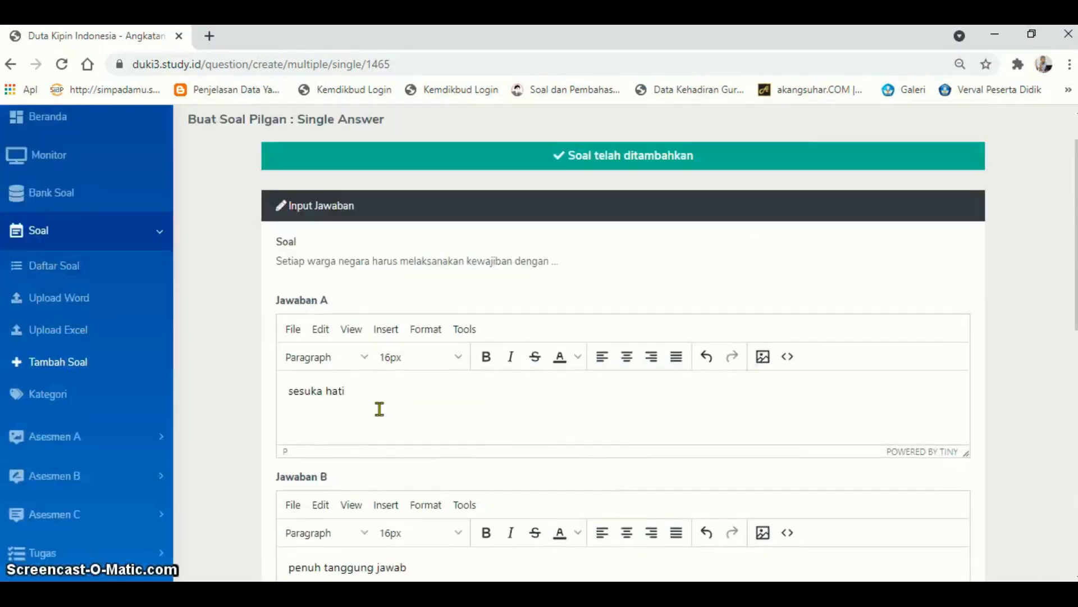
pyautogui.scroll(-3, 379, 413)
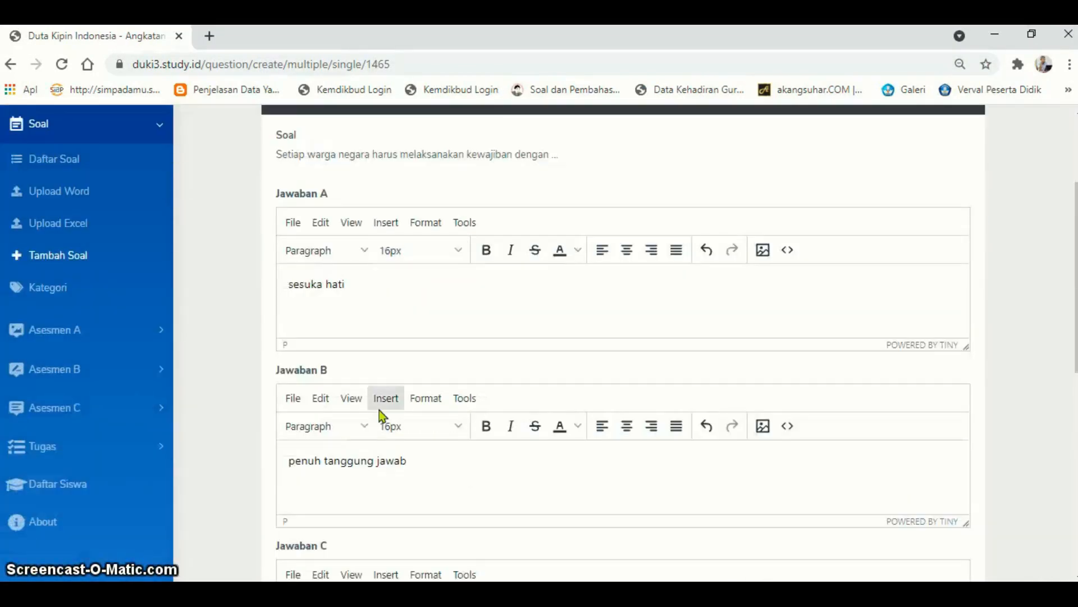
pyautogui.scroll(-8, 379, 410)
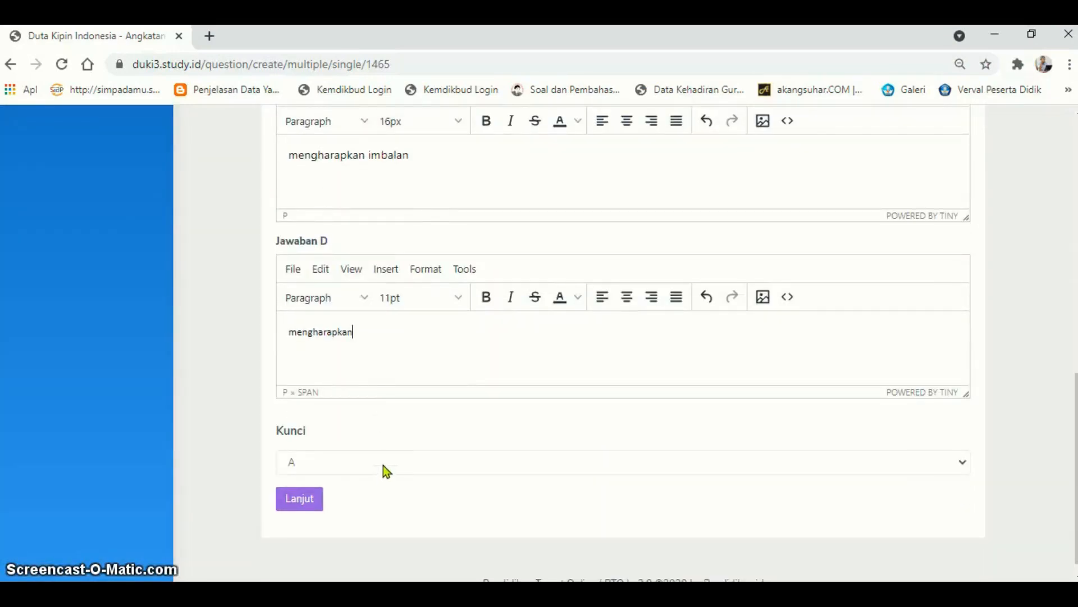
pyautogui.scroll(6, 402, 396)
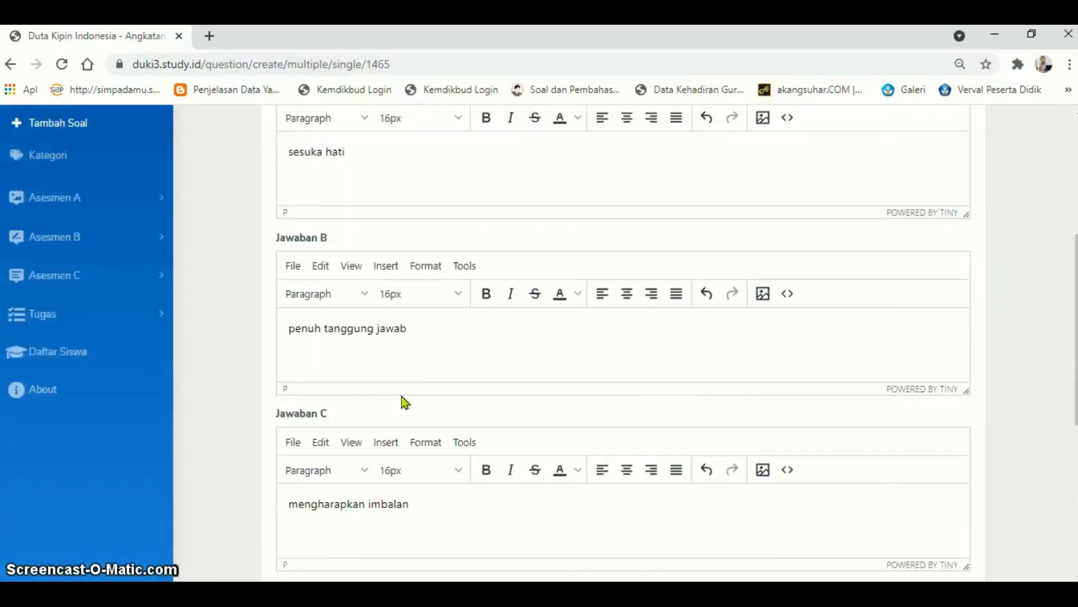
pyautogui.scroll(5, 402, 395)
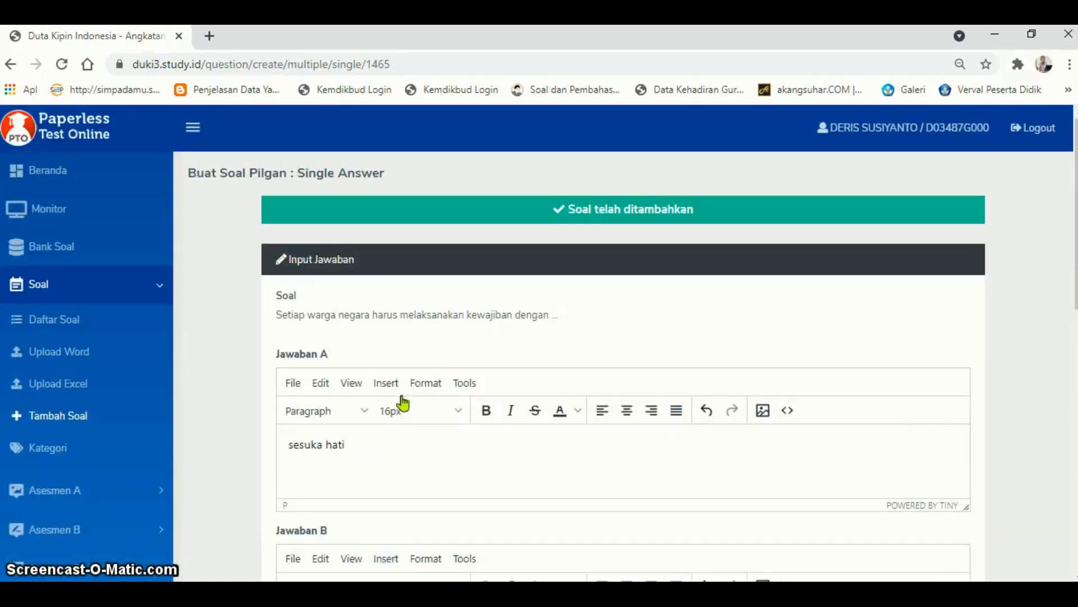
pyautogui.scroll(-6, 456, 477)
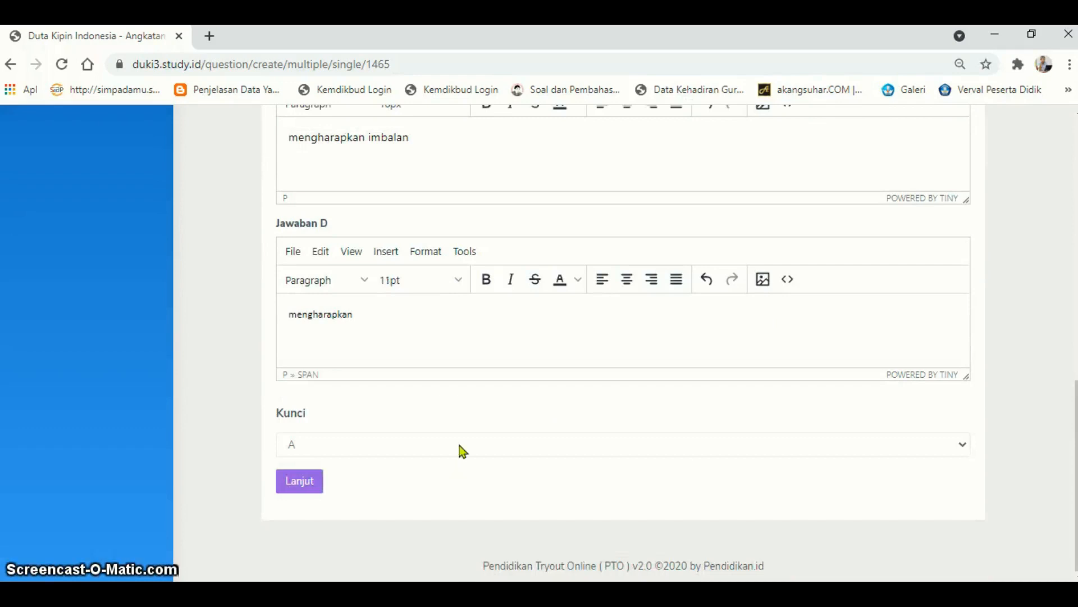
pyautogui.click(463, 451)
pyautogui.click(323, 480)
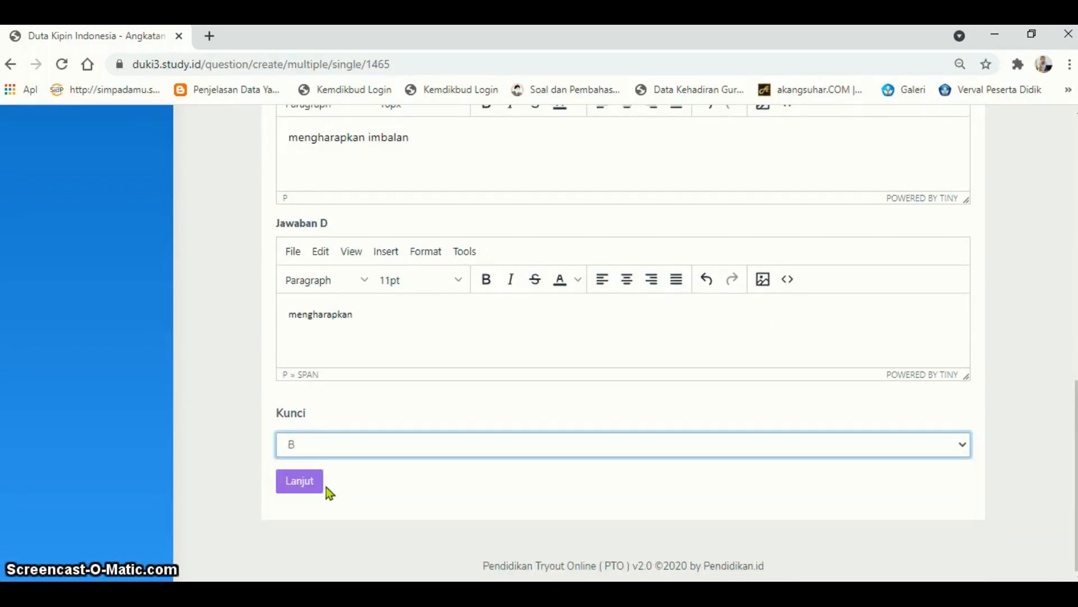
pyautogui.click(309, 489)
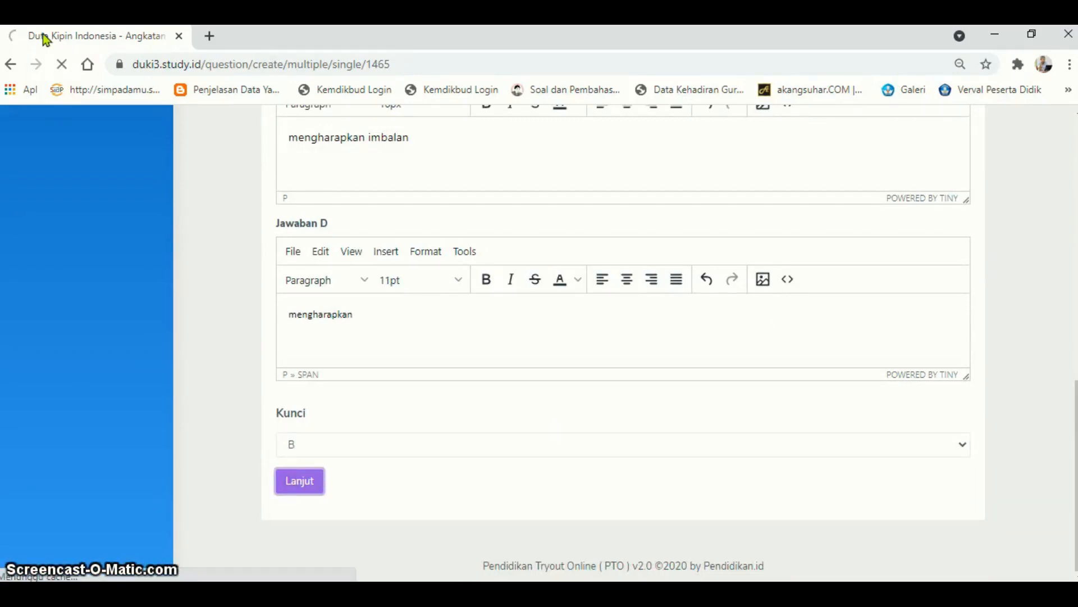
# Add another question with Tingkat DUKI 03 (439 - 500), Mapel Tematik and Tipe Pilihan Ganda, and continue to its form.
pyautogui.scroll(-3, 840, 409)
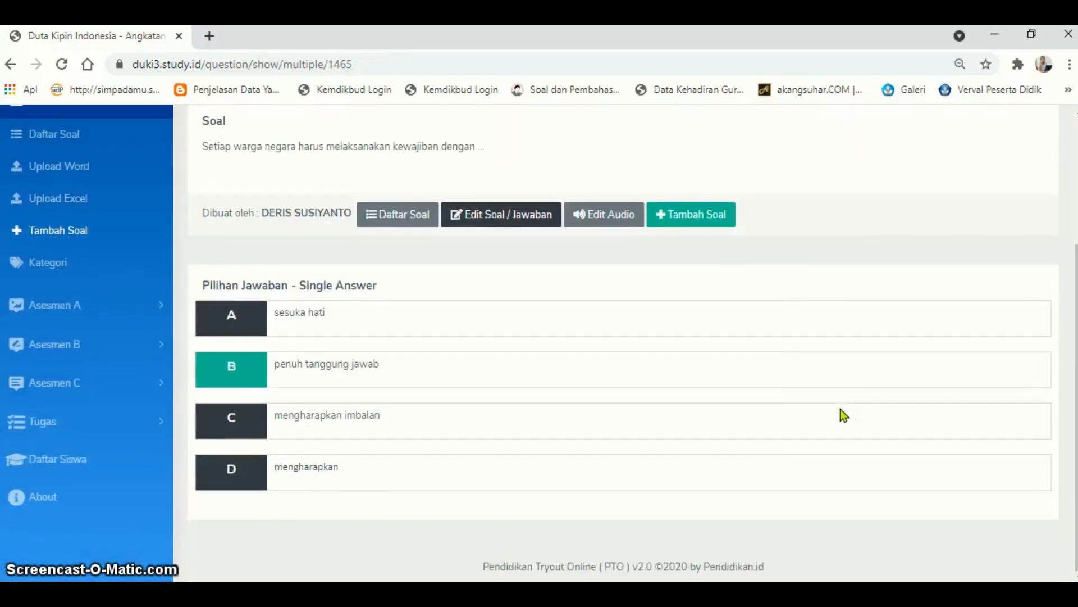
pyautogui.scroll(3, 740, 437)
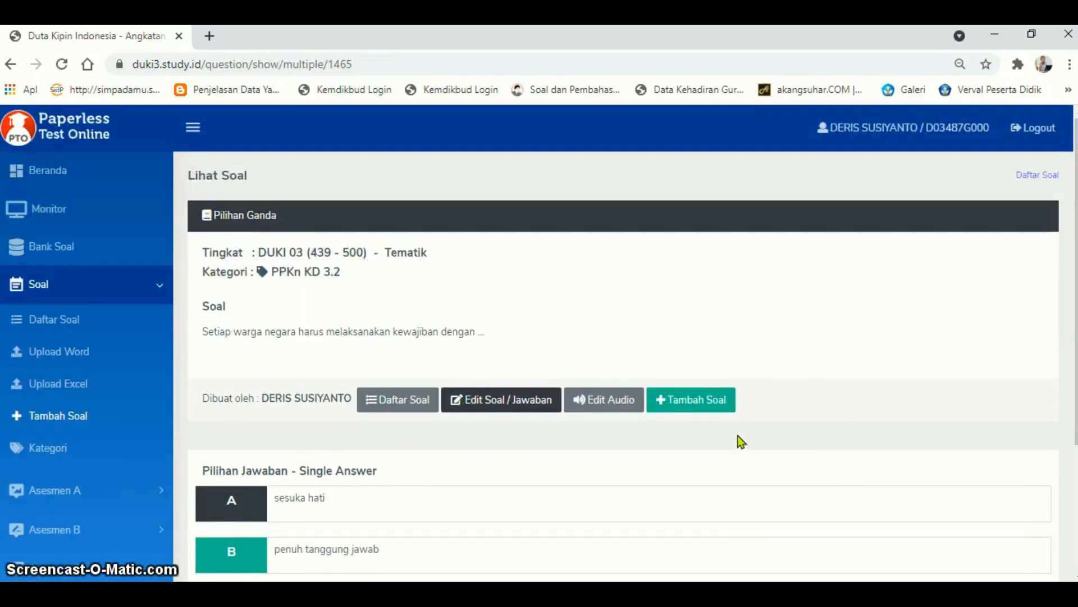
pyautogui.scroll(-3, 833, 416)
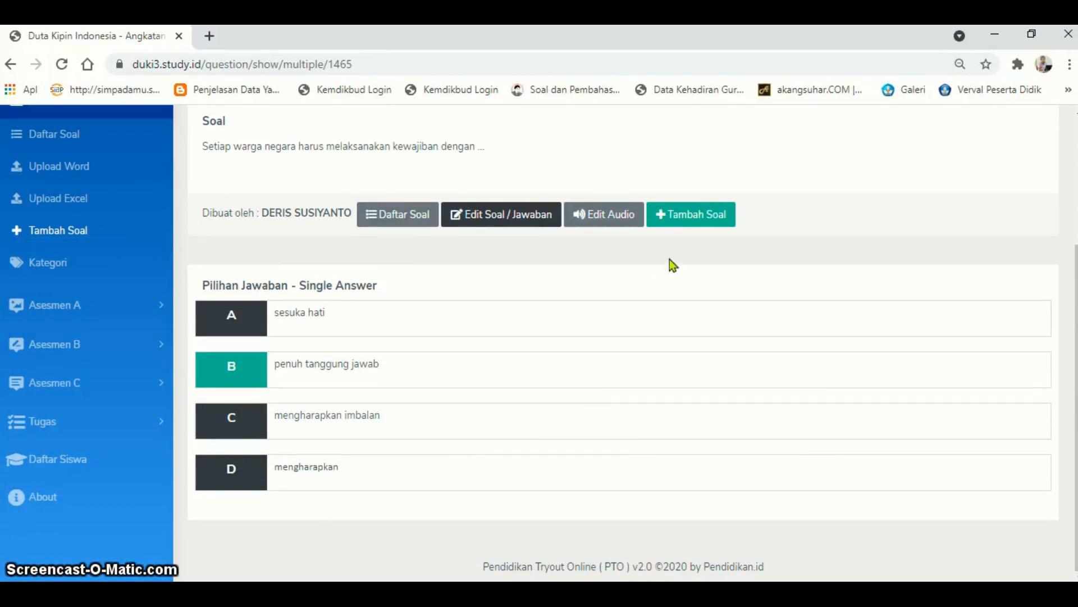
pyautogui.scroll(3, 812, 264)
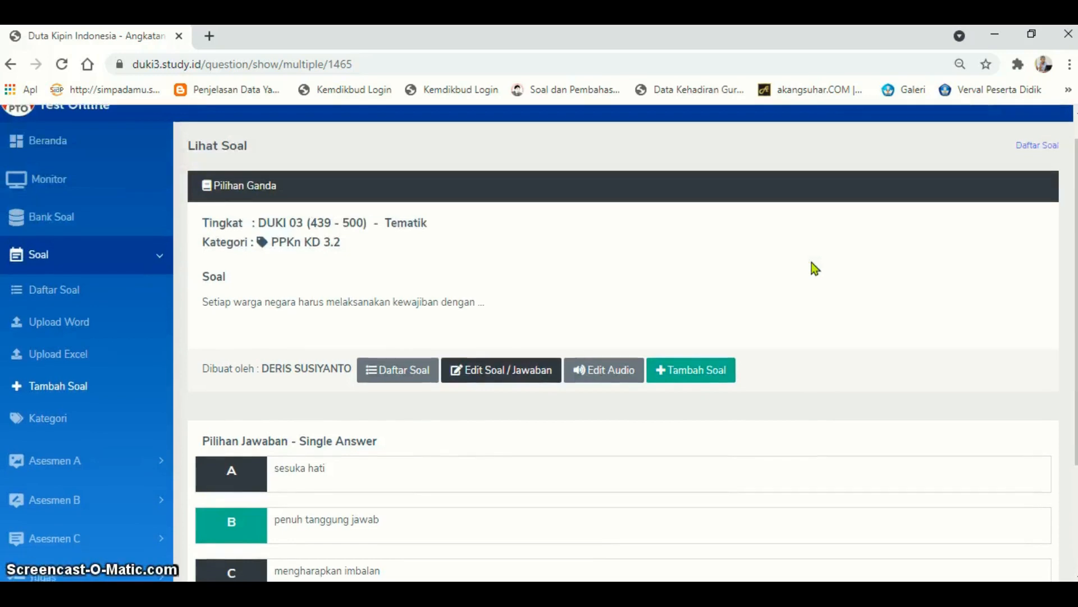
pyautogui.scroll(-3, 813, 264)
pyautogui.click(700, 224)
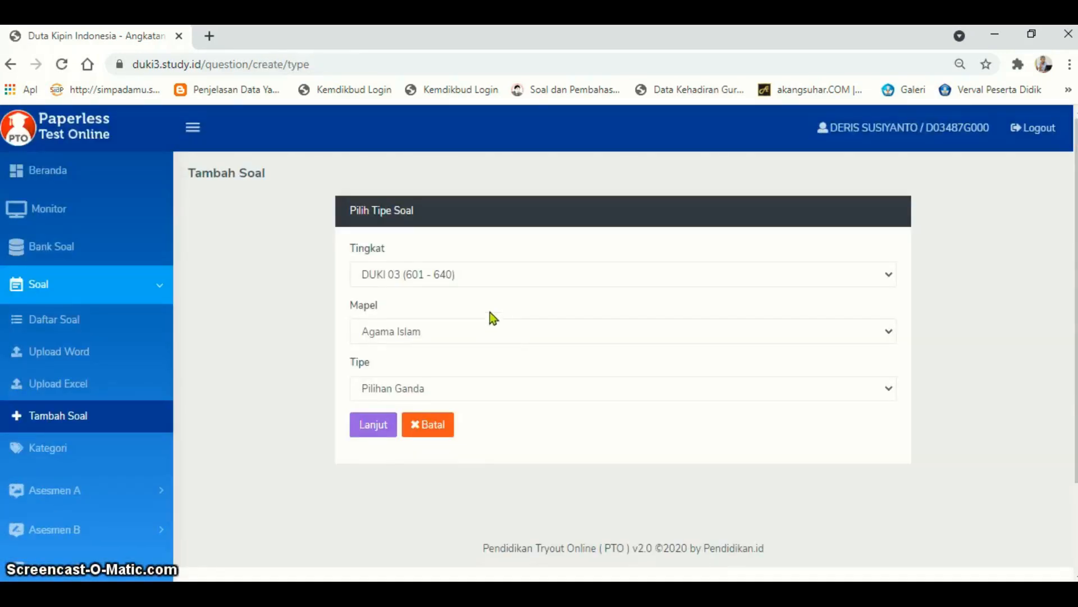
pyautogui.click(886, 275)
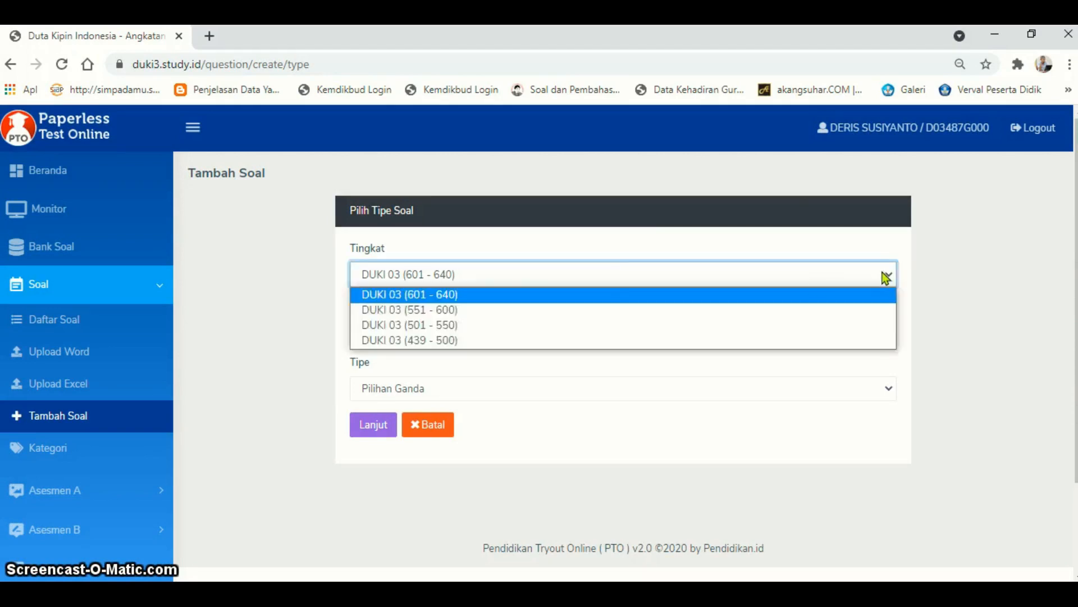
pyautogui.click(570, 341)
pyautogui.click(561, 339)
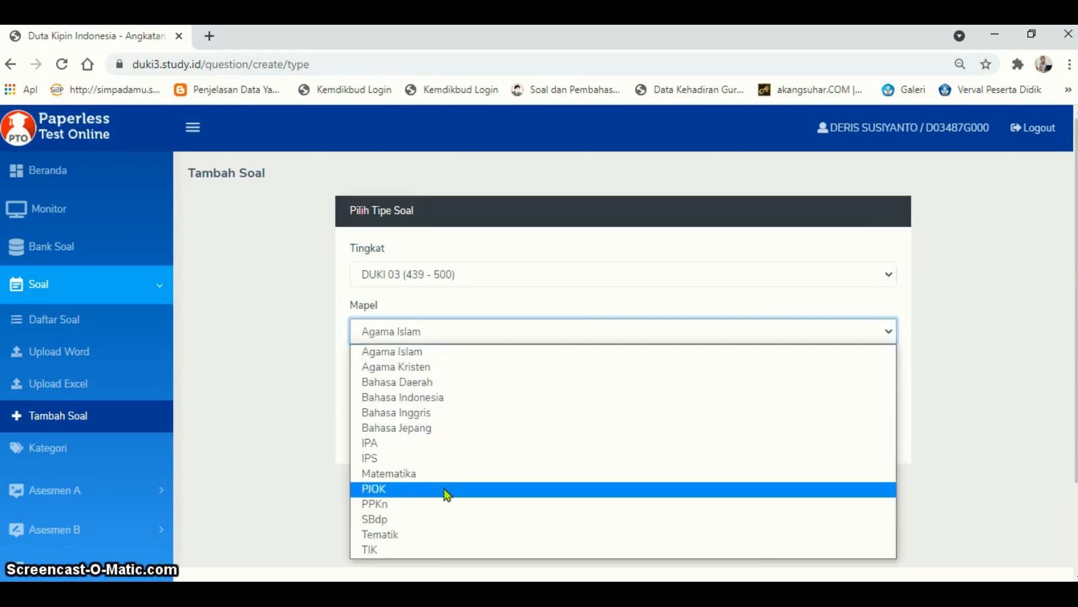
pyautogui.click(416, 534)
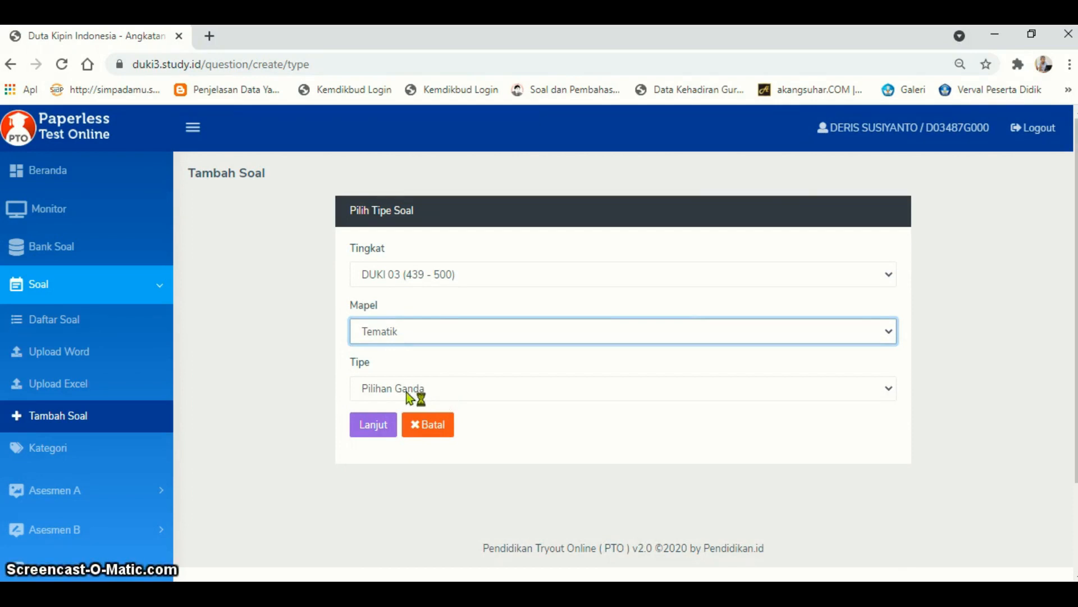
pyautogui.click(380, 432)
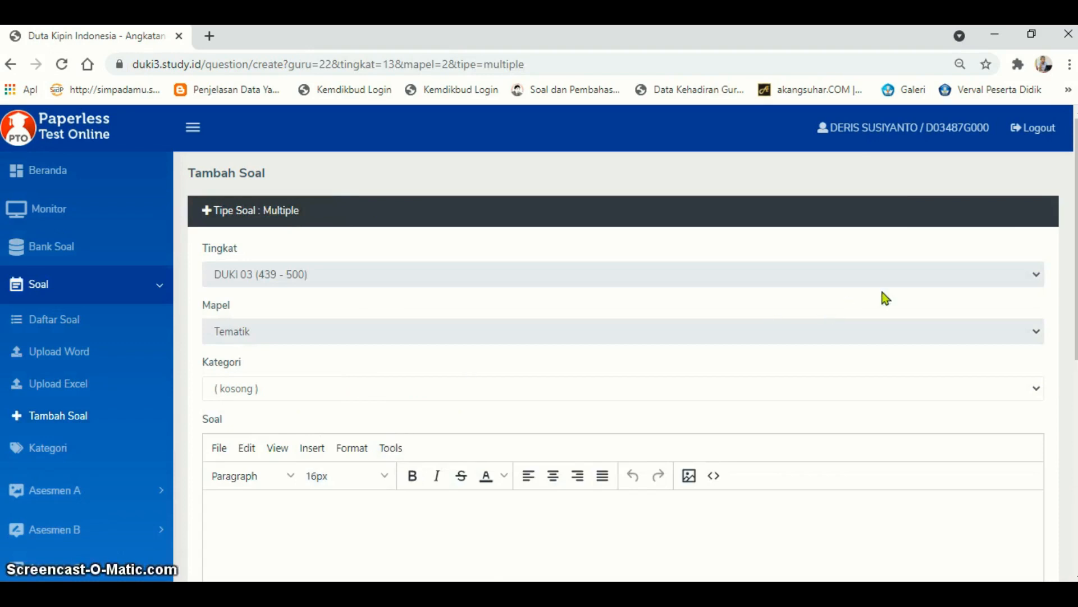
# Set the new question's Kategori to PPKn KD 3.2.
pyautogui.scroll(-2, 373, 393)
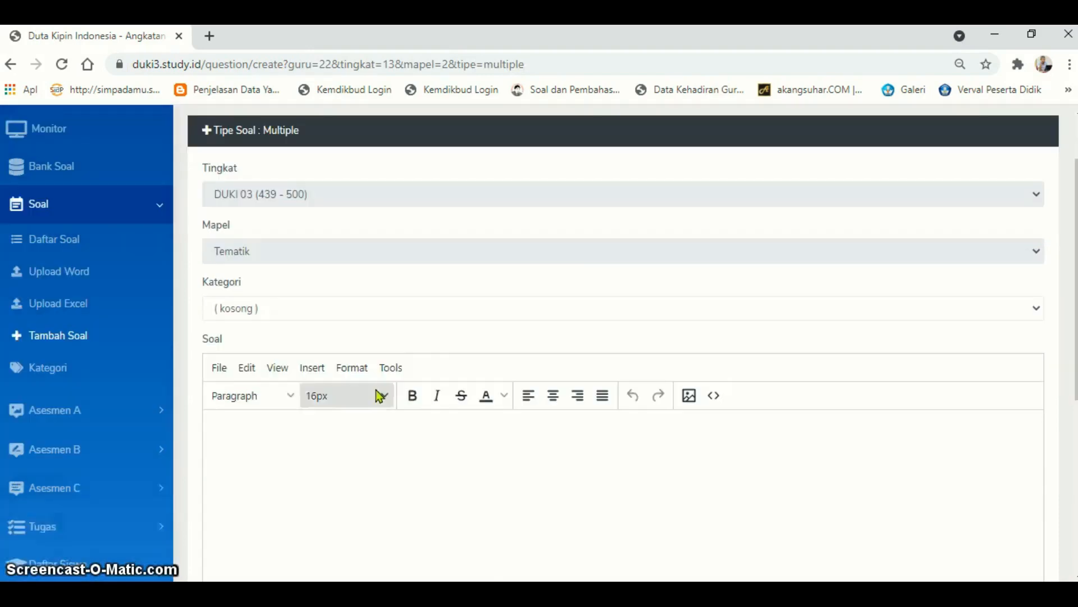
pyautogui.click(1038, 312)
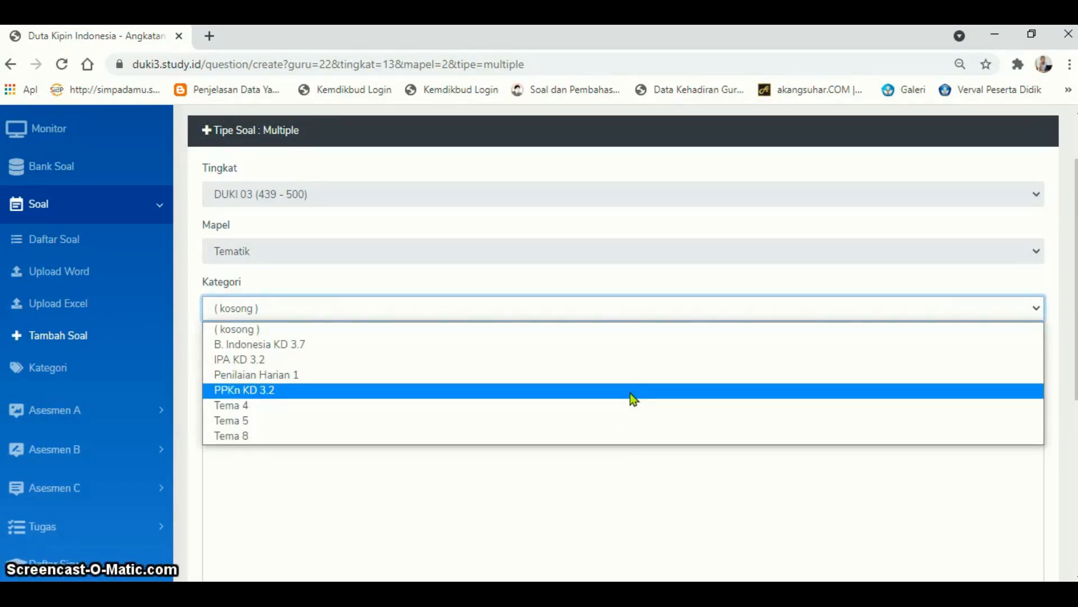
pyautogui.click(630, 392)
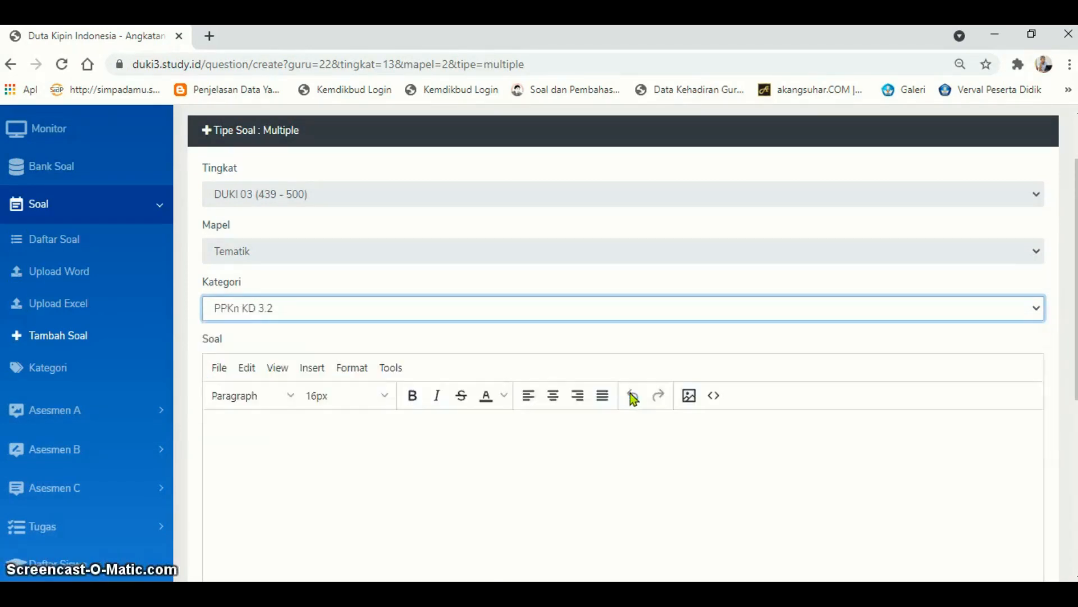
# Copy "Andi sudah melalaikan kewajibannya sebagai pelajar. Andi pantas mendapatan ..." from the Word document into the Soal field in Chrome.
pyautogui.click(403, 450)
pyautogui.scroll(-3, 402, 449)
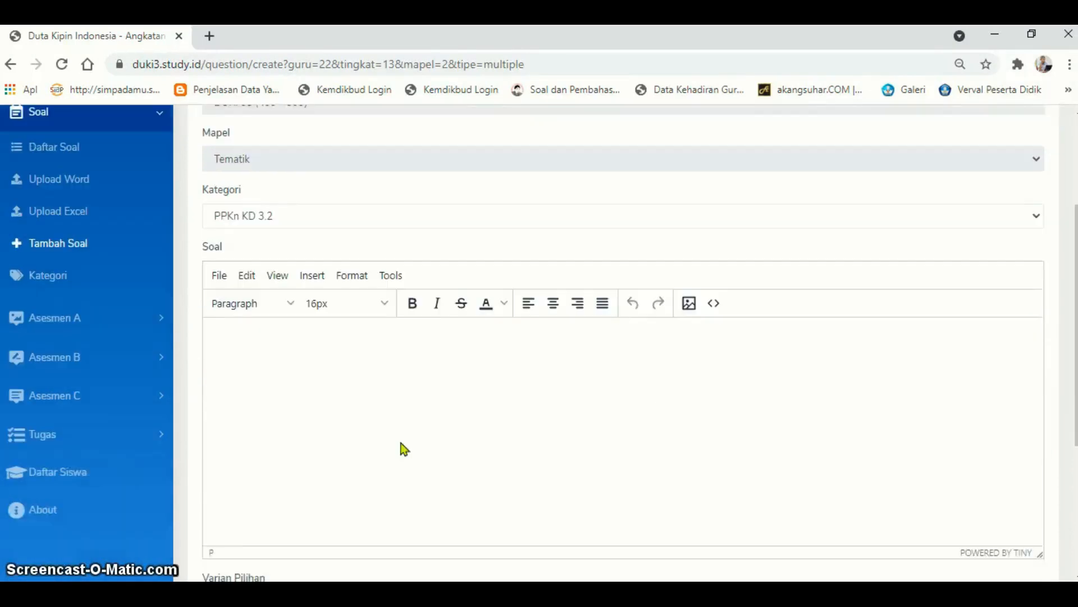
pyautogui.click(1063, 229)
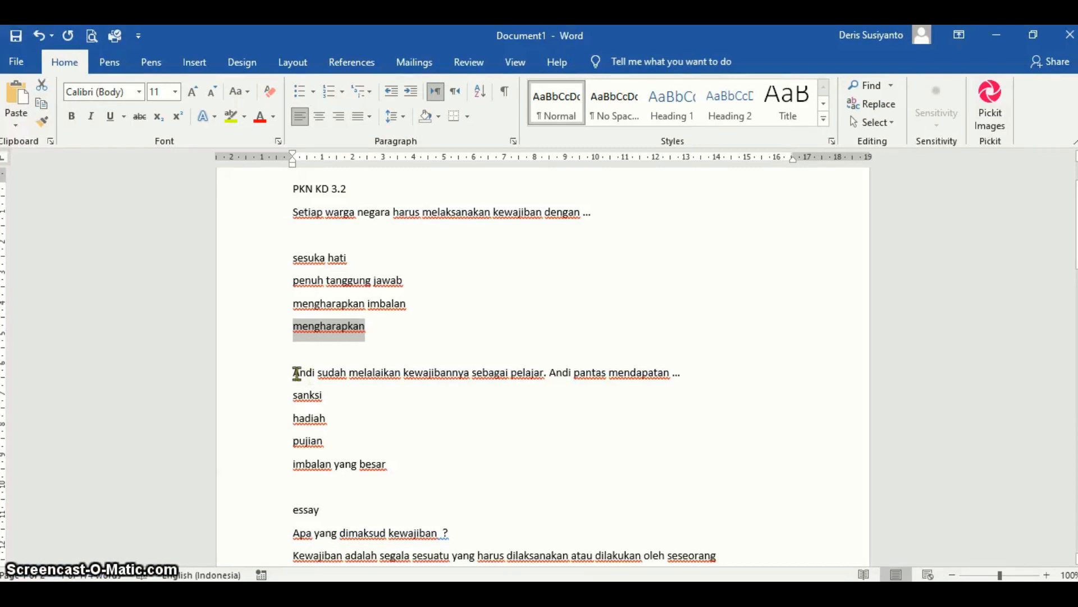
pyautogui.moveTo(291, 373); pyautogui.dragTo(701, 378)
pyautogui.hotkey('ctrl', 'c')
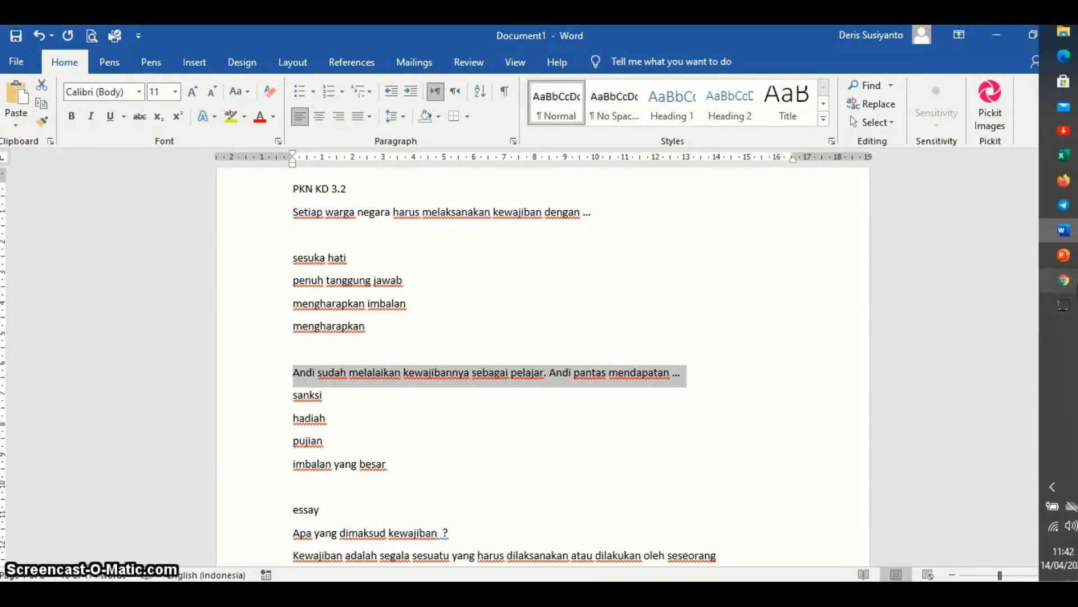
pyautogui.click(1063, 280)
pyautogui.click(280, 358)
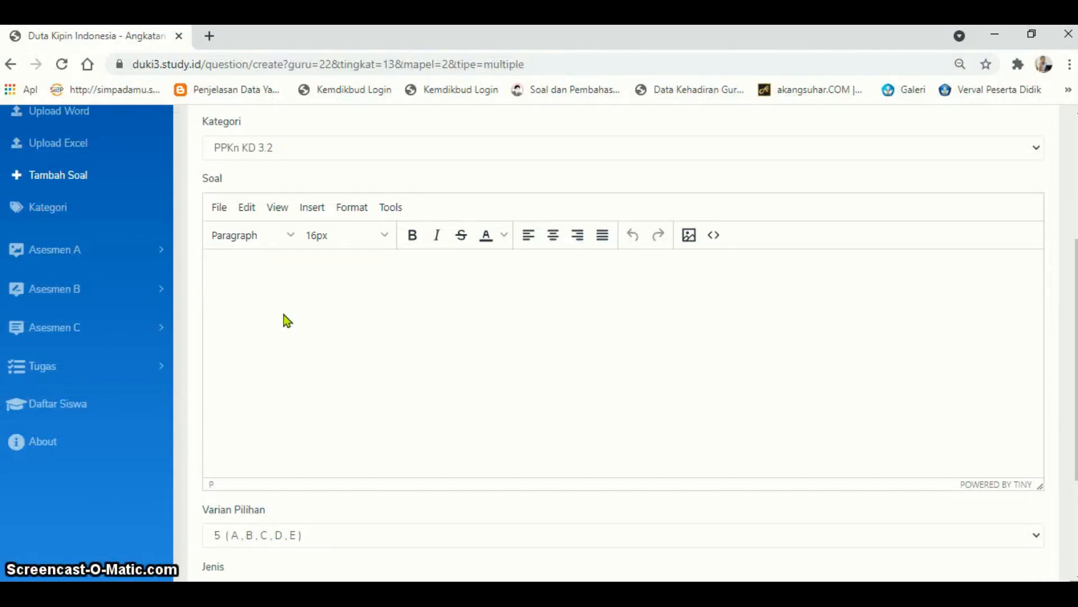
pyautogui.hotkey('ctrl', 'v')
# Set Varian Pilihan to 4 (A, B, C, D) and Jenis to SINGLE Answer for the Andi question, and submit the form.
pyautogui.scroll(-2, 510, 326)
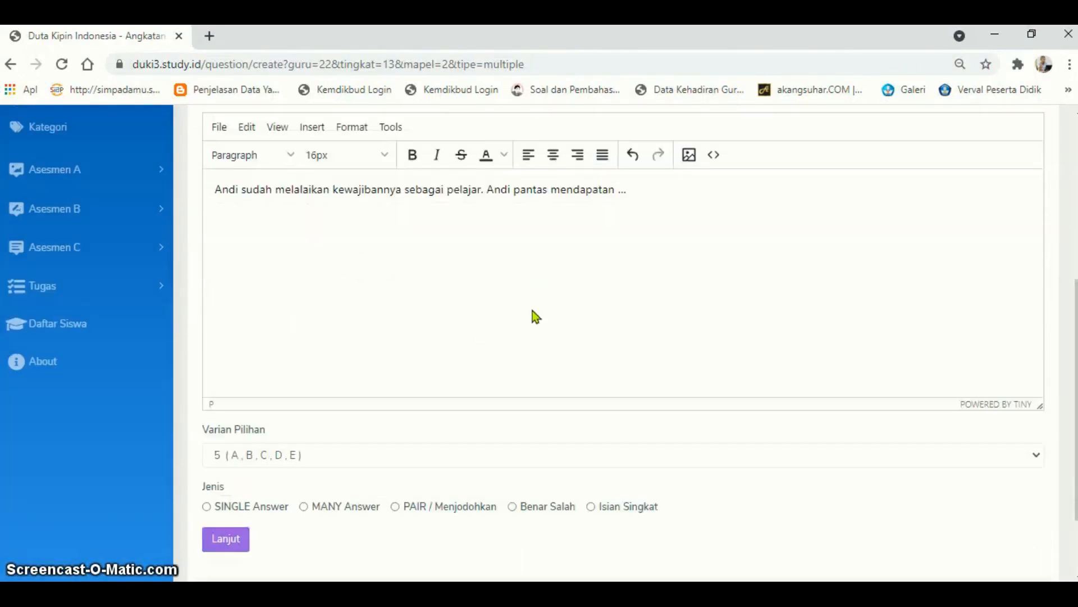
pyautogui.click(237, 459)
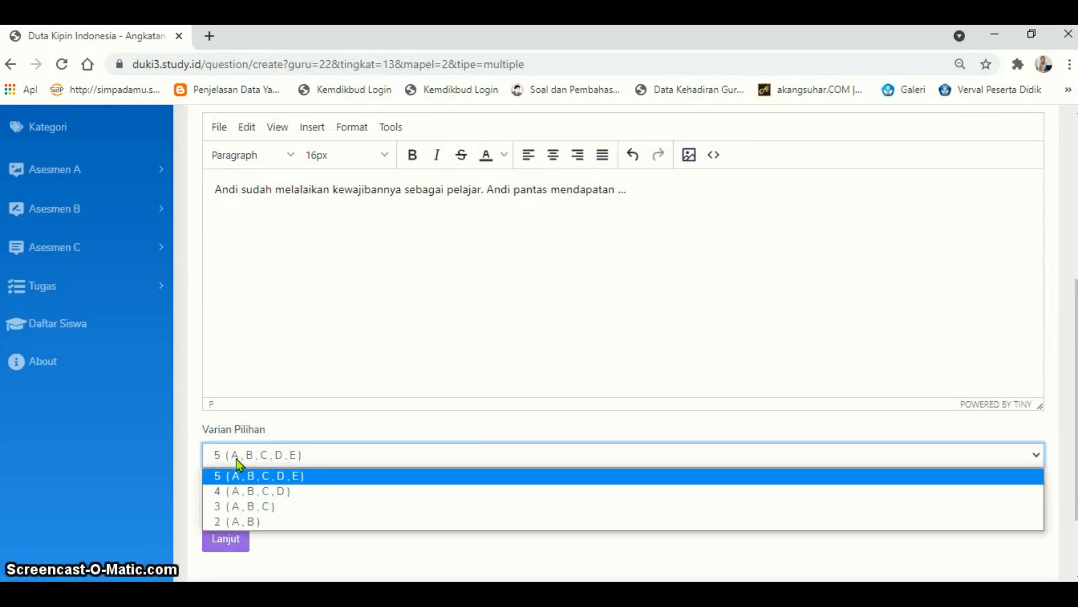
pyautogui.click(236, 492)
pyautogui.click(208, 506)
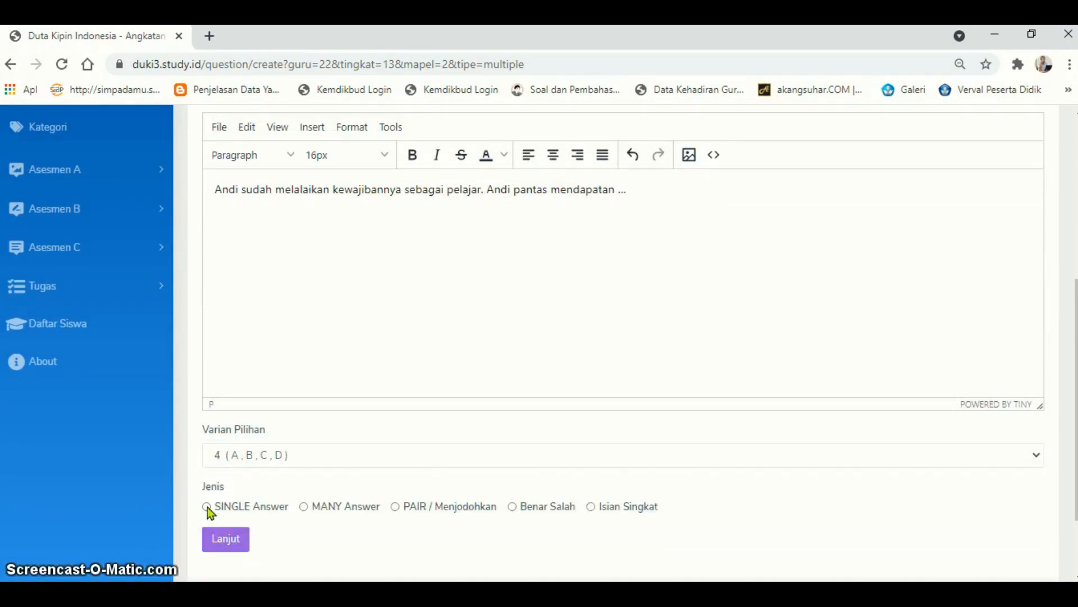
pyautogui.click(237, 540)
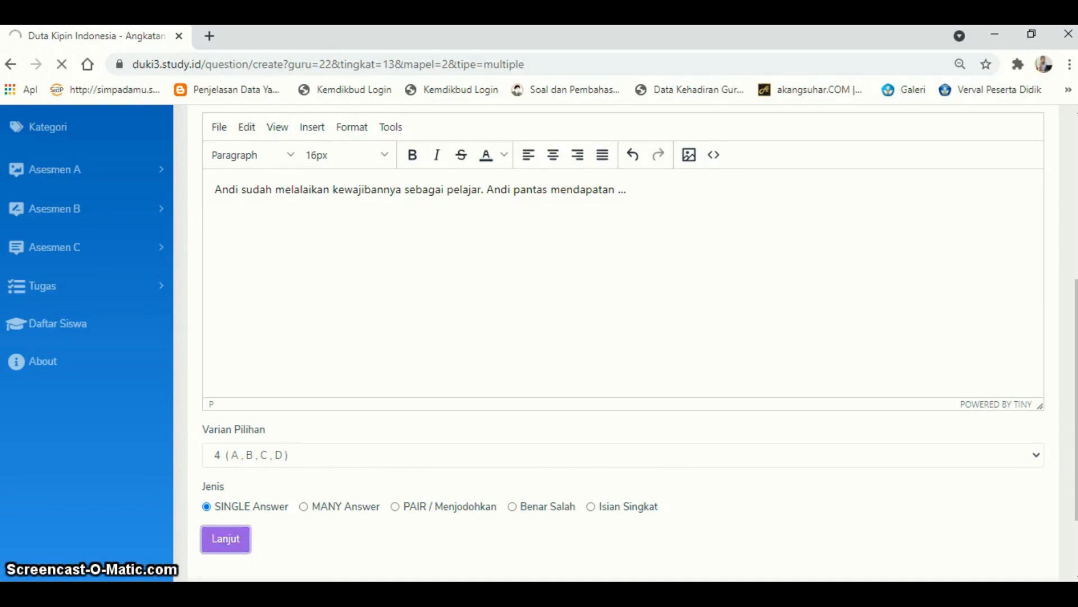
# Copy "sanksi" from the Word document into the Jawaban A field in Chrome.
pyautogui.scroll(-3, 491, 458)
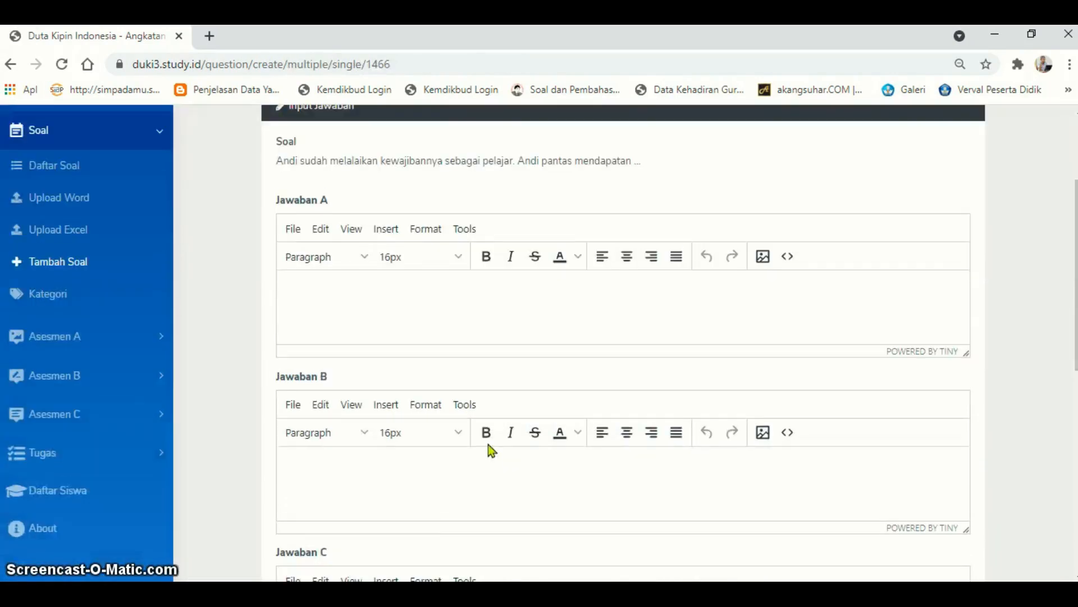
pyautogui.scroll(3, 443, 320)
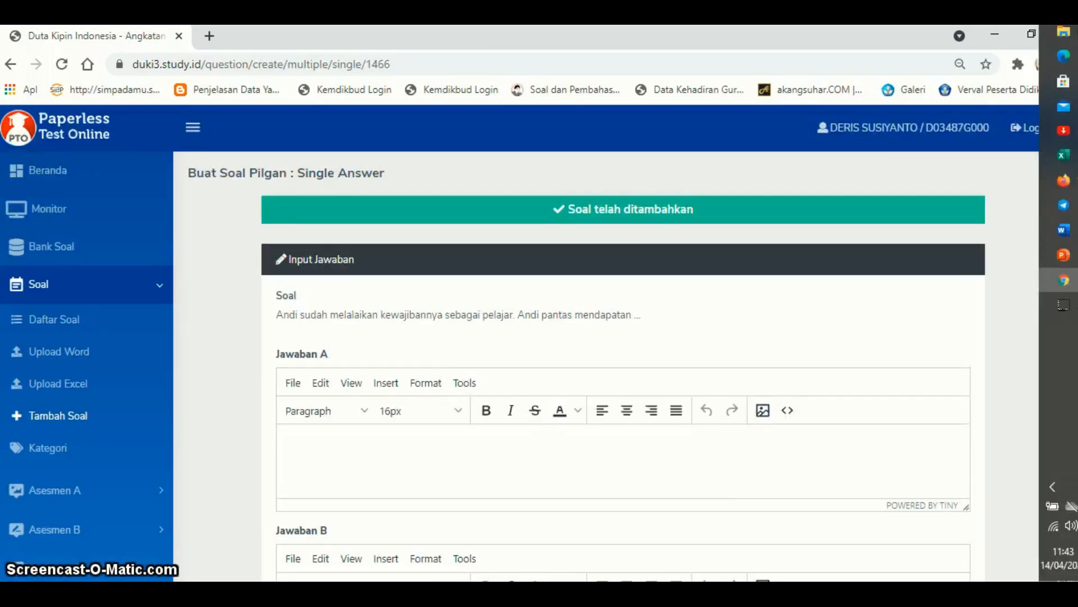
pyautogui.click(1065, 235)
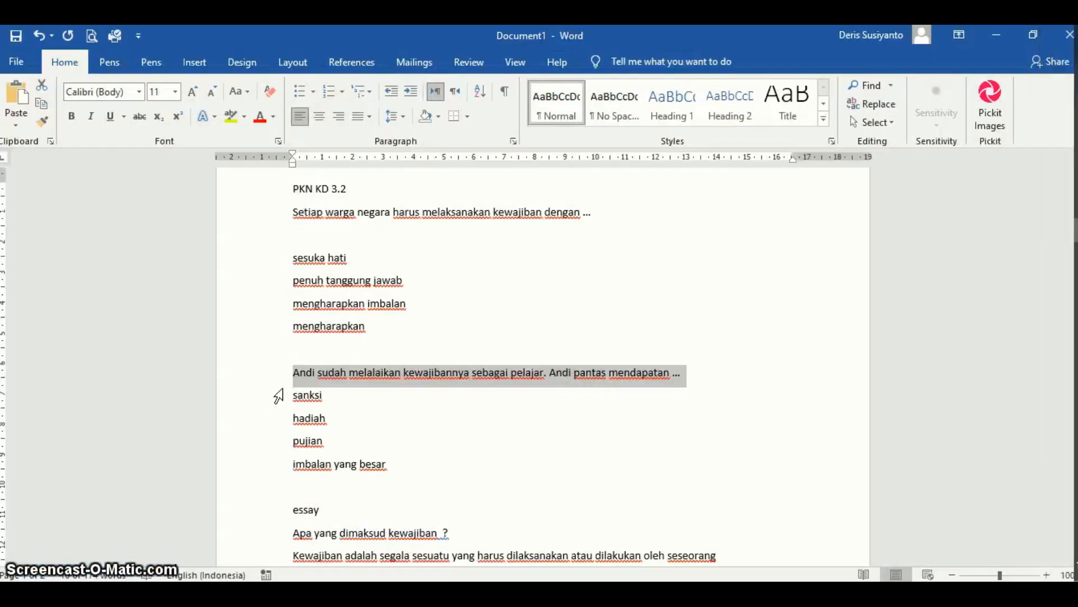
pyautogui.moveTo(290, 393); pyautogui.dragTo(339, 403)
pyautogui.hotkey('ctrl', 'c')
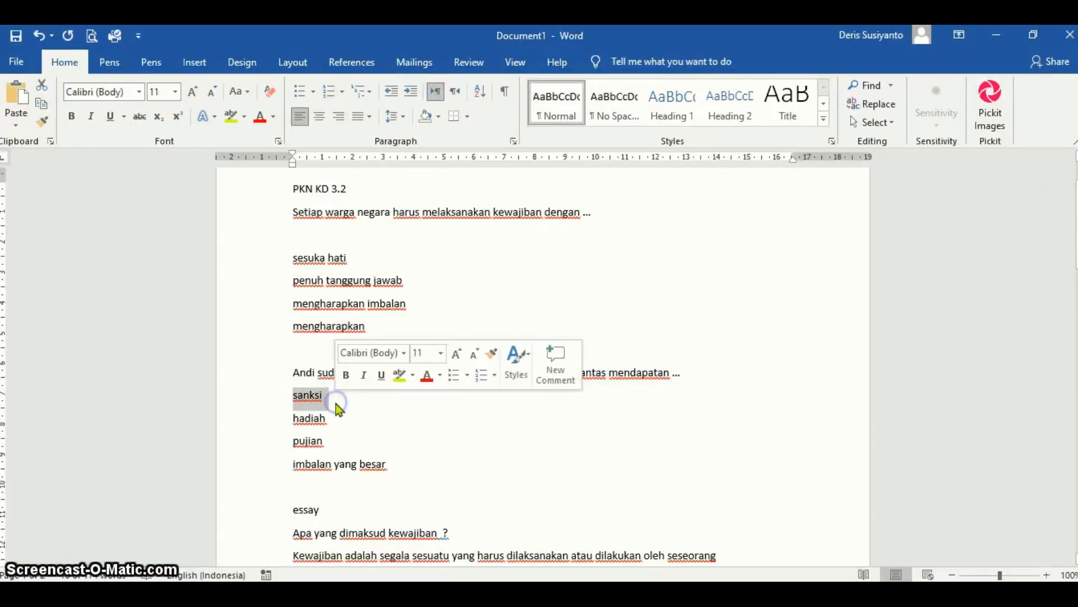
pyautogui.moveTo(1070, 337)
pyautogui.click(1063, 280)
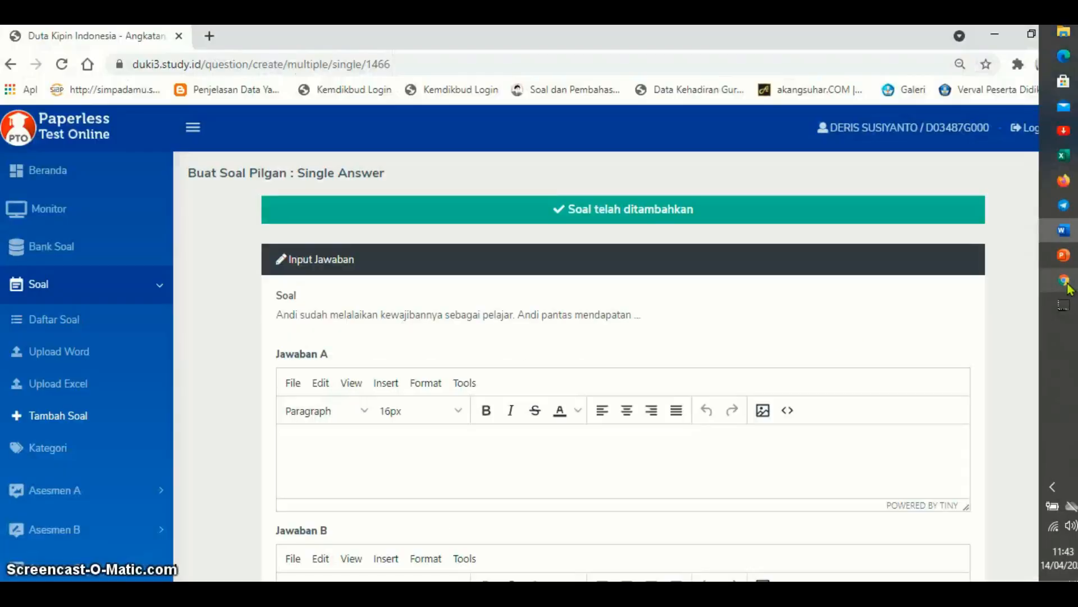
pyautogui.click(325, 449)
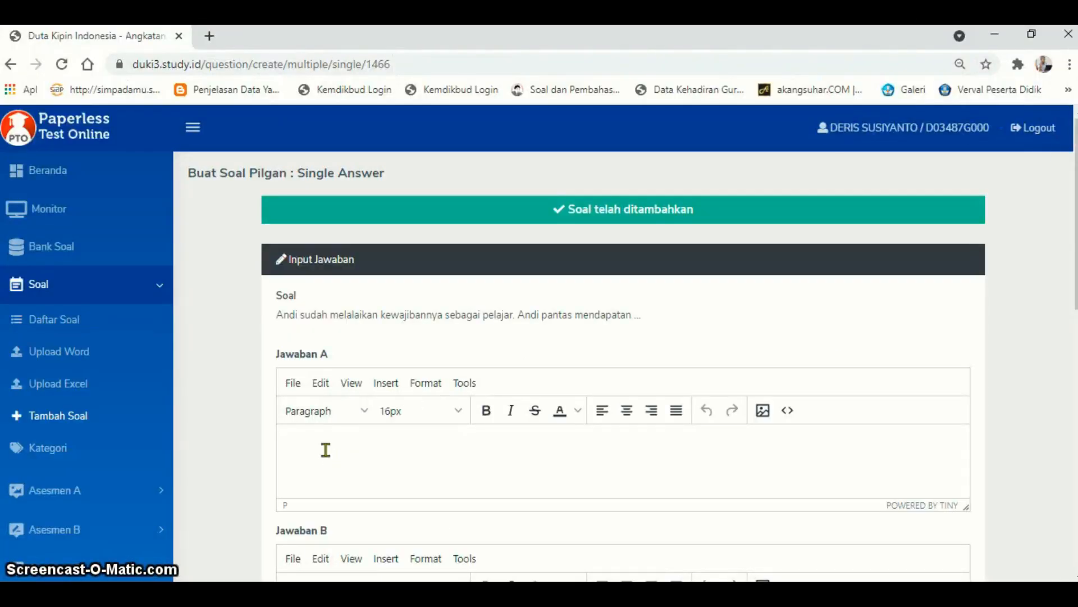
pyautogui.hotkey('ctrl', 'v')
# Copy "hadiah" from the Word document into the Jawaban B field in Chrome.
pyautogui.click(1063, 229)
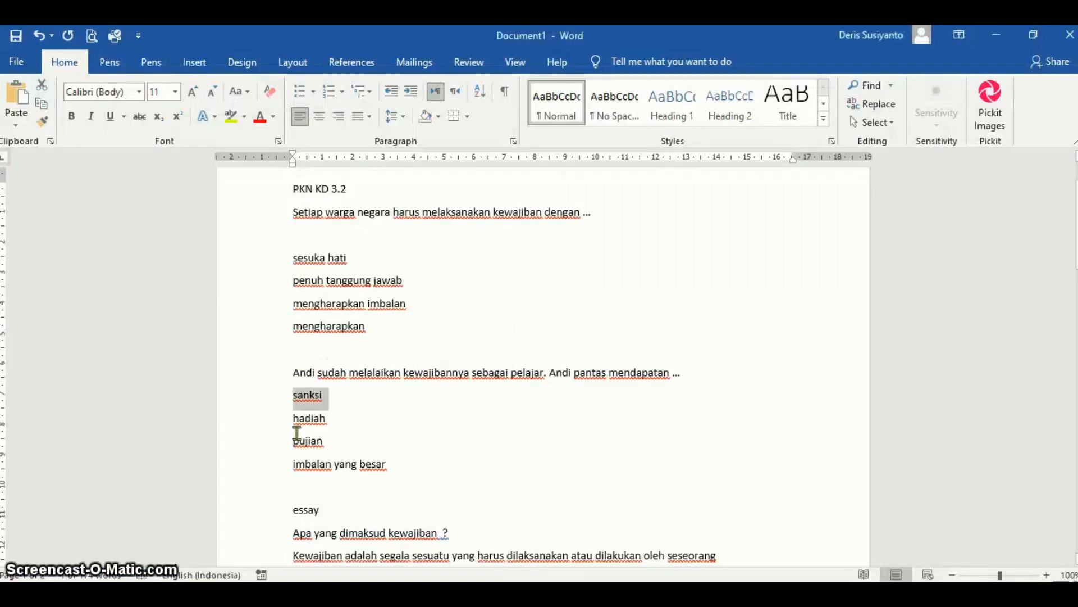
pyautogui.moveTo(291, 419); pyautogui.dragTo(329, 415)
pyautogui.hotkey('ctrl', 'c')
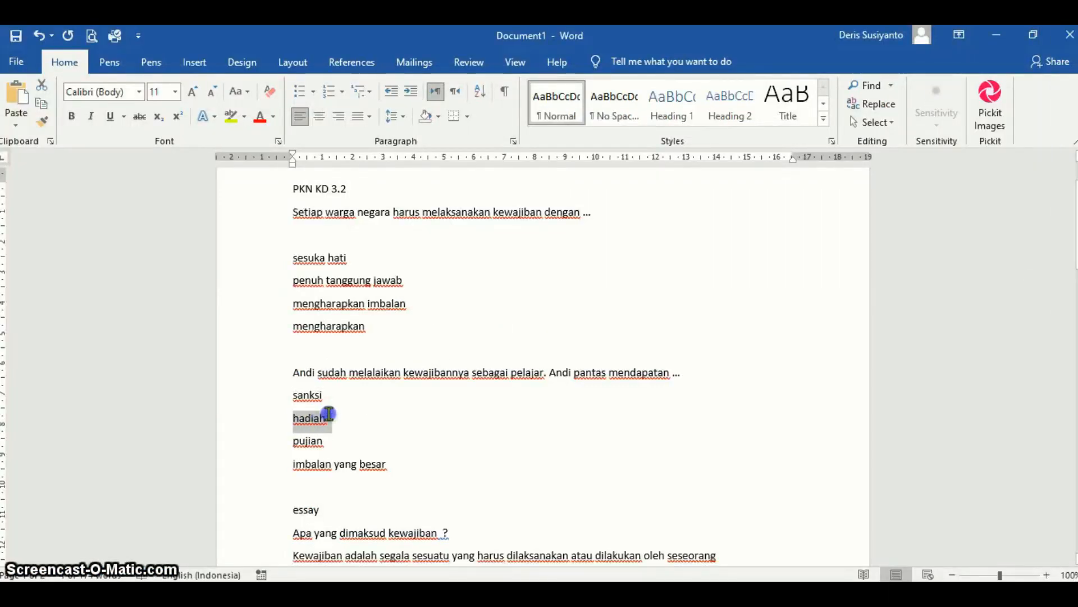
pyautogui.moveTo(1067, 311)
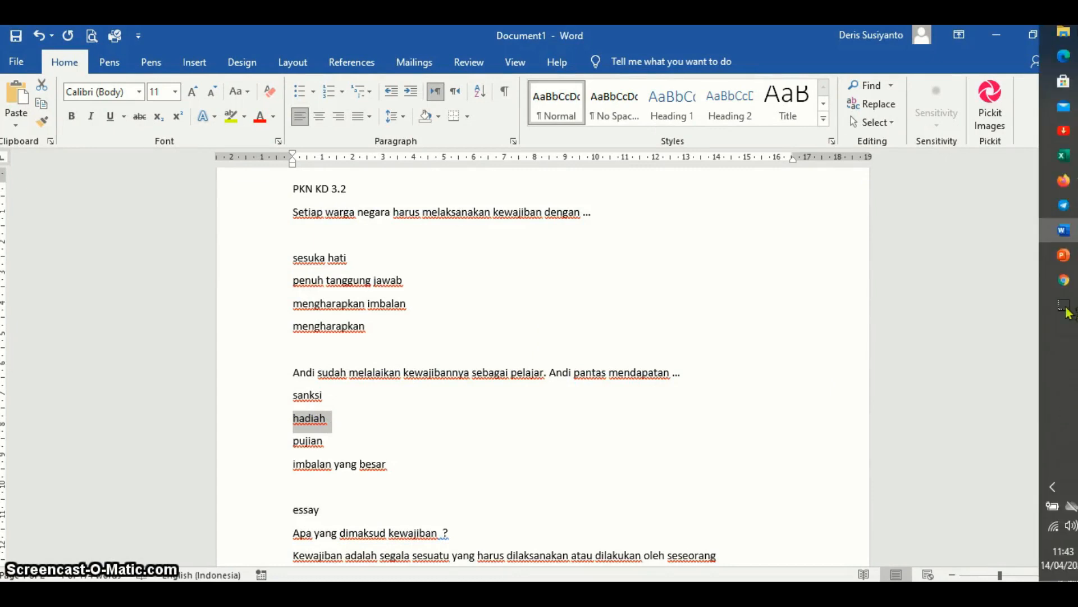
pyautogui.click(1063, 280)
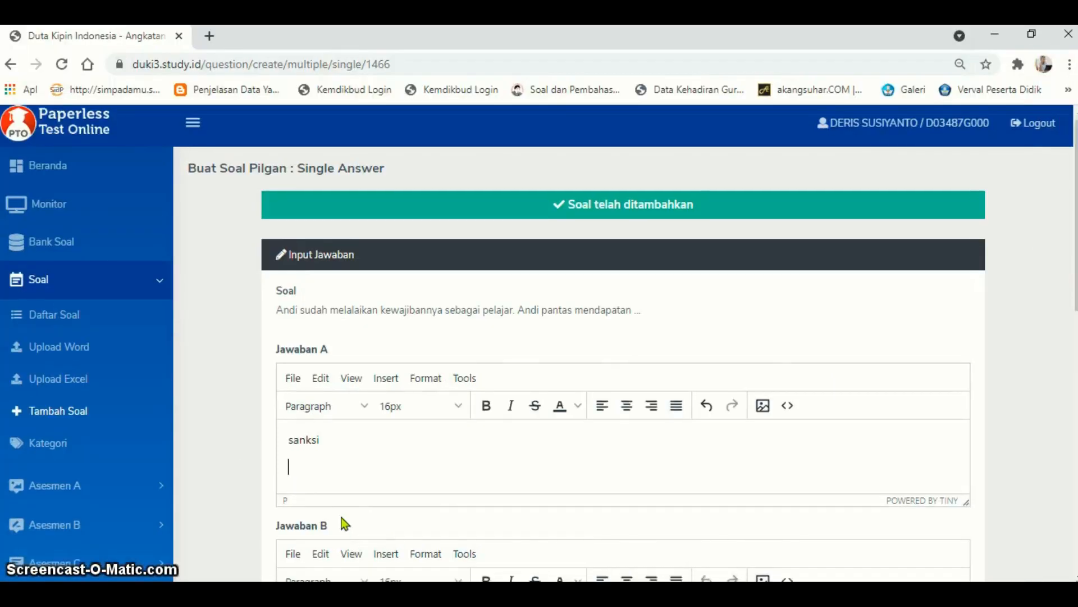
pyautogui.scroll(-7, 349, 506)
pyautogui.click(296, 243)
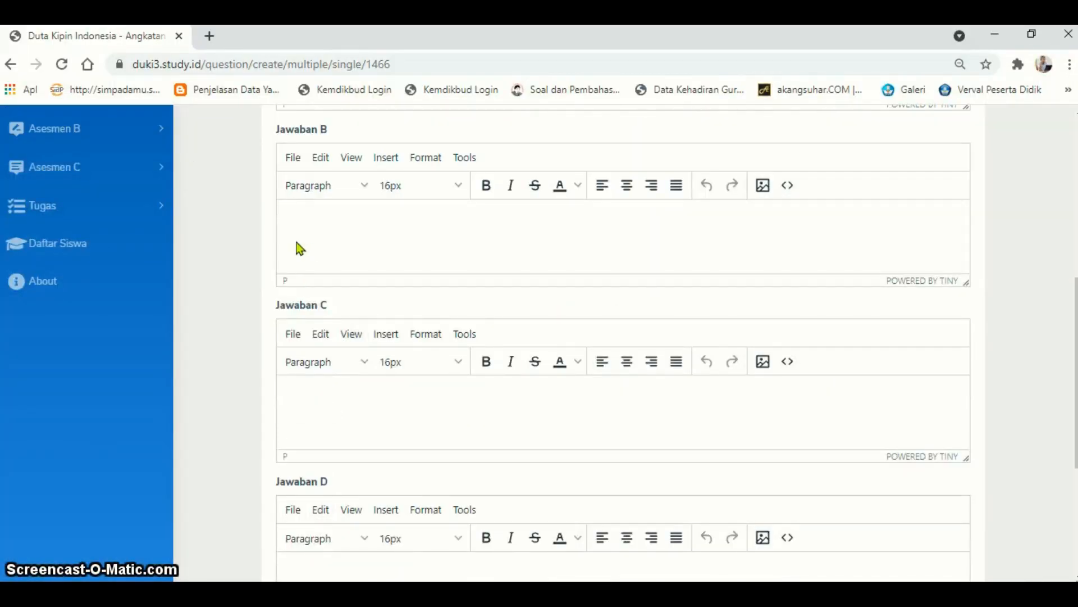
pyautogui.hotkey('ctrl', 'v')
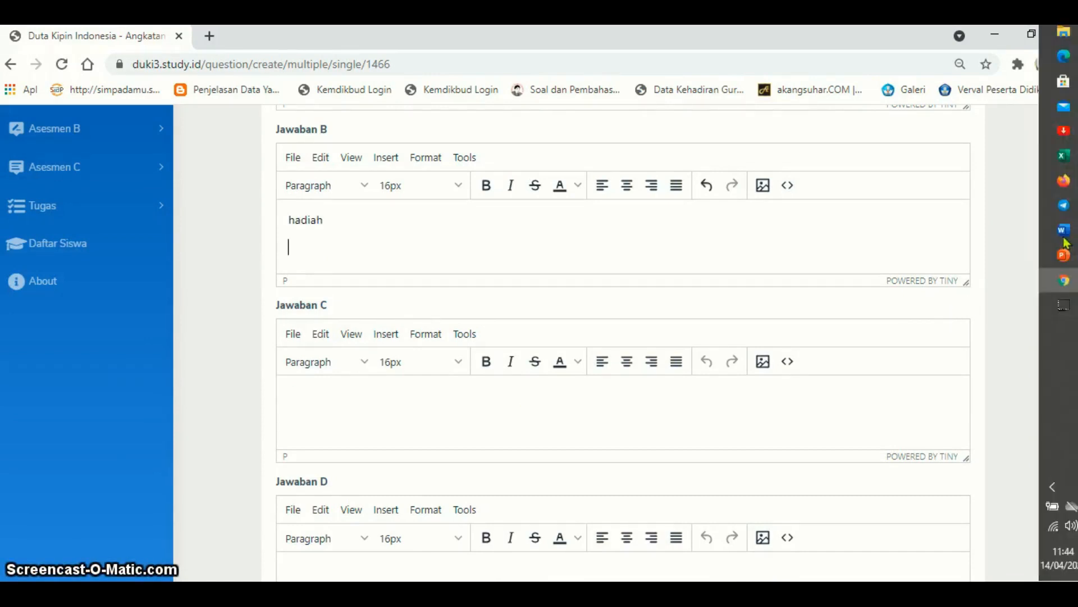
# Copy "pujian" from the Word document into the Jawaban C field in Chrome.
pyautogui.click(1064, 236)
pyautogui.moveTo(291, 444); pyautogui.dragTo(329, 443)
pyautogui.hotkey('ctrl', 'c')
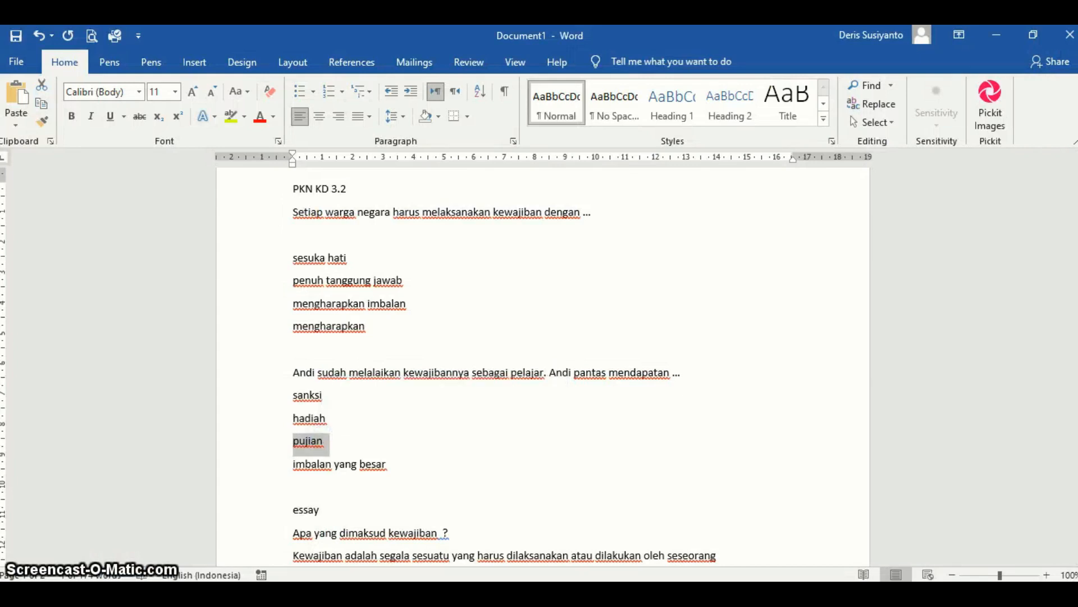
pyautogui.moveTo(1075, 371)
pyautogui.click(1066, 279)
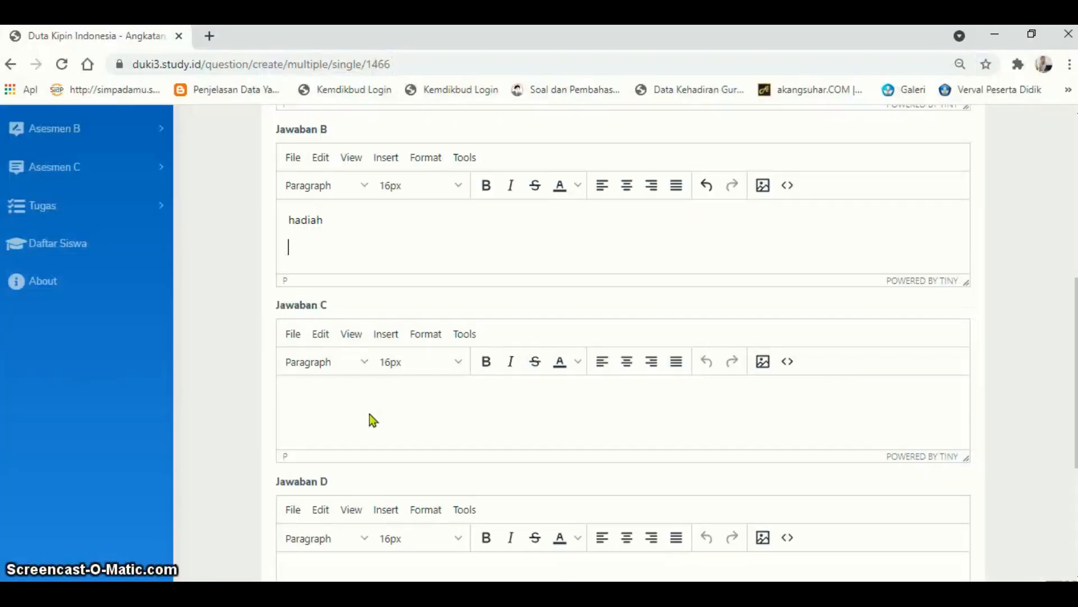
pyautogui.click(358, 395)
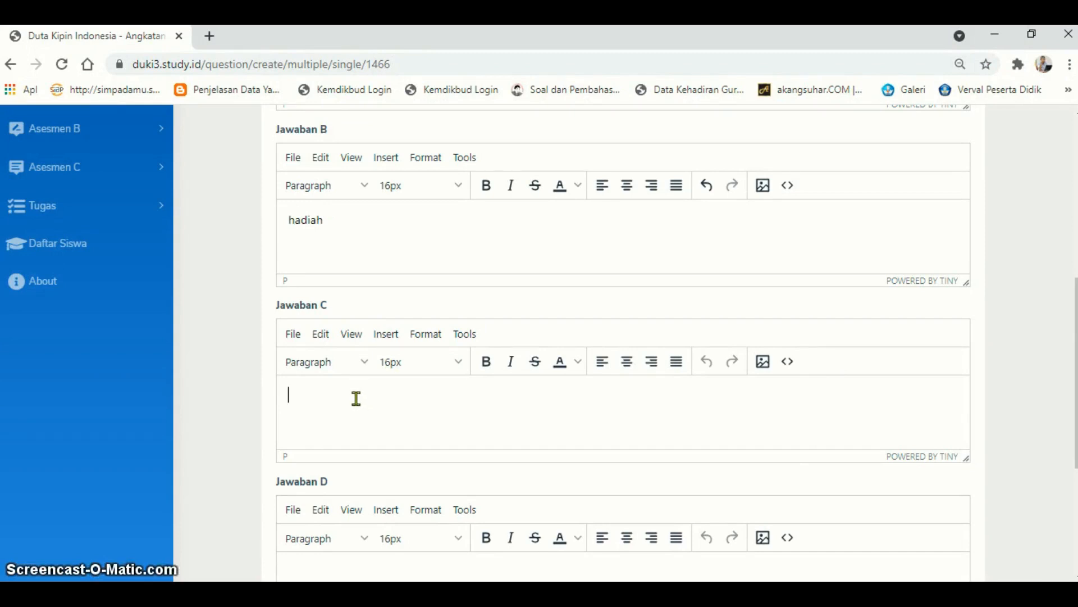
pyautogui.hotkey('ctrl', 'v')
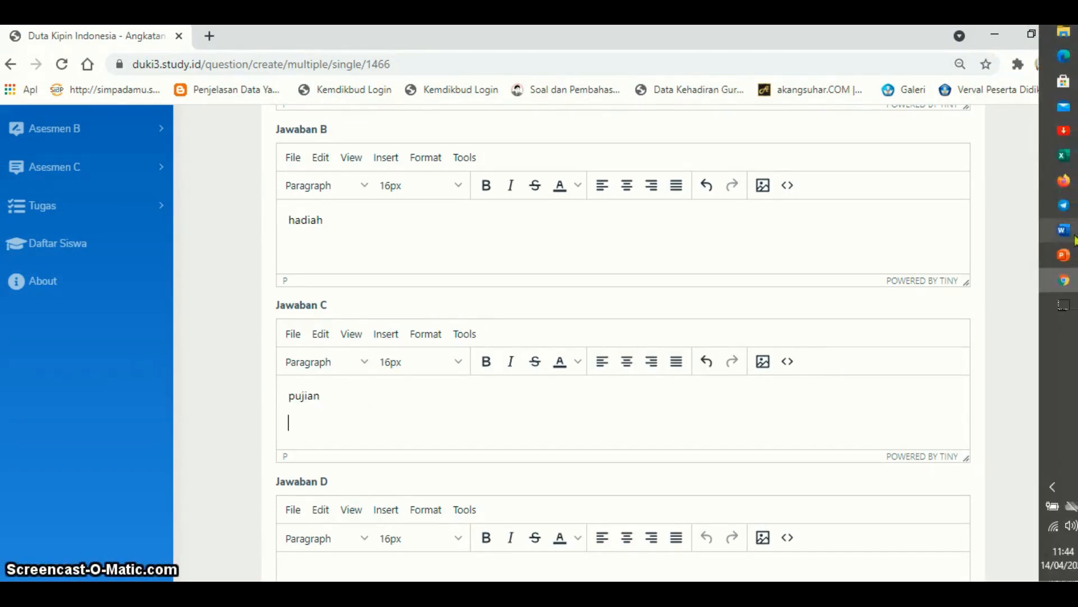
# Copy "imbalan yang besar" from the Word document into the Jawaban D field in Chrome.
pyautogui.click(1061, 233)
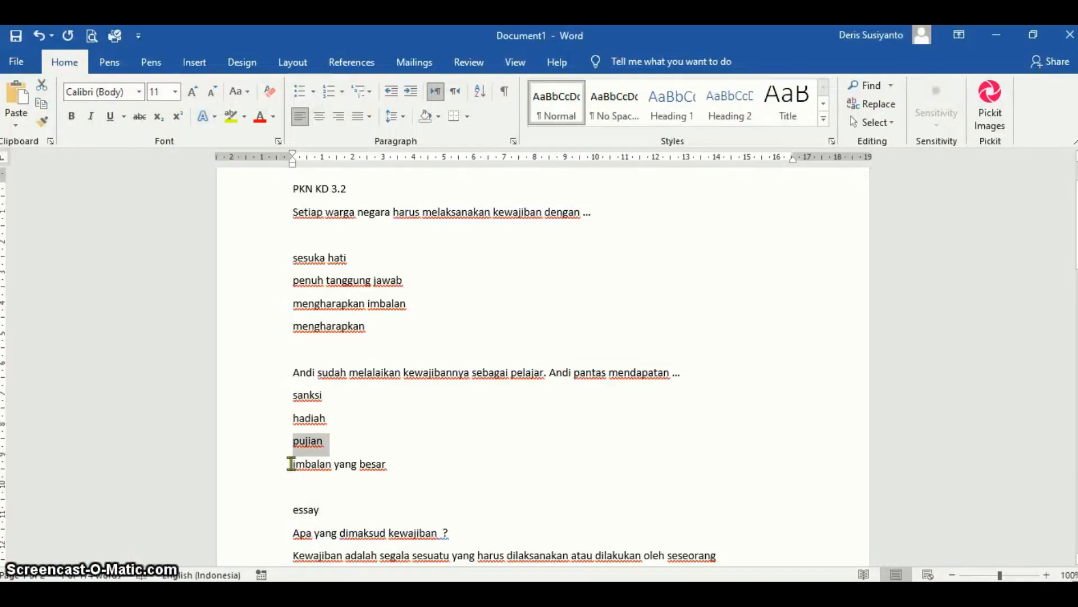
pyautogui.moveTo(290, 463); pyautogui.dragTo(389, 470)
pyautogui.hotkey('ctrl', 'c')
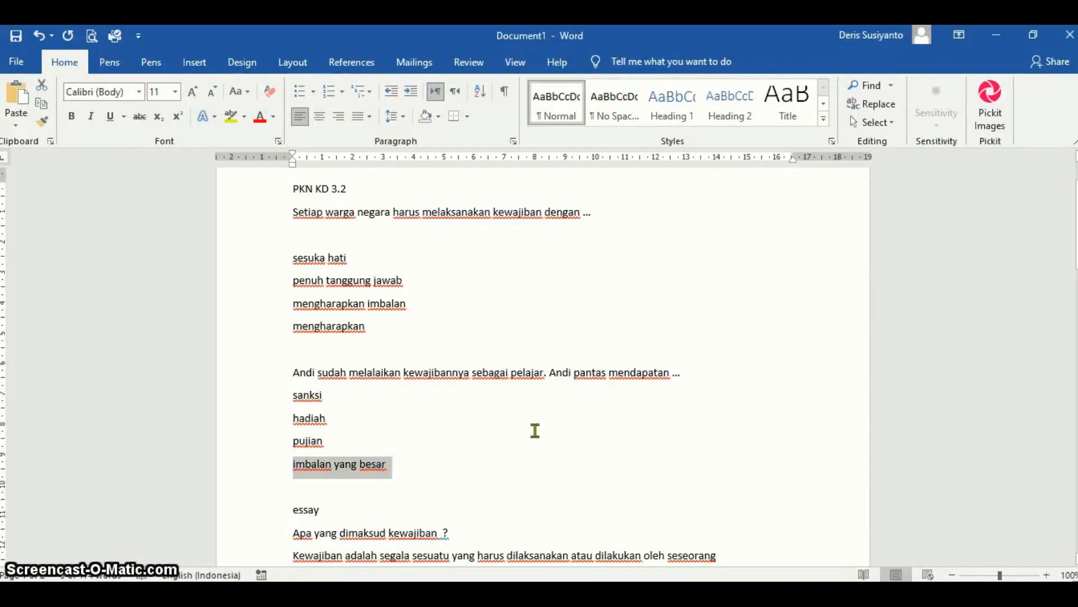
pyautogui.click(1063, 280)
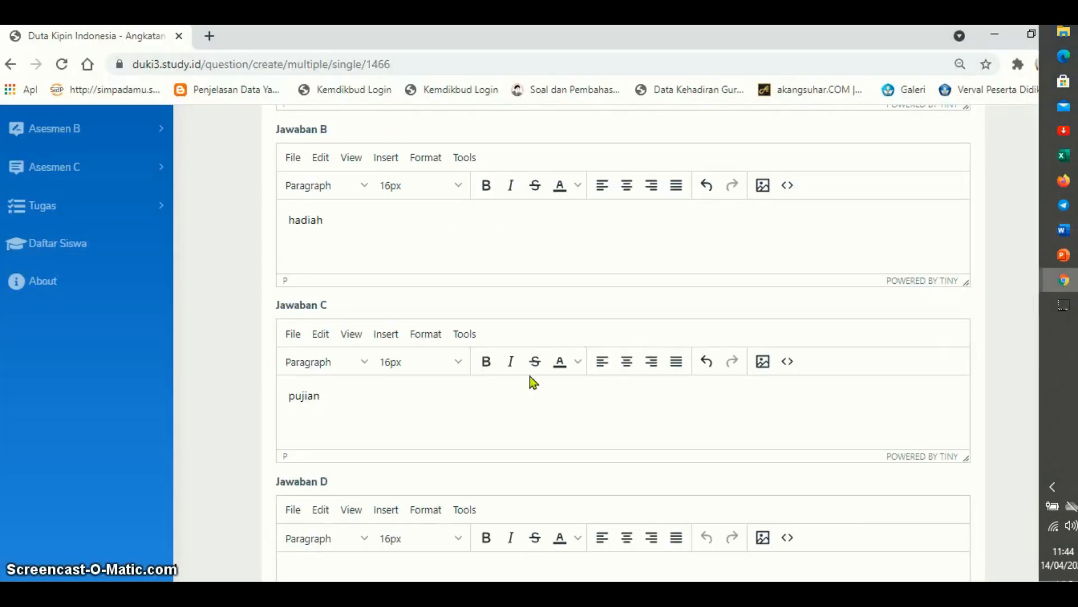
pyautogui.scroll(-5, 305, 429)
pyautogui.click(370, 314)
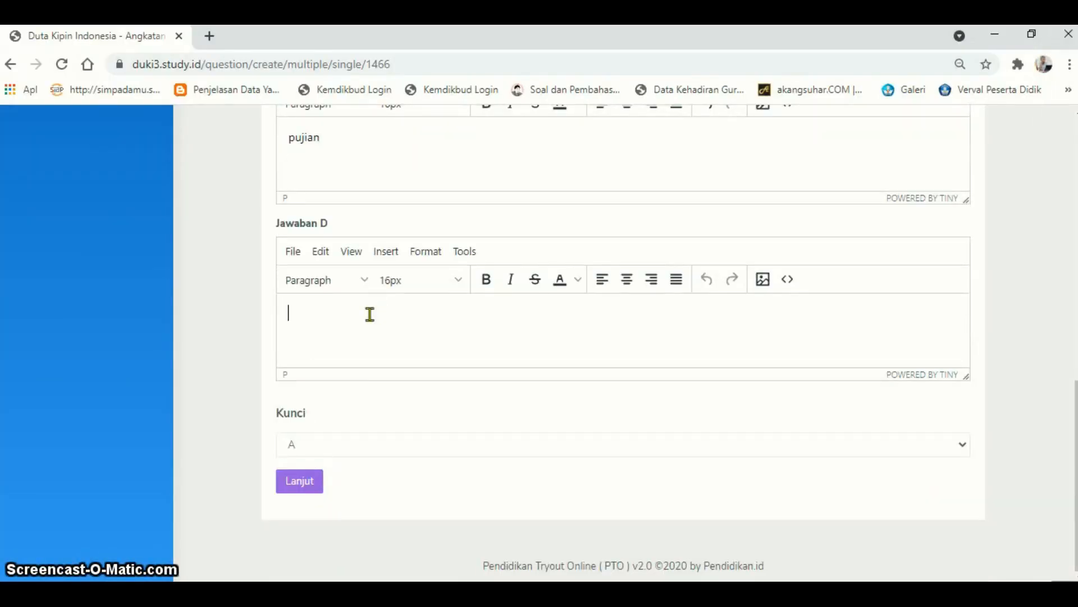
pyautogui.hotkey('ctrl', 'v')
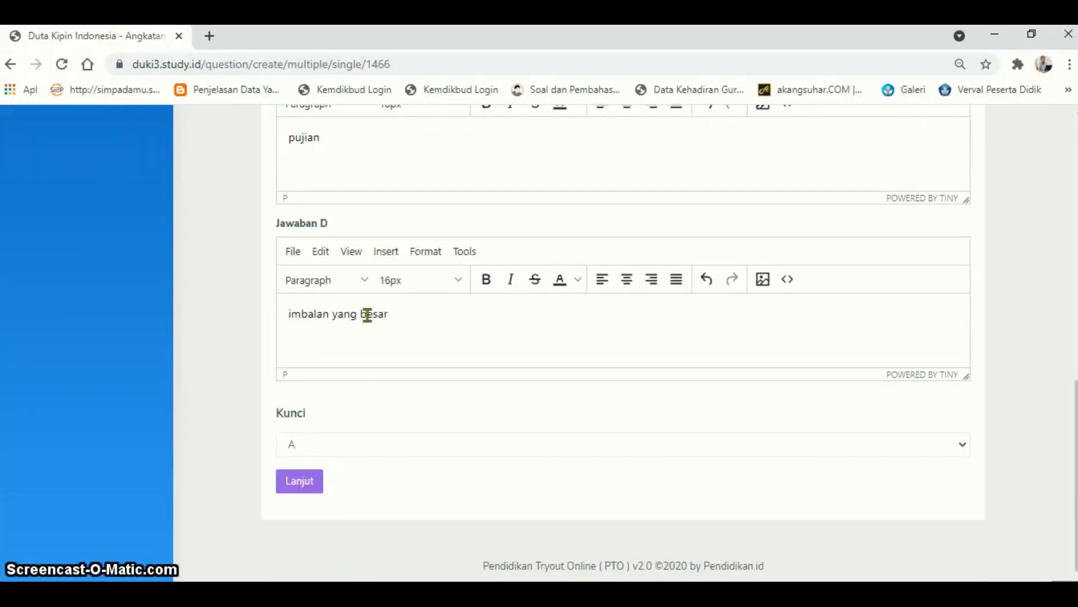
# Check the four answers, set Kunci to A and submit the answer form.
pyautogui.scroll(7, 367, 315)
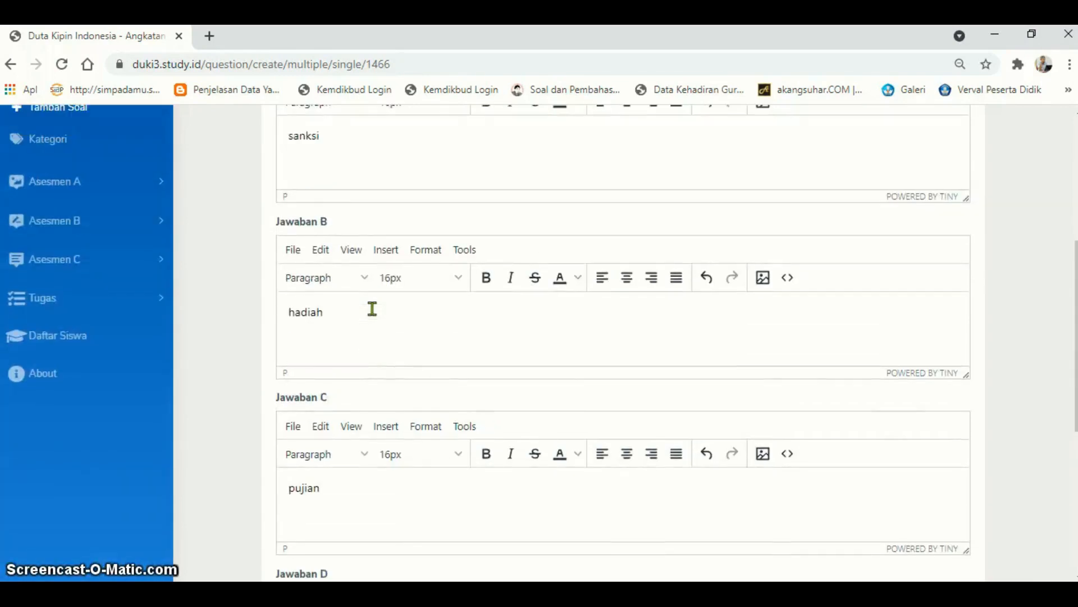
pyautogui.scroll(-7, 371, 308)
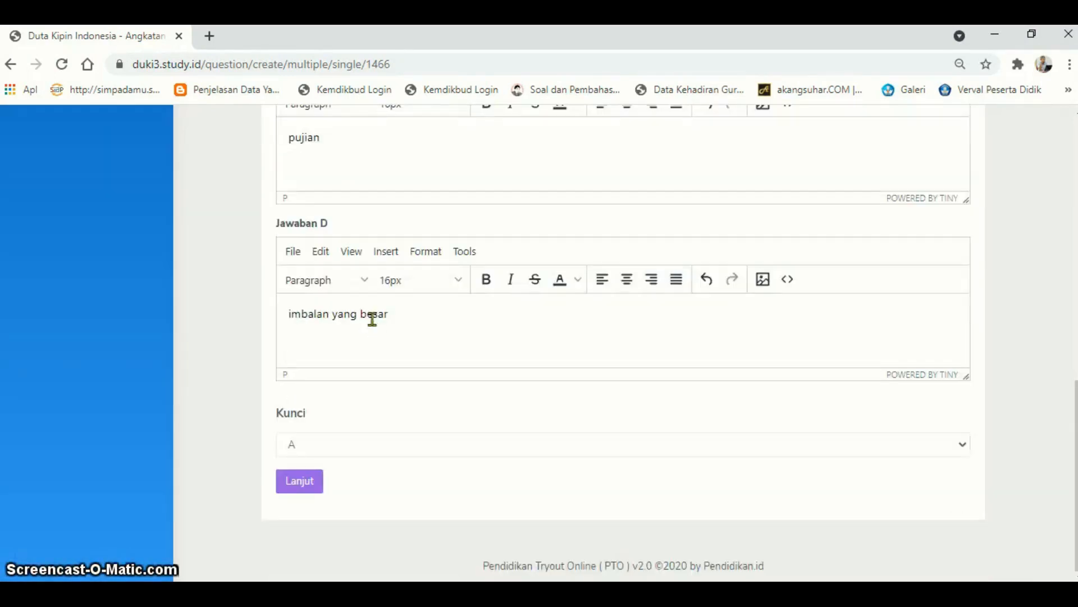
pyautogui.scroll(8, 372, 319)
pyautogui.scroll(-6, 372, 322)
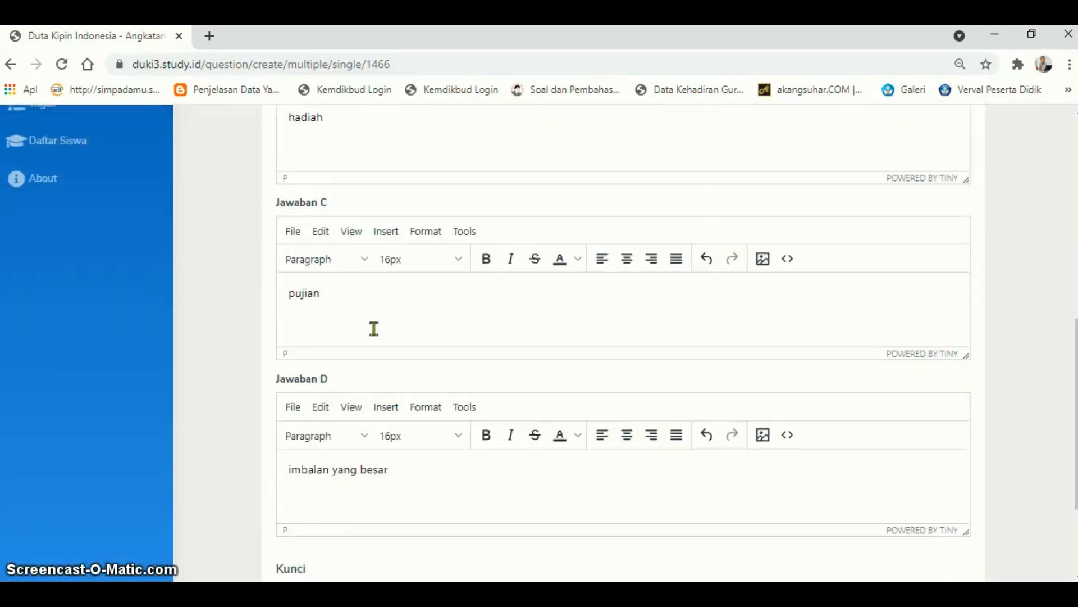
pyautogui.scroll(-3, 374, 329)
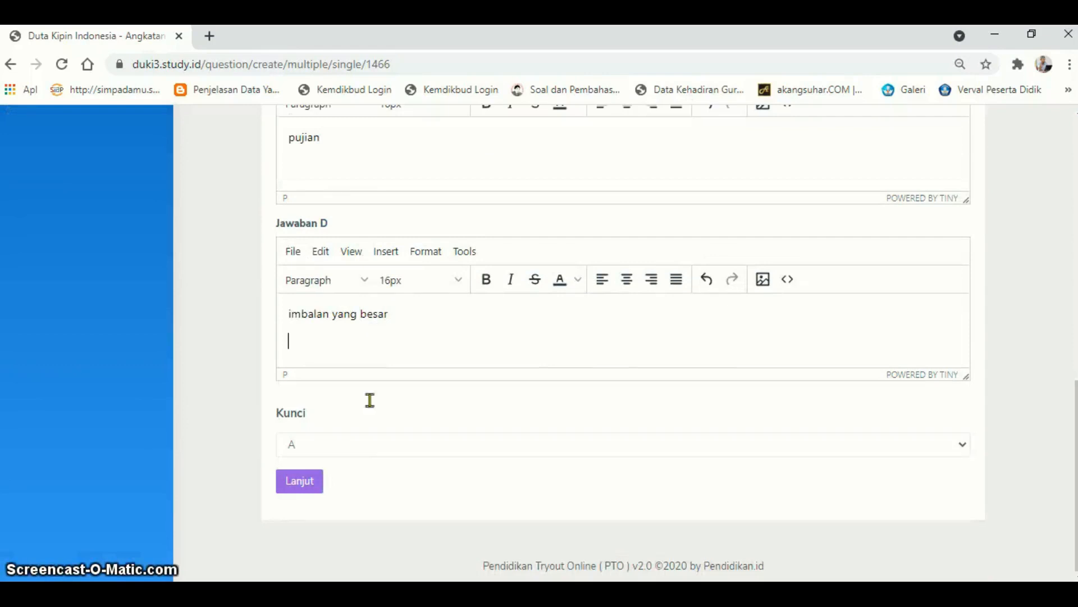
pyautogui.click(314, 443)
pyautogui.click(318, 470)
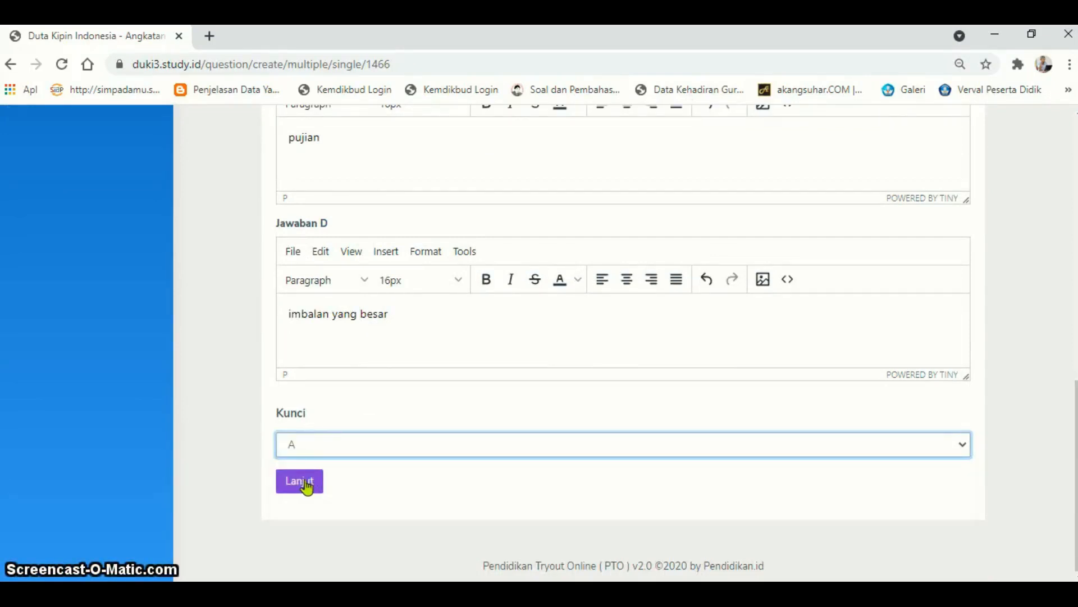
pyautogui.click(314, 480)
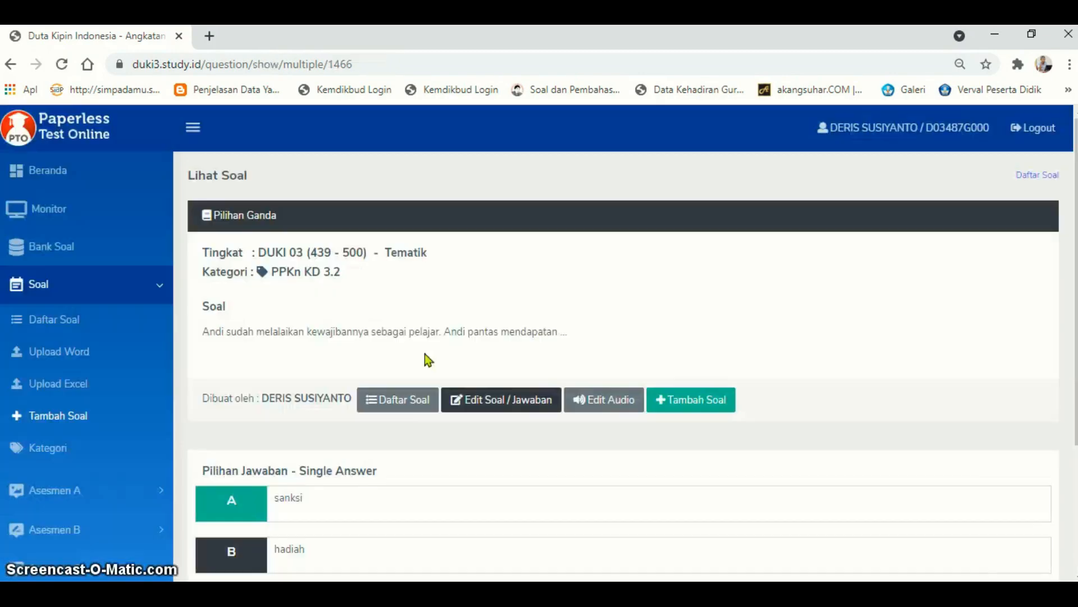
# Review the saved Andi question's details, its answer options and the marked correct answer.
pyautogui.scroll(-3, 425, 353)
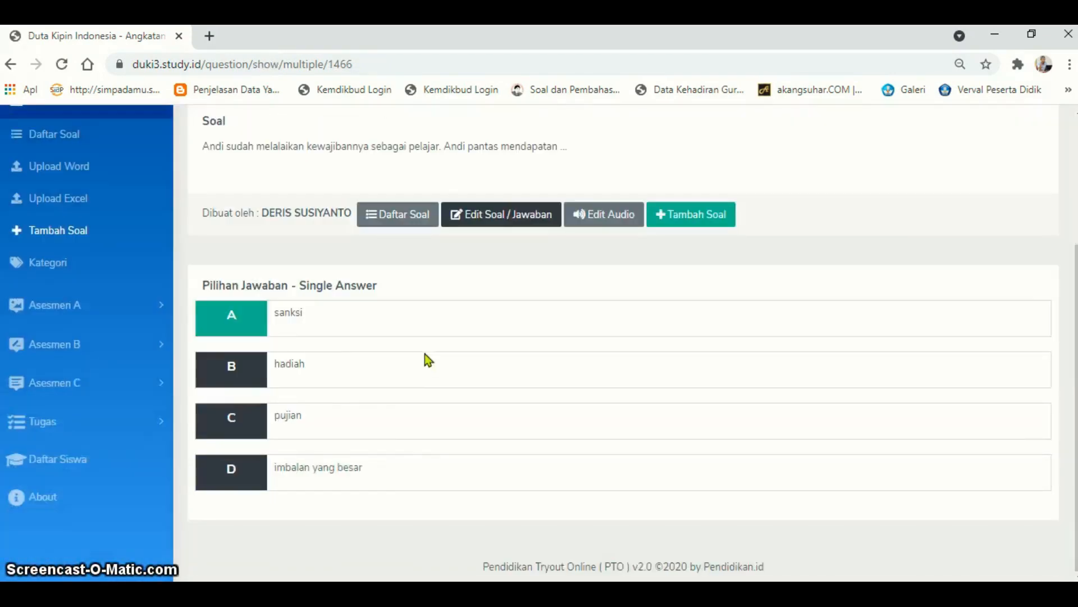
pyautogui.scroll(3, 425, 353)
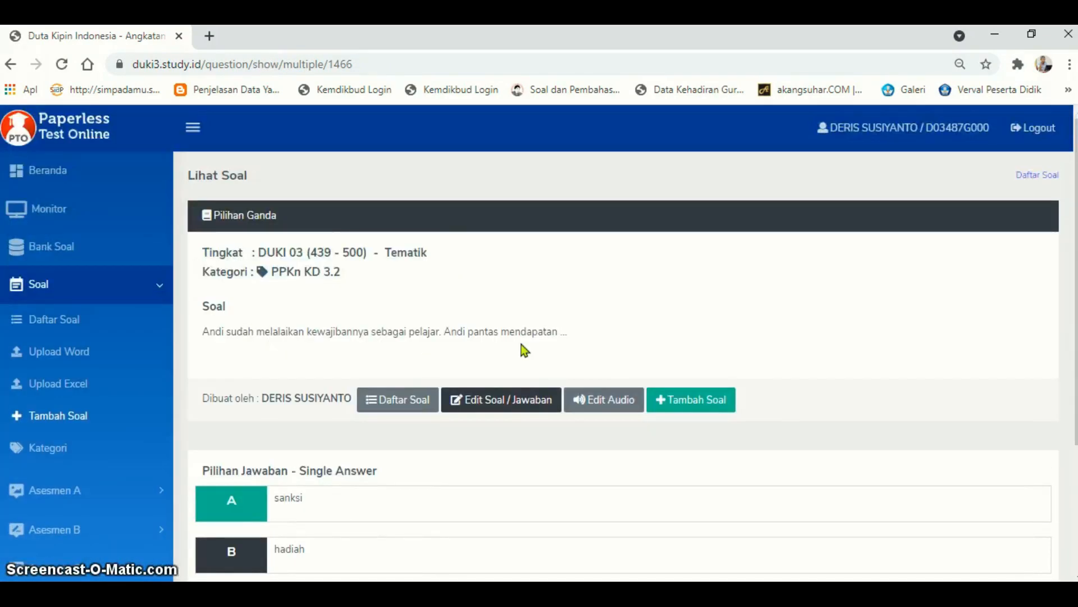
pyautogui.scroll(-3, 325, 530)
pyautogui.scroll(3, 321, 528)
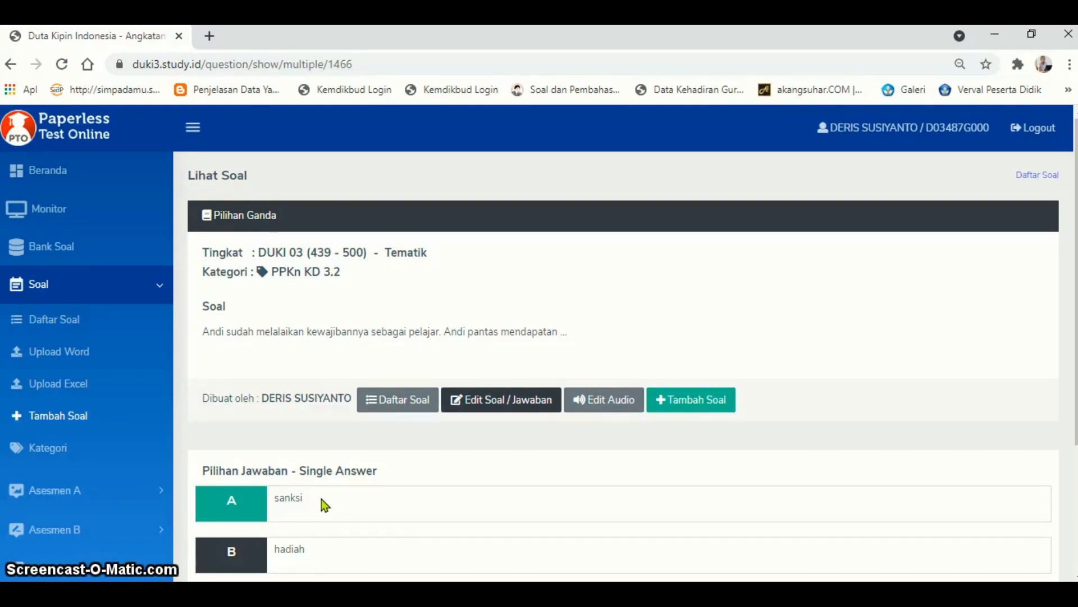
pyautogui.scroll(-3, 321, 499)
pyautogui.scroll(3, 321, 499)
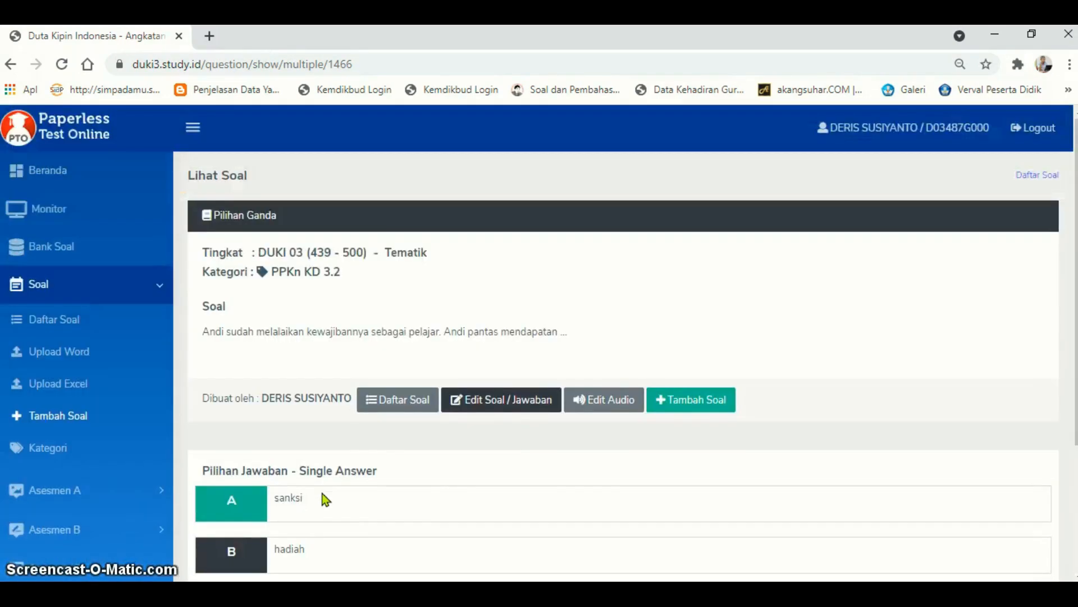
# Start a new Isian / Essay question for DUKI 03 (439 - 500), Tematik, and set its Kategori to PPKn KD 3.2.
pyautogui.click(706, 403)
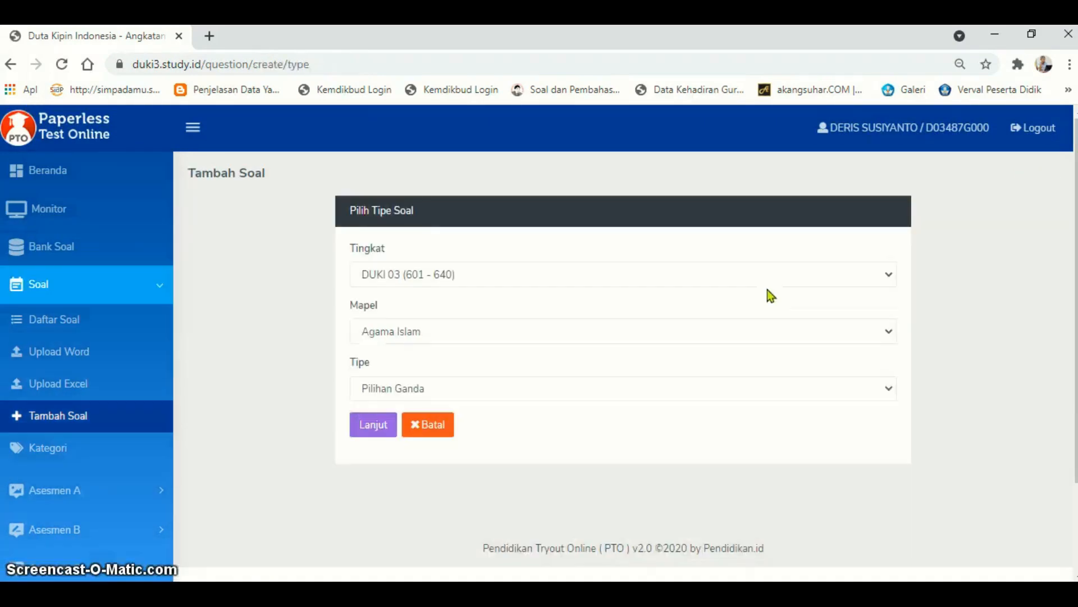
pyautogui.click(767, 275)
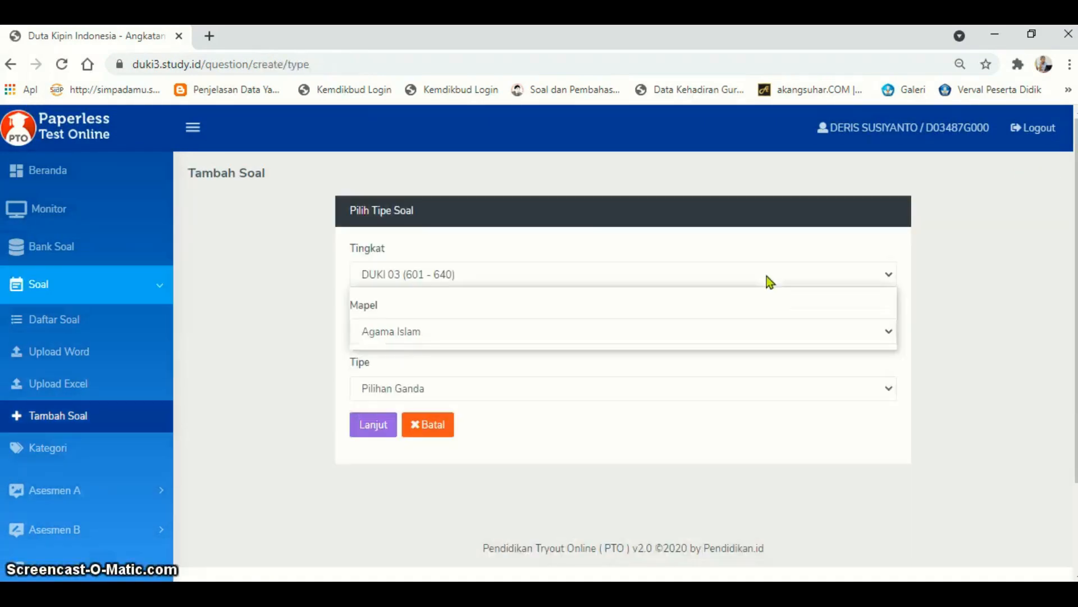
pyautogui.click(673, 346)
pyautogui.click(673, 339)
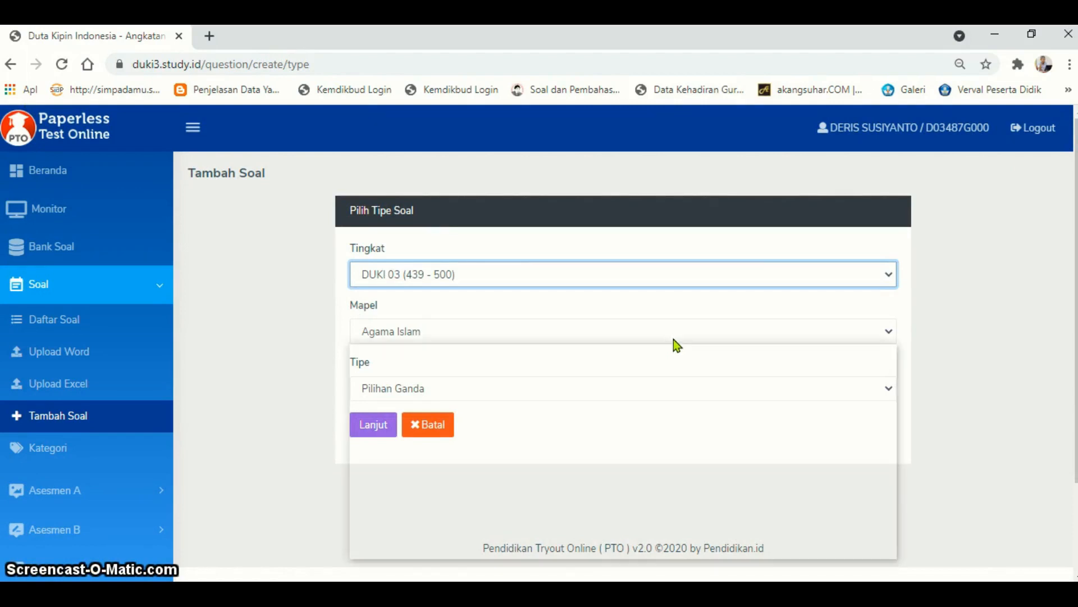
pyautogui.click(429, 535)
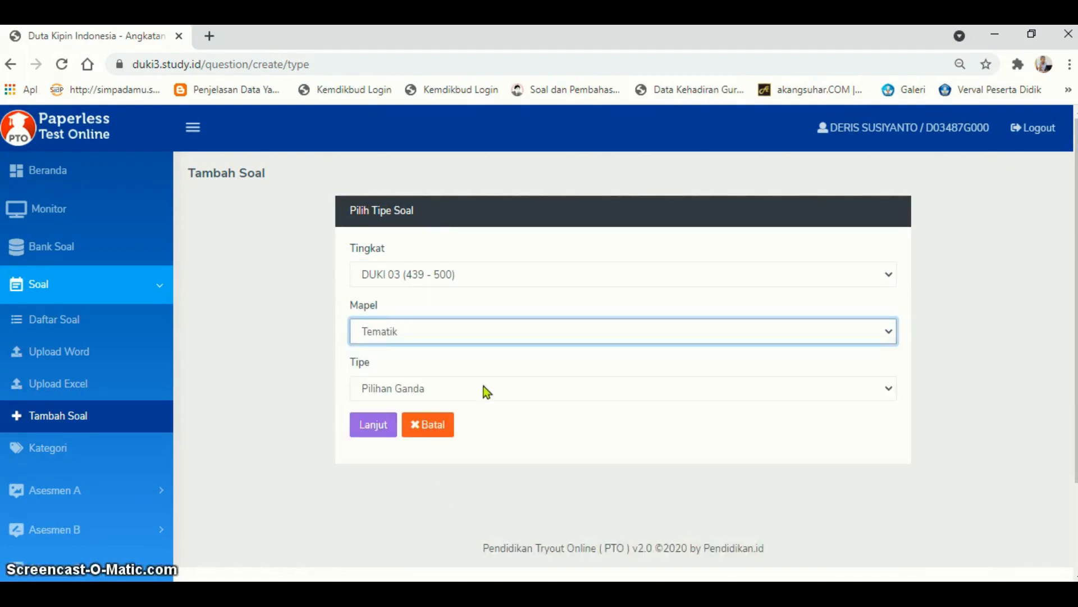
pyautogui.click(486, 397)
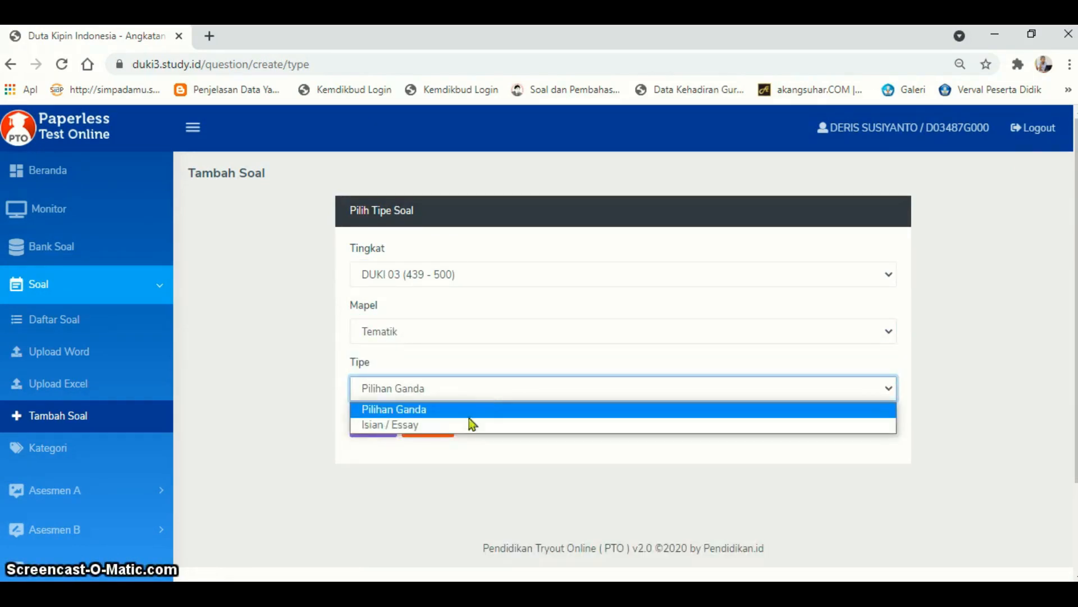
pyautogui.click(447, 427)
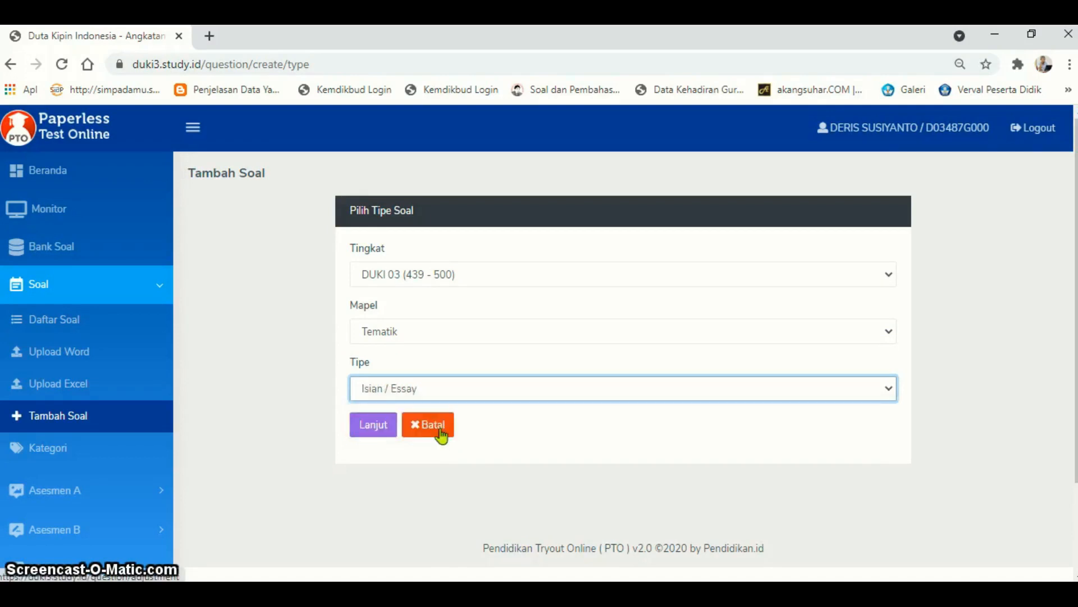
pyautogui.click(381, 435)
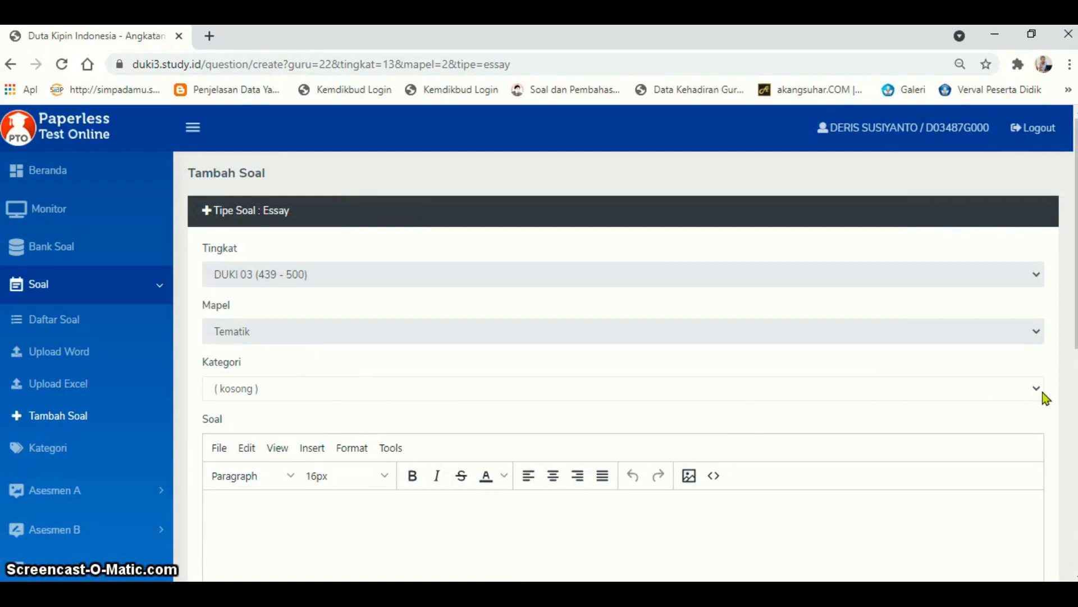
pyautogui.click(1038, 394)
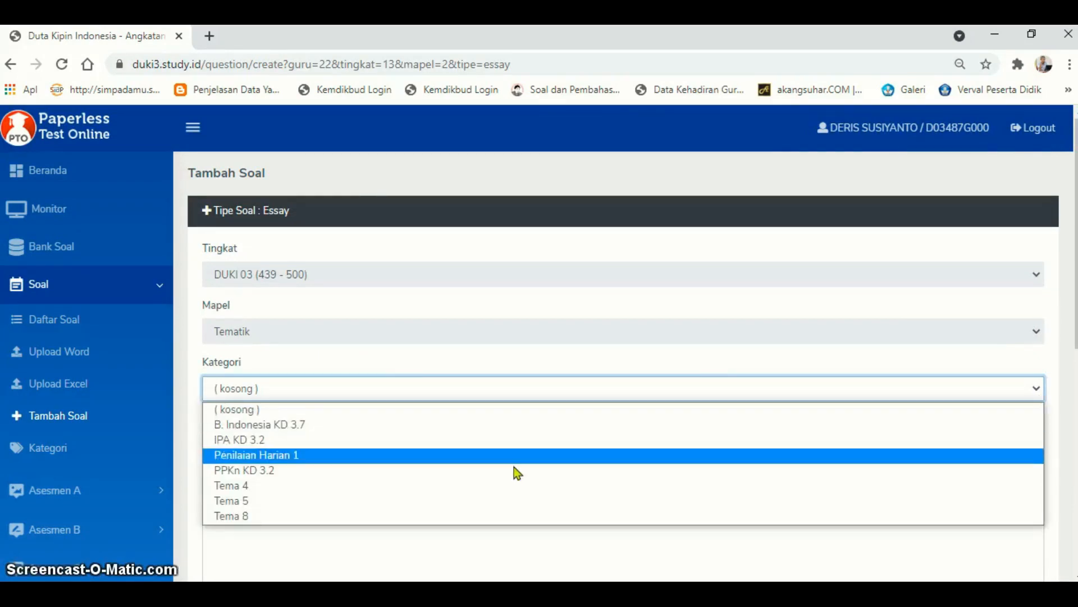
pyautogui.click(450, 469)
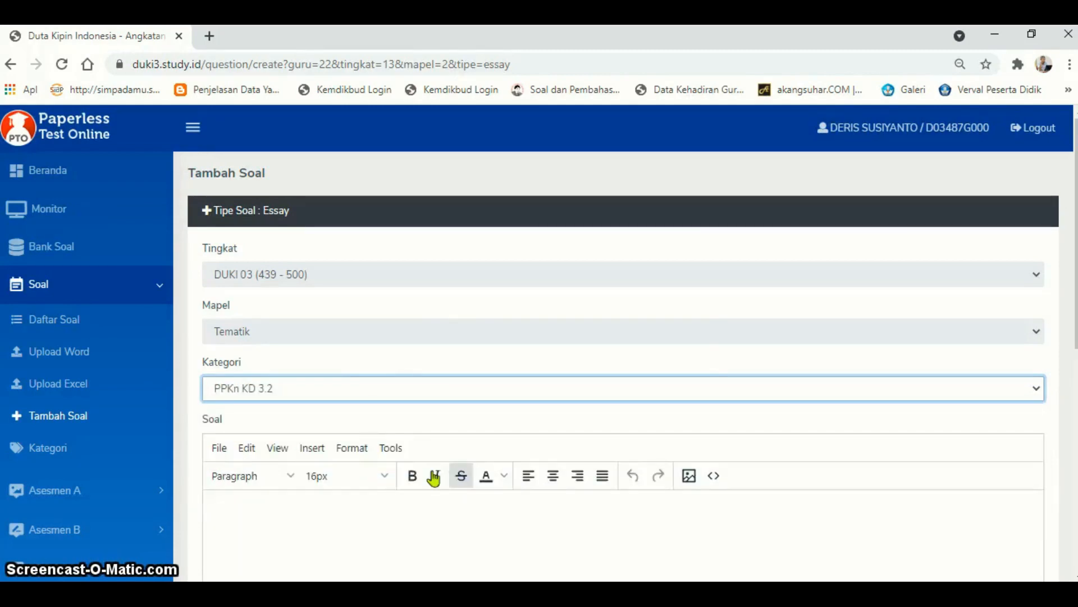
# Copy the essay question "Apa yang dimaksud kewajiban ?" from the Word document into the Soal field in Chrome.
pyautogui.scroll(-4, 427, 486)
pyautogui.click(443, 483)
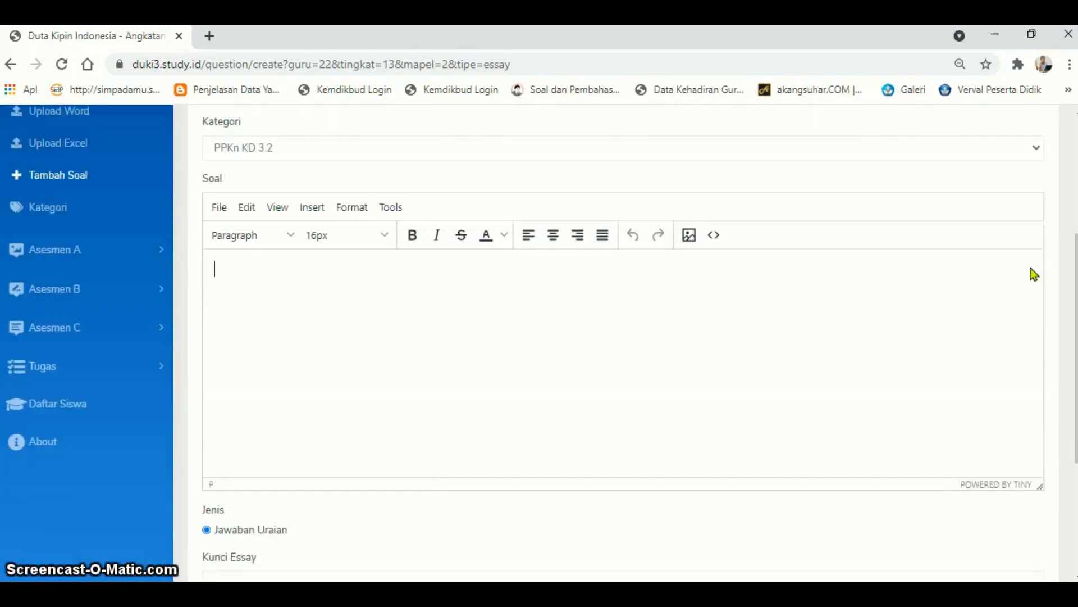
pyautogui.moveTo(1072, 270)
pyautogui.click(1069, 236)
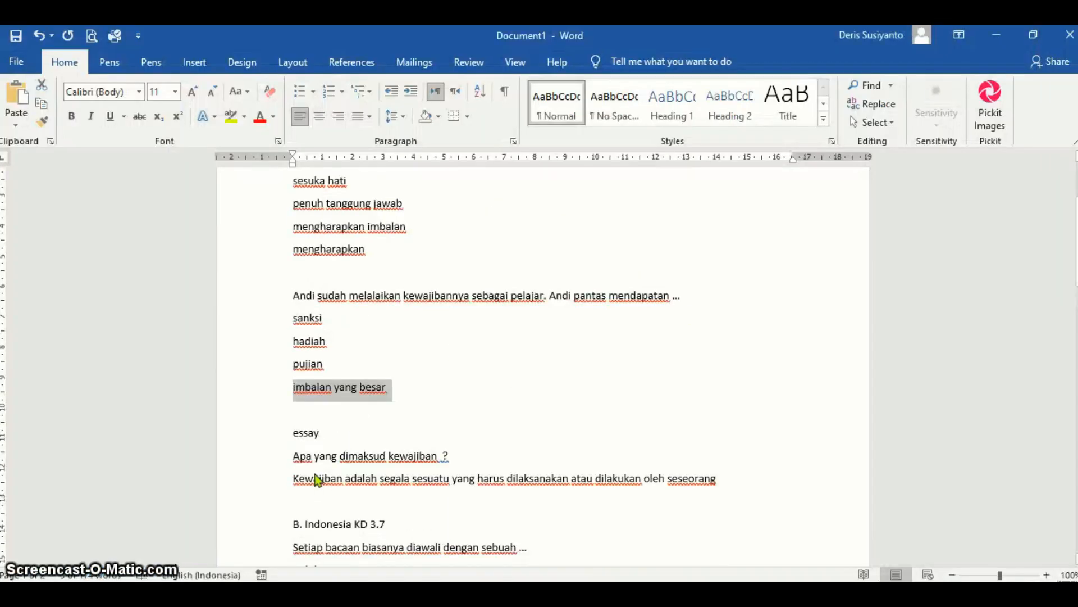
pyautogui.moveTo(291, 456); pyautogui.dragTo(463, 455)
pyautogui.hotkey('ctrl', 'c')
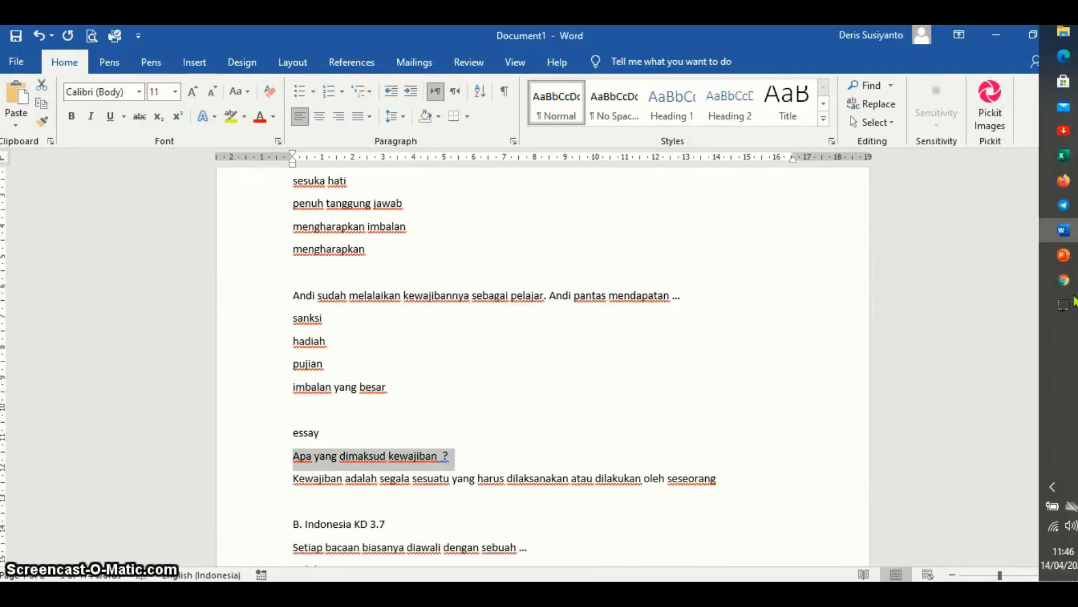
pyautogui.click(1070, 286)
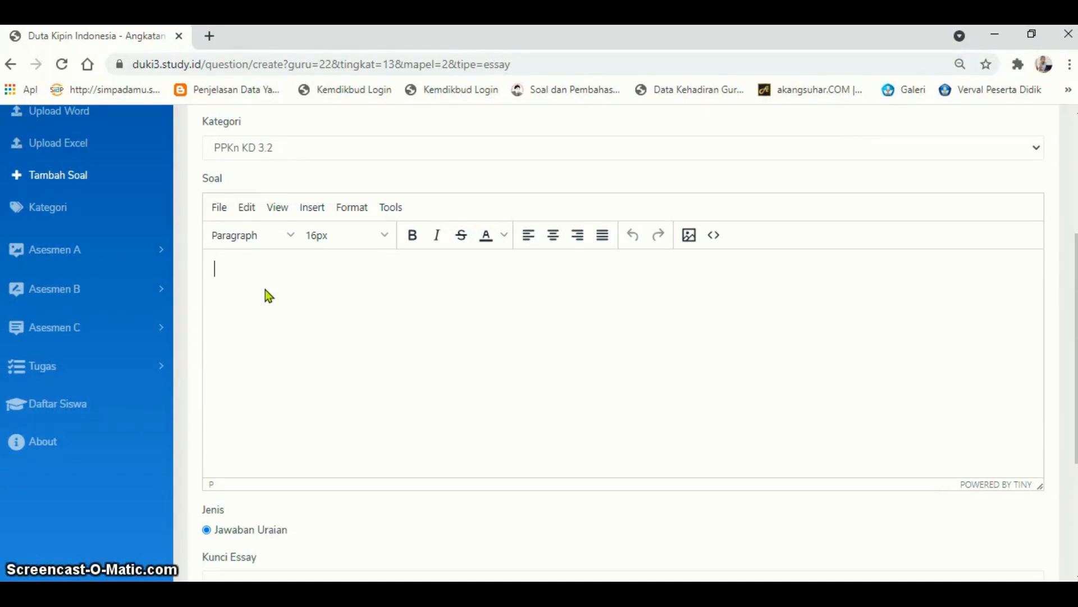
pyautogui.hotkey('ctrl', 'v')
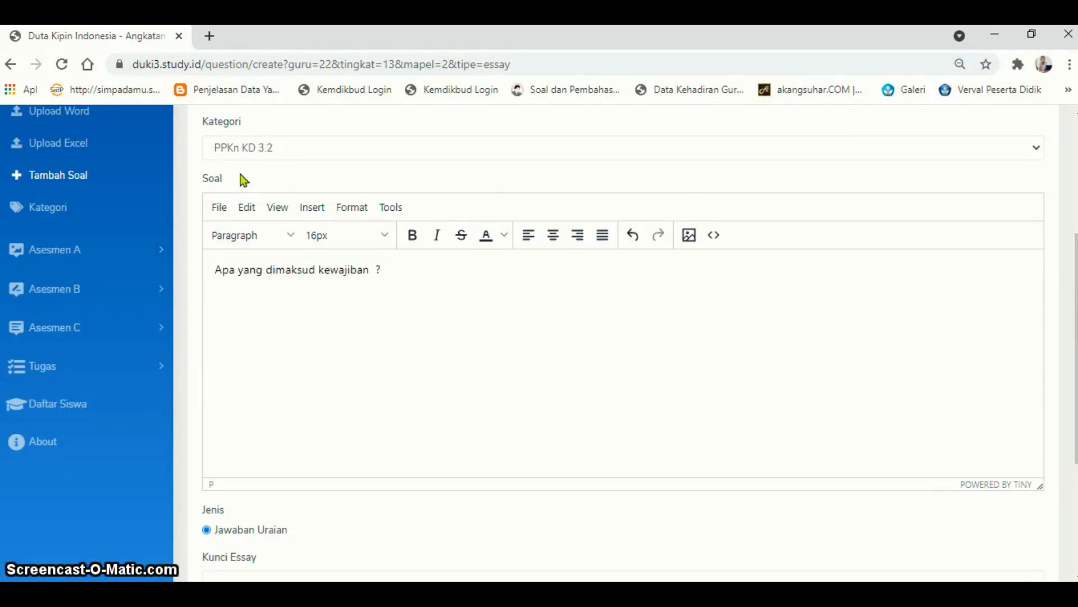
# Copy "Kewajiban adalah segala sesuatu yang harus dilaksanakan atau dilakukan oleh seseorang" from the Word document into the Kunci Essay field in Chrome.
pyautogui.scroll(-3, 257, 330)
pyautogui.click(241, 425)
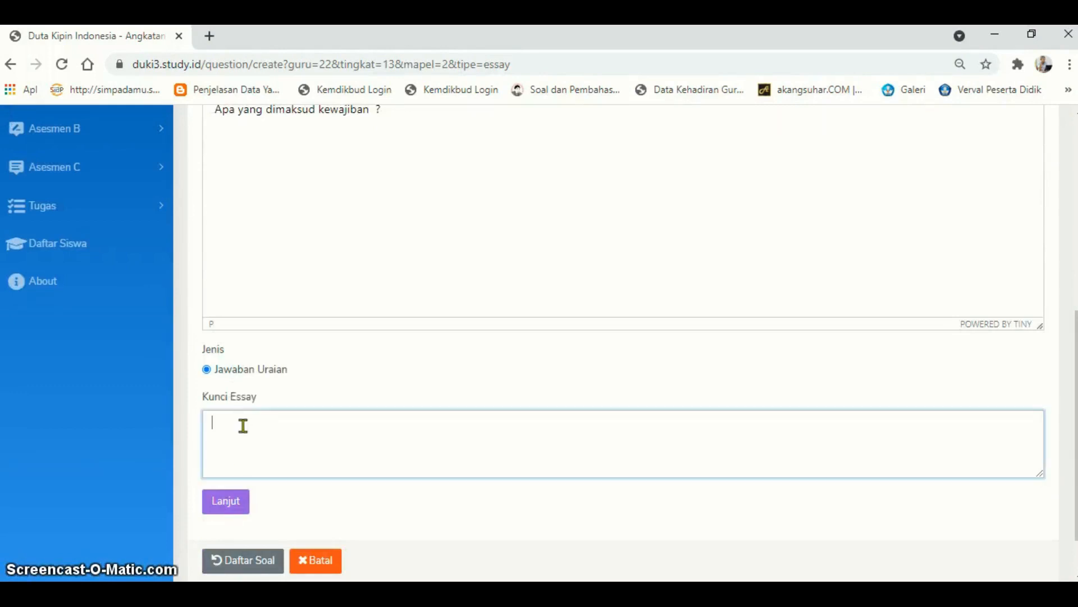
pyautogui.moveTo(1072, 281)
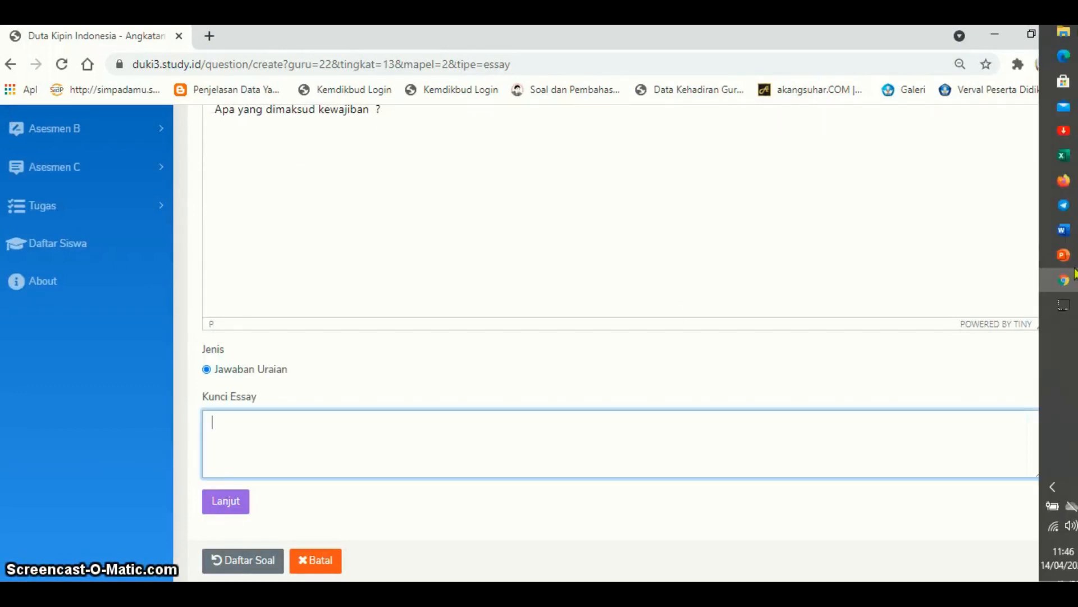
pyautogui.click(1067, 242)
pyautogui.moveTo(290, 479); pyautogui.dragTo(724, 486)
pyautogui.hotkey('ctrl', 'c')
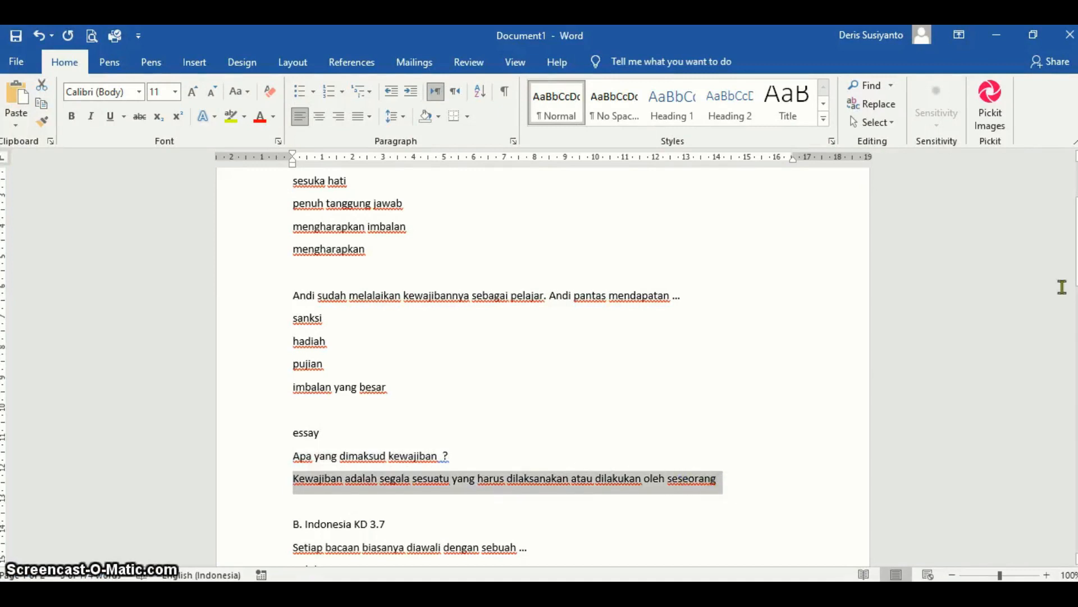
pyautogui.click(1059, 280)
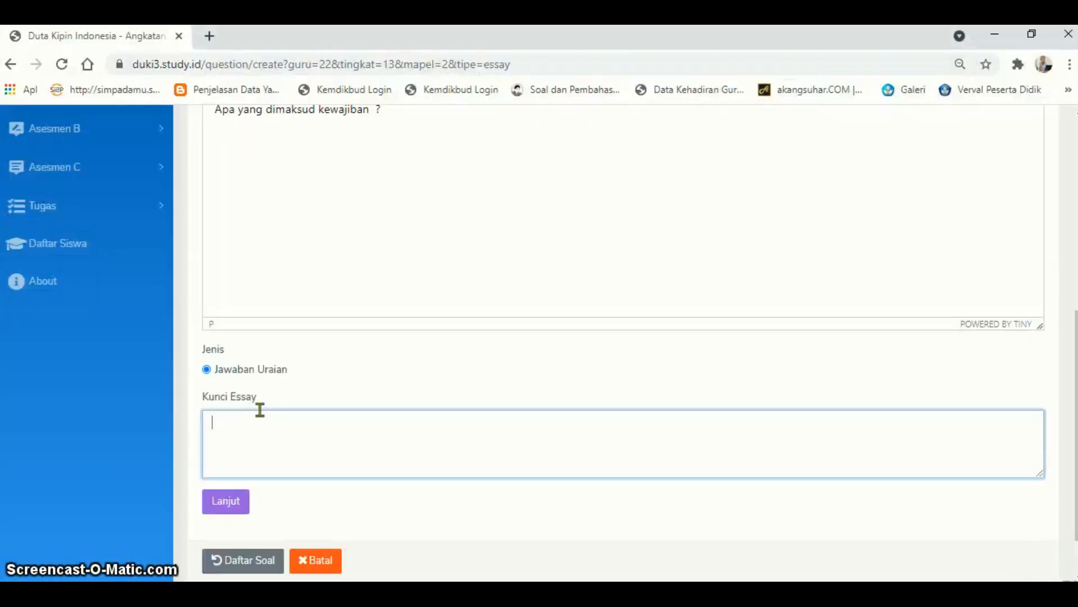
pyautogui.hotkey('ctrl', 'v')
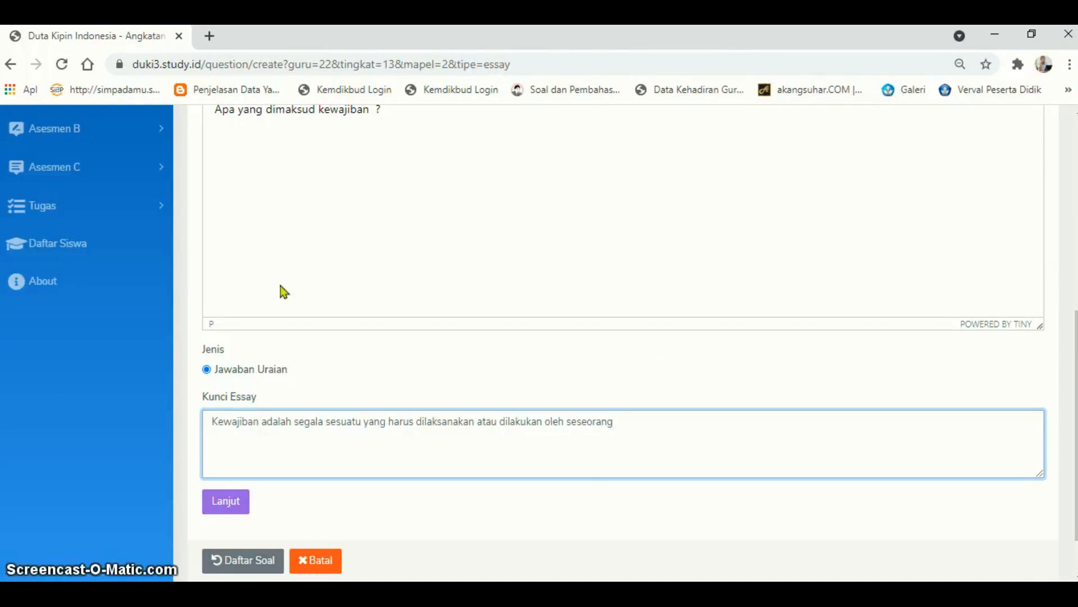
# Check the essay entry, submit it and review the saved question with its answer key.
pyautogui.scroll(3, 284, 291)
pyautogui.scroll(-3, 284, 269)
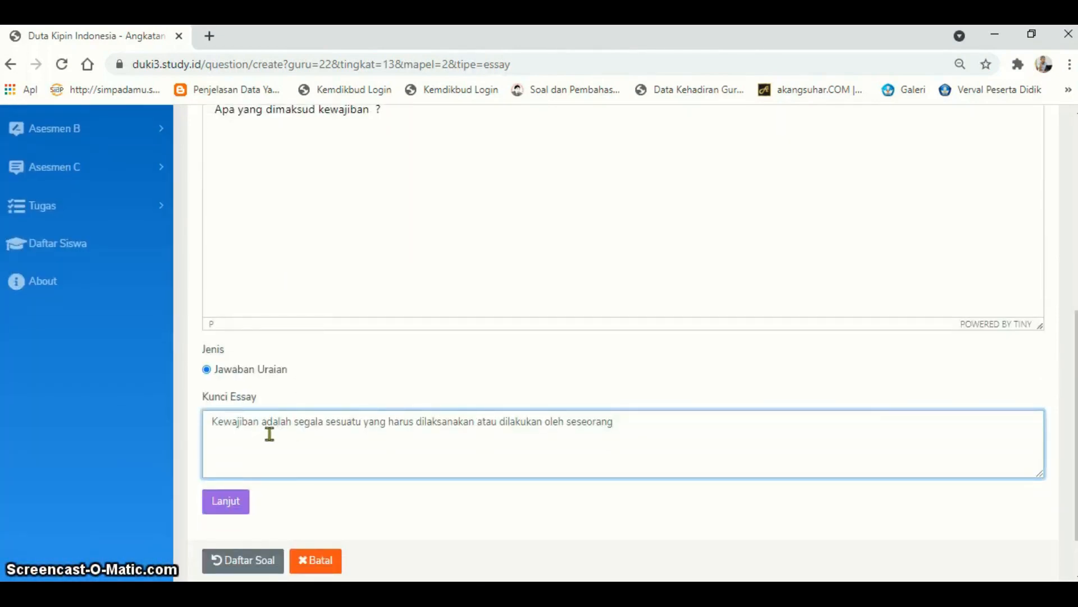
pyautogui.click(227, 502)
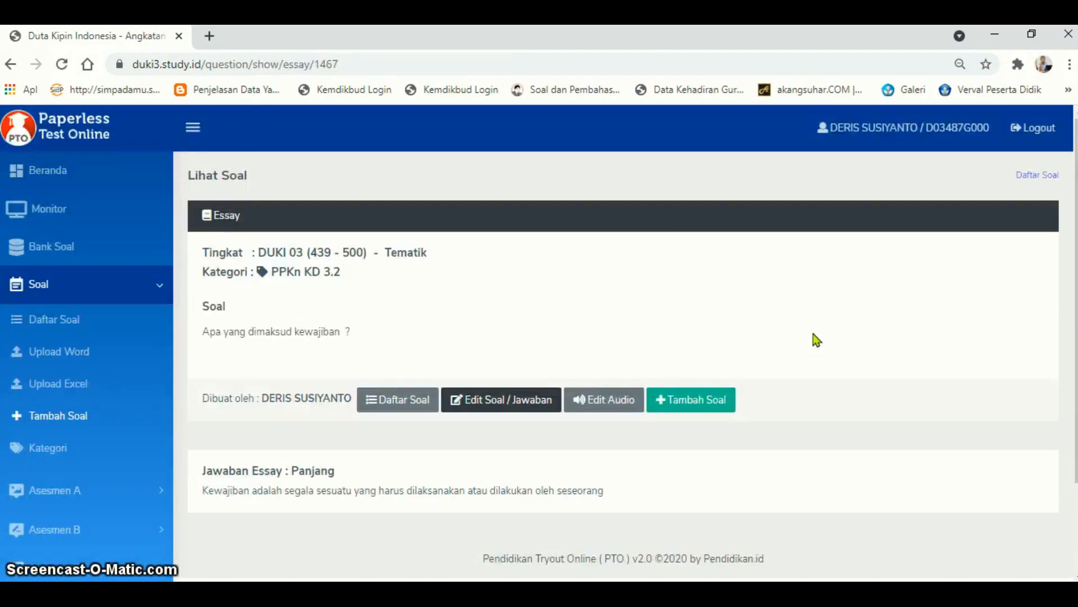
pyautogui.scroll(-2, 815, 337)
pyautogui.scroll(2, 818, 337)
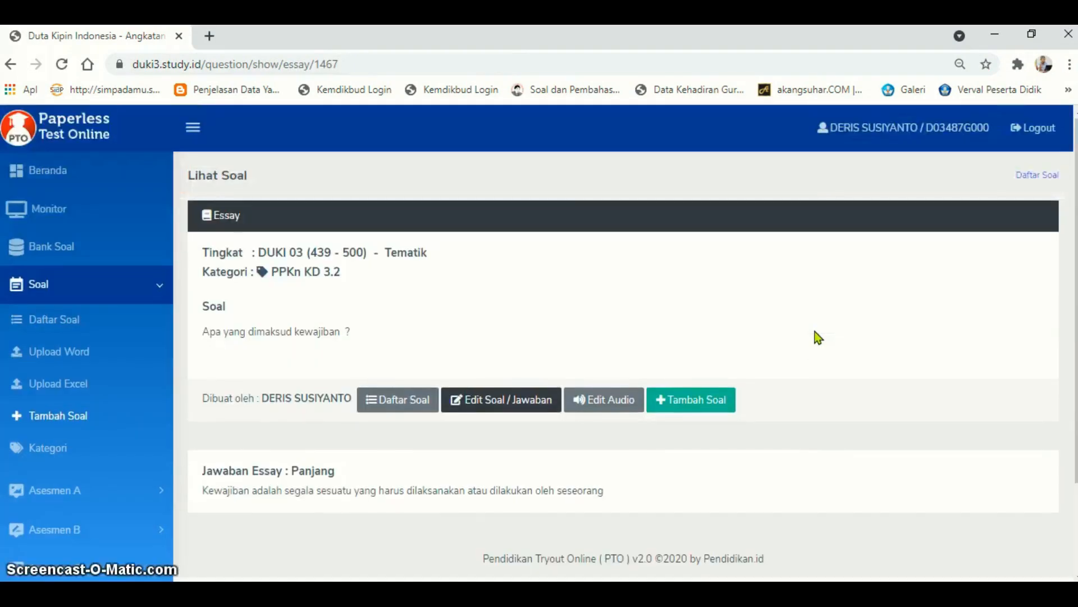
pyautogui.scroll(-2, 817, 337)
pyautogui.scroll(2, 818, 337)
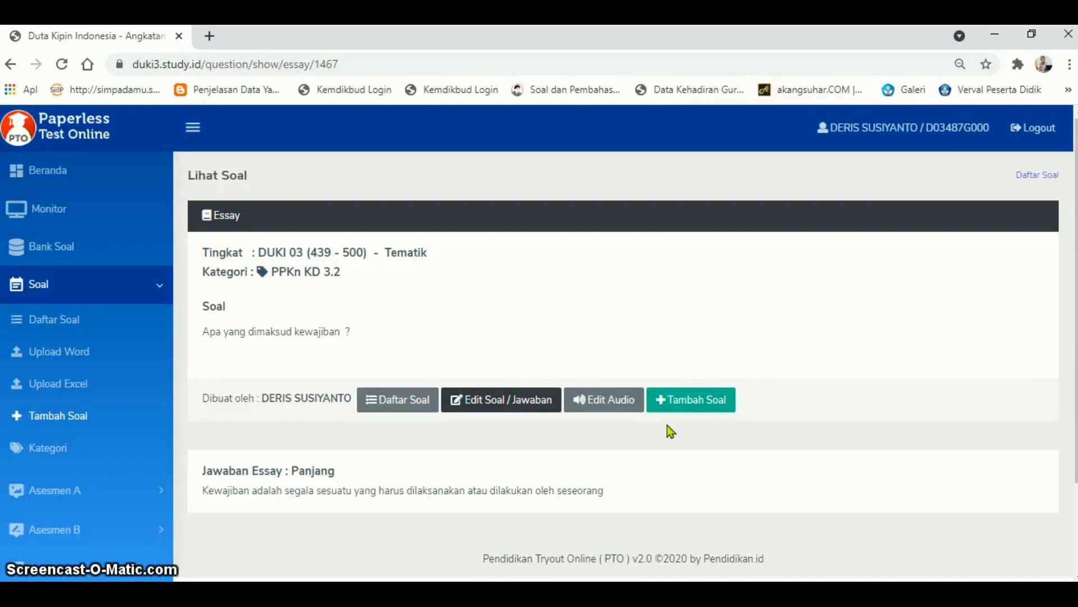
# Start a new Pilihan Ganda question for DUKI 03 (439 - 500), Tematik, and set its Kategori to B. Indonesia KD 3.7.
pyautogui.click(691, 400)
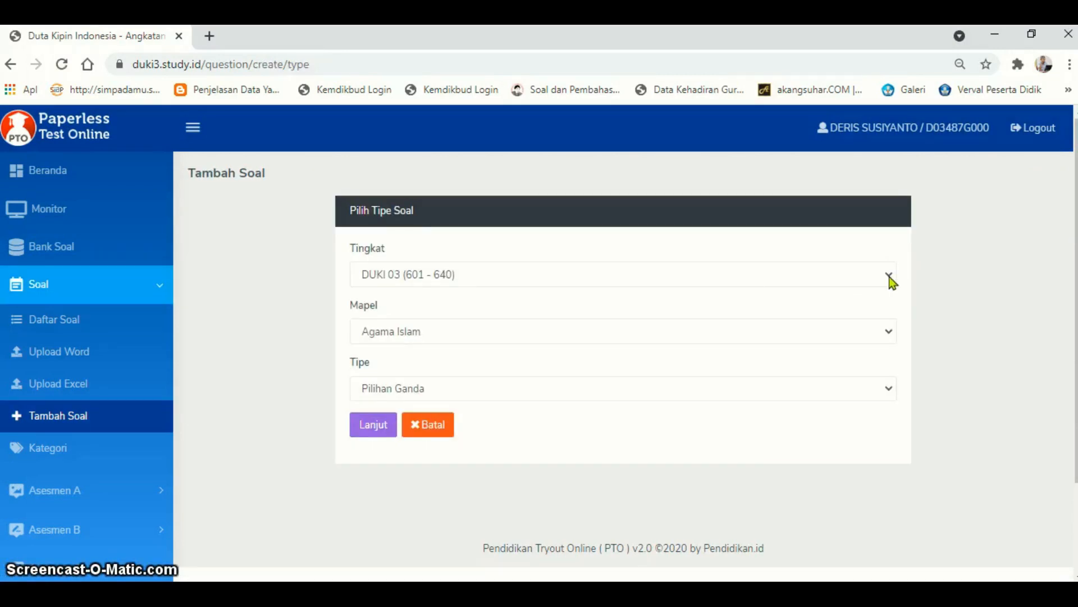
pyautogui.click(889, 277)
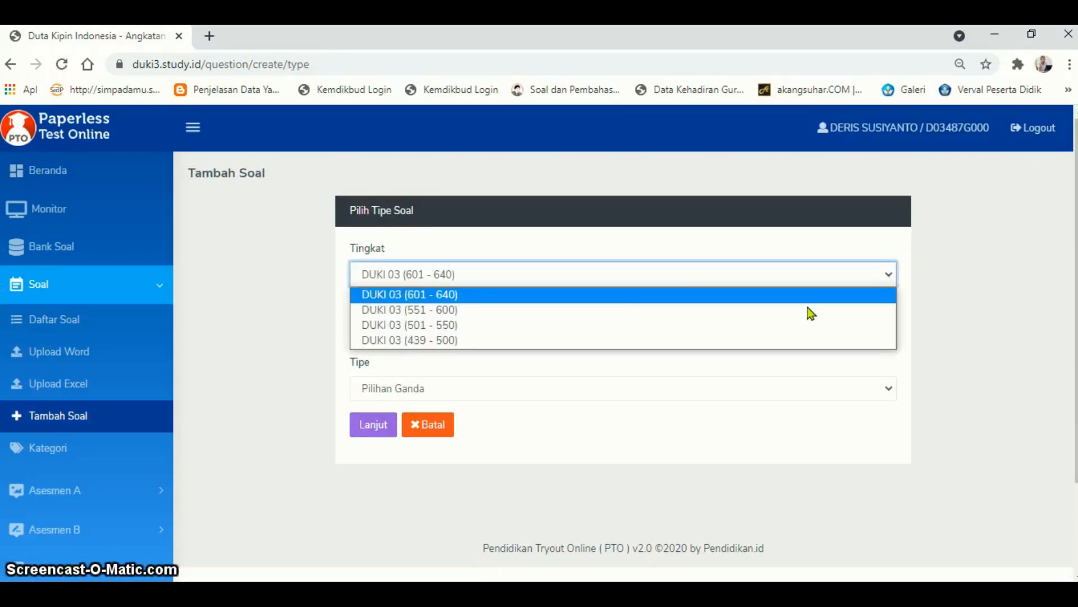
pyautogui.click(622, 346)
pyautogui.click(527, 332)
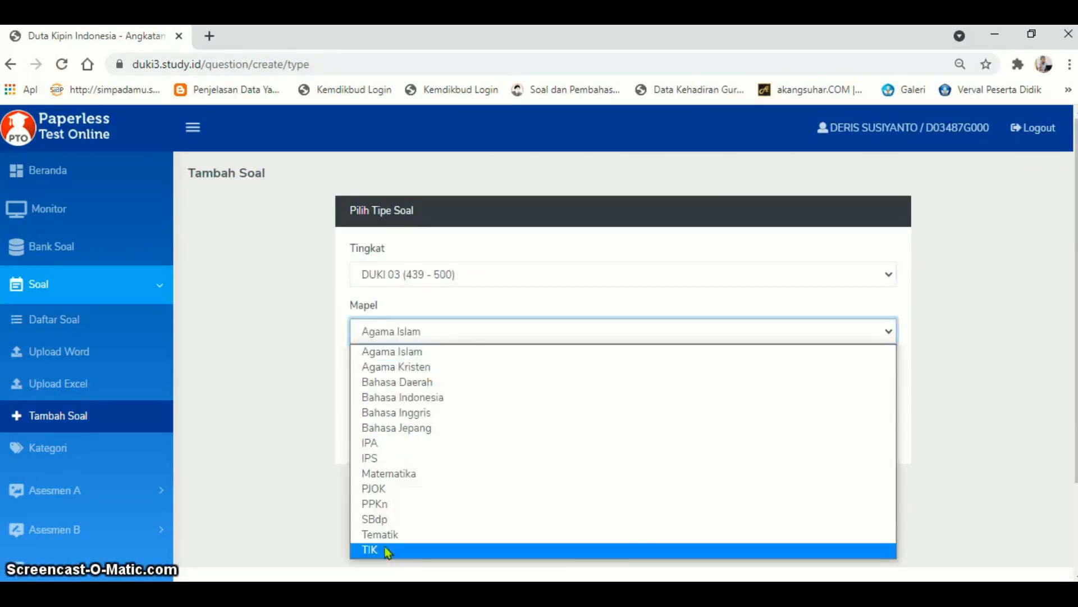
pyautogui.click(386, 537)
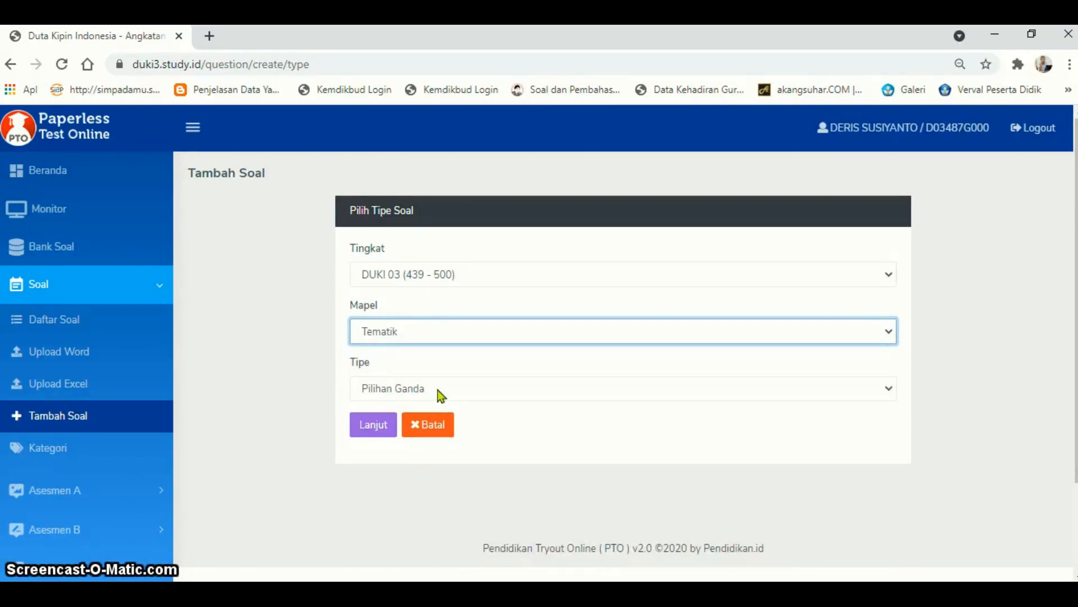
pyautogui.click(374, 435)
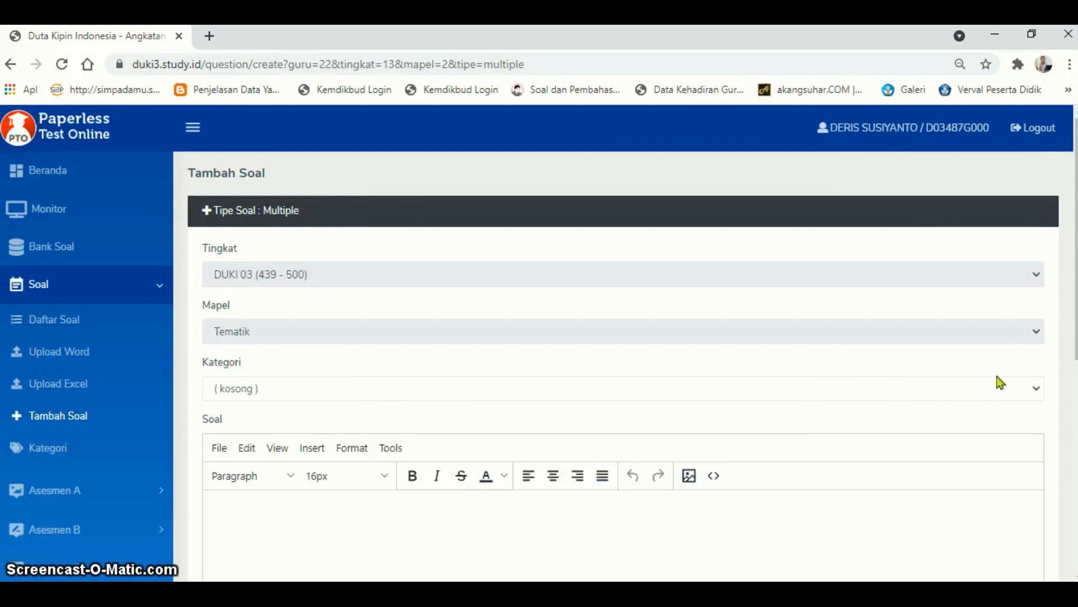
pyautogui.click(1036, 389)
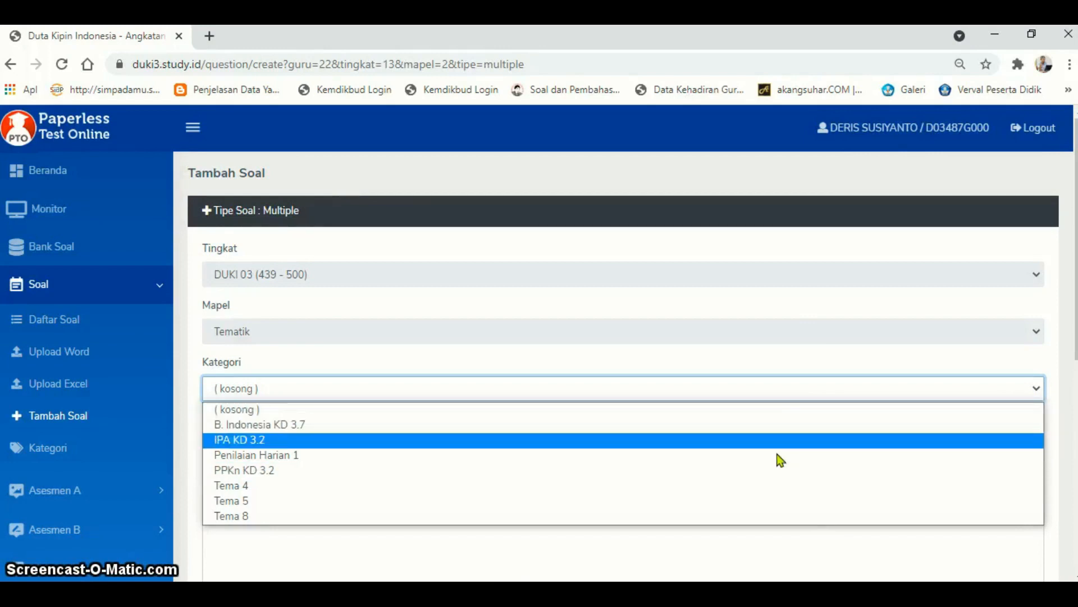
pyautogui.click(740, 433)
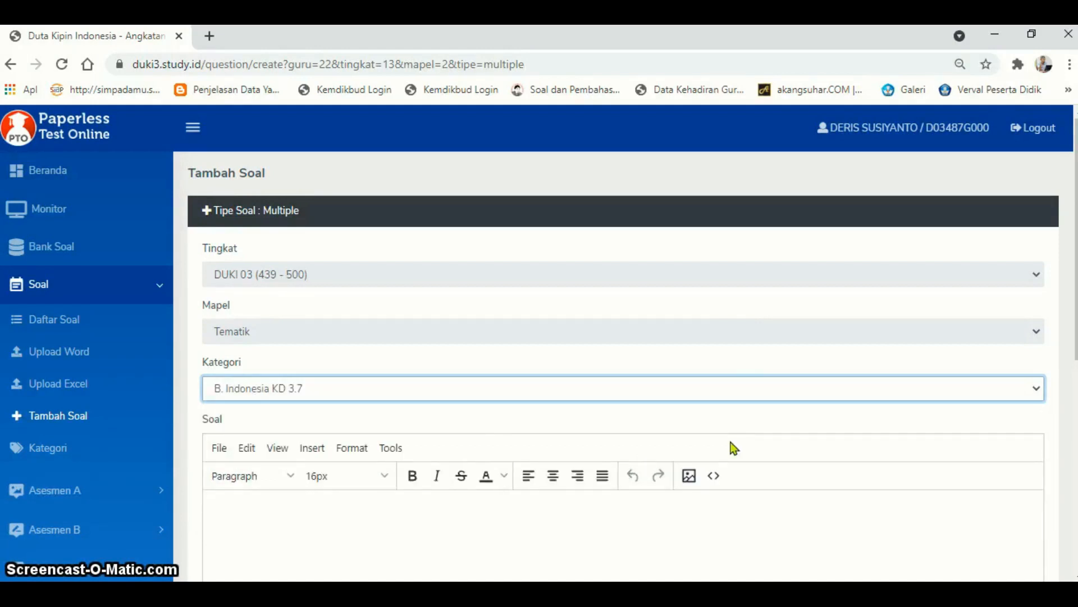
# Copy "Setiap bacaan biasanya diawali dengan sebuah ..." with its four answer options from the Word document into the Soal field in Chrome.
pyautogui.scroll(-3, 739, 440)
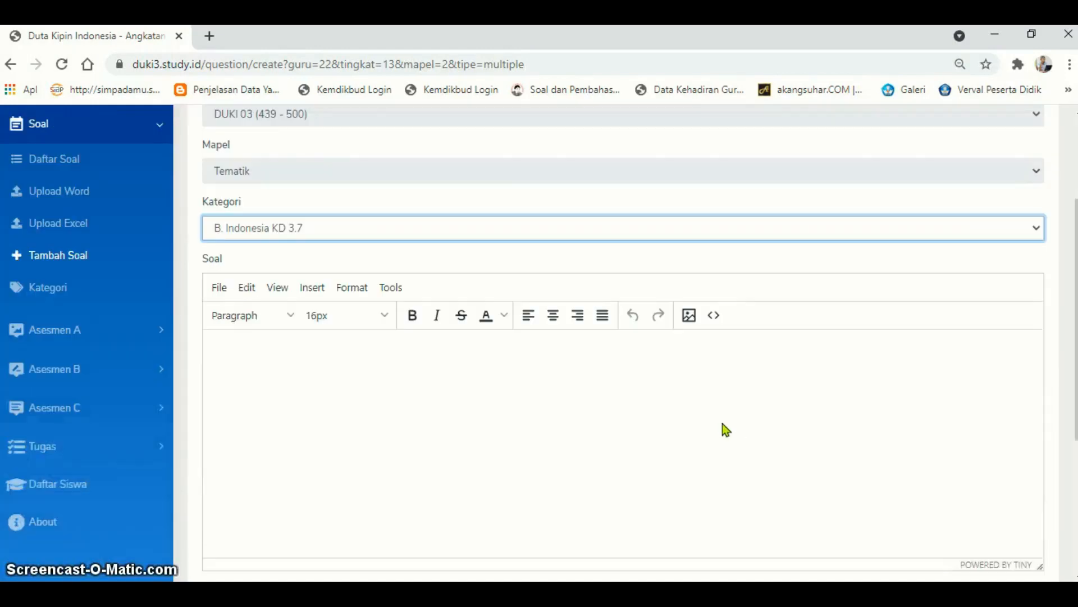
pyautogui.click(577, 382)
pyautogui.click(1062, 234)
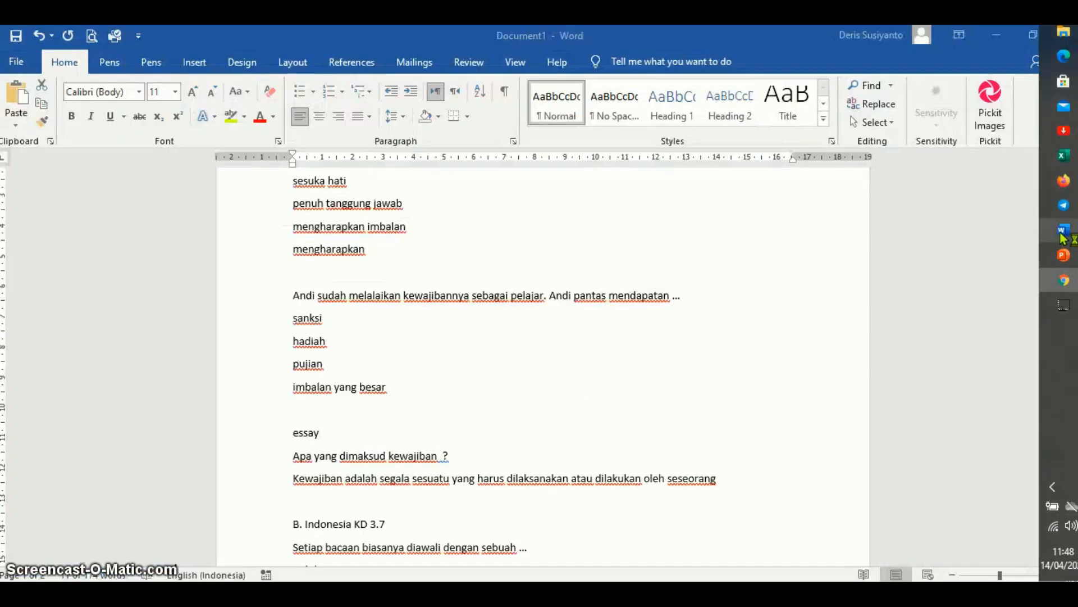
pyautogui.scroll(-2, 551, 408)
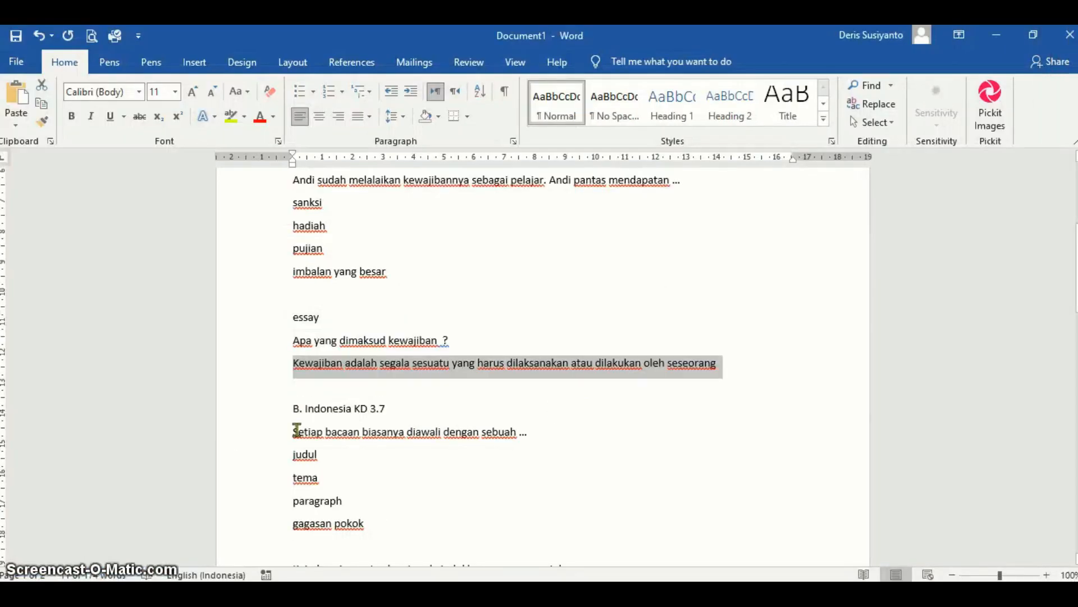
pyautogui.moveTo(294, 430); pyautogui.dragTo(393, 523)
pyautogui.hotkey('ctrl', 'c')
pyautogui.moveTo(1076, 393)
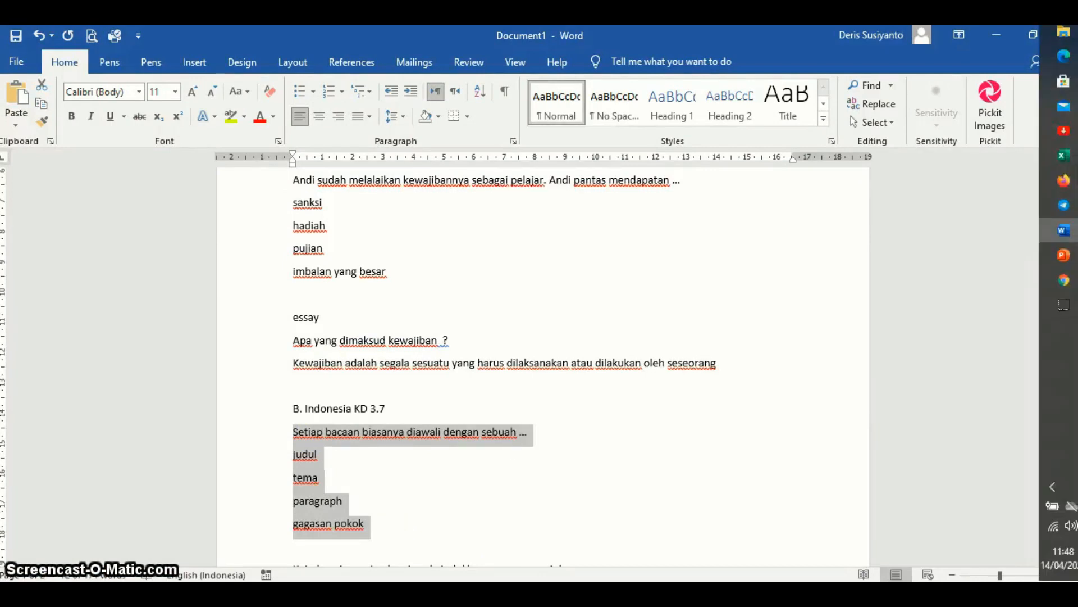
pyautogui.click(1064, 280)
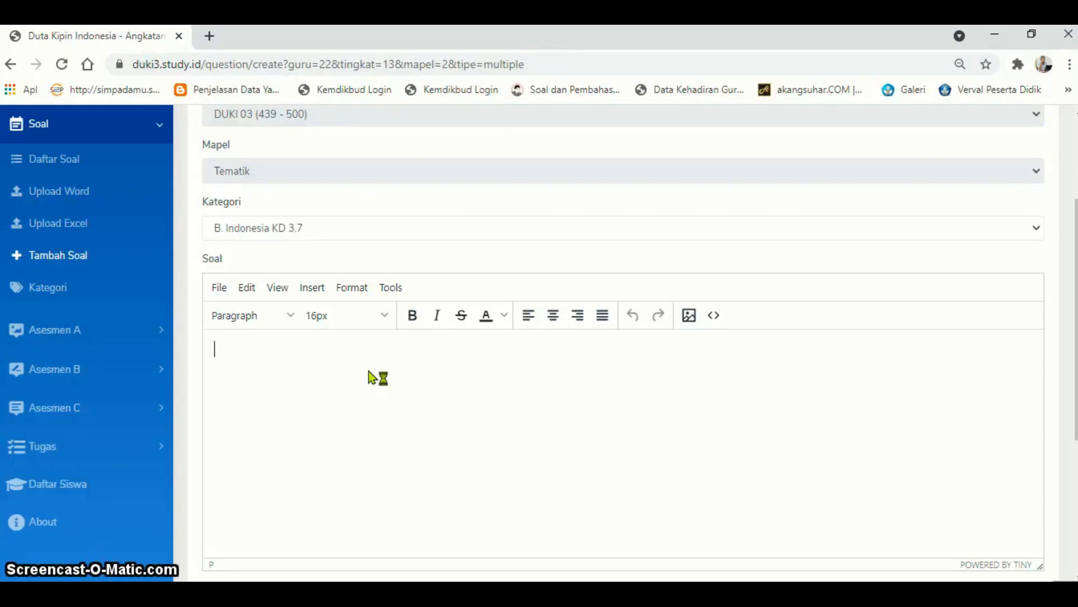
pyautogui.hotkey('ctrl', 'v')
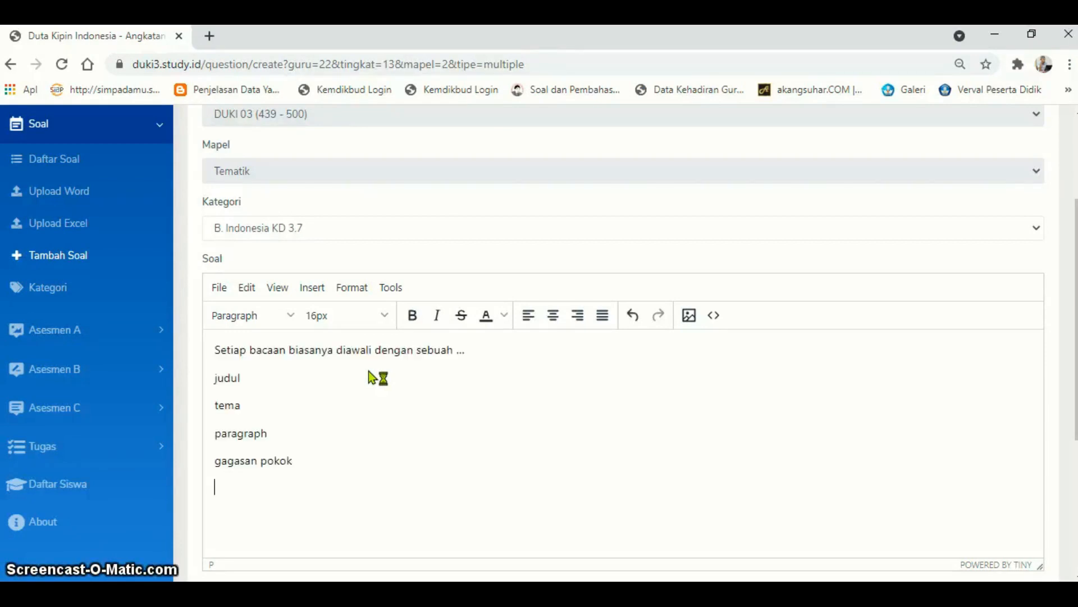
# Delete the options judul, tema, paragraph and gagasan pokok from the Soal field, keeping only the question sentence.
pyautogui.click(215, 380)
pyautogui.moveTo(293, 462); pyautogui.dragTo(216, 379)
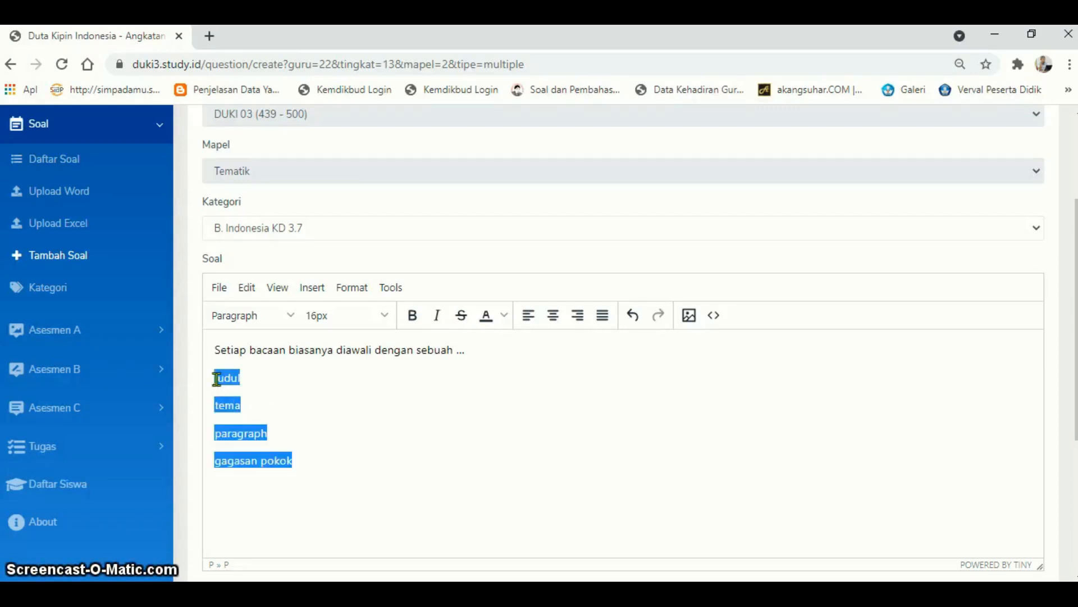
pyautogui.press('BackSpace')
# Set Varian Pilihan to 4 (A, B, C, D), choose SINGLE Answer as the Jenis and continue to the answer form.
pyautogui.scroll(-5, 330, 385)
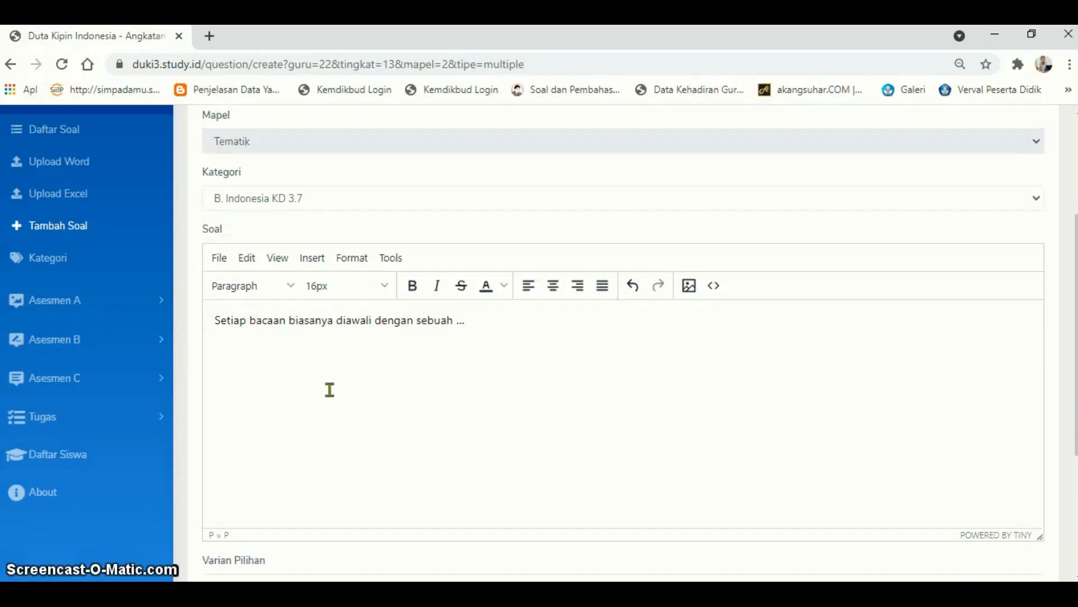
pyautogui.click(234, 363)
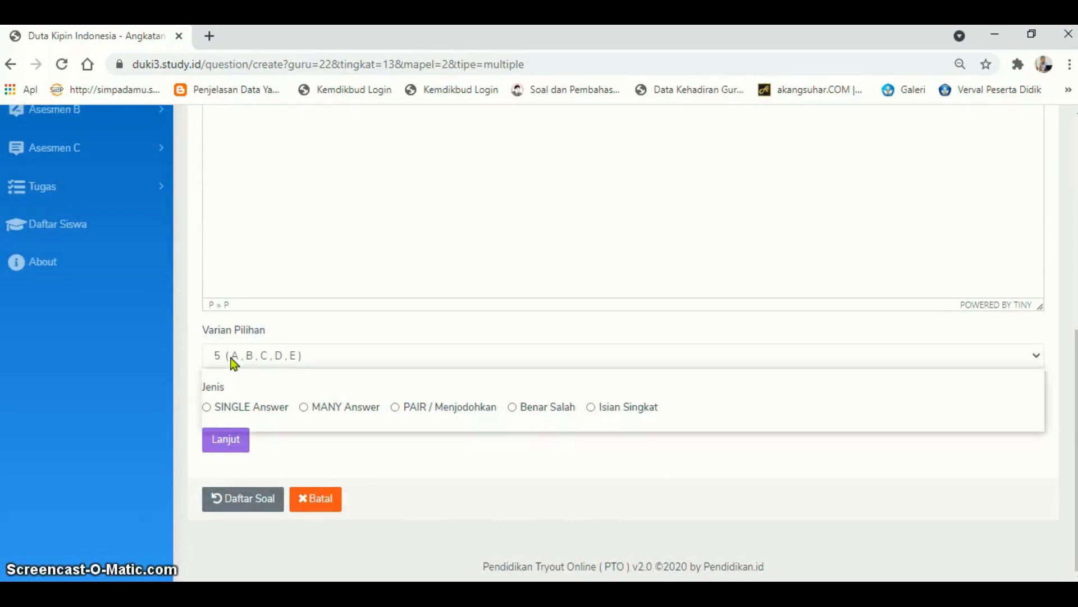
pyautogui.click(240, 392)
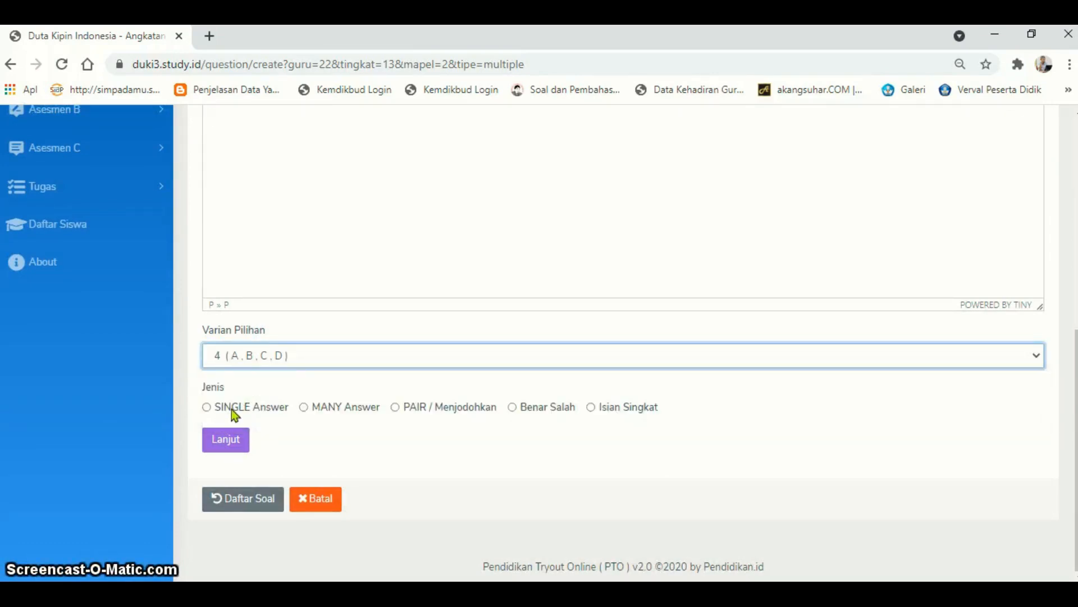
pyautogui.click(231, 408)
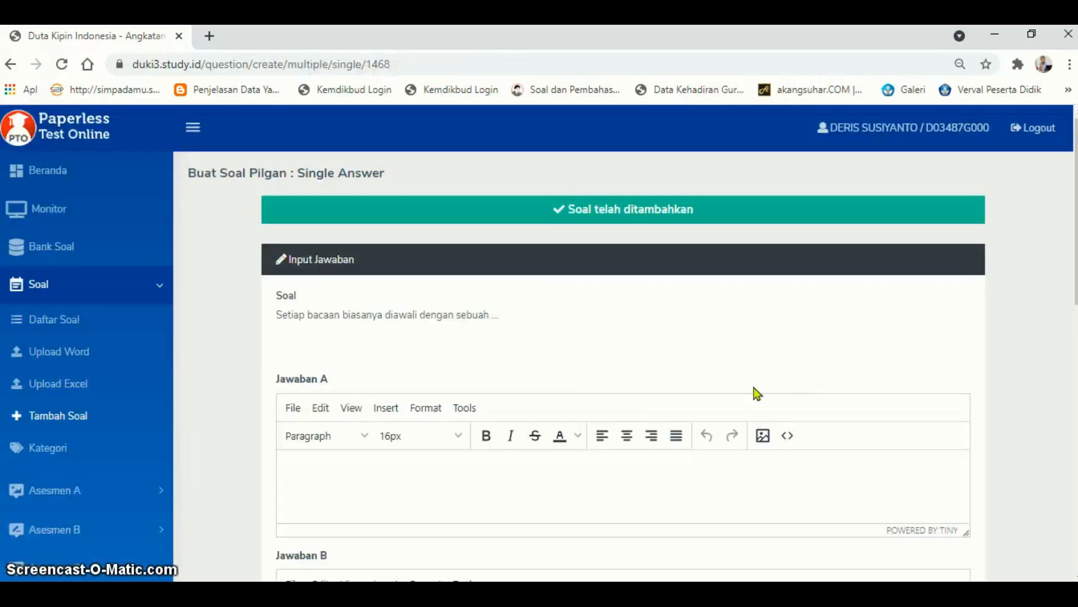
# Copy the four options judul, tema, paragraph and gagasan pokok from the Word document into Jawaban A in Chrome.
pyautogui.scroll(-3, 565, 381)
pyautogui.scroll(3, 565, 381)
pyautogui.click(1070, 231)
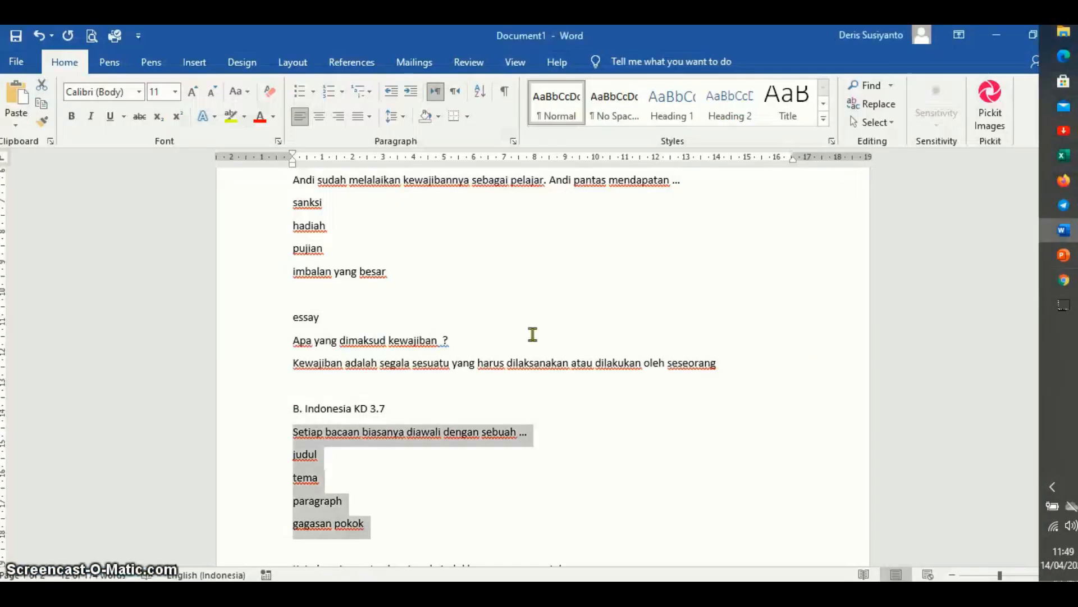
pyautogui.click(409, 466)
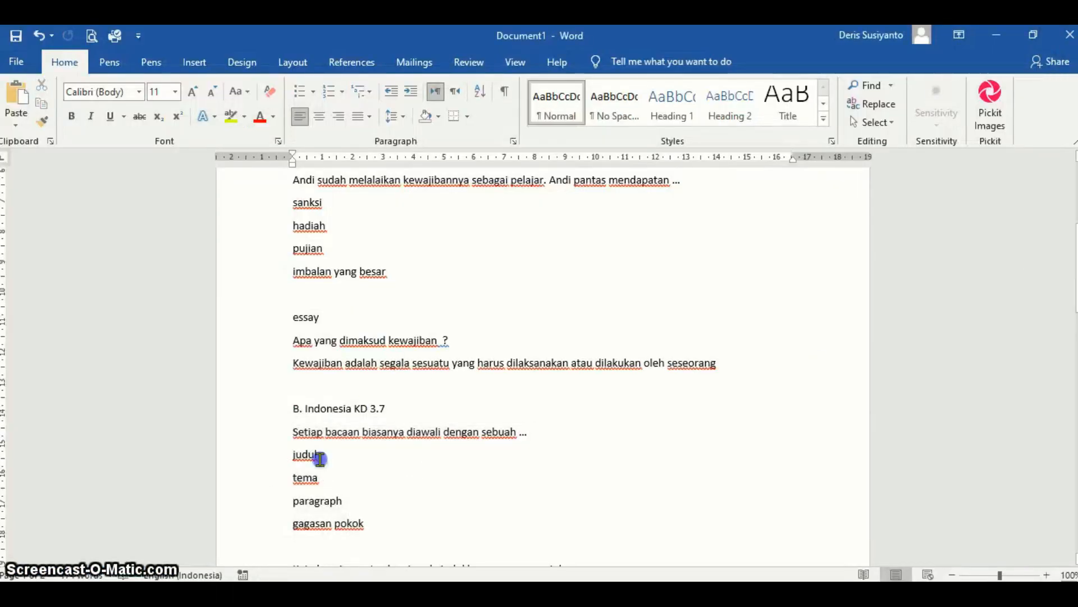
pyautogui.moveTo(315, 455); pyautogui.dragTo(389, 520)
pyautogui.moveTo(1076, 362)
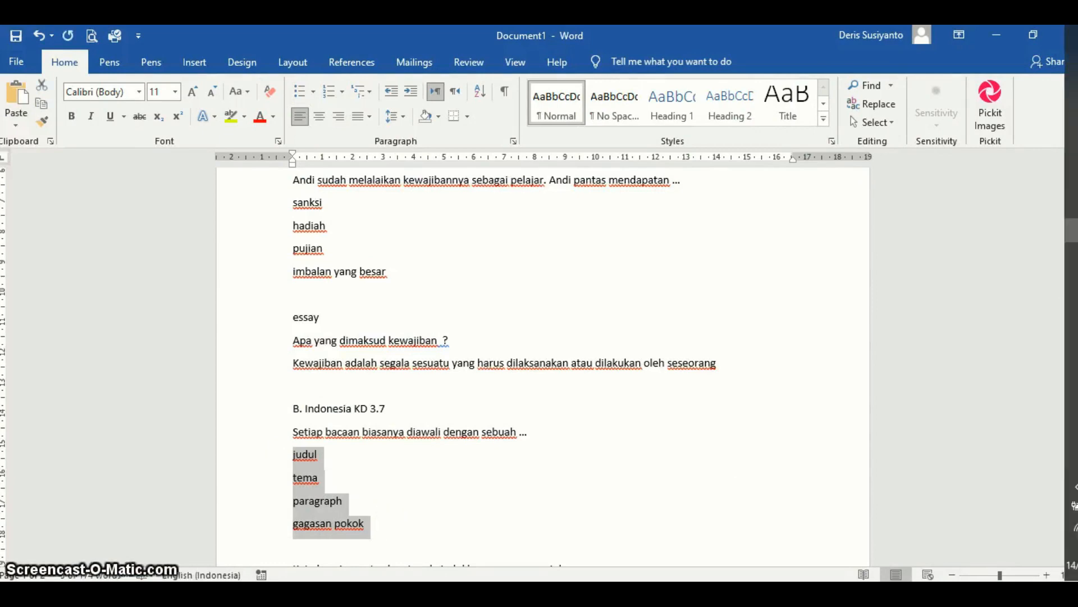
pyautogui.click(1063, 279)
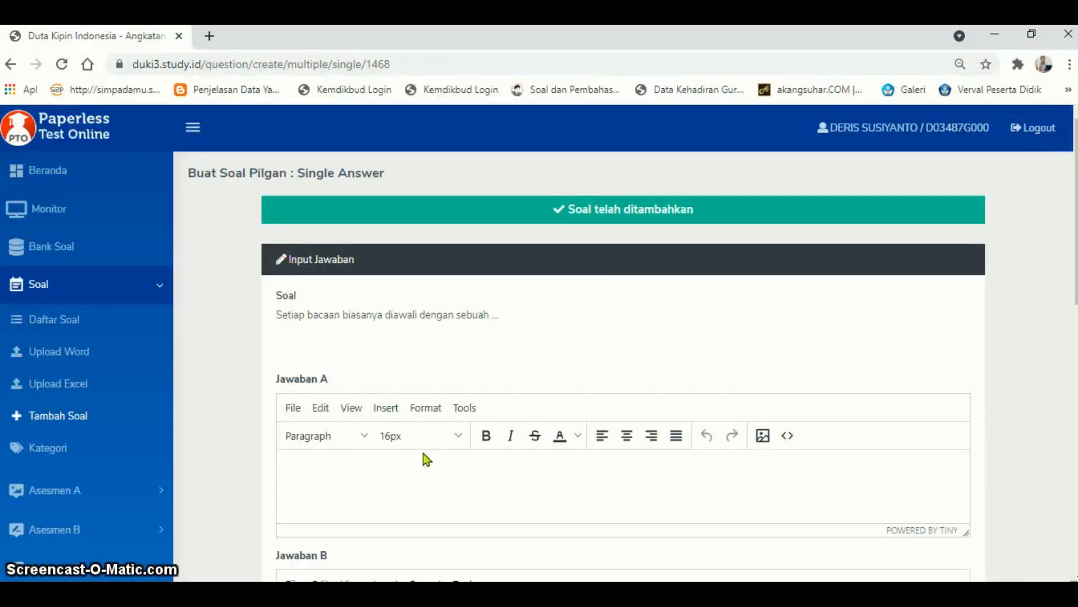
pyautogui.scroll(-5, 421, 450)
pyautogui.scroll(3, 413, 174)
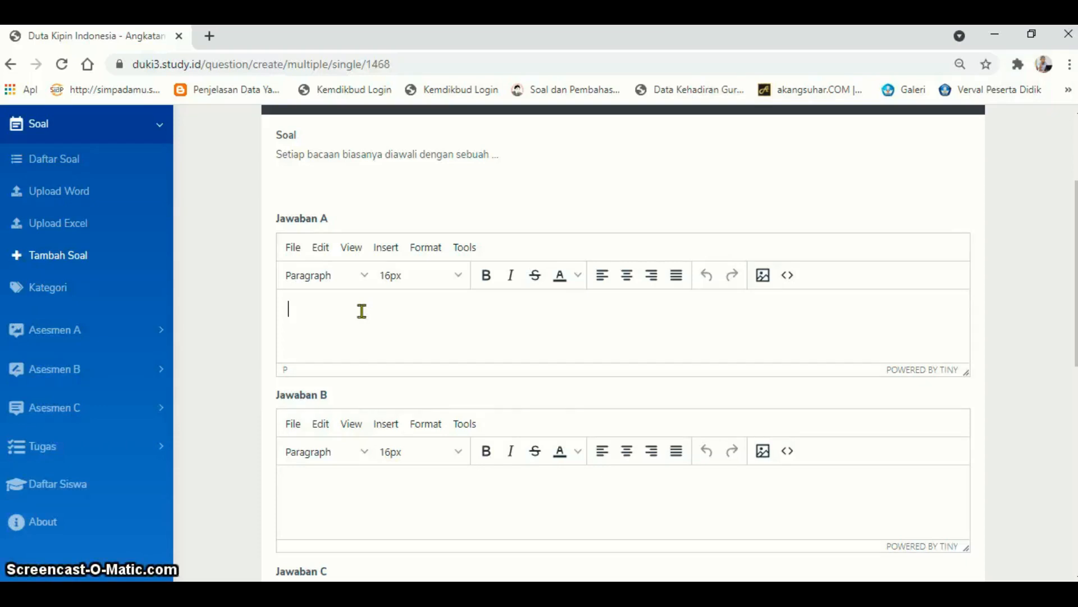
pyautogui.hotkey('ctrl', 'v')
pyautogui.scroll(3, 349, 327)
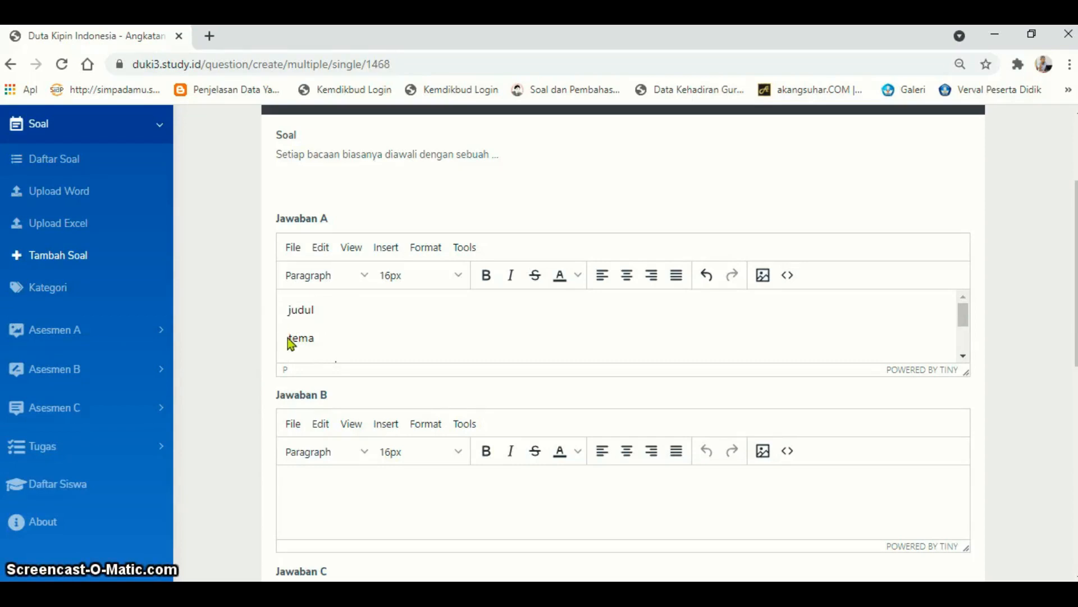
# Move the option "tema" from Jawaban A to Jawaban B.
pyautogui.moveTo(288, 339); pyautogui.dragTo(324, 340)
pyautogui.hotkey('ctrl', 'x')
pyautogui.click(328, 481)
pyautogui.hotkey('ctrl', 'v')
pyautogui.scroll(-3, 356, 284)
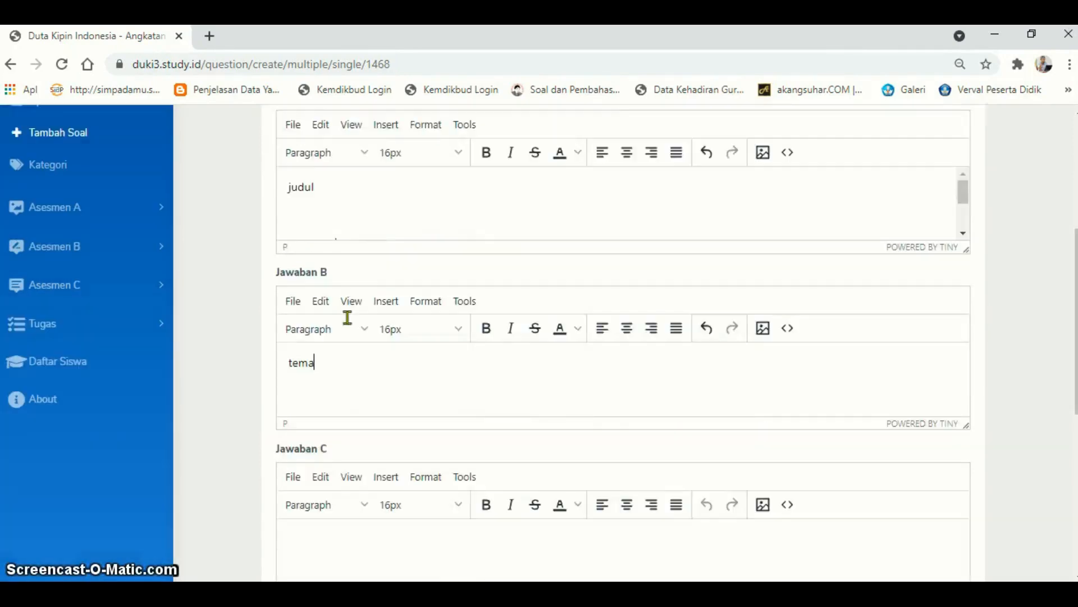
# Move the option "paragraph" from Jawaban A to Jawaban C.
pyautogui.scroll(-2, 387, 188)
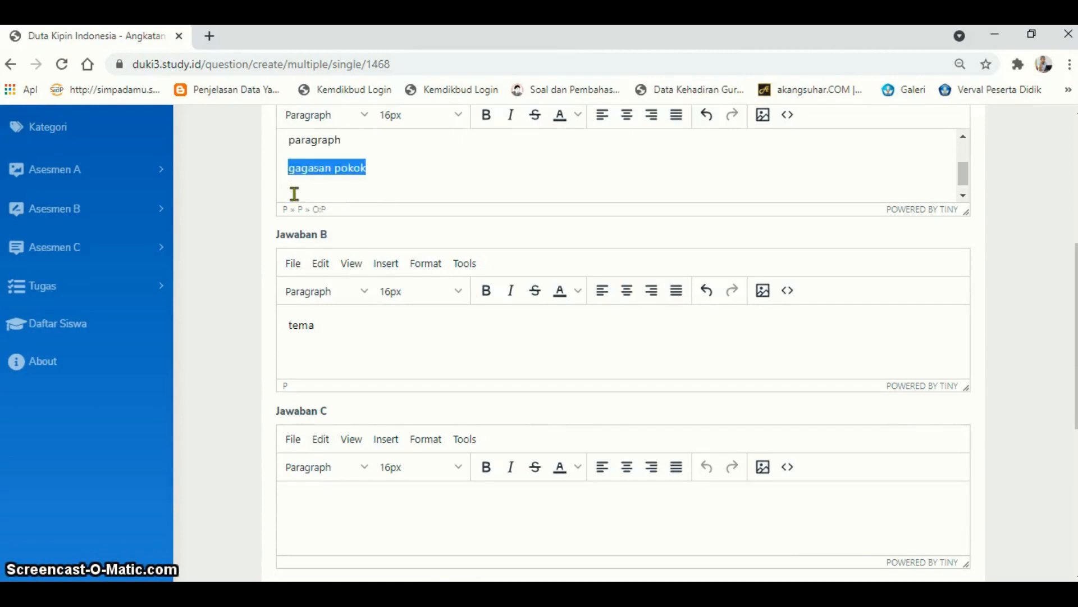
pyautogui.click(290, 140)
pyautogui.moveTo(289, 141); pyautogui.dragTo(287, 148)
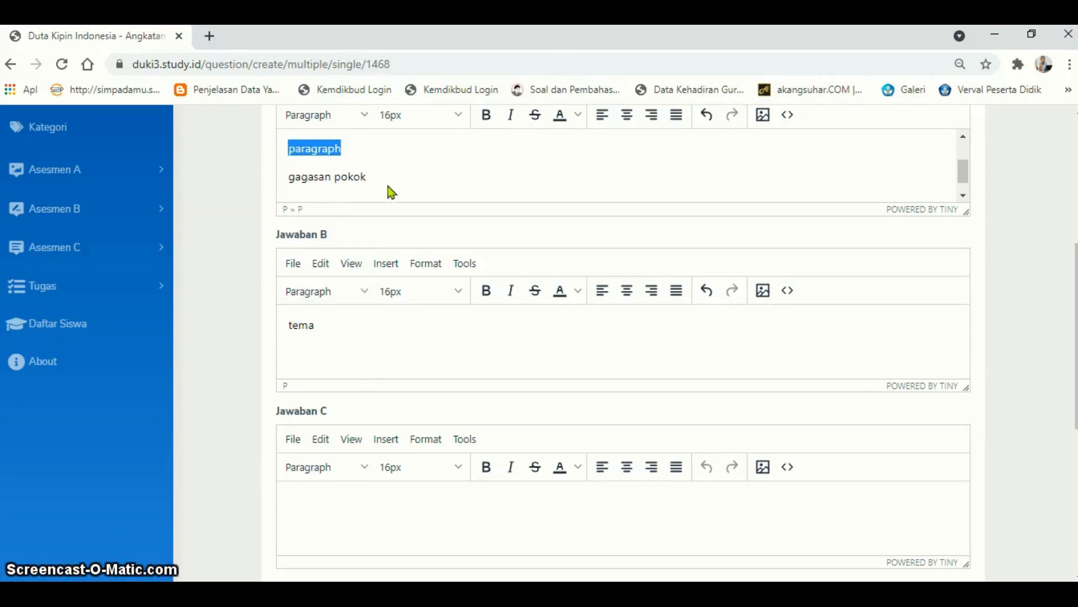
pyautogui.press('BackSpace')
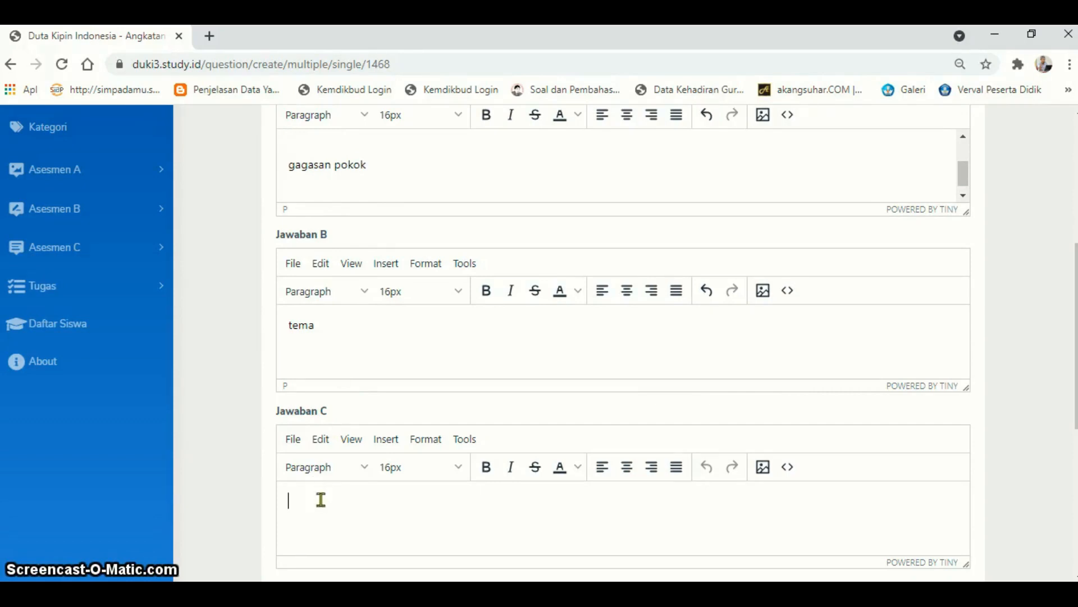
pyautogui.hotkey('ctrl', 'v')
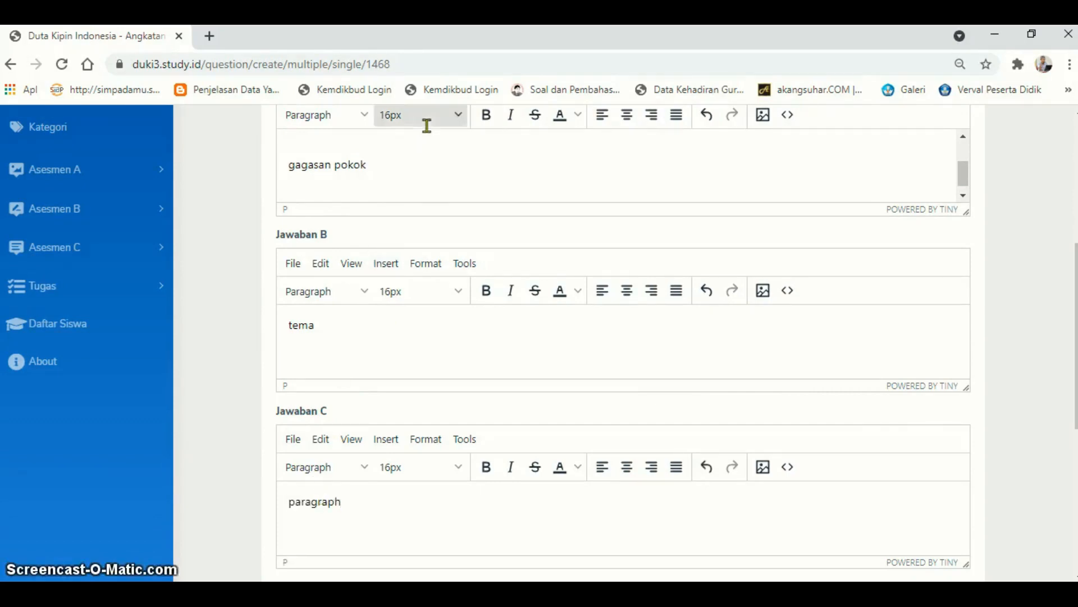
# Move the option "gagasan pokok" from Jawaban A to Jawaban D.
pyautogui.moveTo(388, 164); pyautogui.dragTo(288, 165)
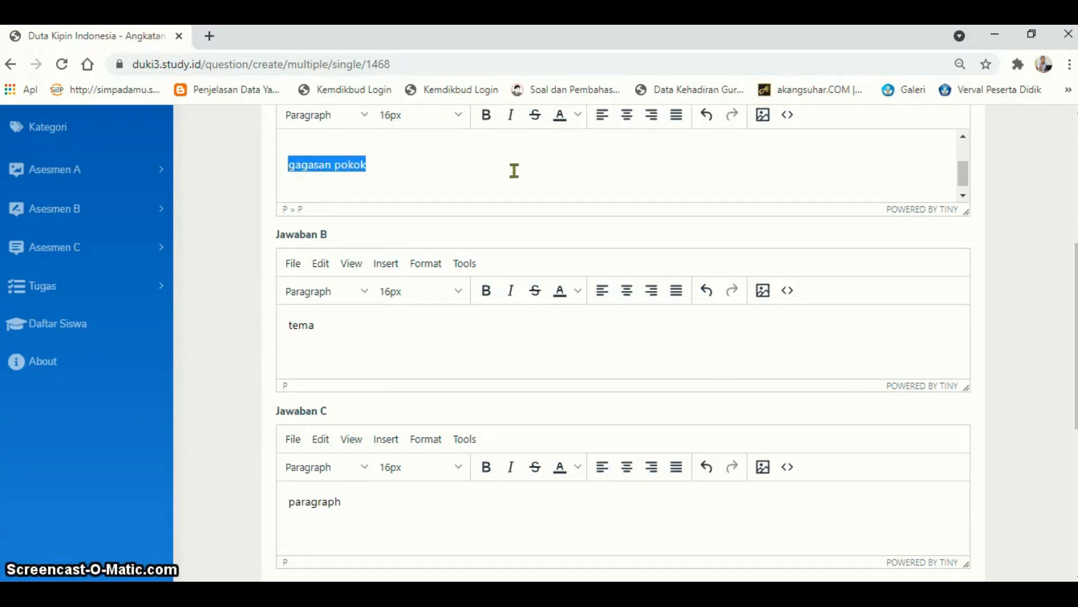
pyautogui.hotkey('ctrl', 'x')
pyautogui.scroll(-3, 538, 494)
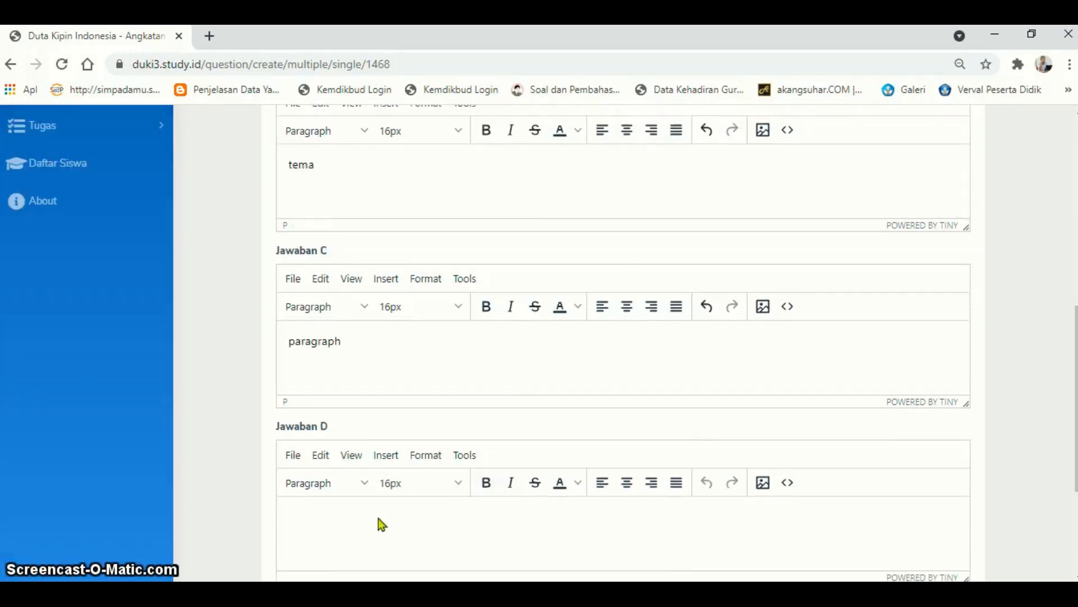
pyautogui.hotkey('ctrl', 'v')
# Check the contents of the answer fields from Jawaban A to Jawaban D against the question.
pyautogui.scroll(8, 457, 402)
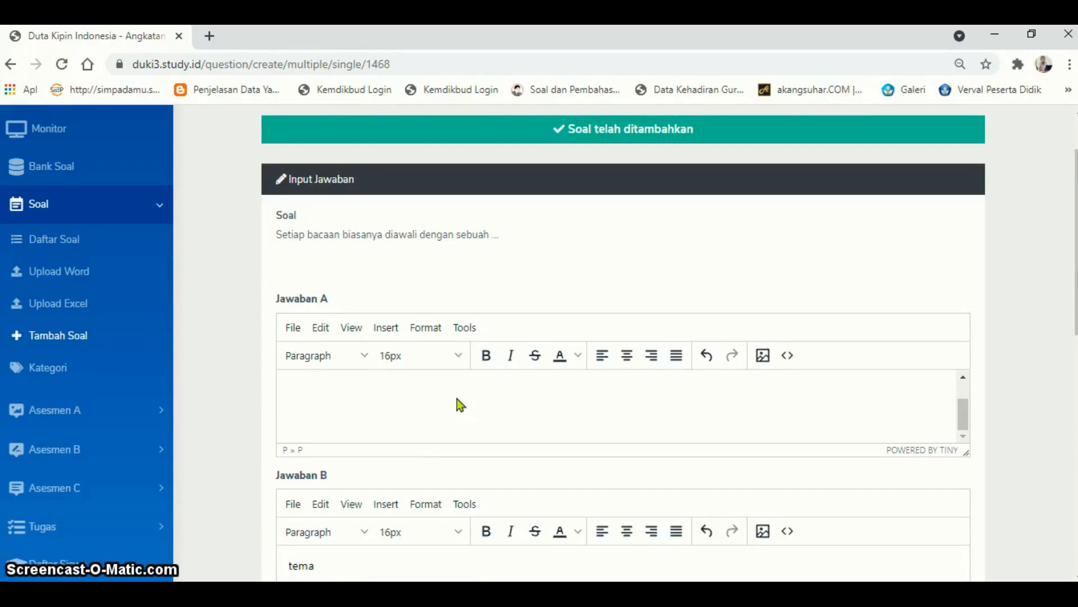
pyautogui.scroll(-10, 460, 404)
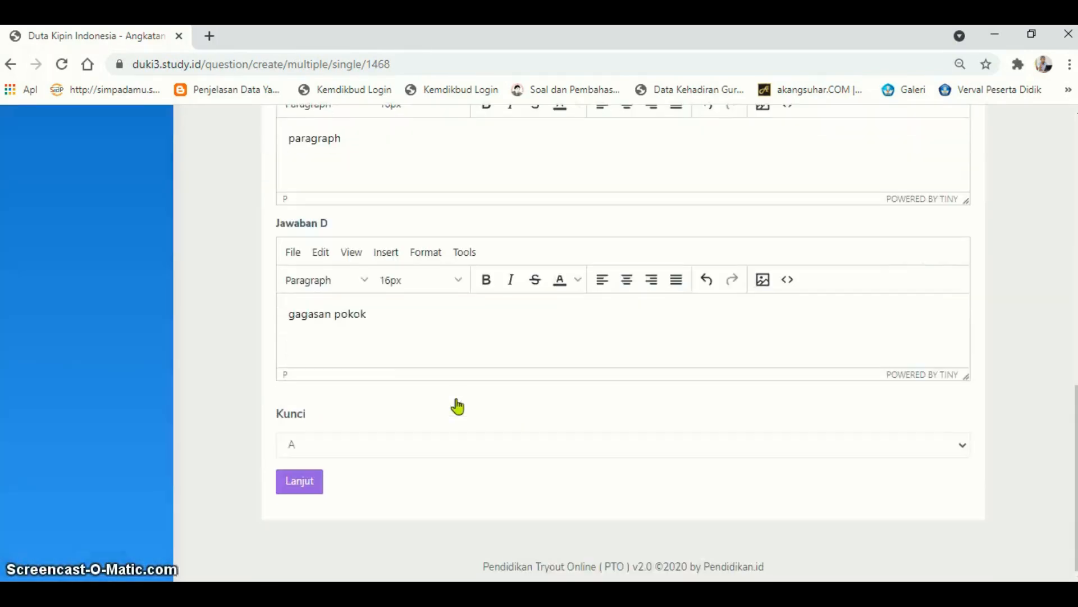
pyautogui.scroll(10, 458, 405)
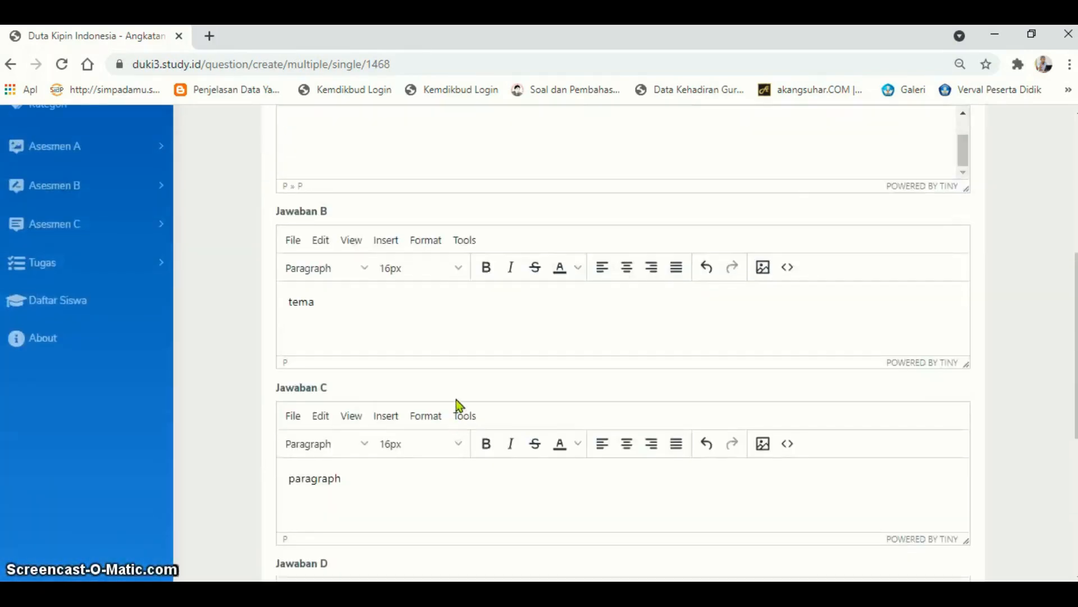
pyautogui.scroll(2, 456, 399)
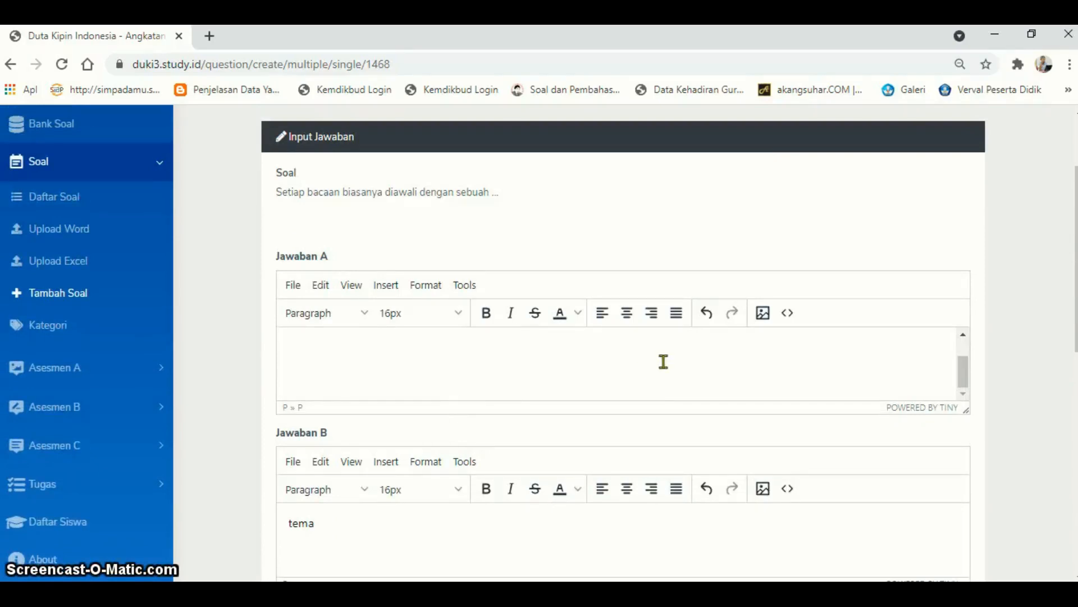
pyautogui.click(689, 370)
pyautogui.write('judul')
pyautogui.scroll(-5, 484, 537)
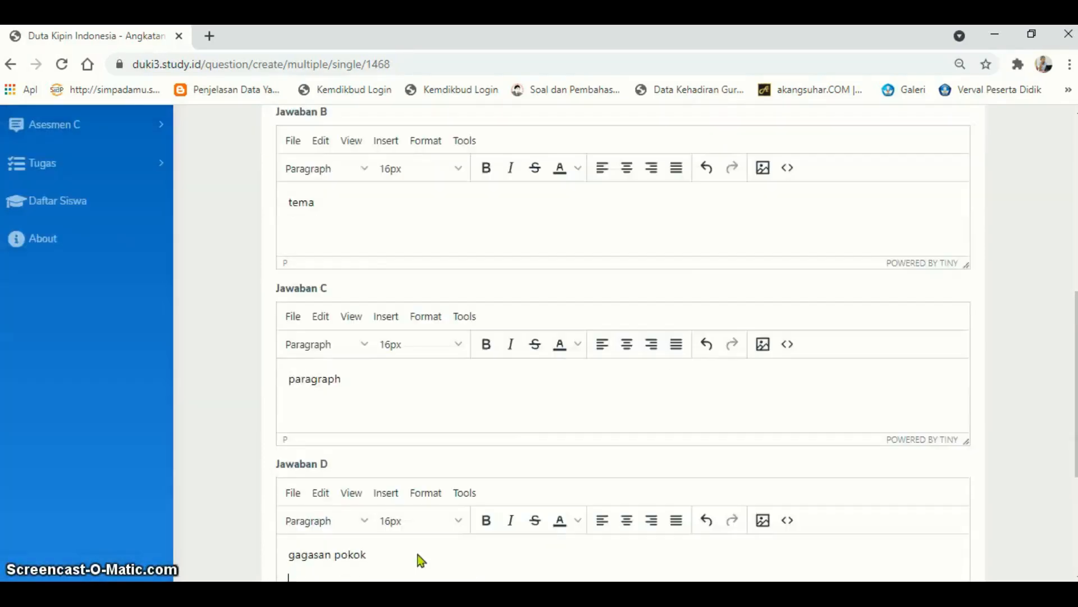
pyautogui.scroll(-4, 418, 550)
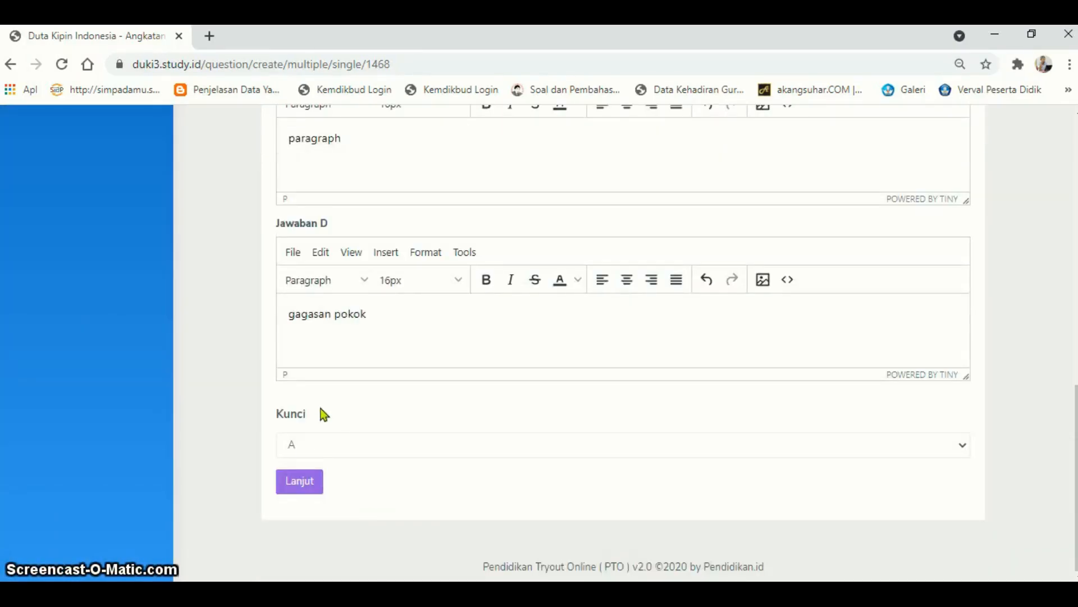
# Set Kunci to A, submit the answers and review the saved question with its options.
pyautogui.click(306, 449)
pyautogui.click(310, 469)
pyautogui.click(302, 482)
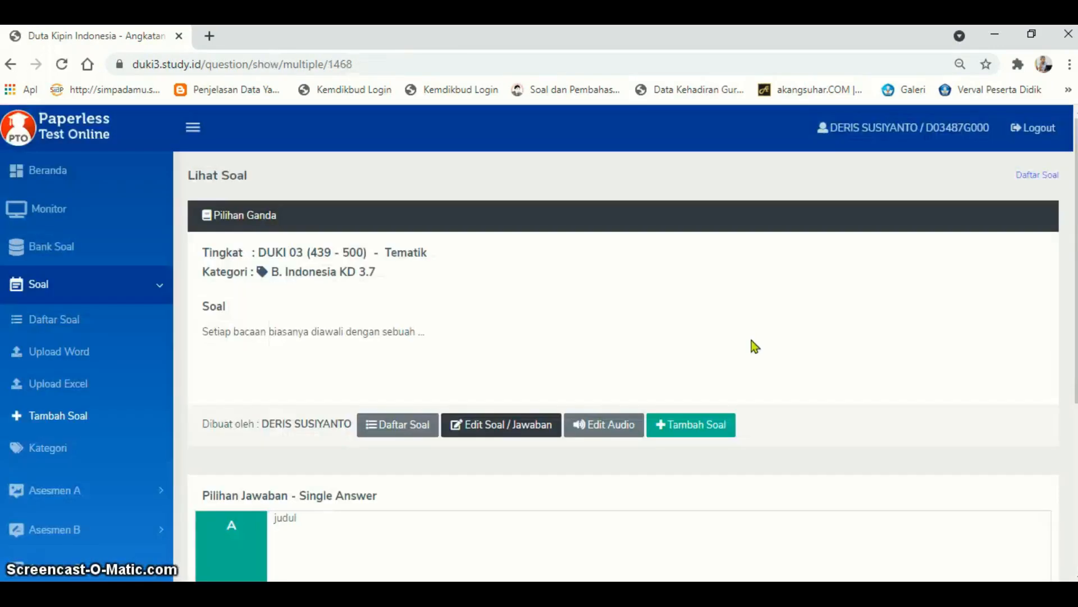
pyautogui.scroll(-4, 755, 346)
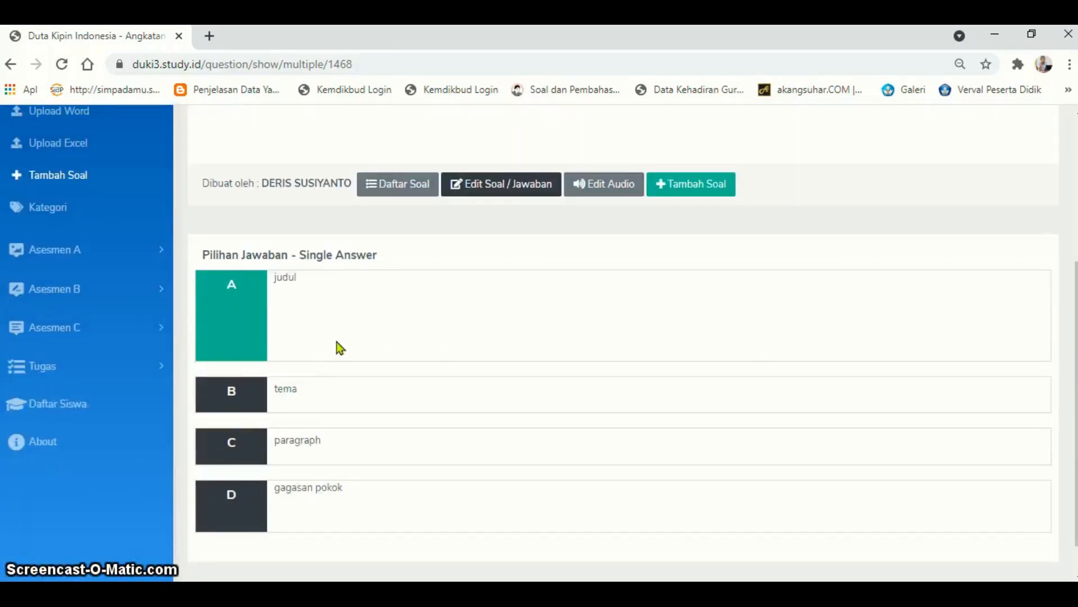
pyautogui.scroll(3, 532, 291)
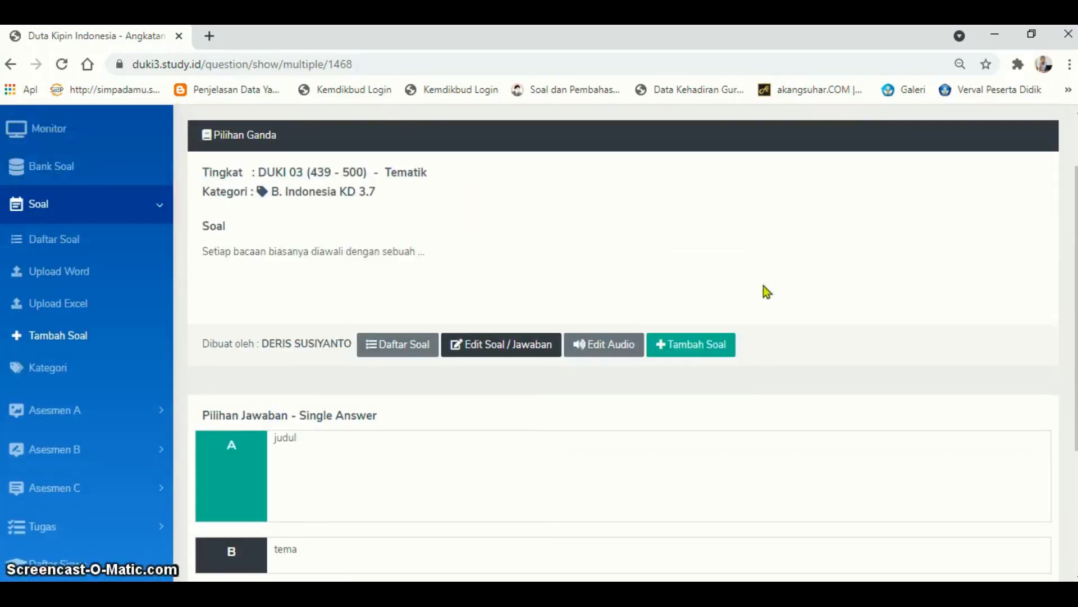
# Start another Pilihan Ganda question for DUKI 03 (439 - 500) in Tematik and set its Kategori to B. Indonesia KD 3.7.
pyautogui.click(688, 352)
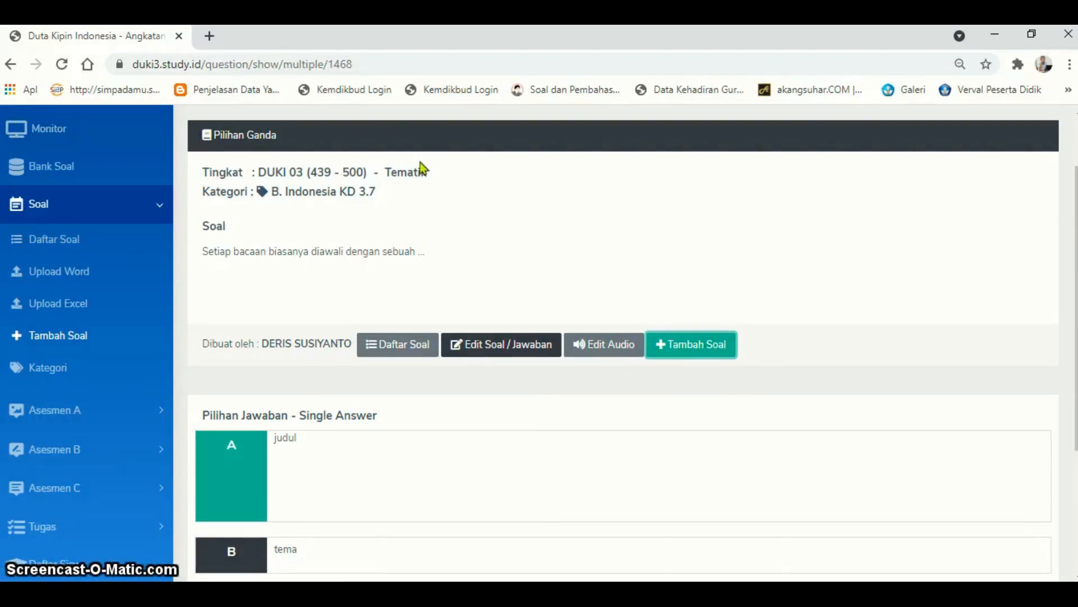
pyautogui.click(698, 346)
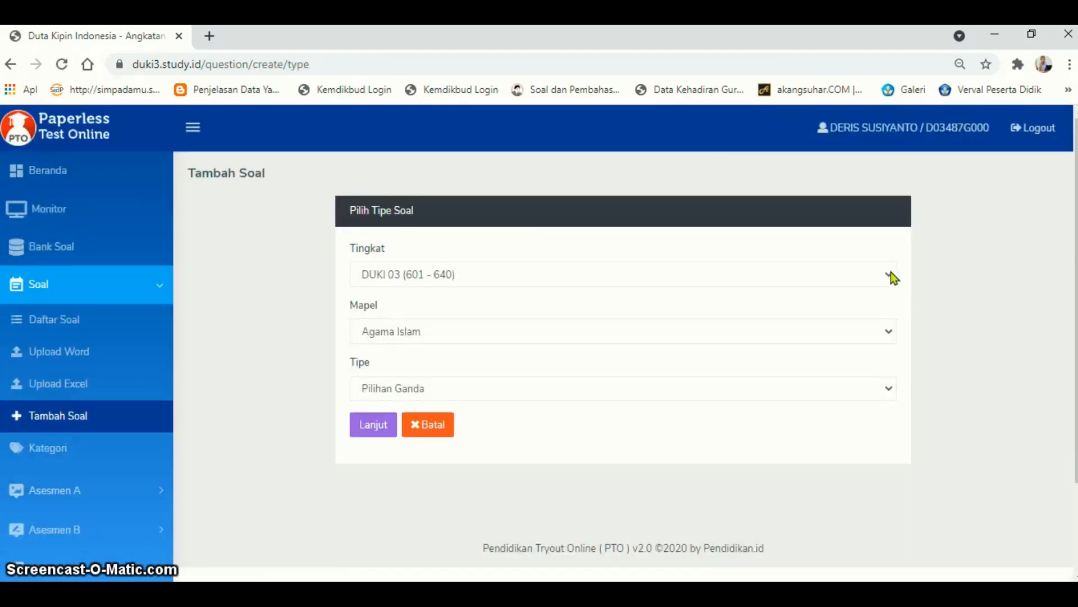
pyautogui.click(891, 275)
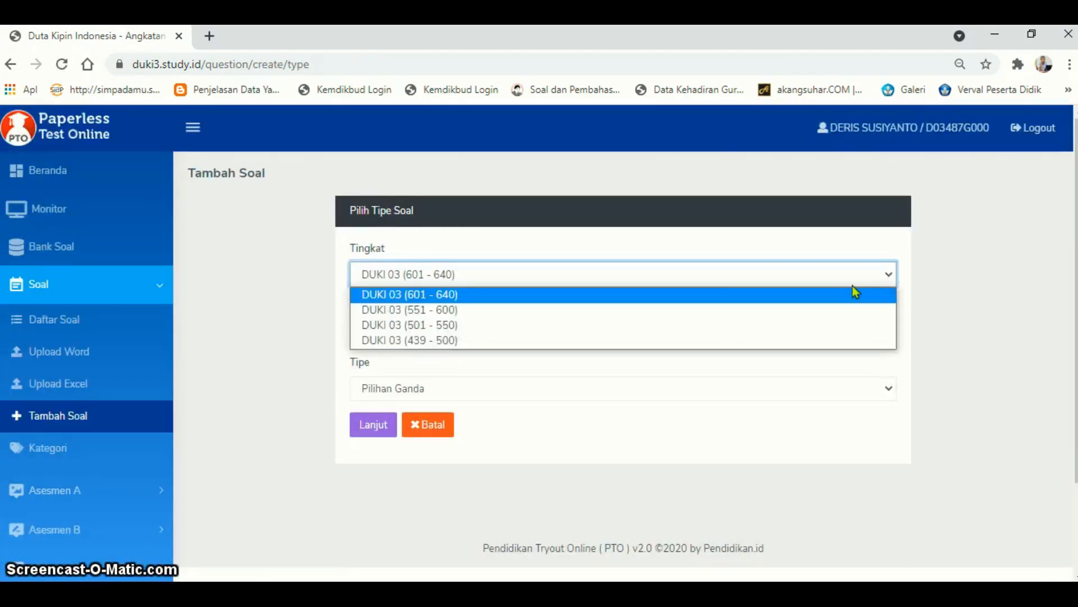
pyautogui.click(616, 339)
pyautogui.click(611, 341)
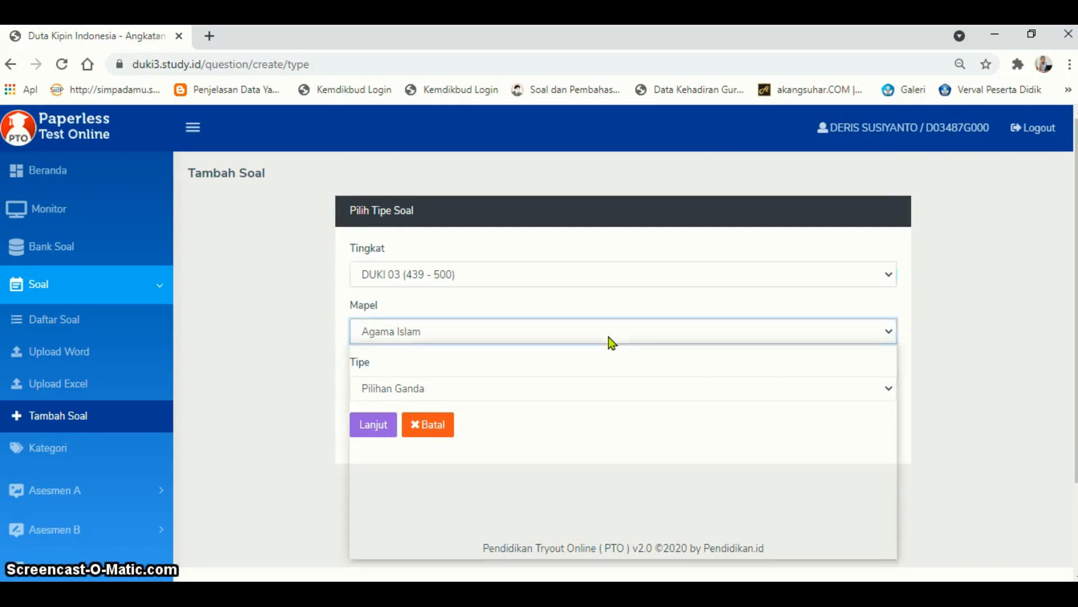
pyautogui.click(440, 535)
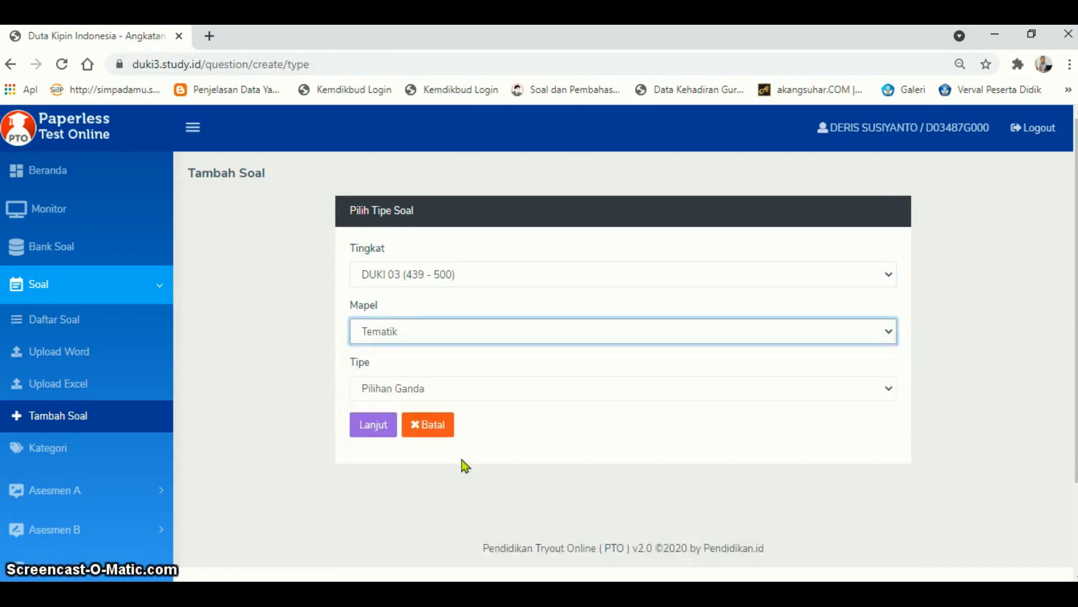
pyautogui.click(483, 396)
pyautogui.click(416, 408)
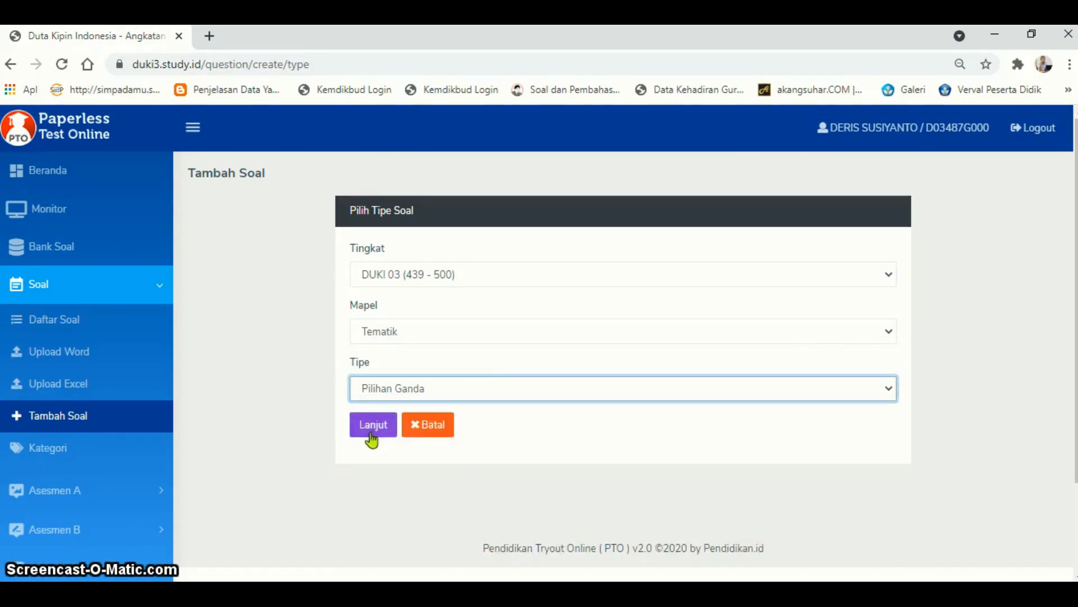
pyautogui.click(371, 434)
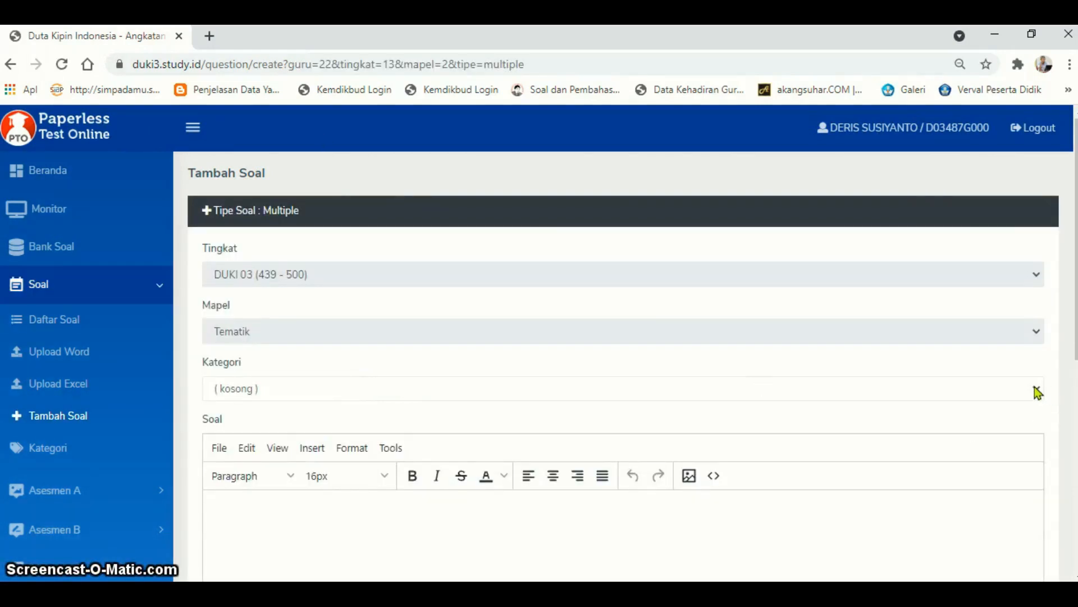
pyautogui.click(1036, 391)
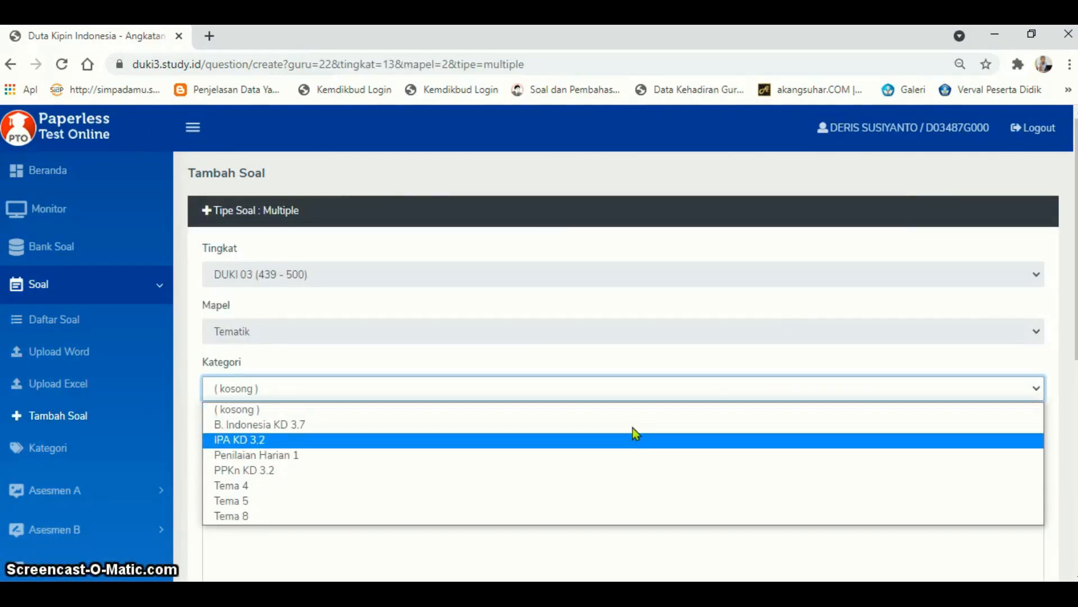
pyautogui.click(640, 425)
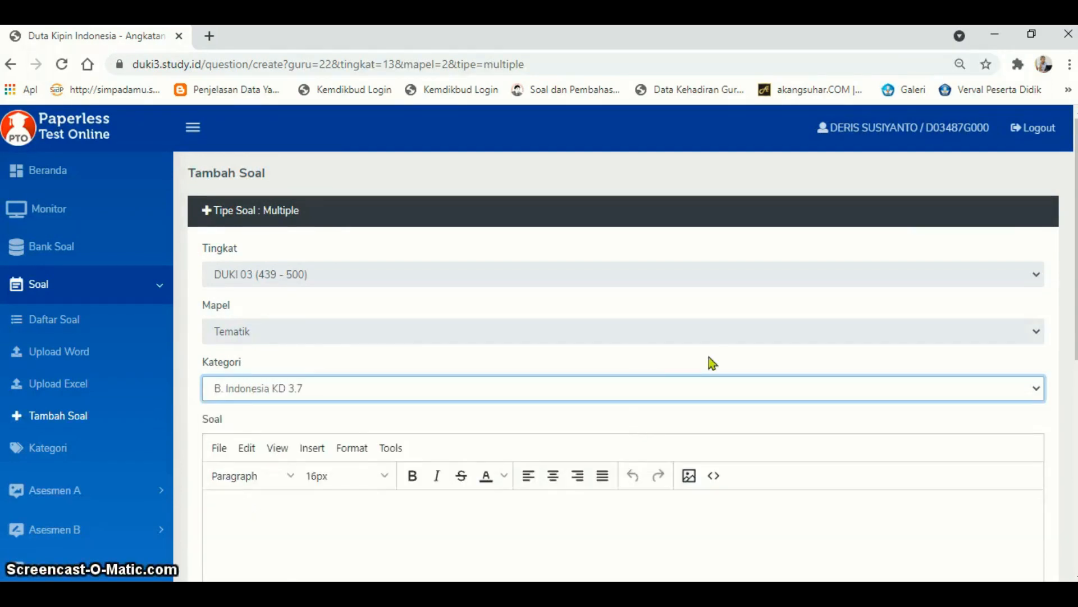
# Copy the question "Kata kunci yang terdapat pada judul bacaan mencerminkan ..." from the Word document into the Soal field.
pyautogui.scroll(-3, 709, 357)
pyautogui.click(675, 390)
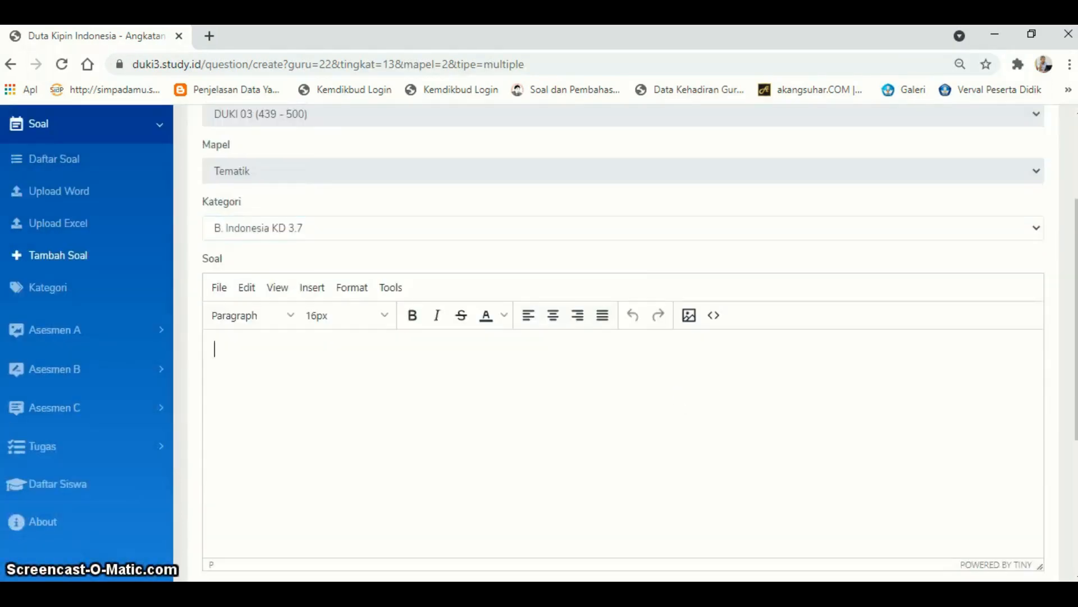
pyautogui.click(1067, 236)
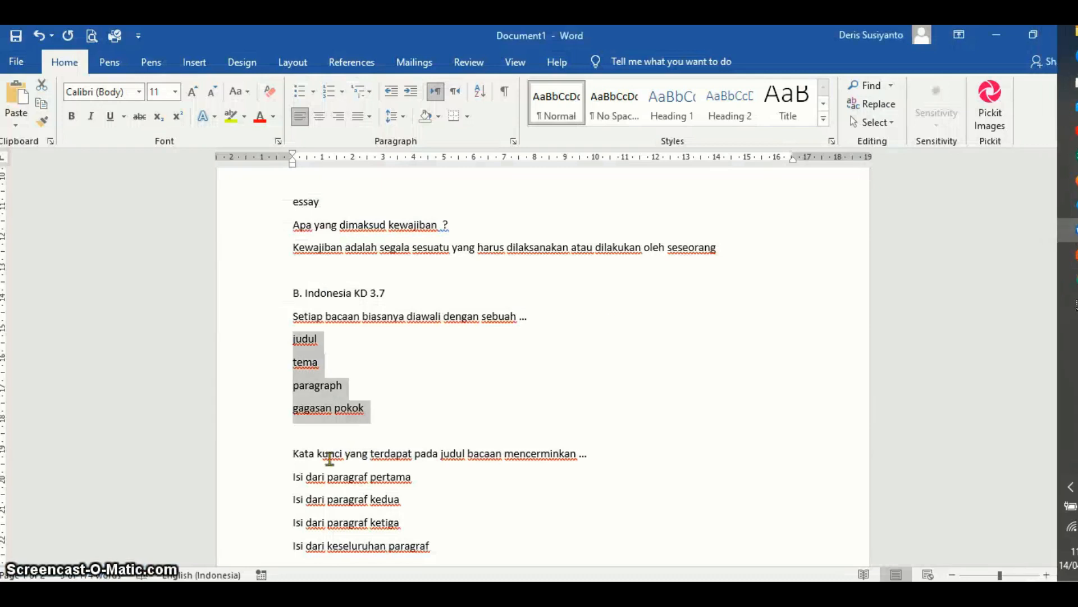
pyautogui.moveTo(291, 453); pyautogui.dragTo(577, 458)
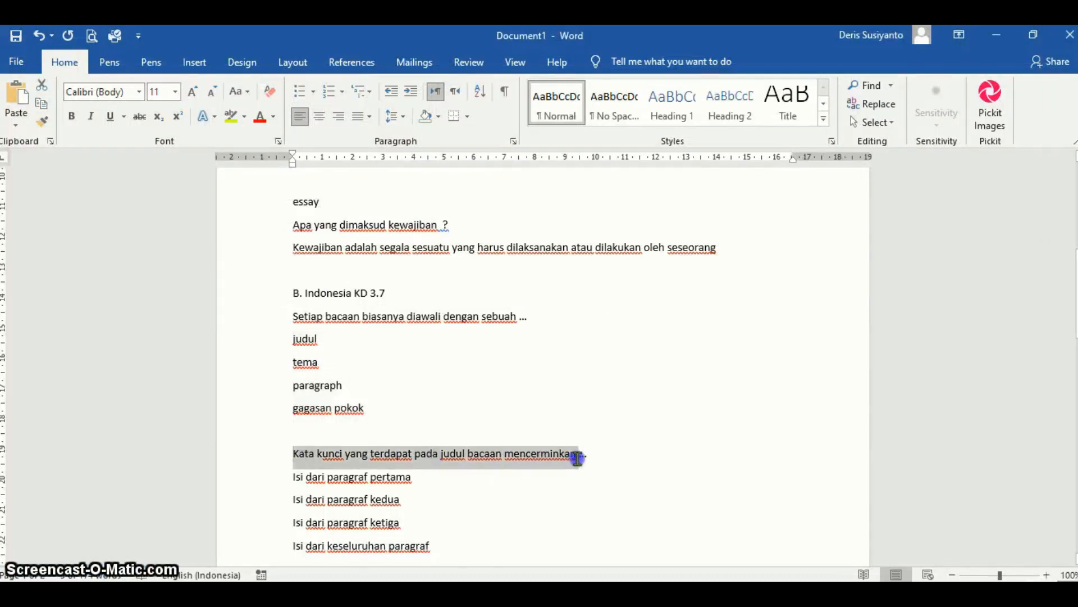
pyautogui.click(600, 457)
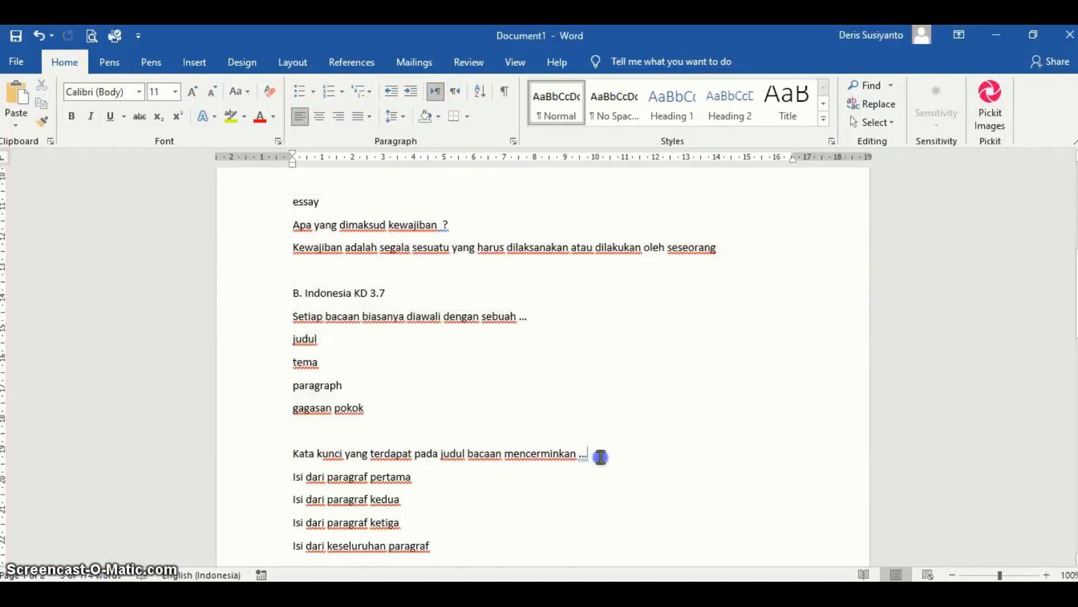
pyautogui.tripleClick(600, 457)
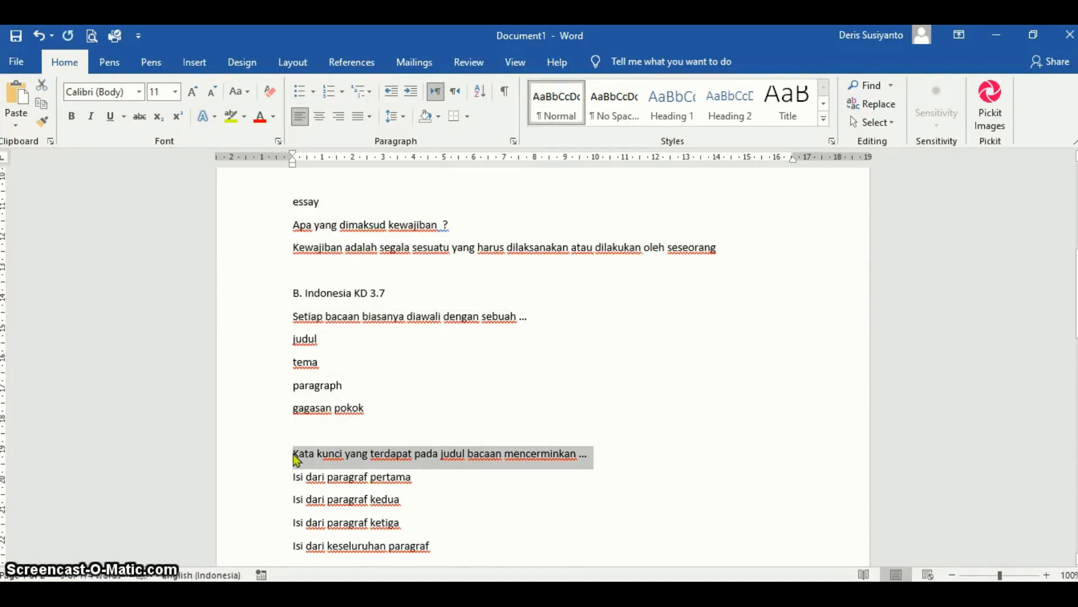
pyautogui.click(1066, 287)
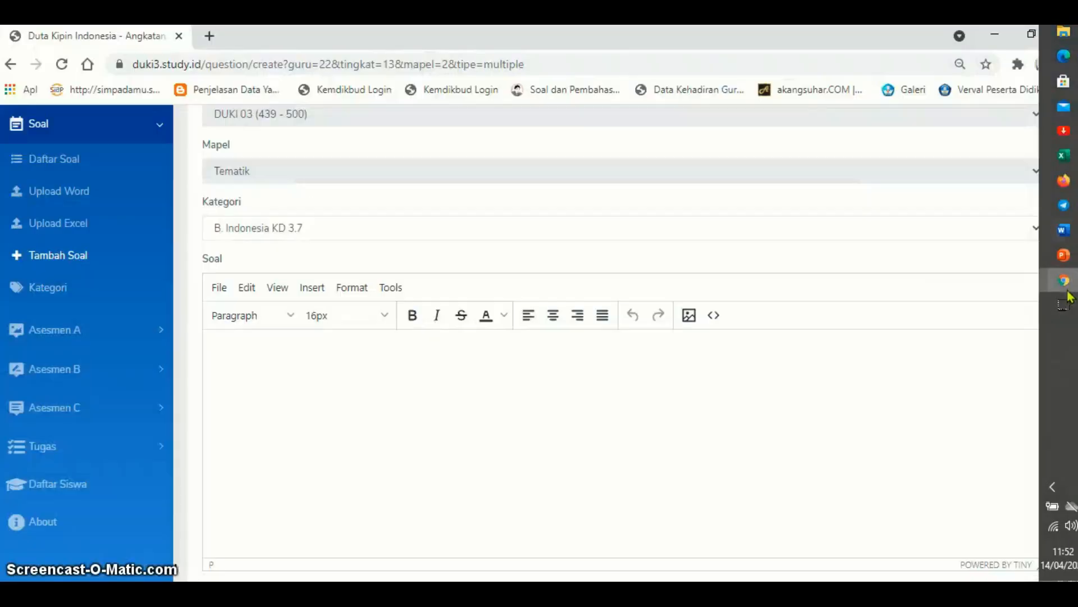
pyautogui.click(302, 357)
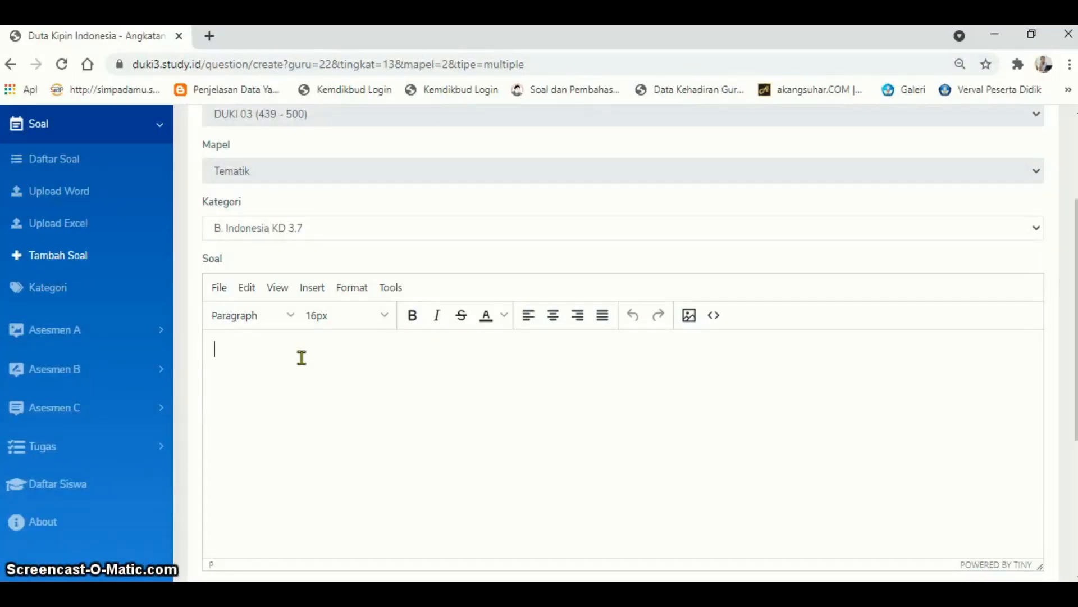
pyautogui.hotkey('ctrl', 'v')
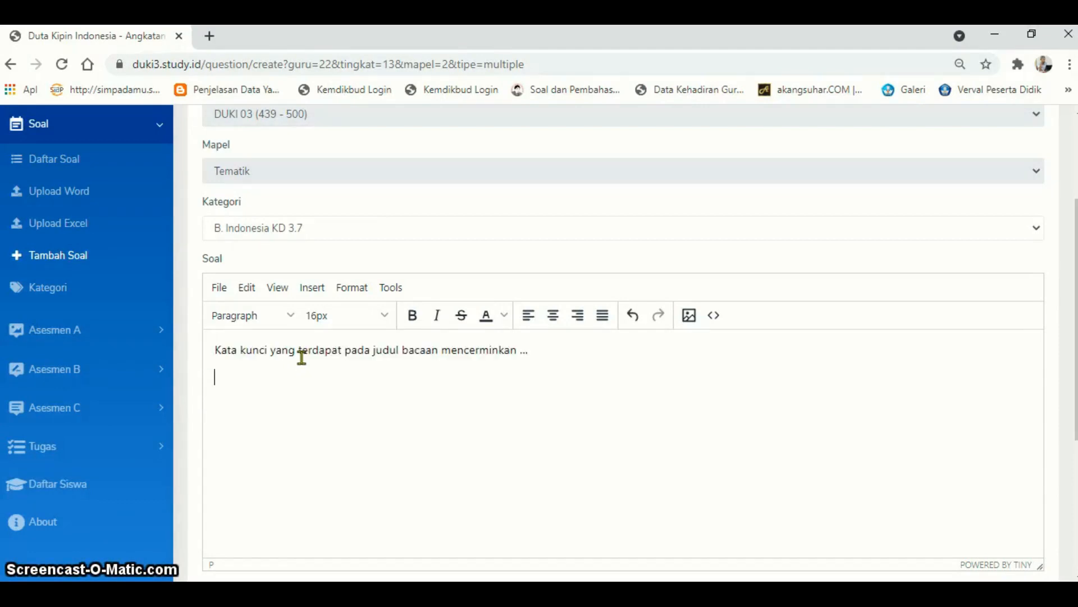
# Set Varian Pilihan to 4 (A, B, C, D) and Jenis to SINGLE Answer, and continue to the answer entry.
pyautogui.scroll(-4, 307, 392)
pyautogui.click(300, 377)
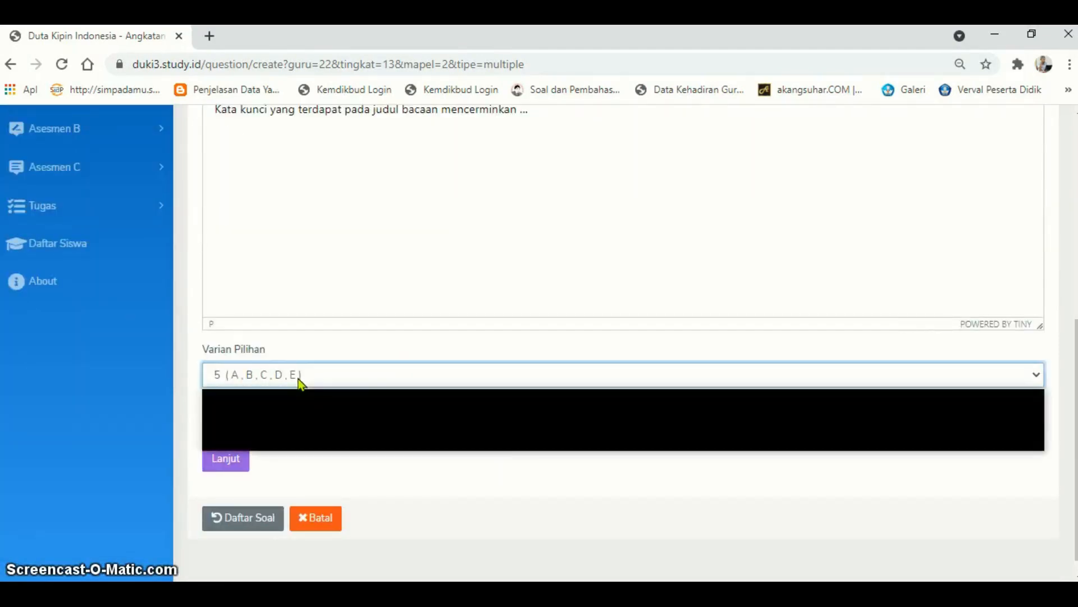
pyautogui.click(267, 414)
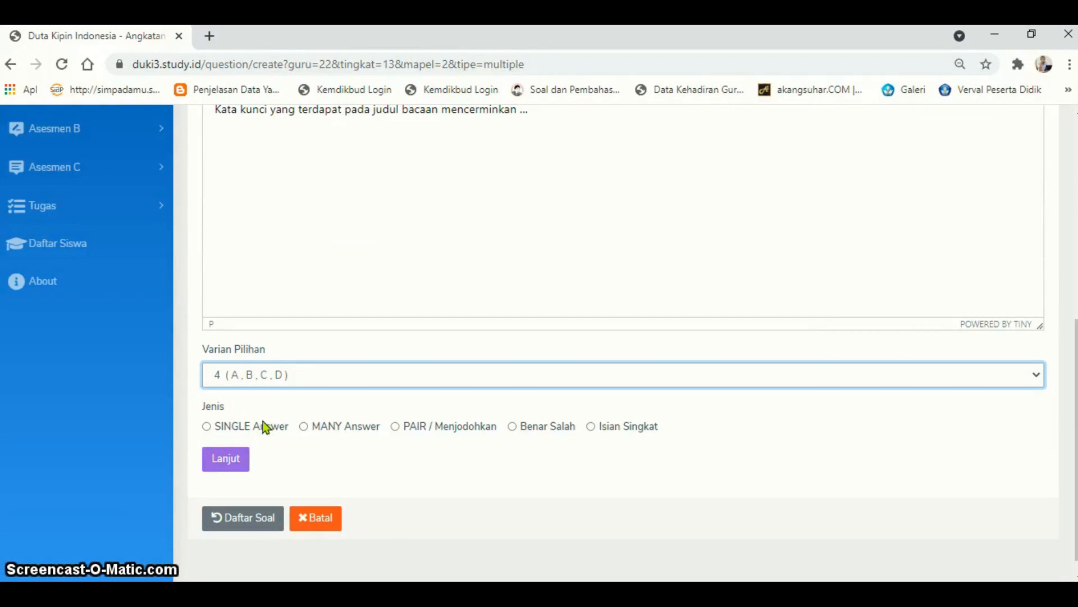
pyautogui.click(221, 428)
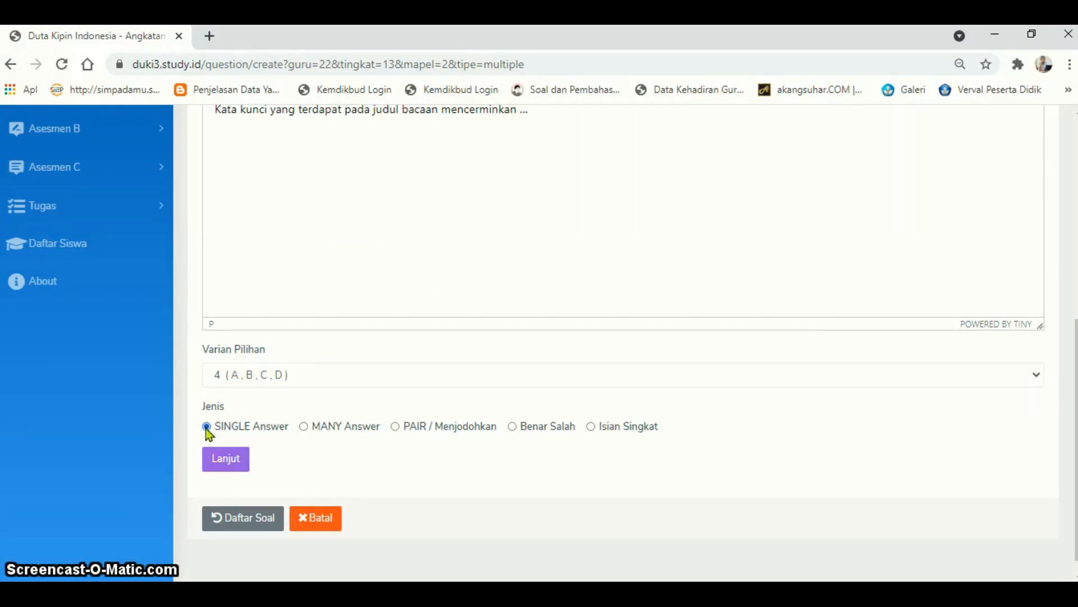
pyautogui.click(226, 465)
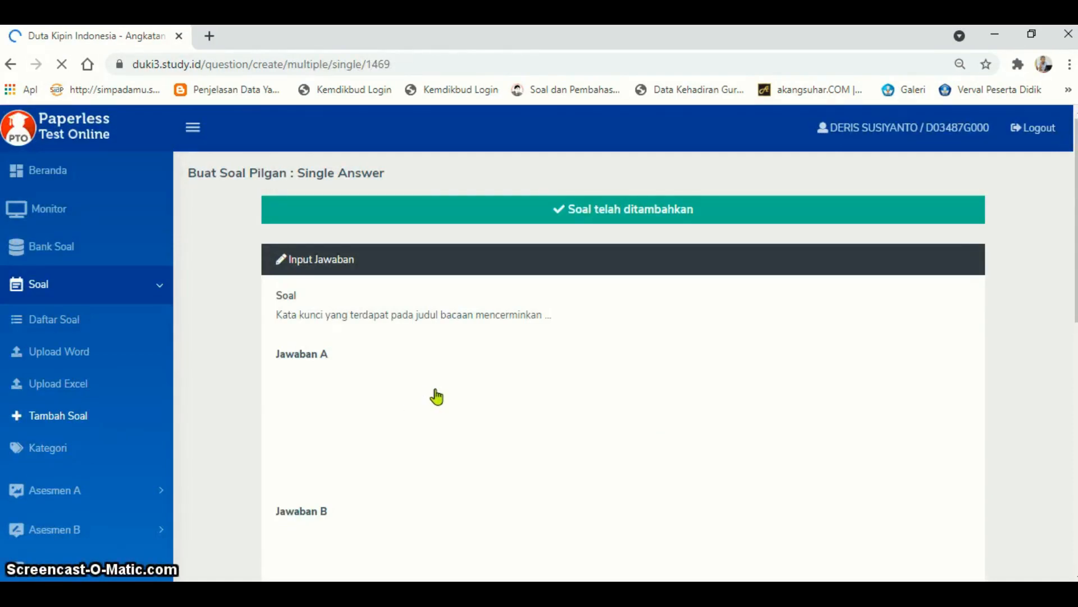
# Copy the option "Isi dari paragraf pertama" from the Word document into Jawaban A.
pyautogui.scroll(-1, 436, 397)
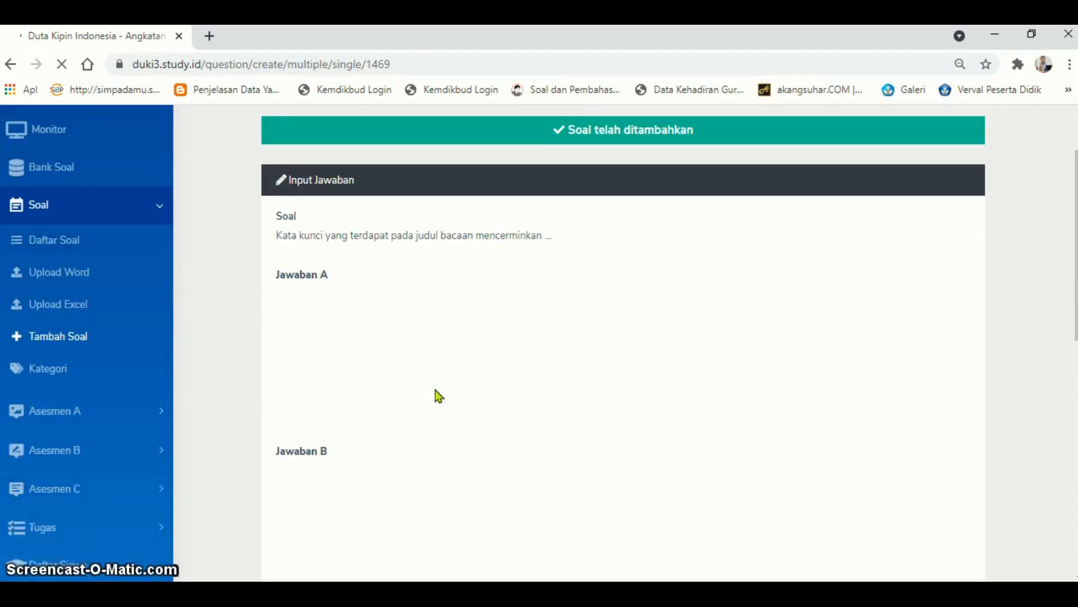
pyautogui.click(1064, 231)
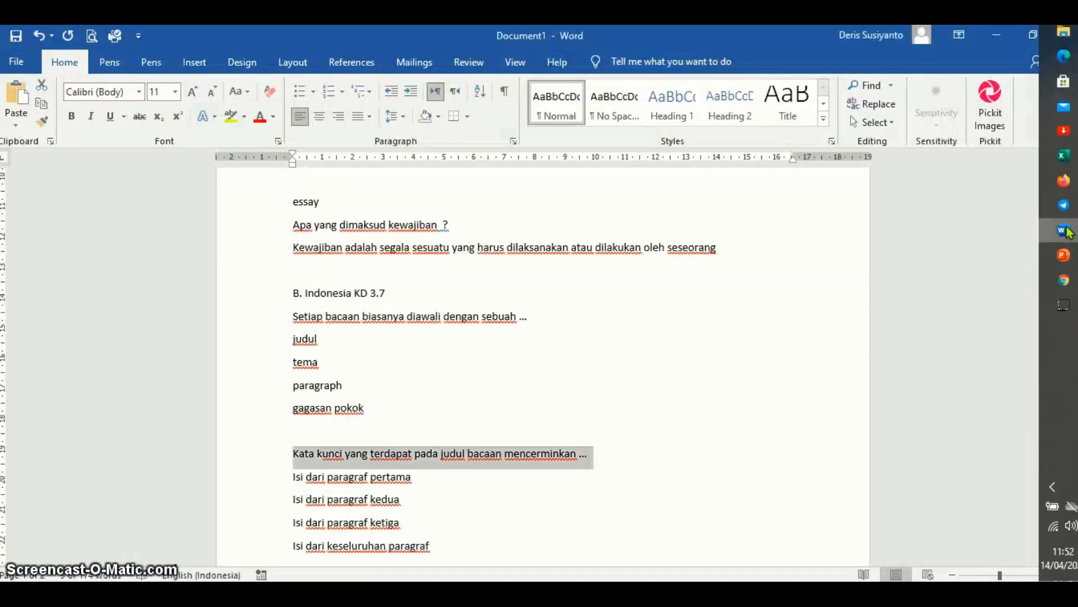
pyautogui.scroll(-2, 348, 376)
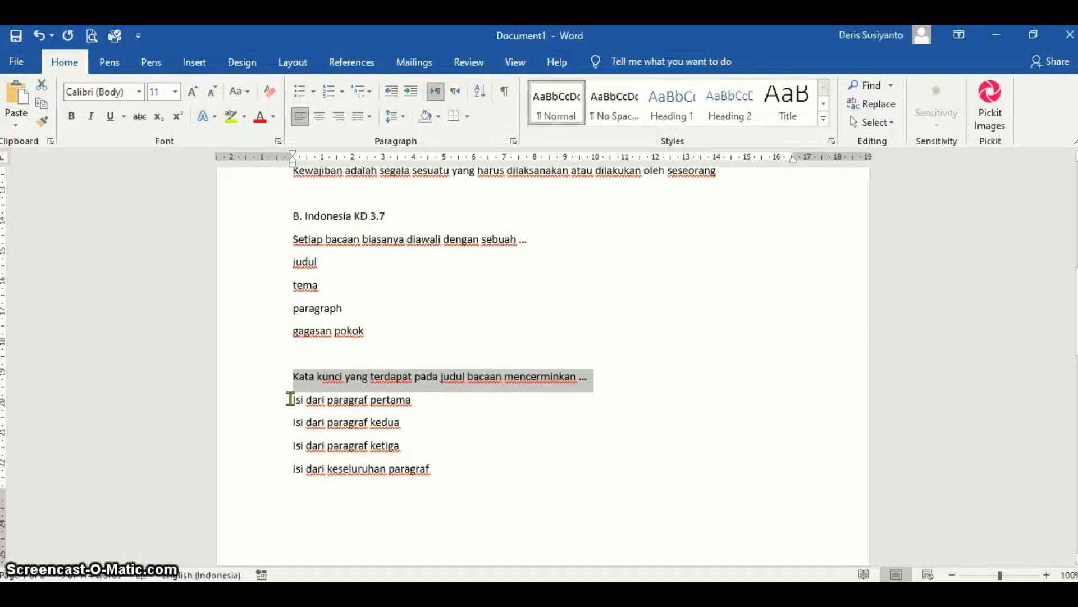
pyautogui.moveTo(291, 399); pyautogui.dragTo(425, 404)
pyautogui.hotkey('ctrl', 'c')
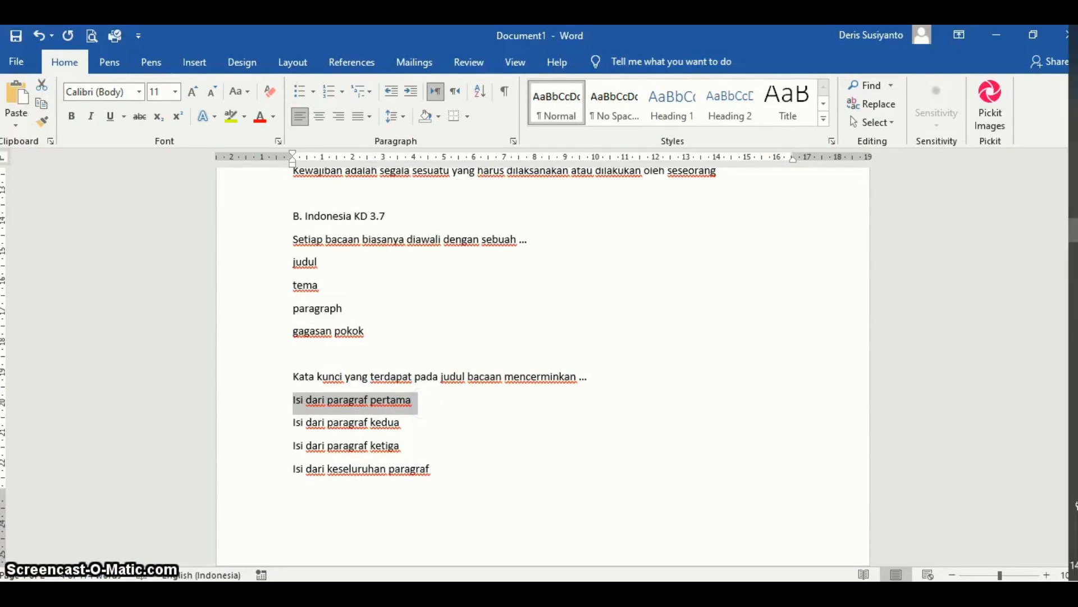
pyautogui.moveTo(1071, 288)
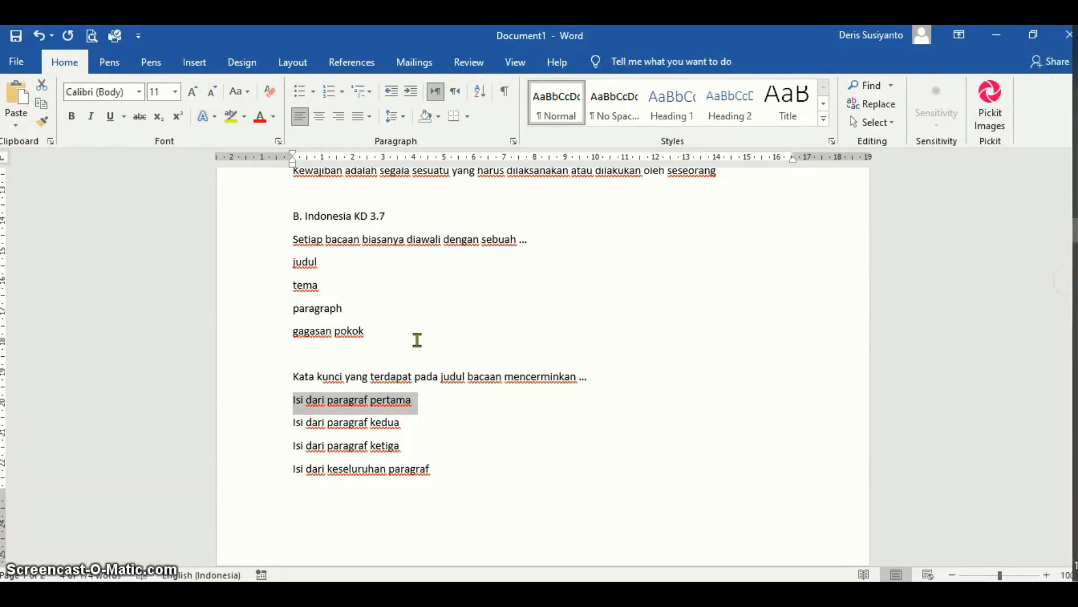
pyautogui.click(1063, 282)
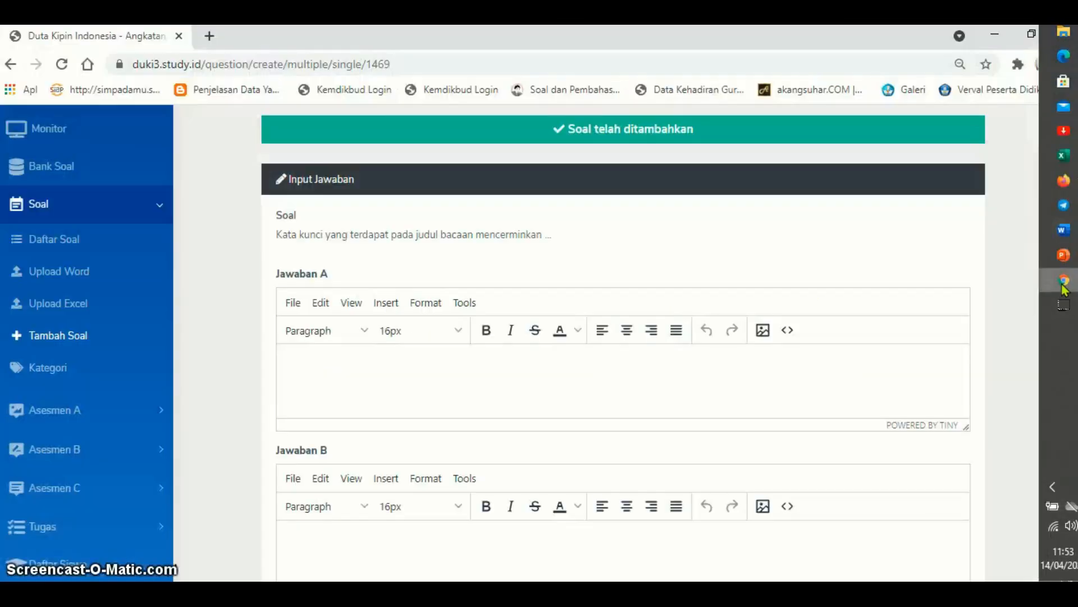
pyautogui.click(457, 384)
pyautogui.hotkey('ctrl', 'v')
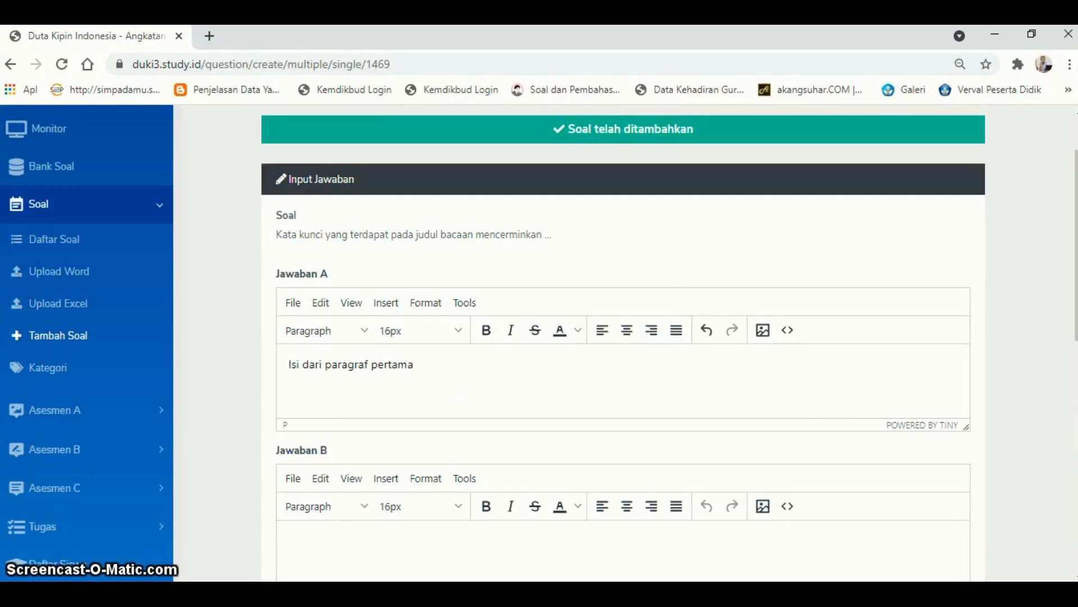
# Copy the option "Isi dari paragraf kedua" from the Word document into Jawaban B.
pyautogui.moveTo(1063, 256)
pyautogui.click(1063, 230)
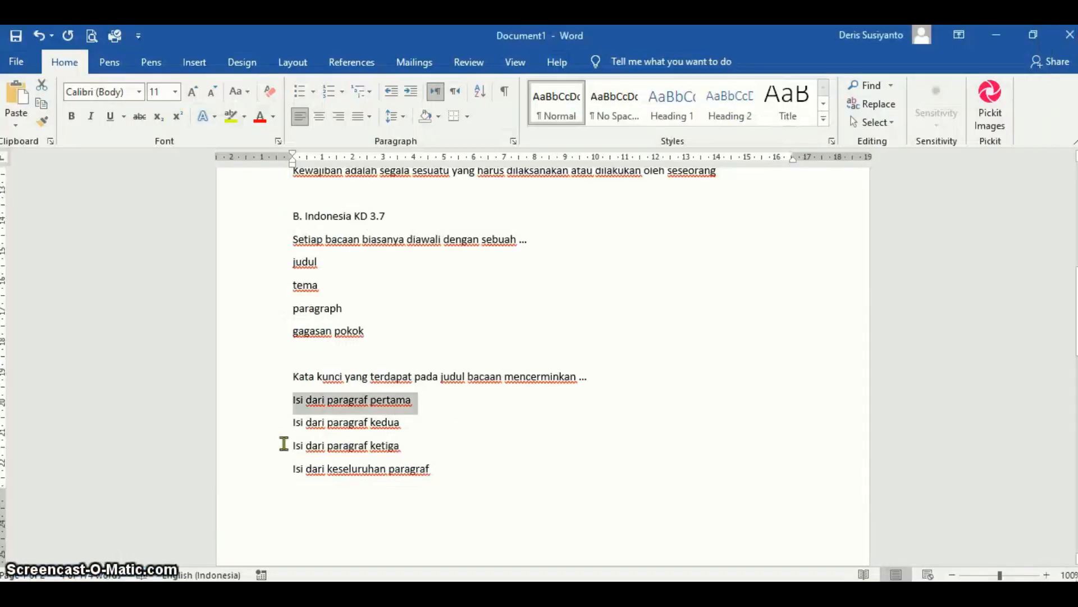
pyautogui.moveTo(294, 426); pyautogui.dragTo(406, 427)
pyautogui.hotkey('ctrl', 'c')
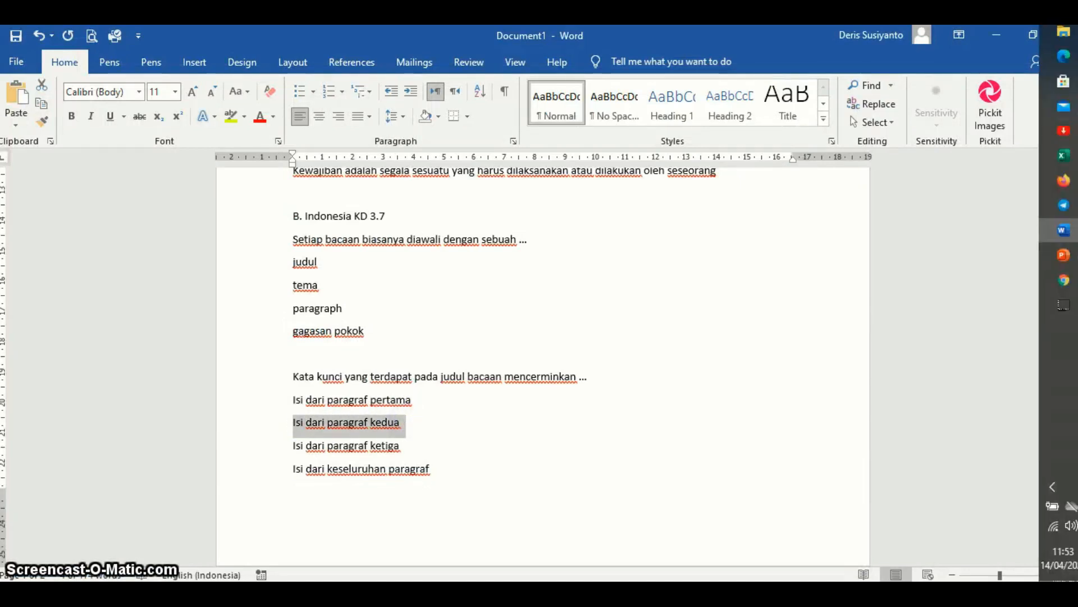
pyautogui.click(1063, 279)
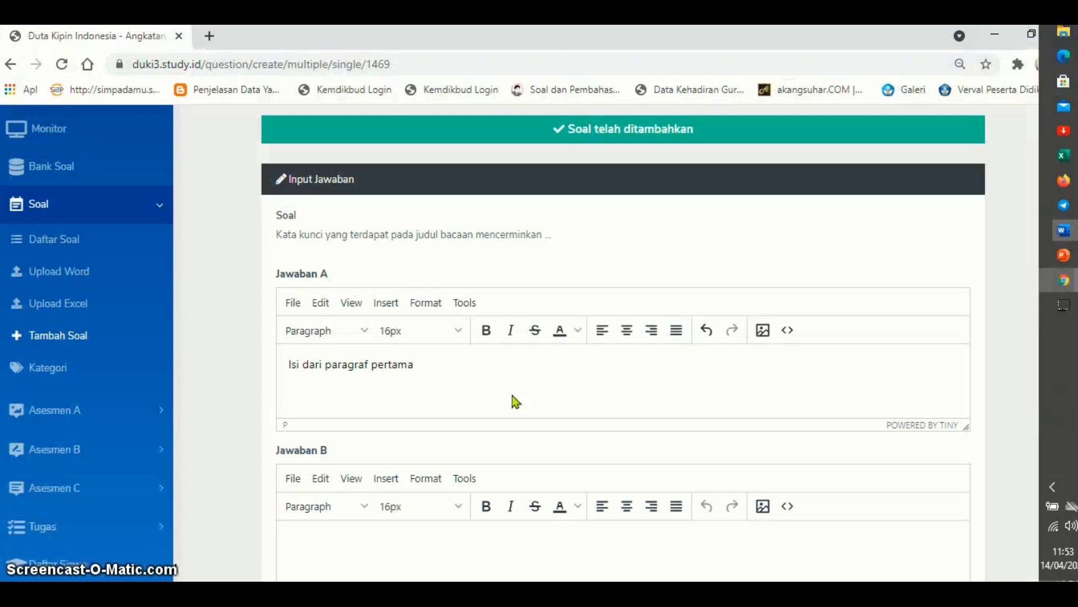
pyautogui.click(329, 541)
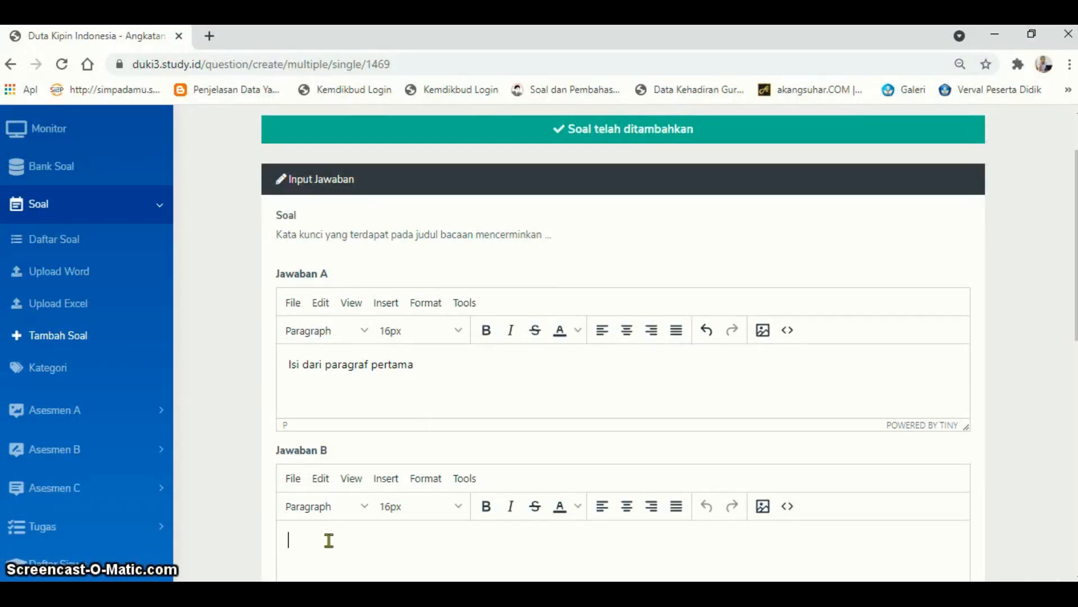
pyautogui.hotkey('ctrl', 'v')
# Copy the option "Isi dari paragraf ketiga" from the Word document into Jawaban C.
pyautogui.scroll(-2, 549, 436)
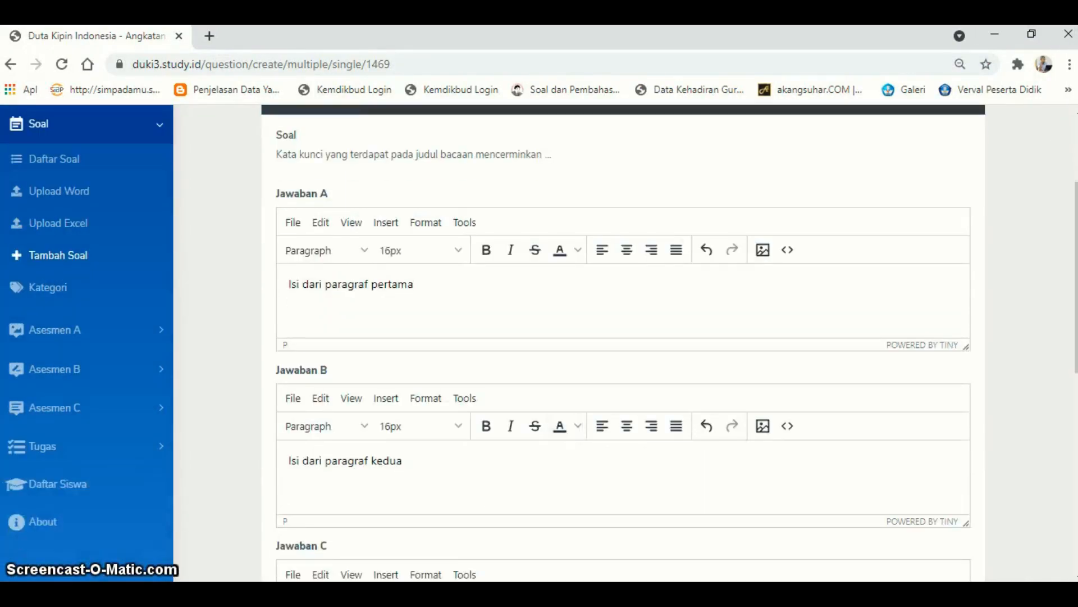
pyautogui.click(1064, 229)
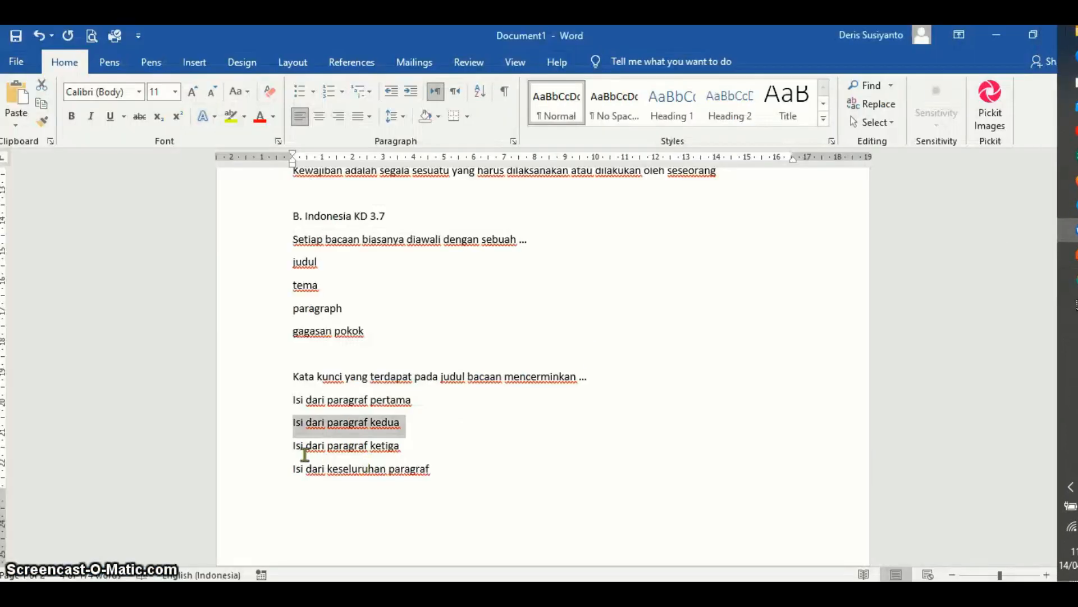
pyautogui.moveTo(292, 450); pyautogui.dragTo(428, 449)
pyautogui.hotkey('ctrl', 'c')
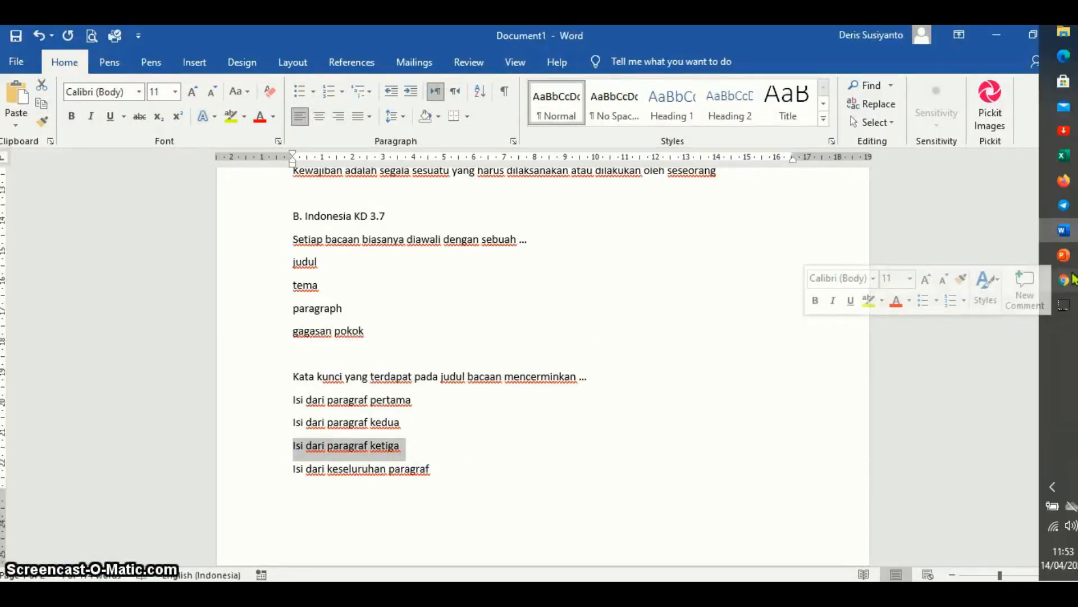
pyautogui.click(1069, 280)
pyautogui.scroll(-3, 374, 534)
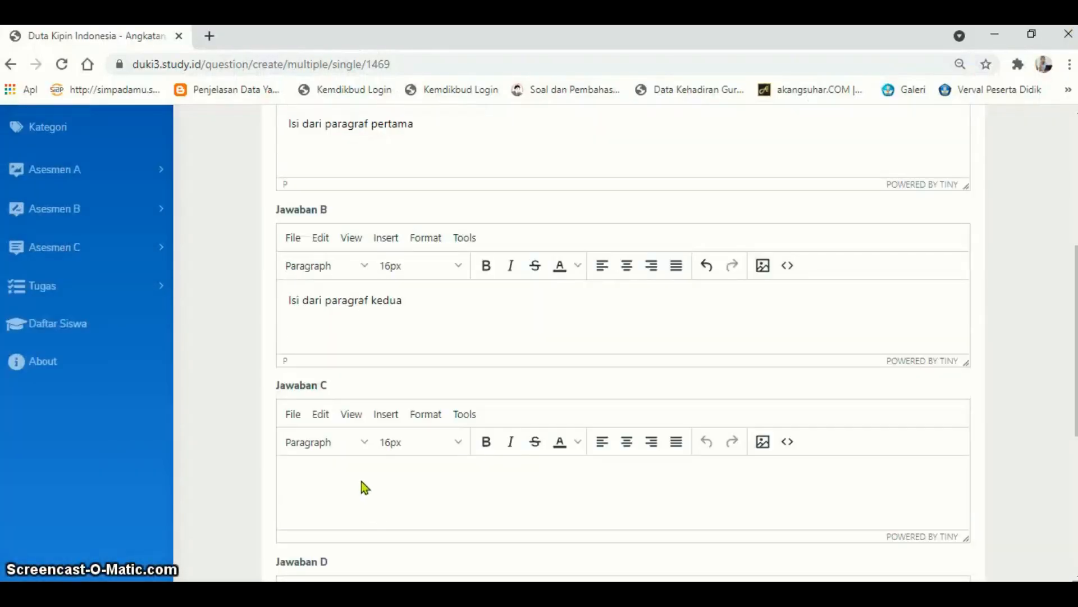
pyautogui.click(361, 480)
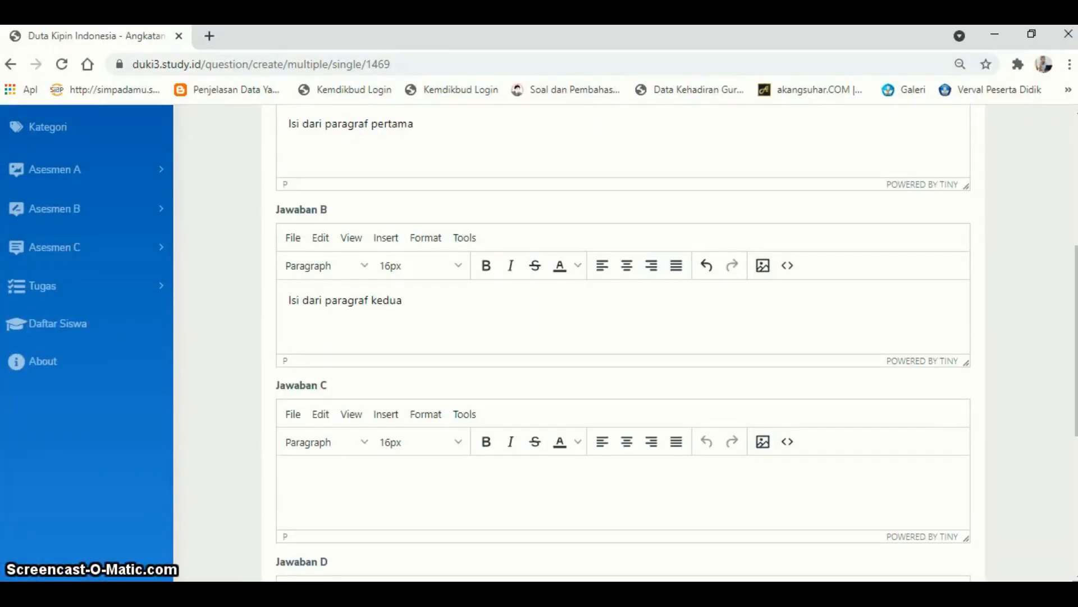
# Fill Jawaban C with "Isi dari paragraf ketiga" and Jawaban D with "Isi dari keseluruhan paragraf", copied from the Word document.
pyautogui.hotkey('ctrl', 'v')
pyautogui.moveTo(1074, 200)
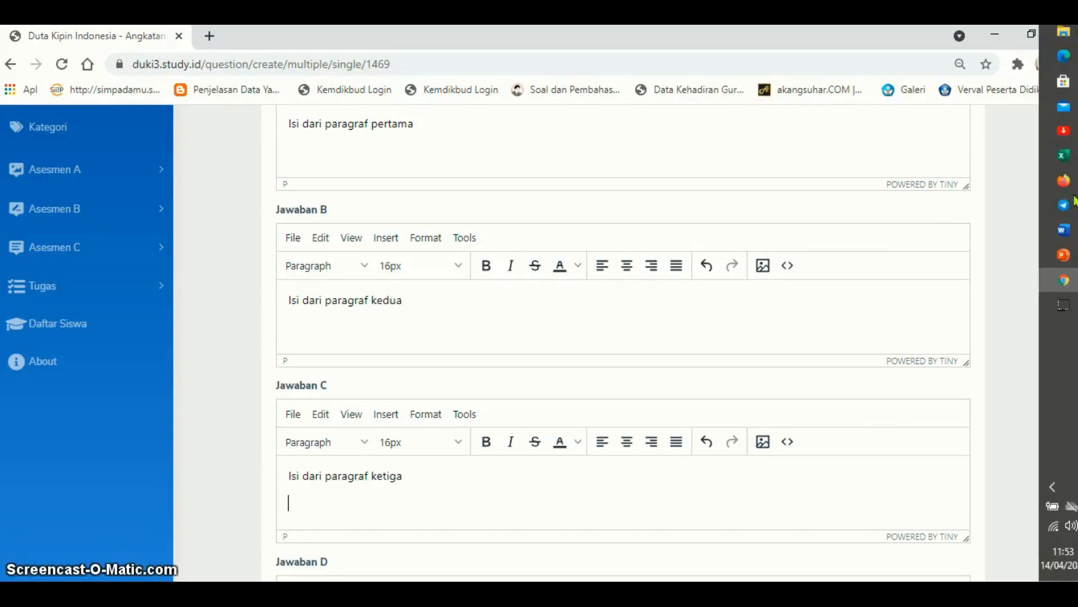
pyautogui.click(1064, 229)
pyautogui.scroll(-1, 256, 424)
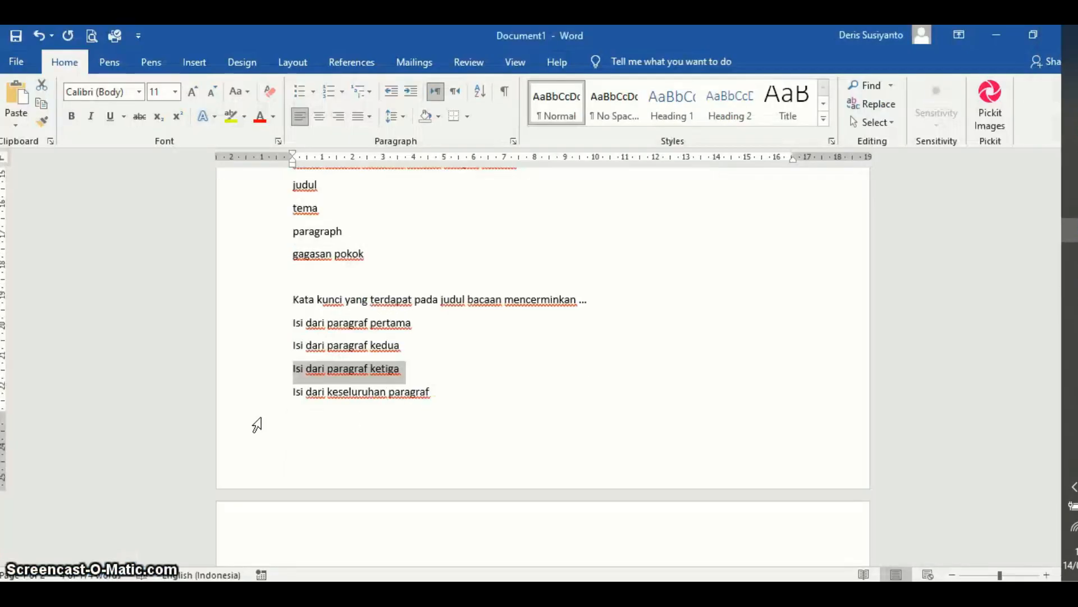
pyautogui.moveTo(293, 392); pyautogui.dragTo(464, 409)
pyautogui.hotkey('ctrl', 'c')
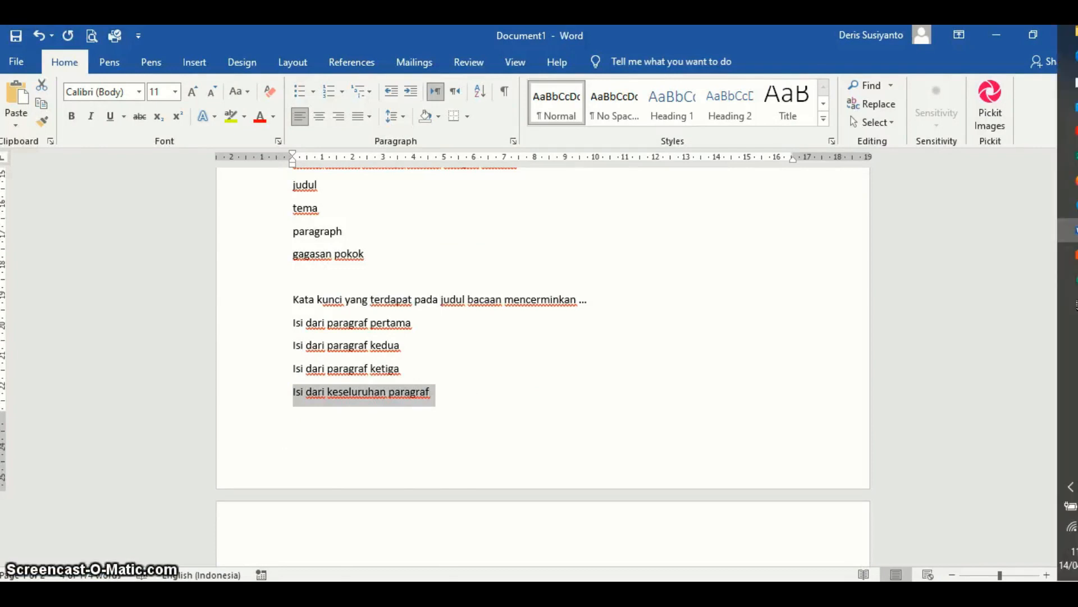
pyautogui.click(1058, 280)
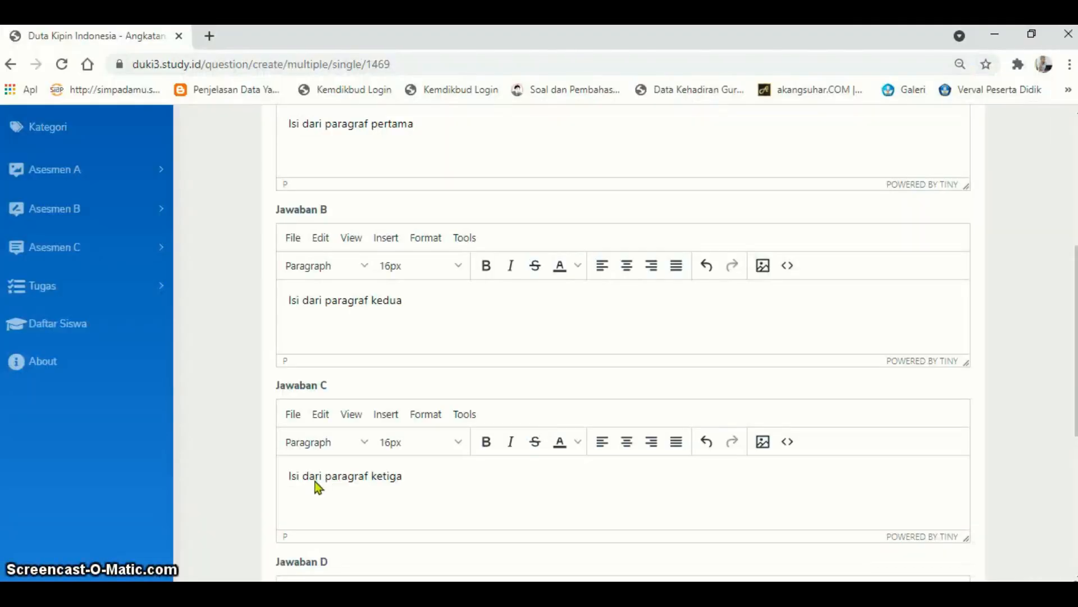
pyautogui.scroll(-6, 315, 483)
pyautogui.click(345, 318)
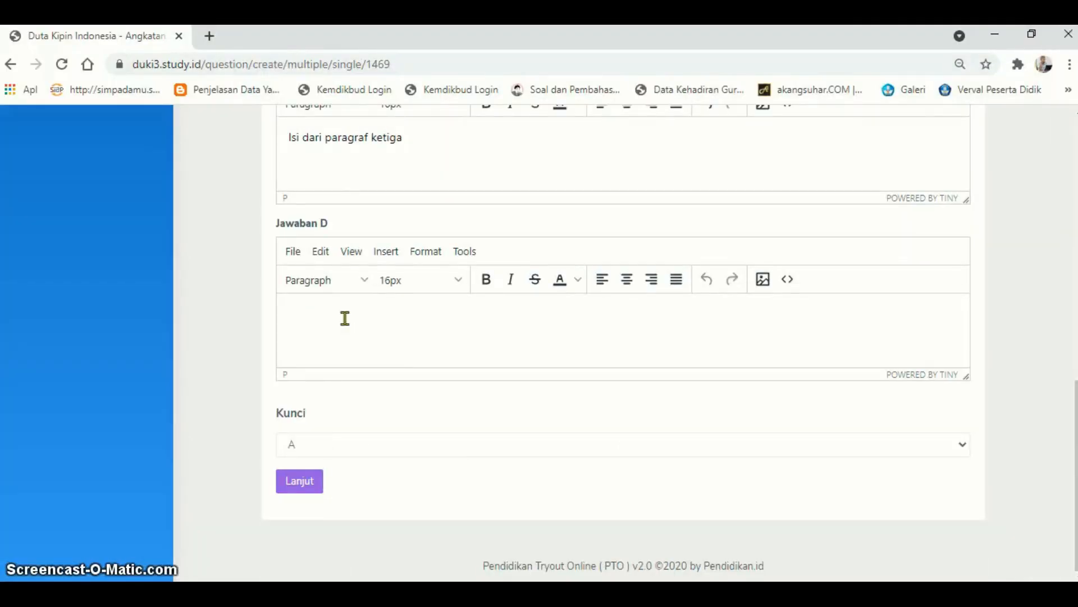
pyautogui.hotkey('ctrl', 'v')
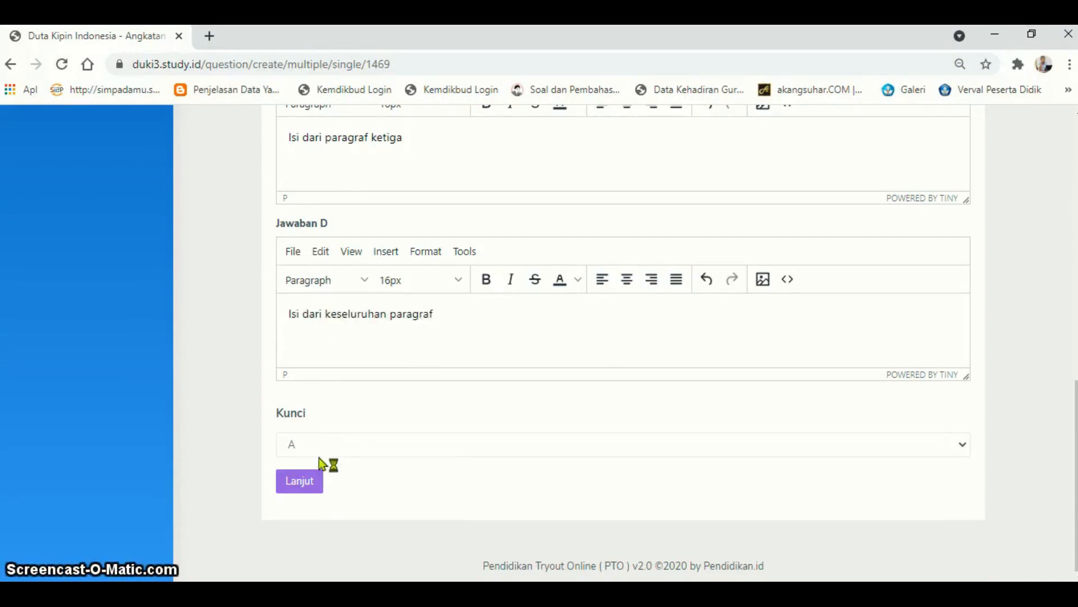
# Review the four answers, set the Kunci to D and submit the multiple-choice question.
pyautogui.scroll(4, 337, 438)
pyautogui.scroll(-3, 345, 404)
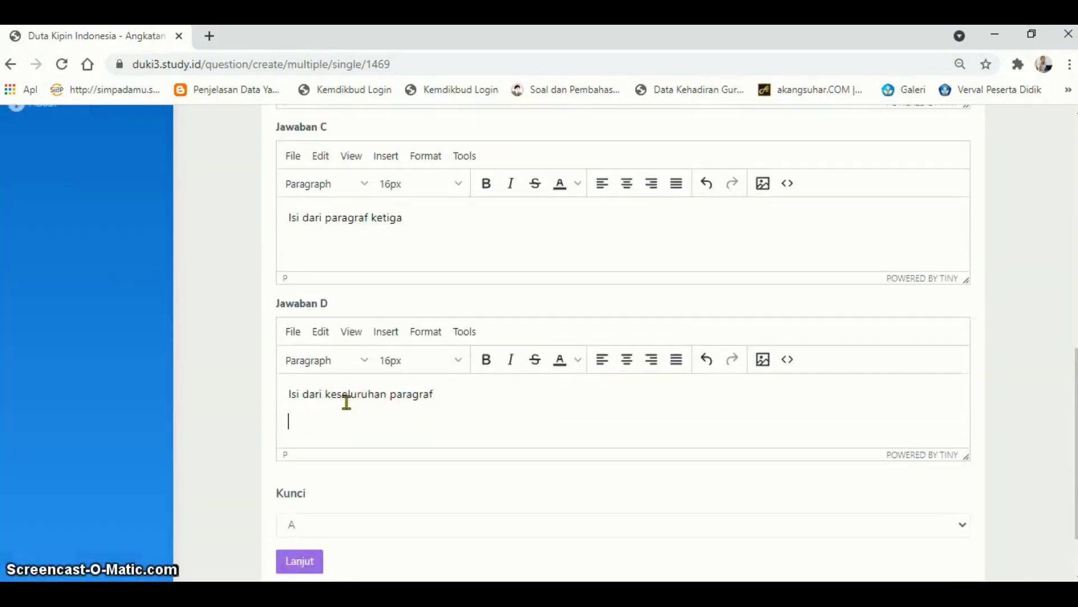
pyautogui.scroll(6, 346, 404)
pyautogui.scroll(4, 346, 403)
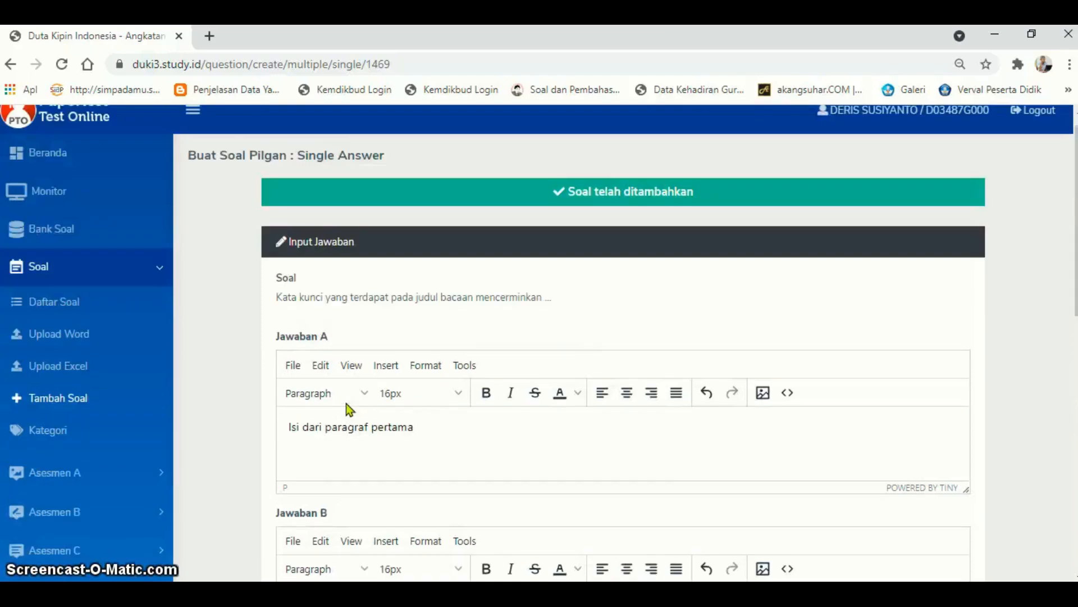
pyautogui.scroll(-4, 346, 403)
pyautogui.scroll(-8, 348, 411)
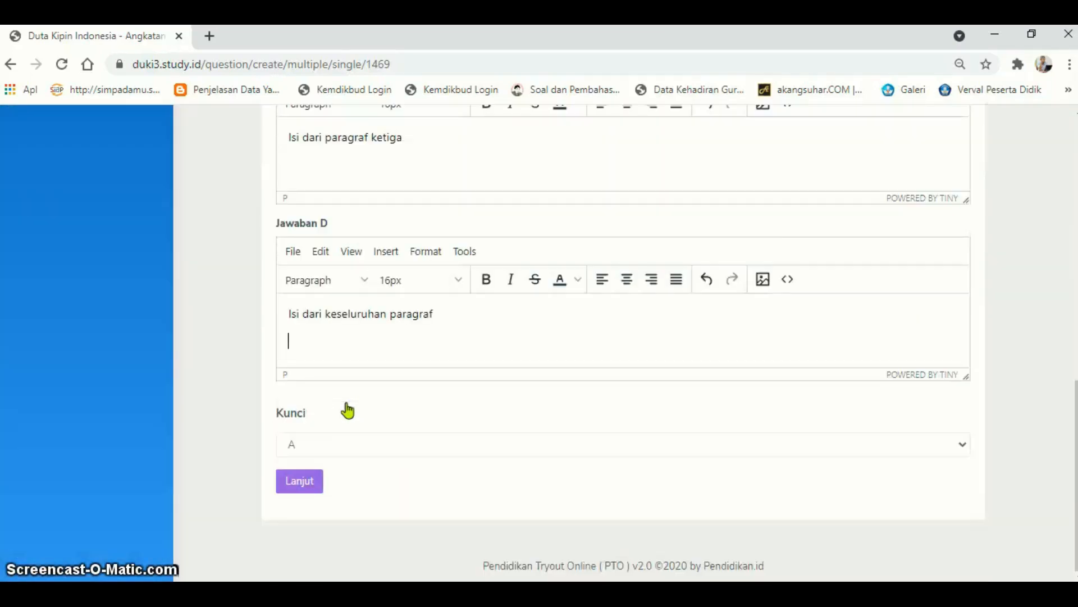
pyautogui.click(310, 447)
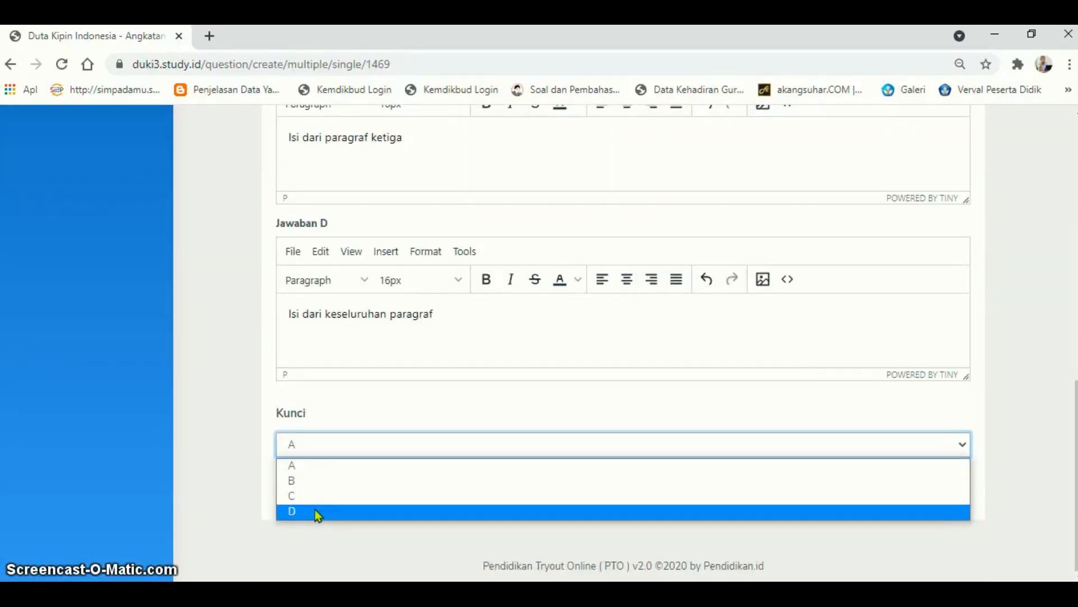
pyautogui.click(315, 508)
pyautogui.click(301, 481)
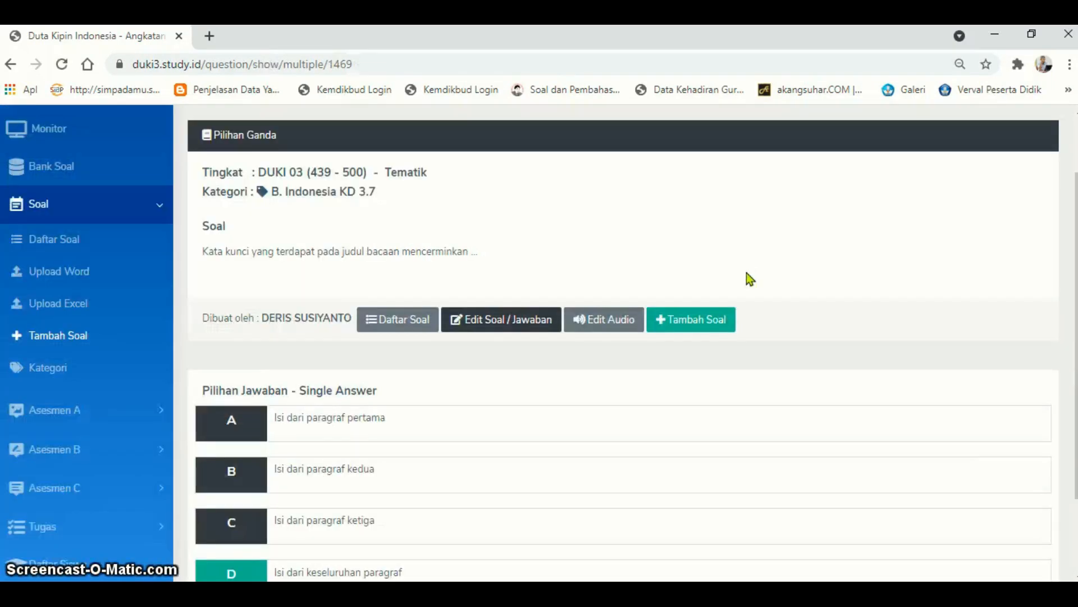
# Start a new Isian / Essay question for Tingkat DUKI 03 (439 - 500), Mapel Tematik, with Kategori B. Indonesia KD 3.7.
pyautogui.scroll(-2, 746, 275)
pyautogui.scroll(3, 618, 381)
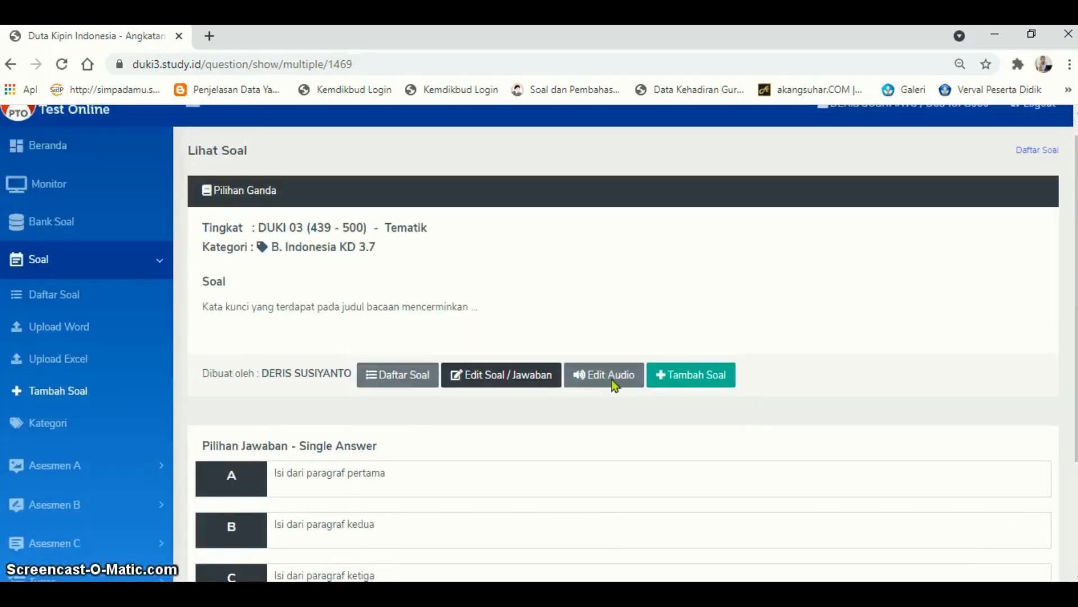
pyautogui.click(696, 383)
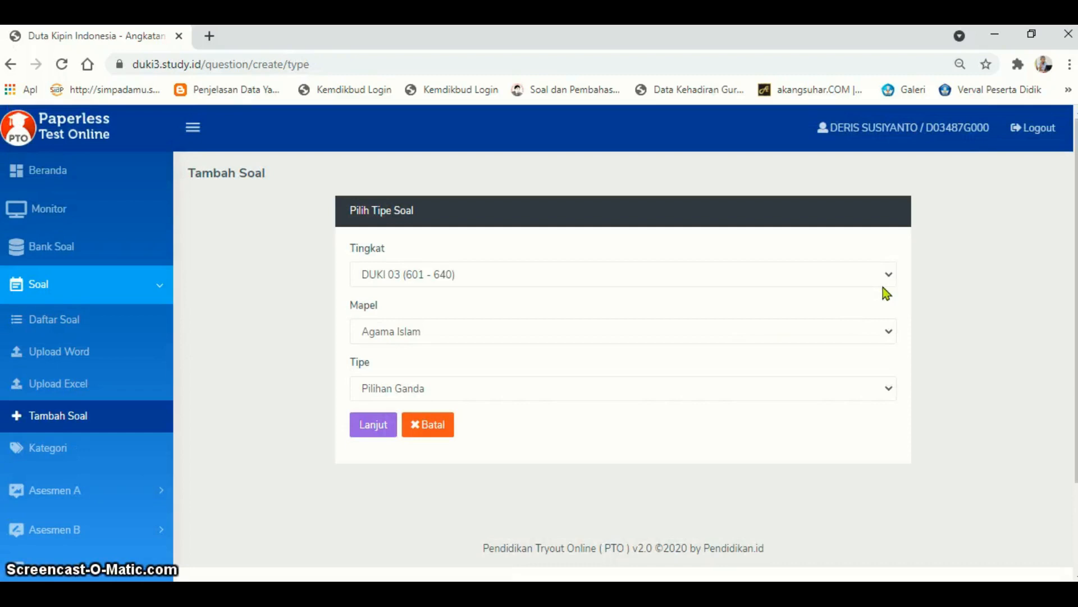
pyautogui.click(887, 284)
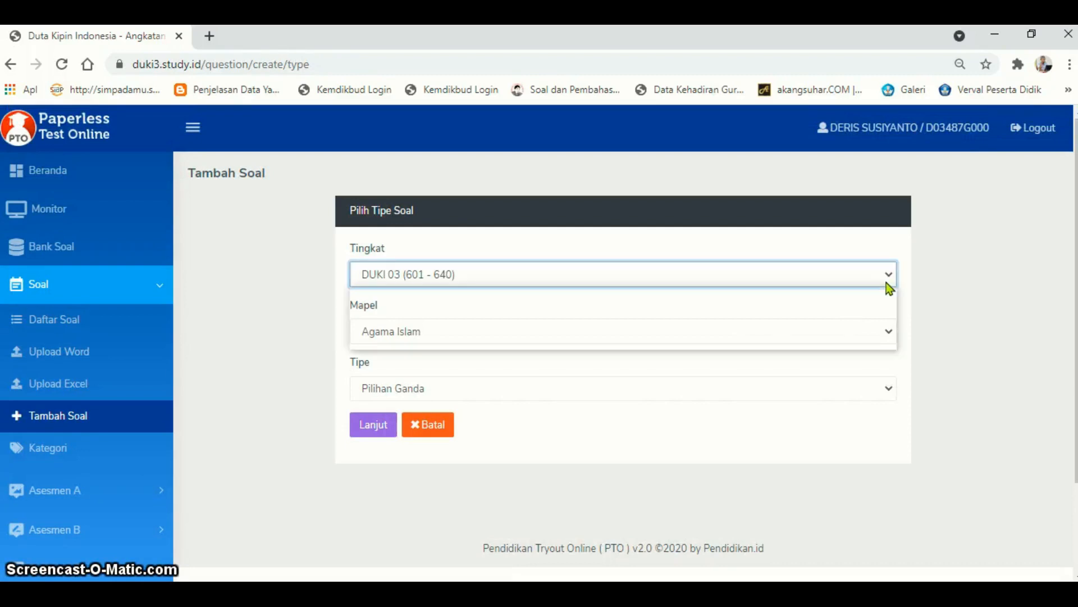
pyautogui.click(728, 339)
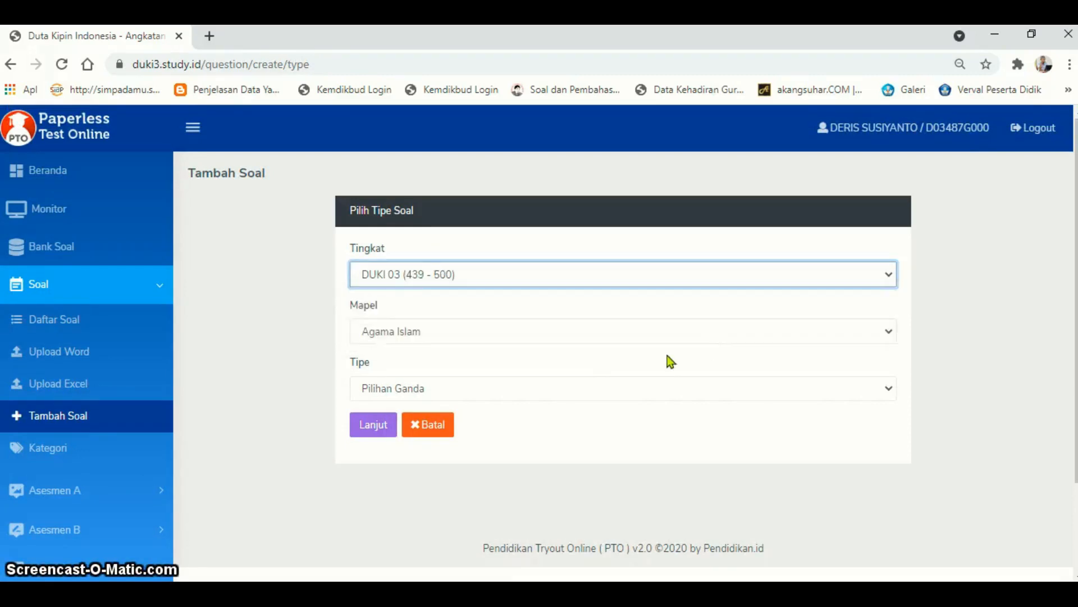
pyautogui.click(582, 337)
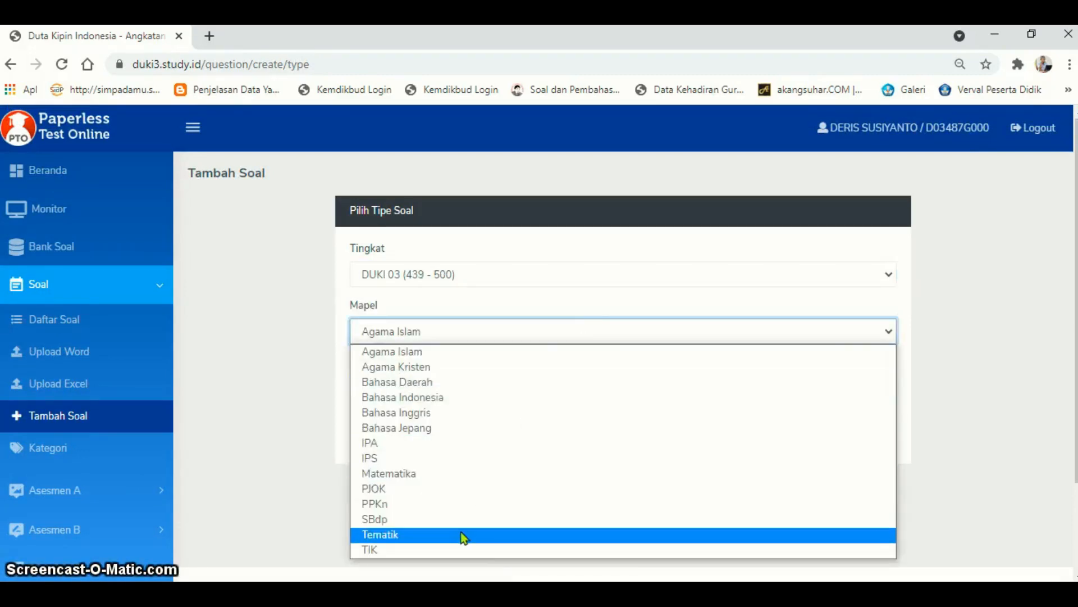
pyautogui.click(466, 392)
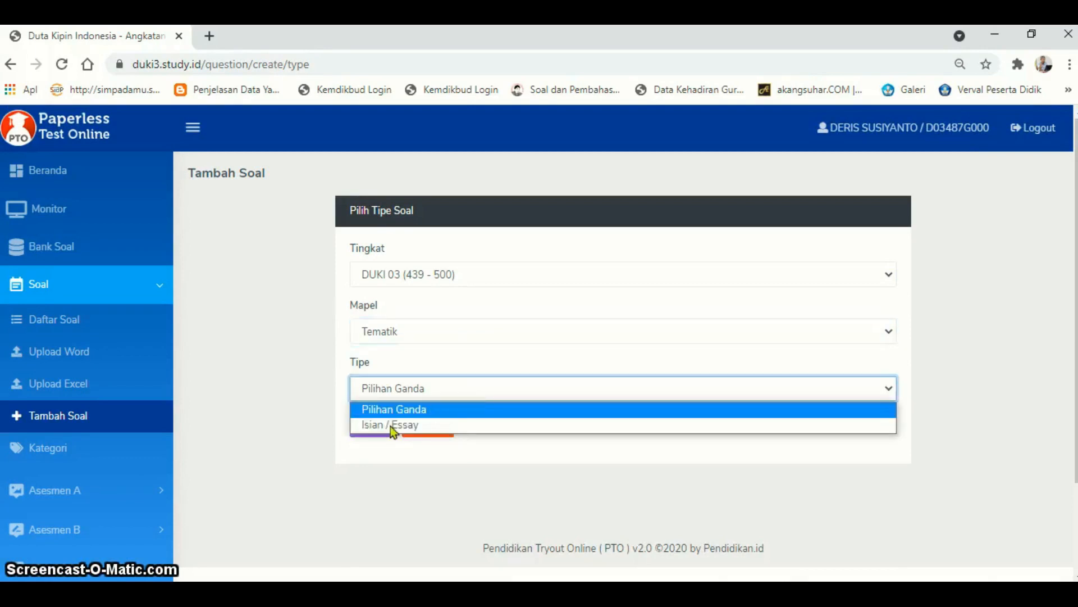
pyautogui.click(373, 426)
pyautogui.click(373, 428)
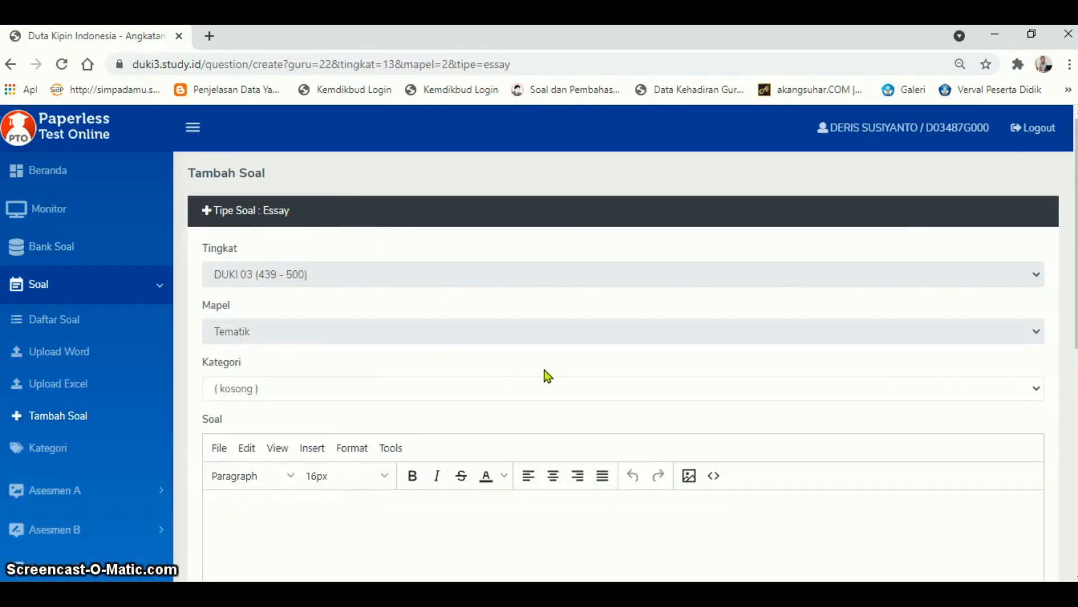
pyautogui.click(1036, 390)
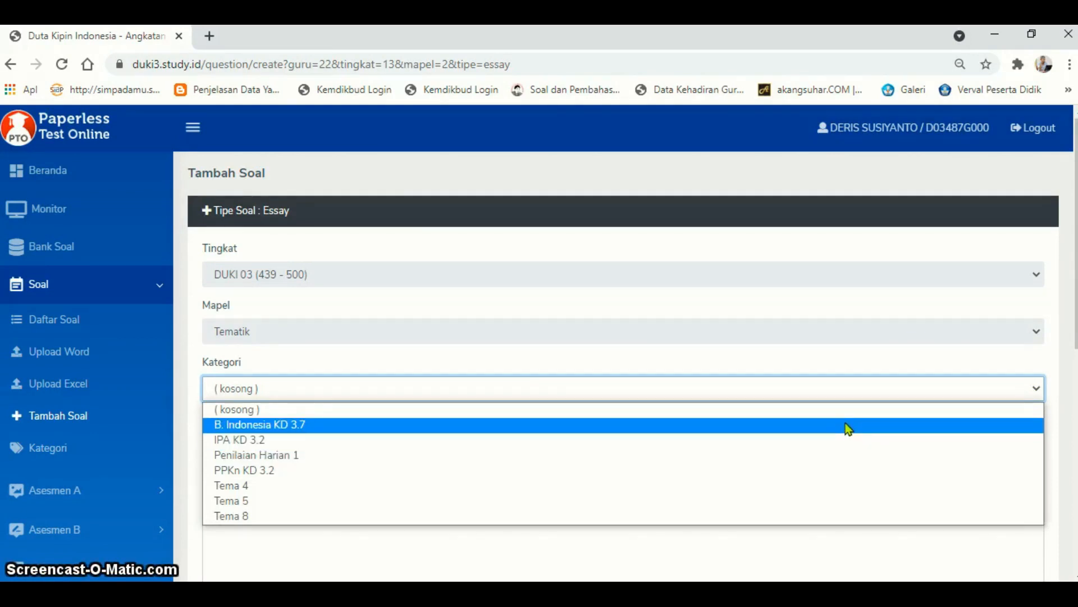
pyautogui.click(845, 423)
# Copy the essay question "Apa yang dimaksud dengan kata kunci ?" and its answer from the Word document into the Soal text.
pyautogui.scroll(-1, 846, 423)
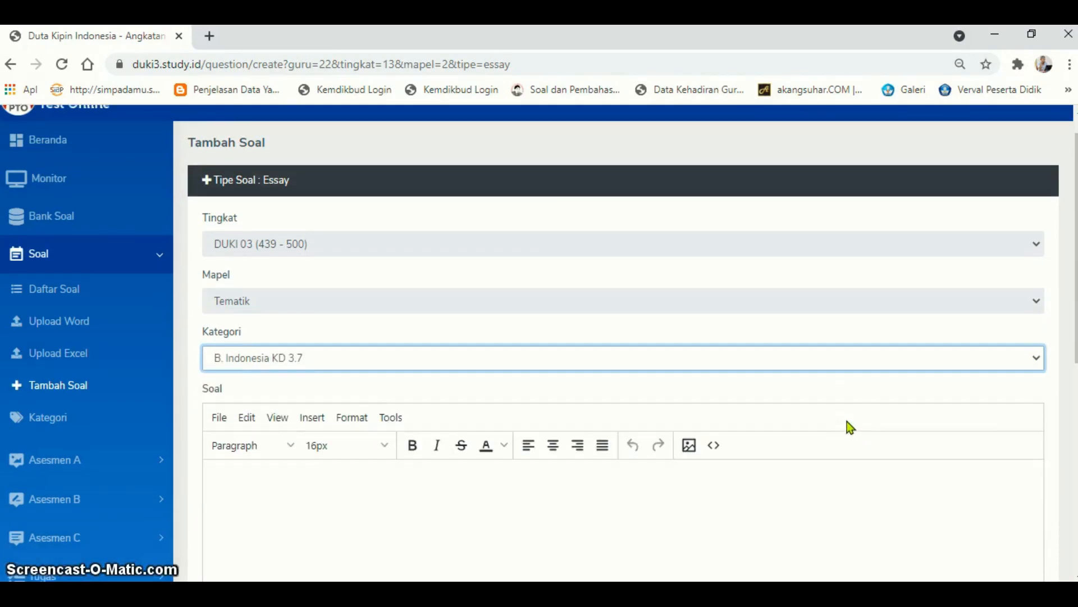
pyautogui.scroll(-1, 847, 423)
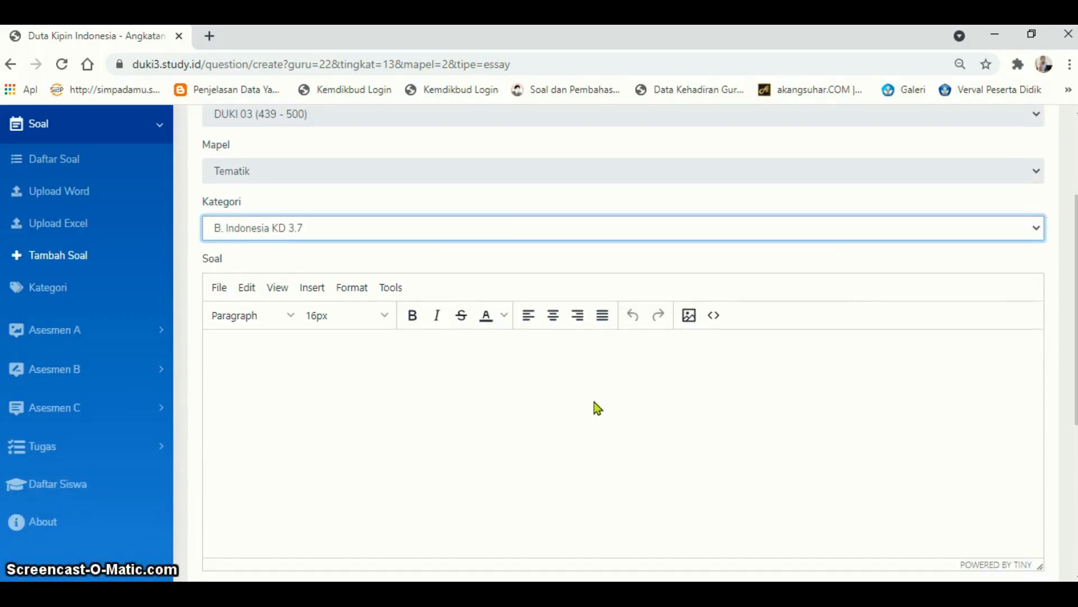
pyautogui.click(594, 401)
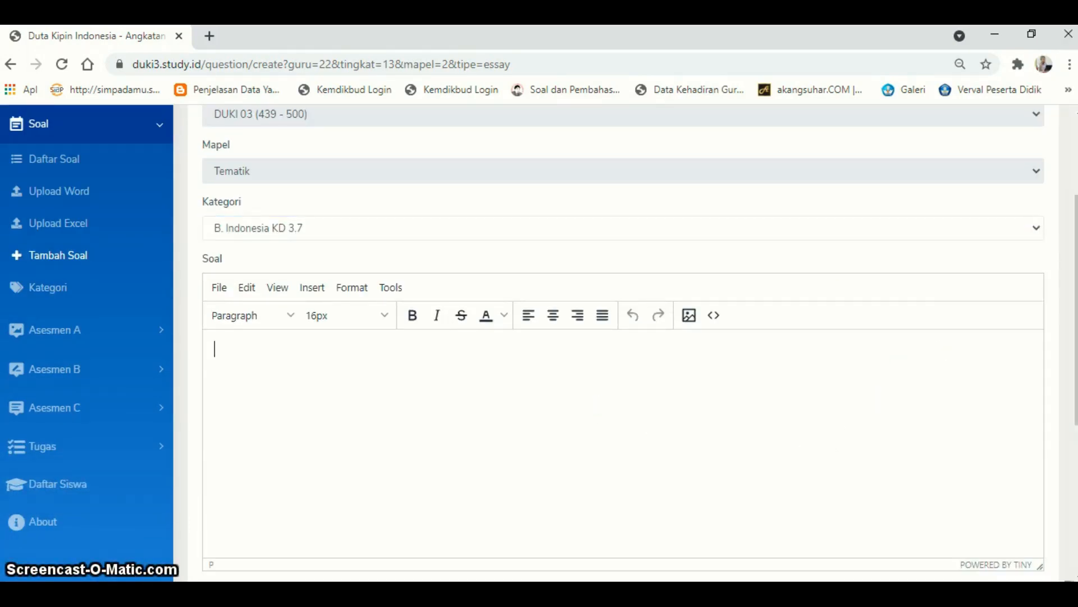
pyautogui.hotkey('alt', 'Tab')
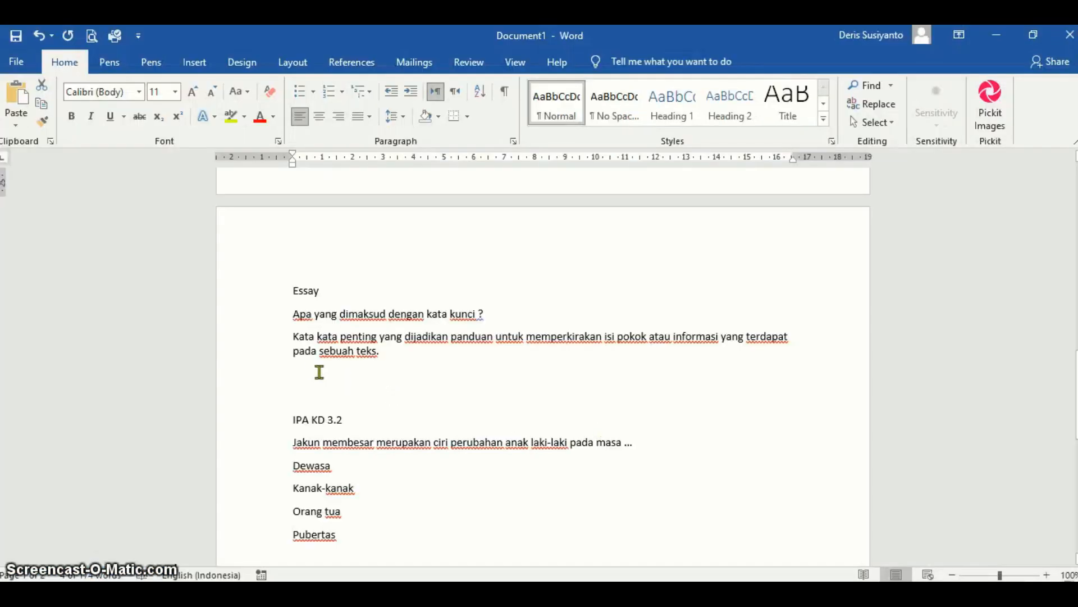
pyautogui.moveTo(294, 313); pyautogui.dragTo(393, 350)
pyautogui.hotkey('ctrl', 'c')
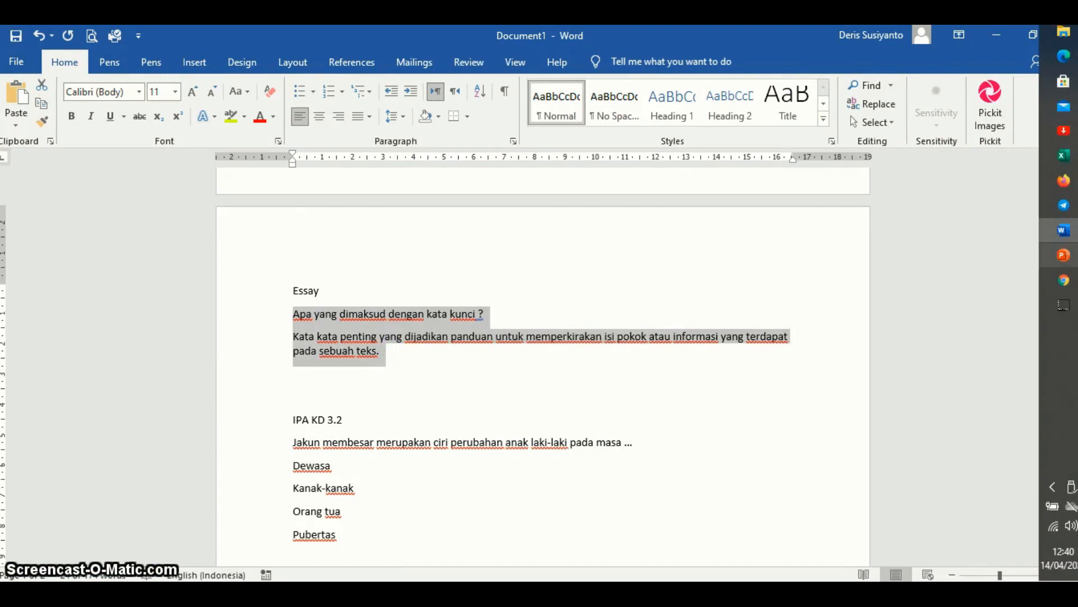
pyautogui.click(1063, 280)
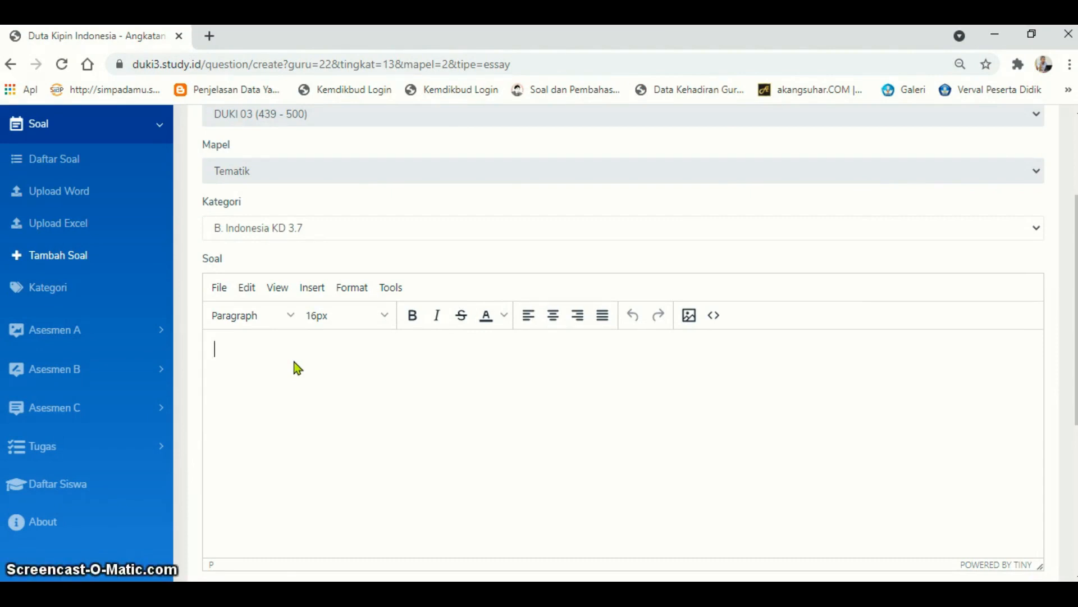
pyautogui.hotkey('ctrl', 'v')
# Move the answer sentence beginning "Kata kata penting" from the Soal text into Kunci Essay and submit the essay question.
pyautogui.scroll(-3, 297, 364)
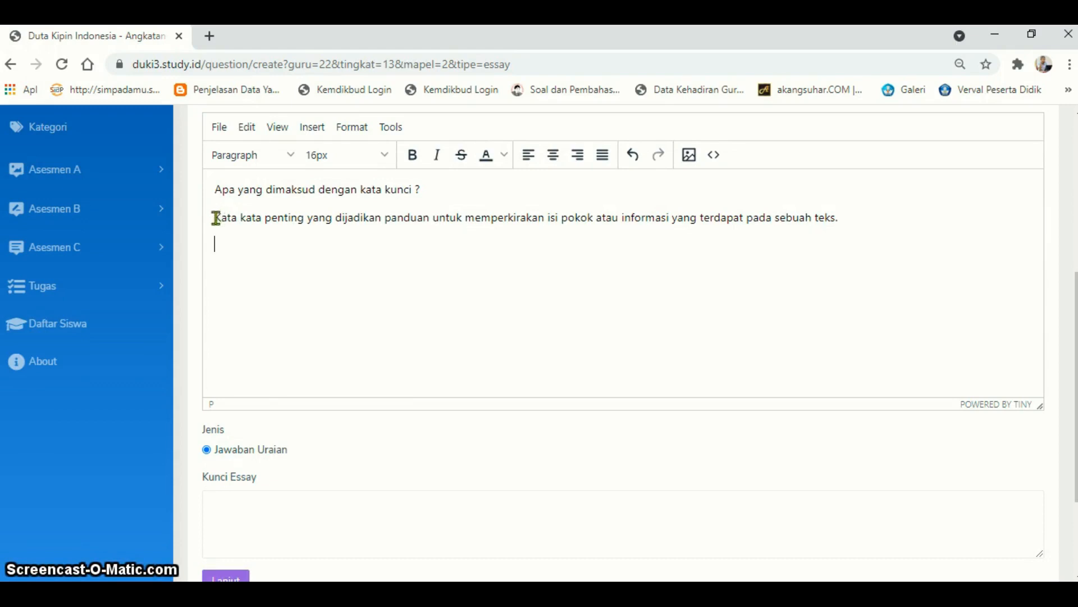
pyautogui.moveTo(216, 218); pyautogui.dragTo(857, 225)
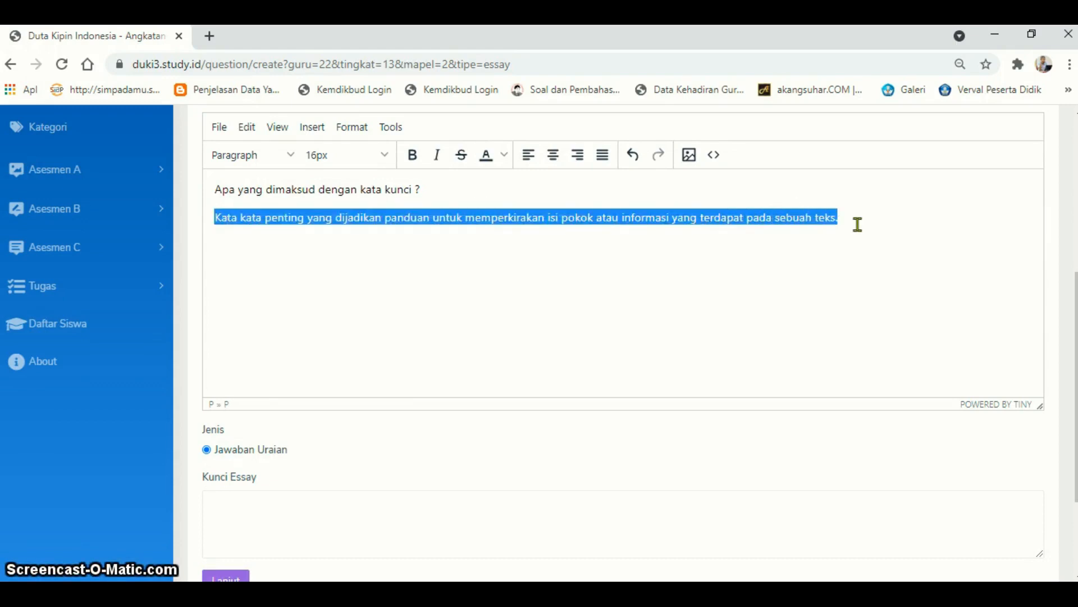
pyautogui.hotkey('ctrl', 'x')
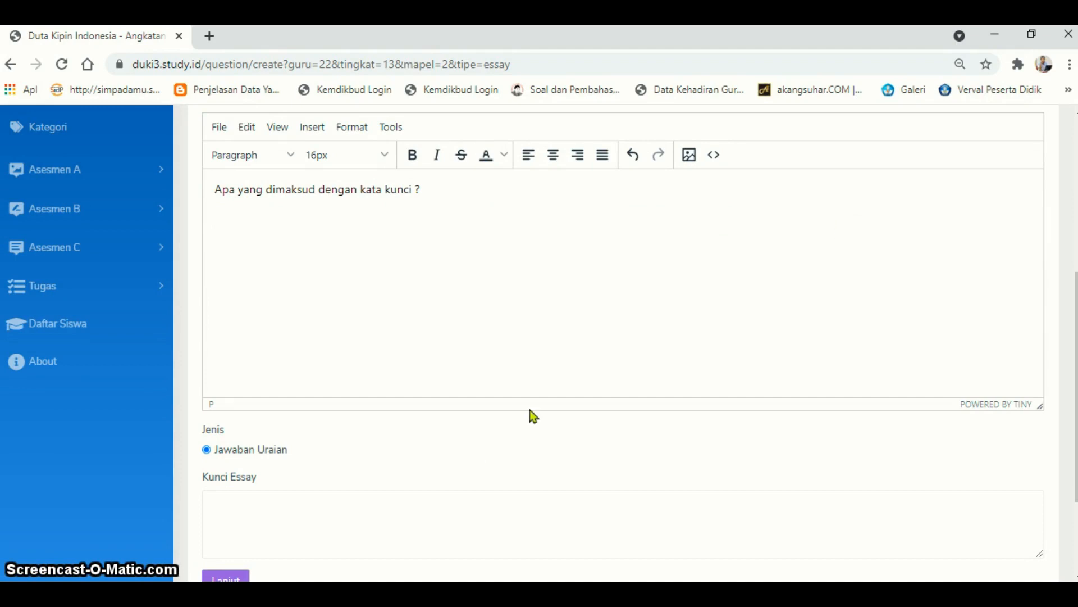
pyautogui.scroll(-3, 534, 416)
pyautogui.click(336, 364)
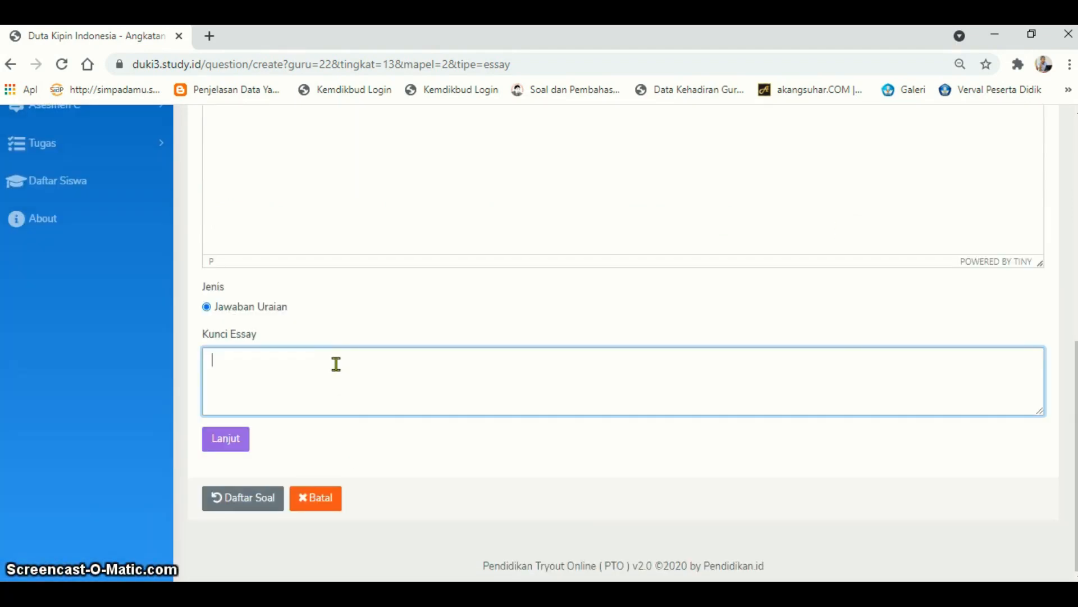
pyautogui.hotkey('ctrl', 'v')
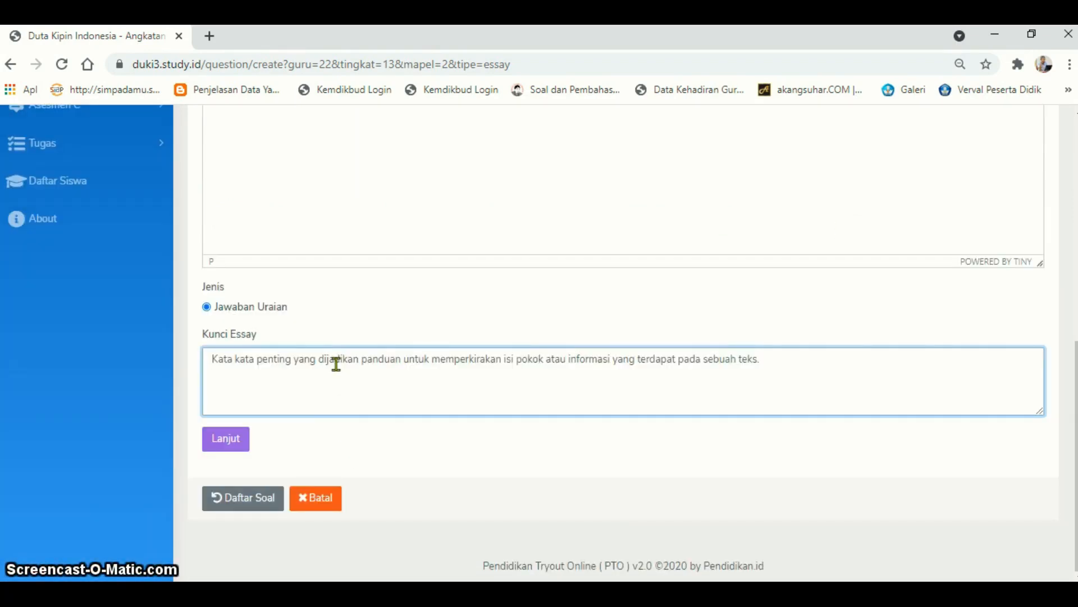
pyautogui.click(231, 447)
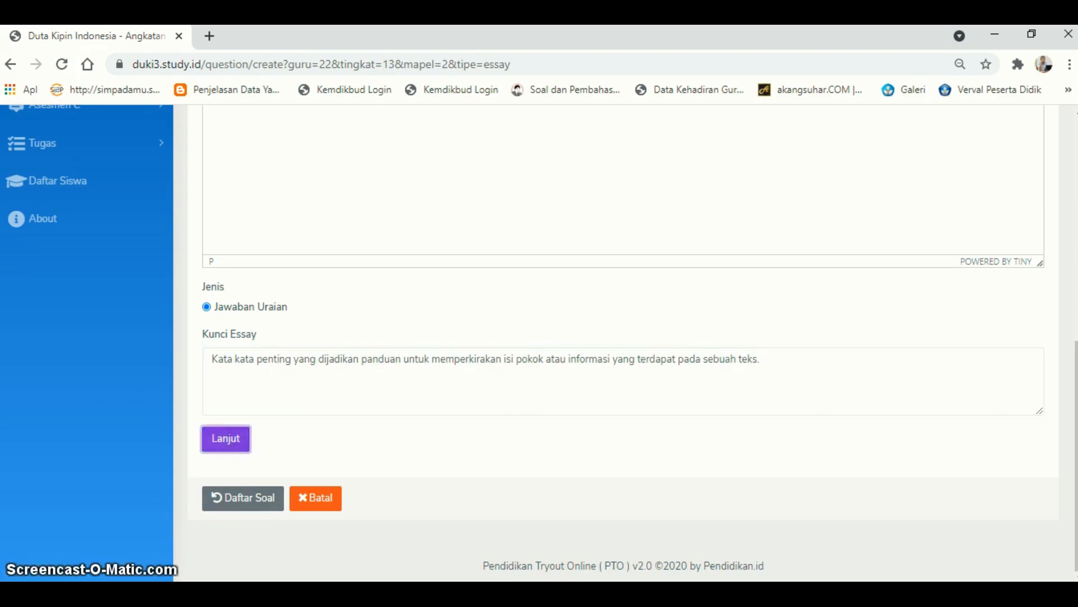
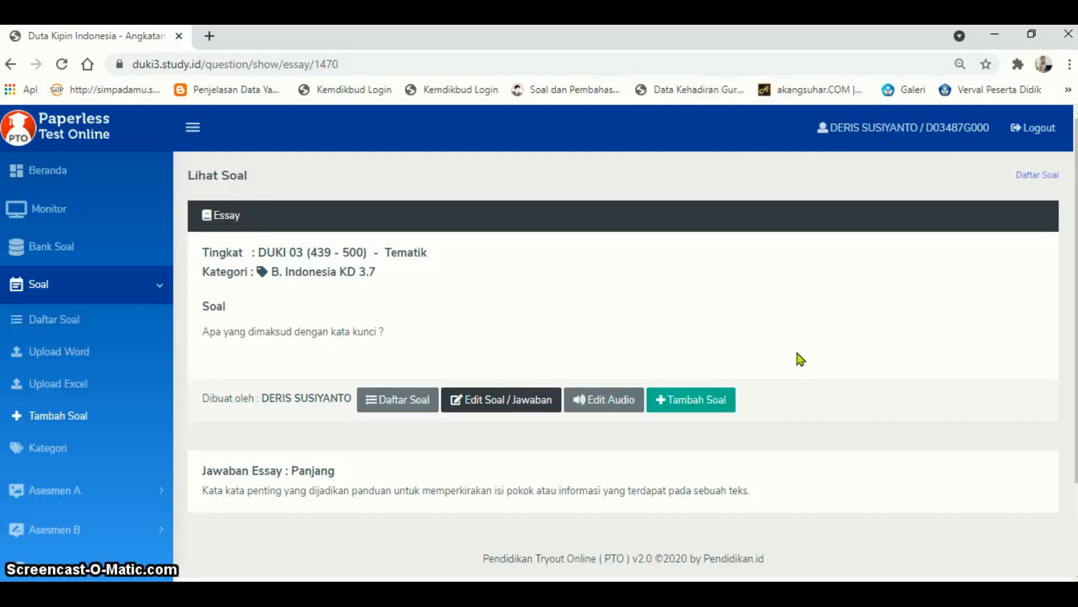
# Start a new Pilihan Ganda question for Tingkat DUKI 03 (439 - 500), Mapel Tematik, with Kategori IPA KD 3.2.
pyautogui.scroll(-2, 798, 355)
pyautogui.scroll(2, 797, 355)
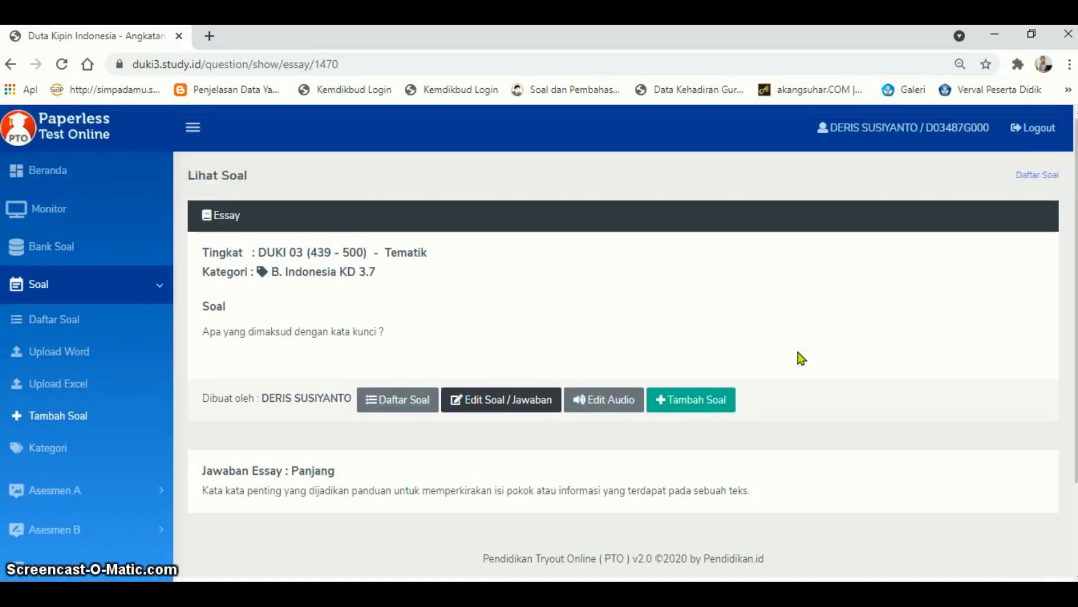
pyautogui.scroll(-2, 799, 357)
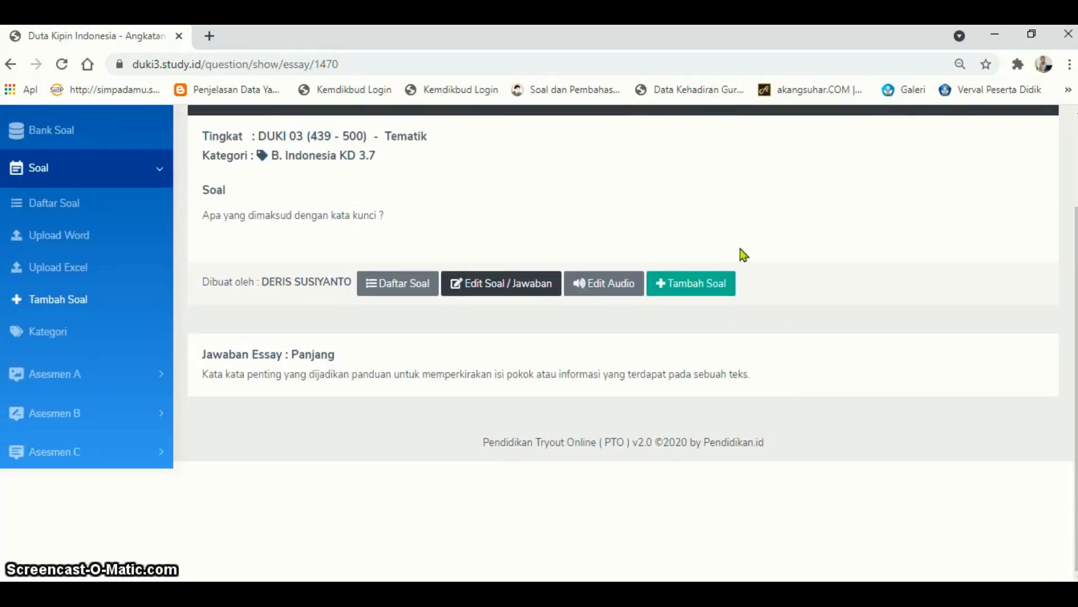
pyautogui.click(694, 291)
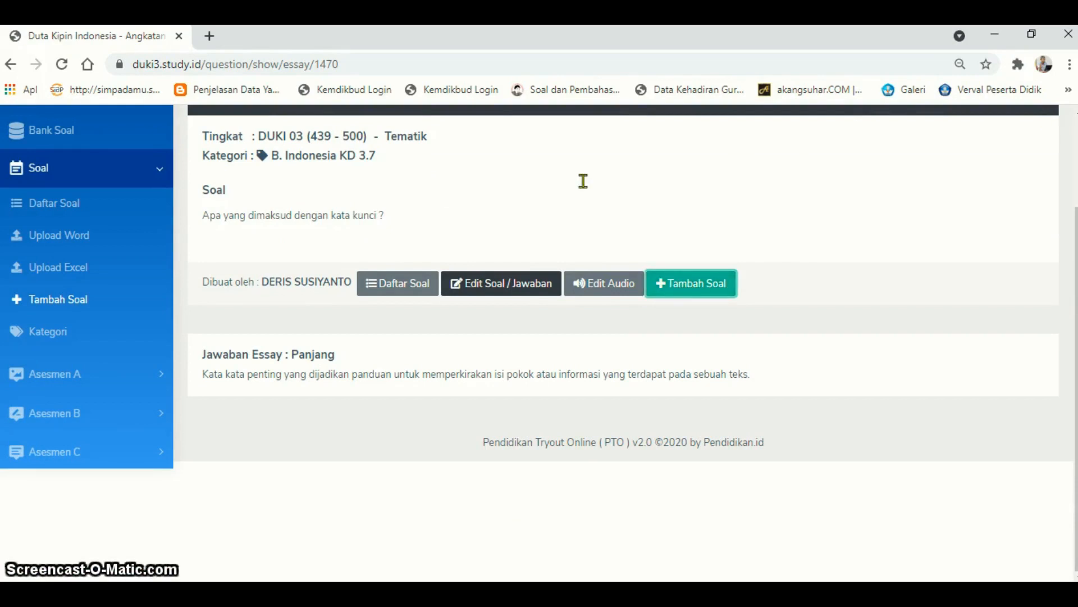
pyautogui.click(686, 282)
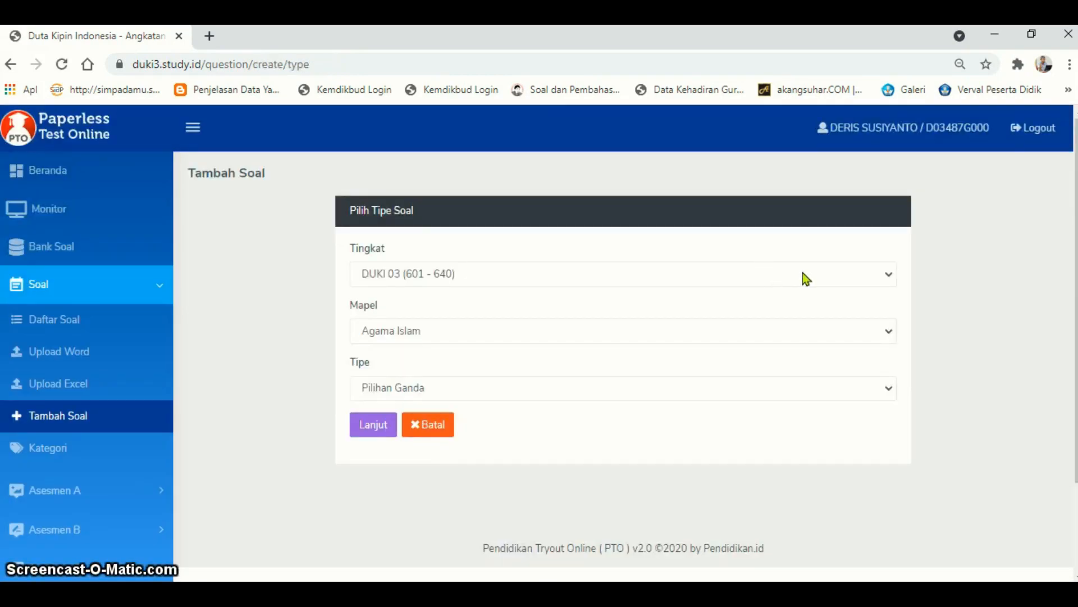
pyautogui.click(805, 277)
pyautogui.click(553, 340)
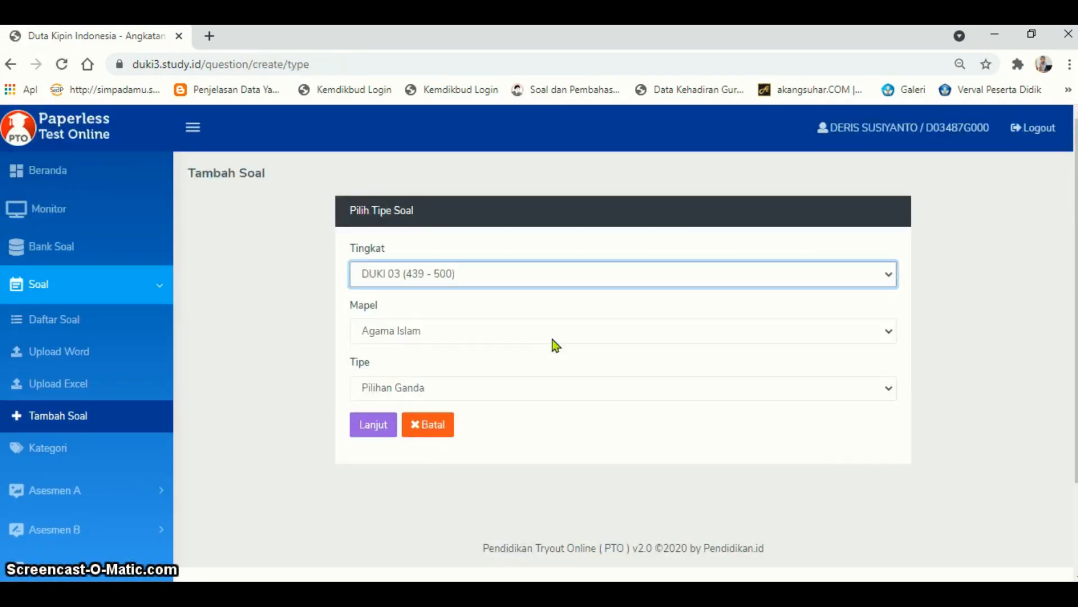
pyautogui.click(552, 335)
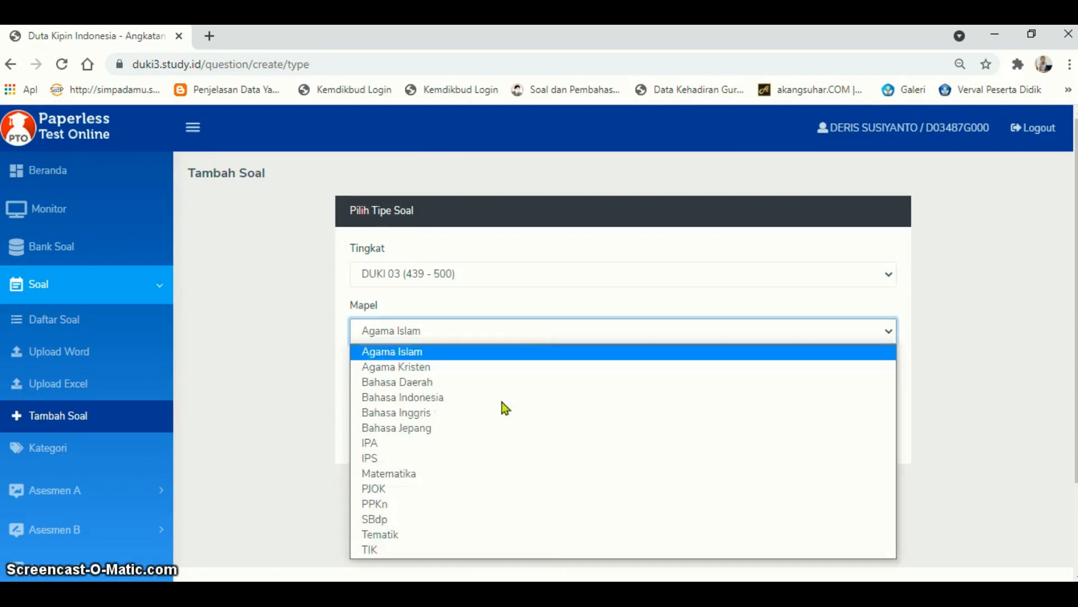
pyautogui.click(445, 534)
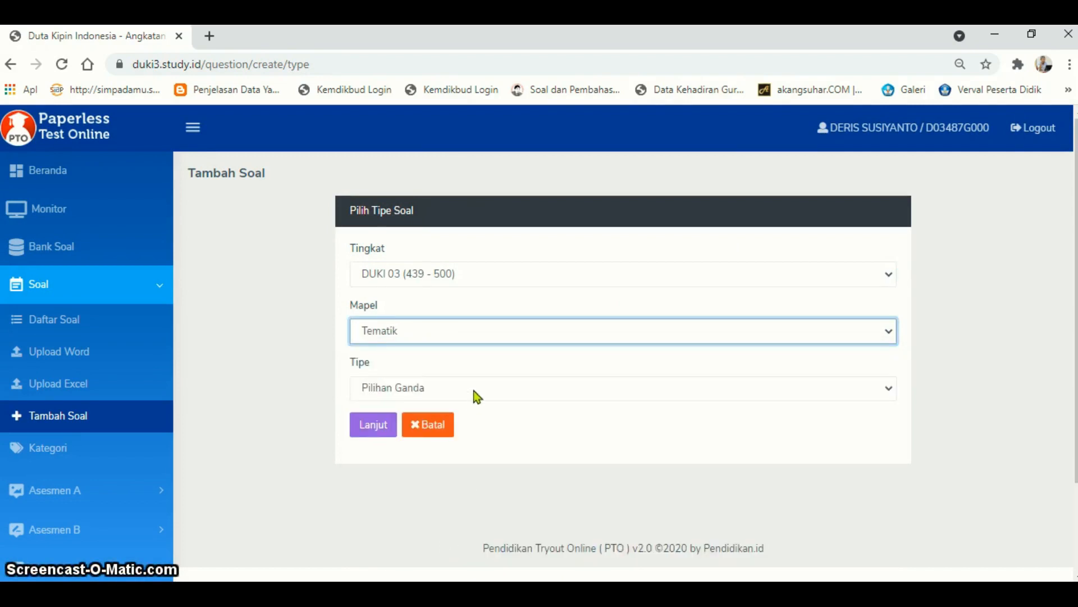
pyautogui.click(373, 431)
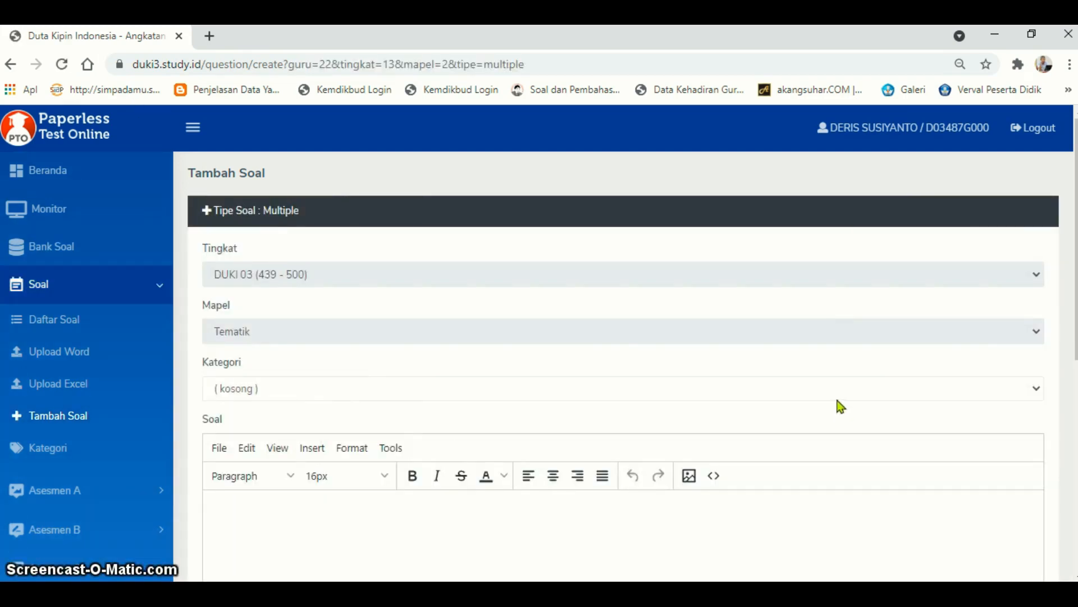
pyautogui.click(1036, 389)
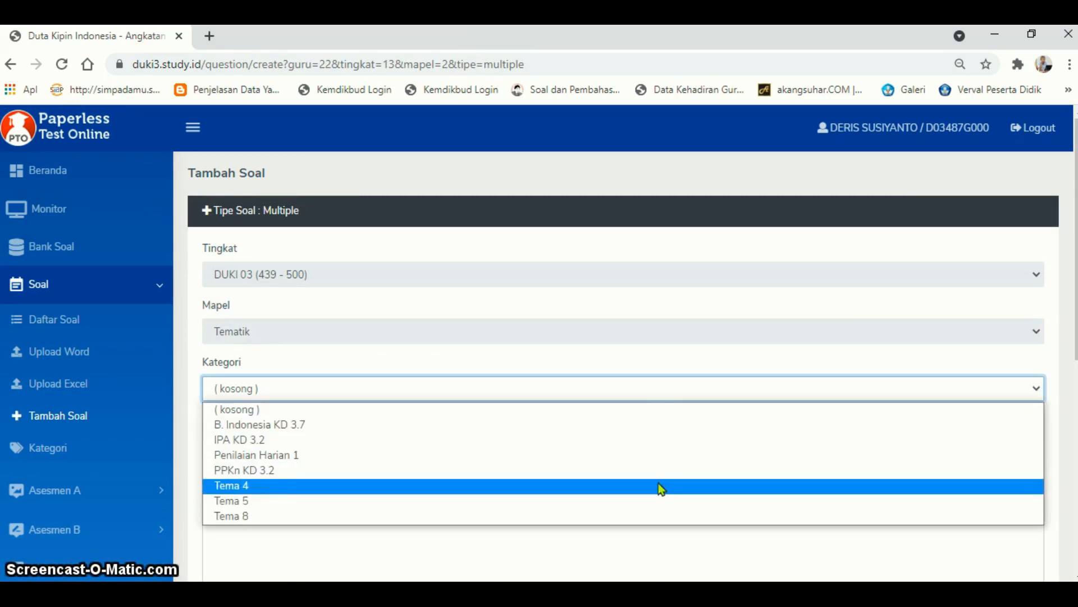
pyautogui.click(673, 444)
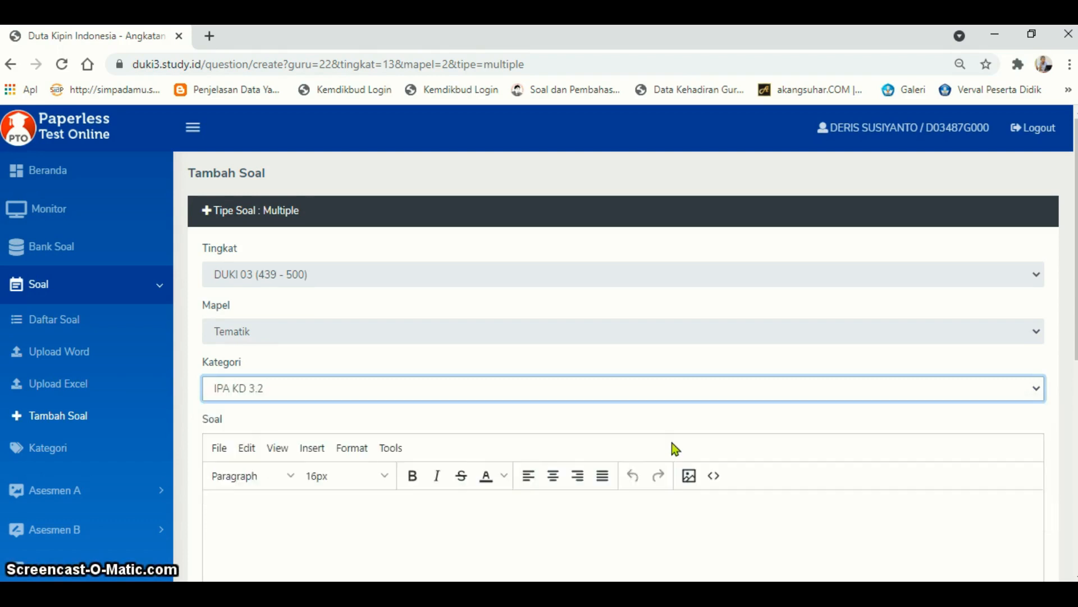
# Copy the question "Jakun membesar merupakan ciri perubahan anak laki-laki pada masa ..." from the Word document into the Soal text.
pyautogui.scroll(-3, 843, 469)
pyautogui.click(669, 400)
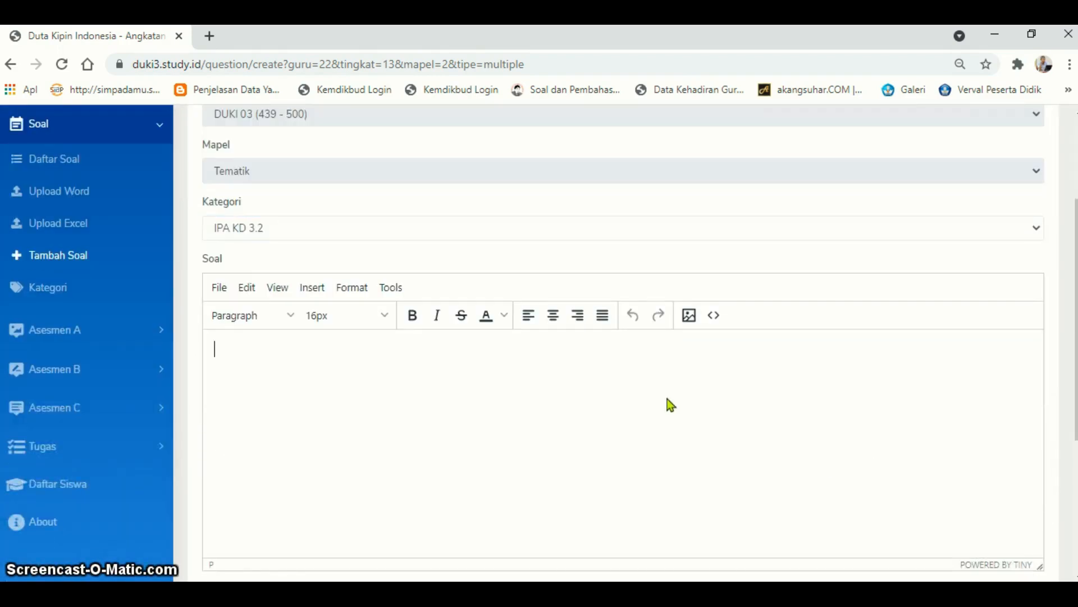
pyautogui.click(1070, 228)
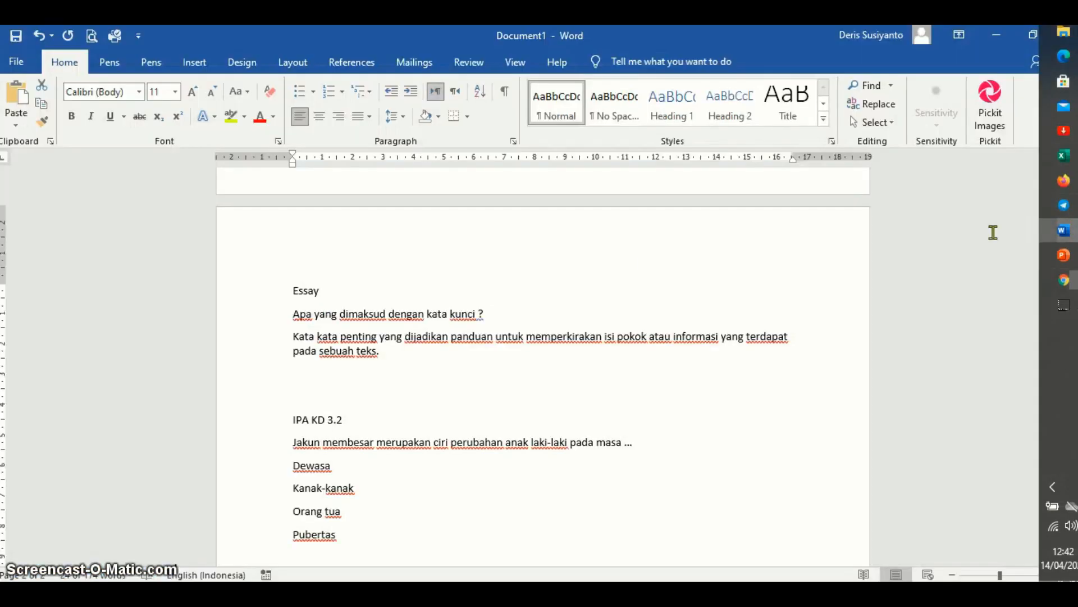
pyautogui.scroll(-3, 414, 408)
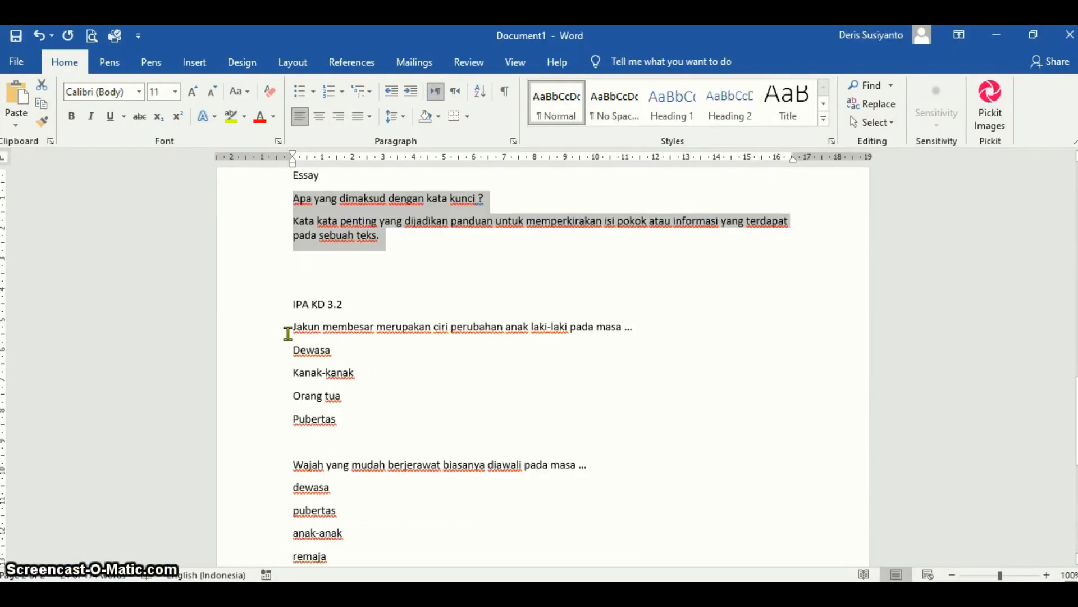
pyautogui.moveTo(294, 325); pyautogui.dragTo(670, 340)
pyautogui.hotkey('ctrl', 'c')
pyautogui.moveTo(1075, 306)
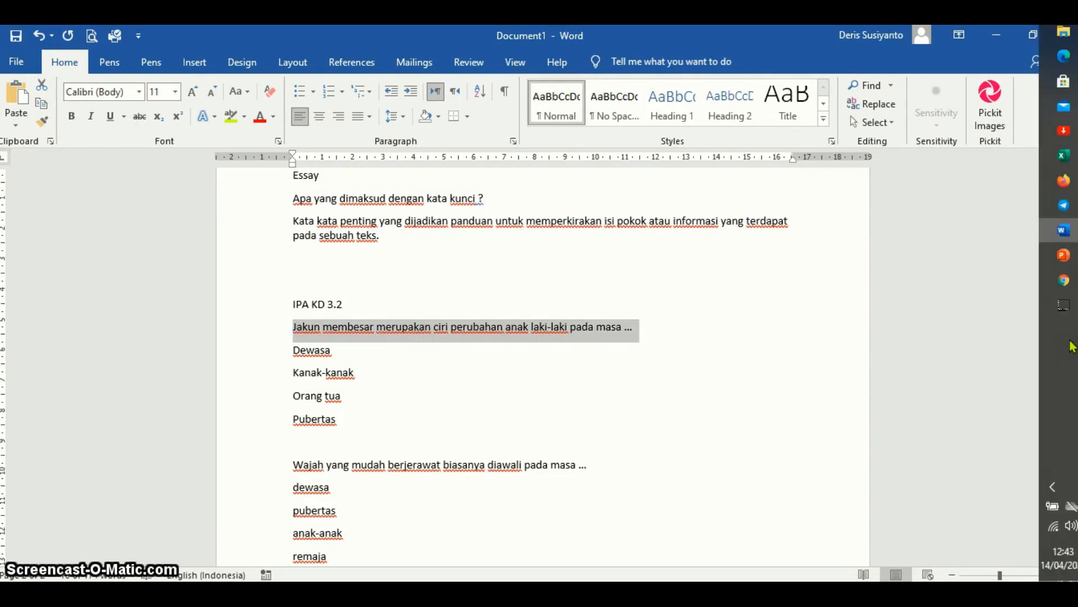
pyautogui.click(1063, 279)
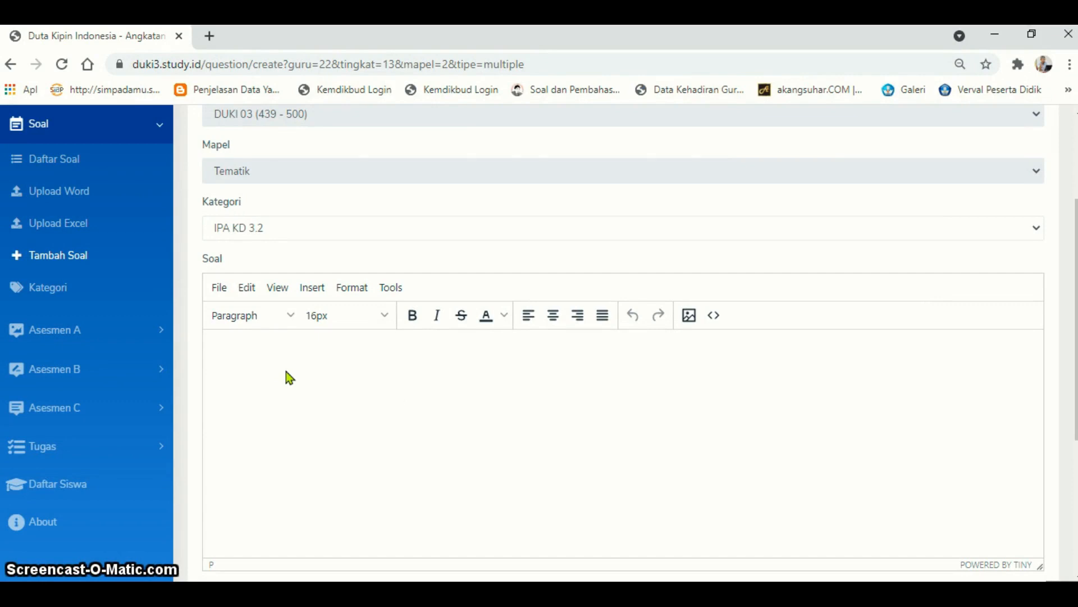
pyautogui.hotkey('ctrl', 'v')
# Set Varian Pilihan to 4 (A, B, C, D) and Jenis to SINGLE Answer, and continue to the answer form.
pyautogui.scroll(-4, 380, 403)
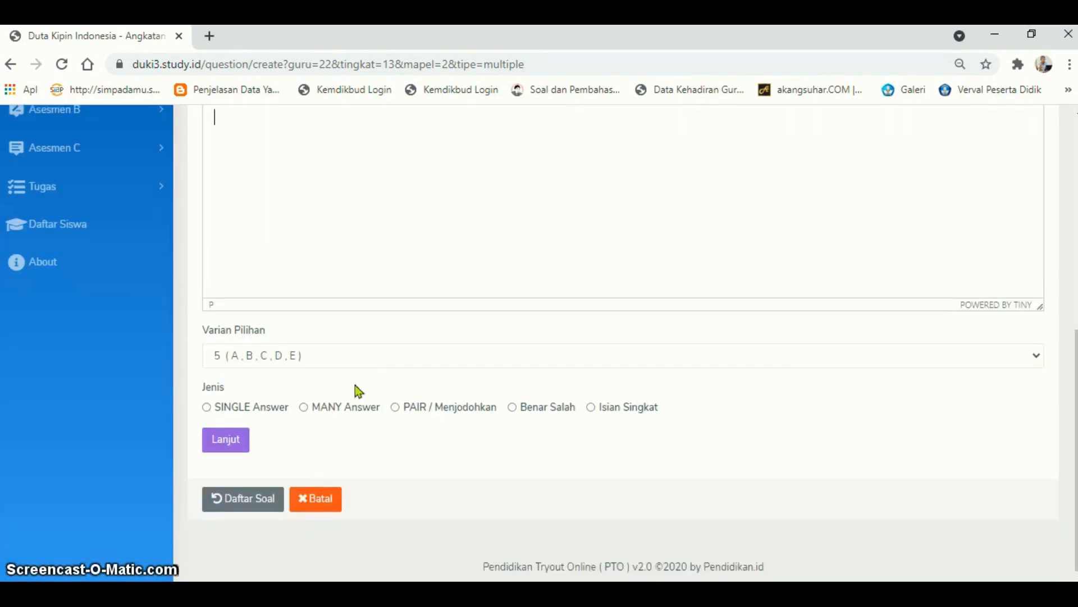
pyautogui.click(250, 356)
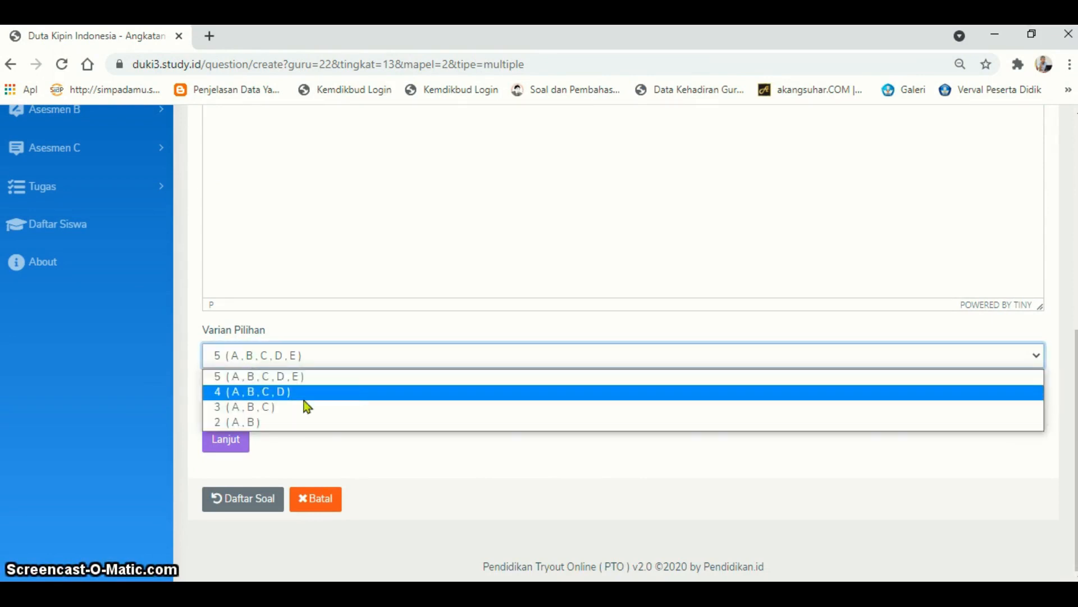
pyautogui.click(284, 392)
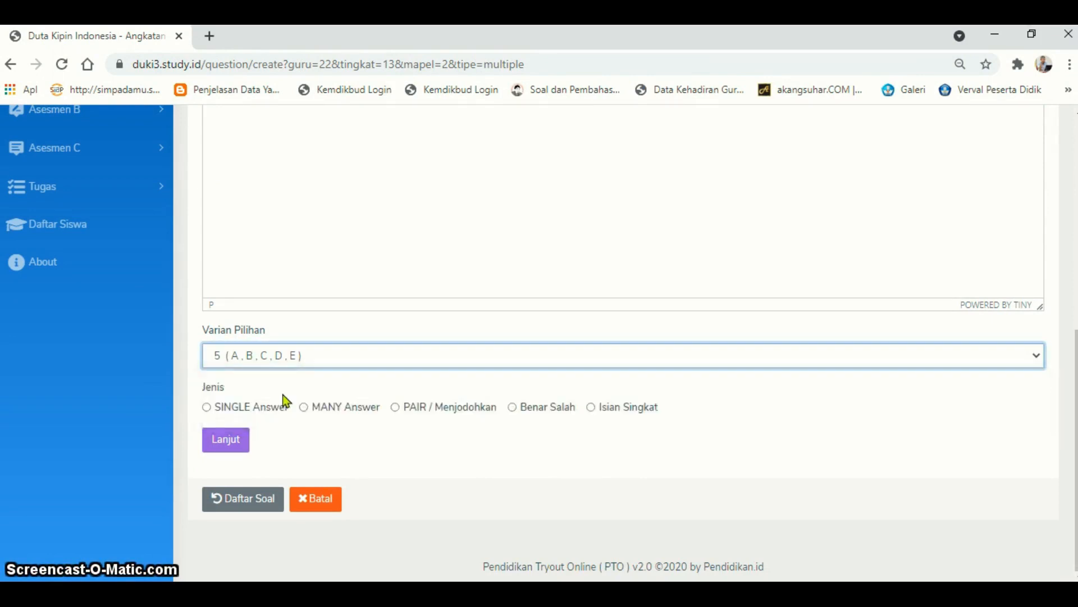
pyautogui.click(207, 406)
pyautogui.click(226, 439)
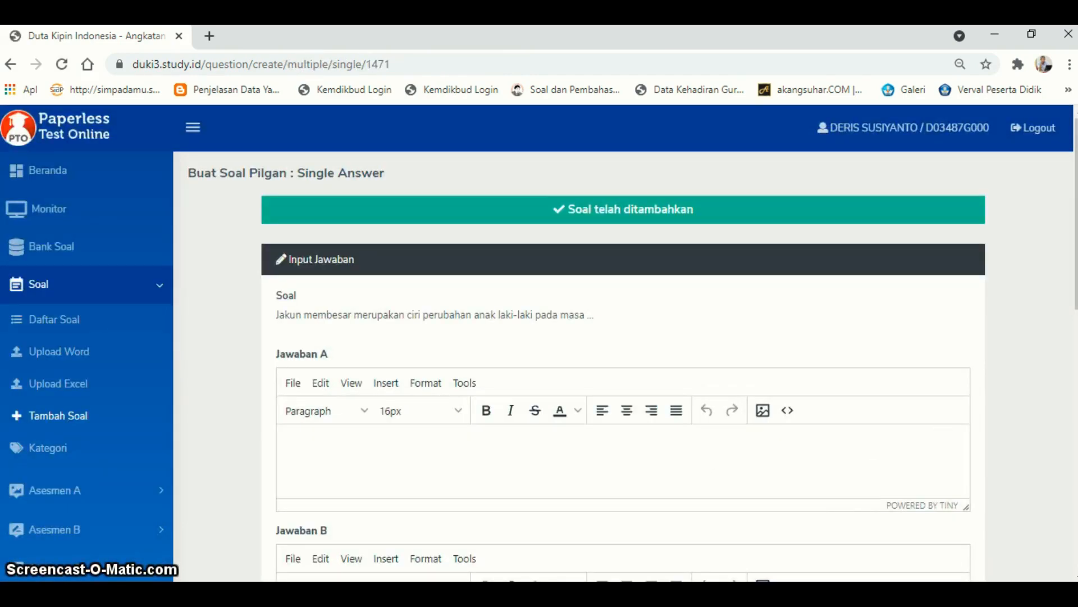
# Copy the four answers Dewasa, Kanak-kanak, Orang tua and Pubertas from the Word document into Jawaban A.
pyautogui.click(1063, 229)
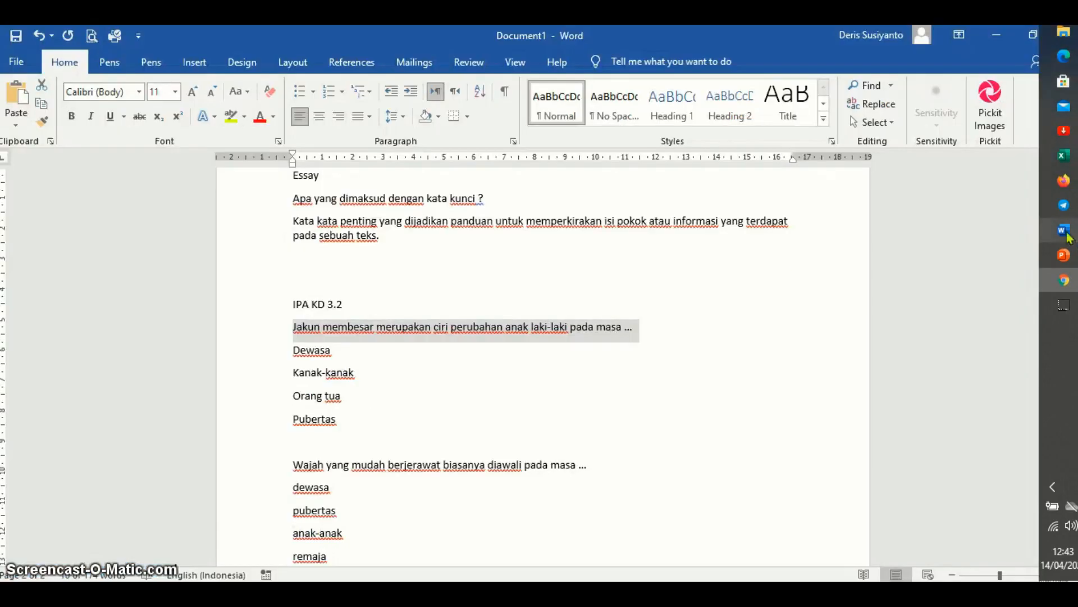
pyautogui.moveTo(289, 349); pyautogui.dragTo(357, 421)
pyautogui.hotkey('ctrl', 'c')
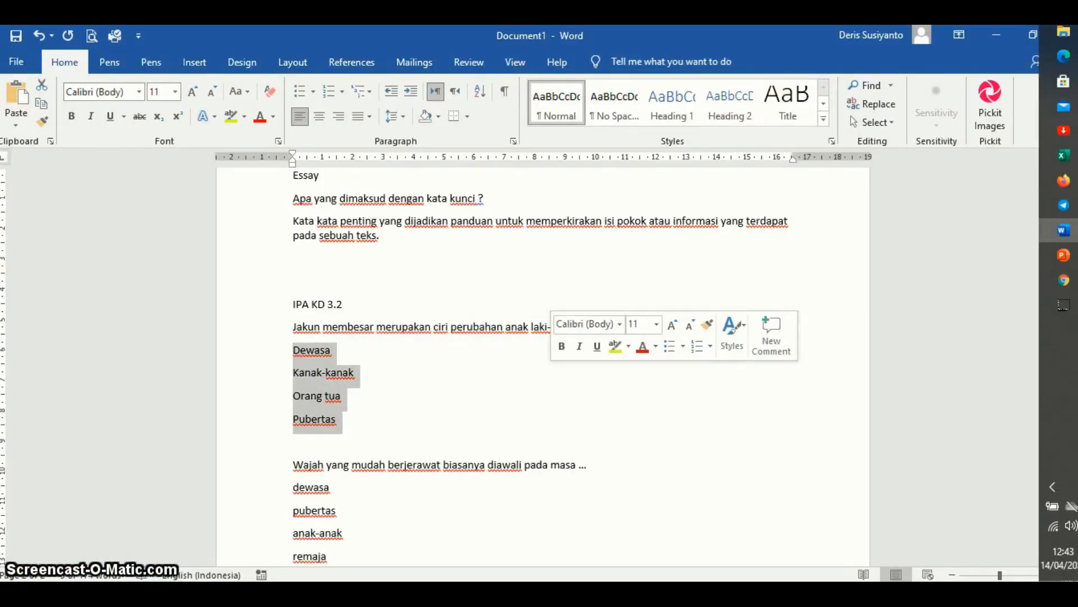
pyautogui.click(1063, 283)
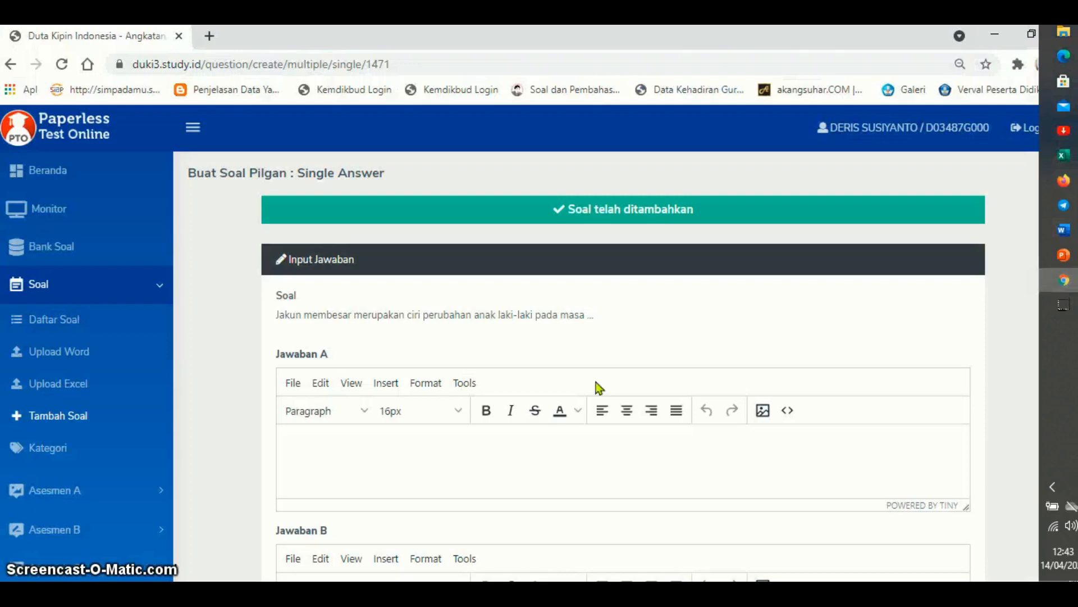
pyautogui.click(343, 446)
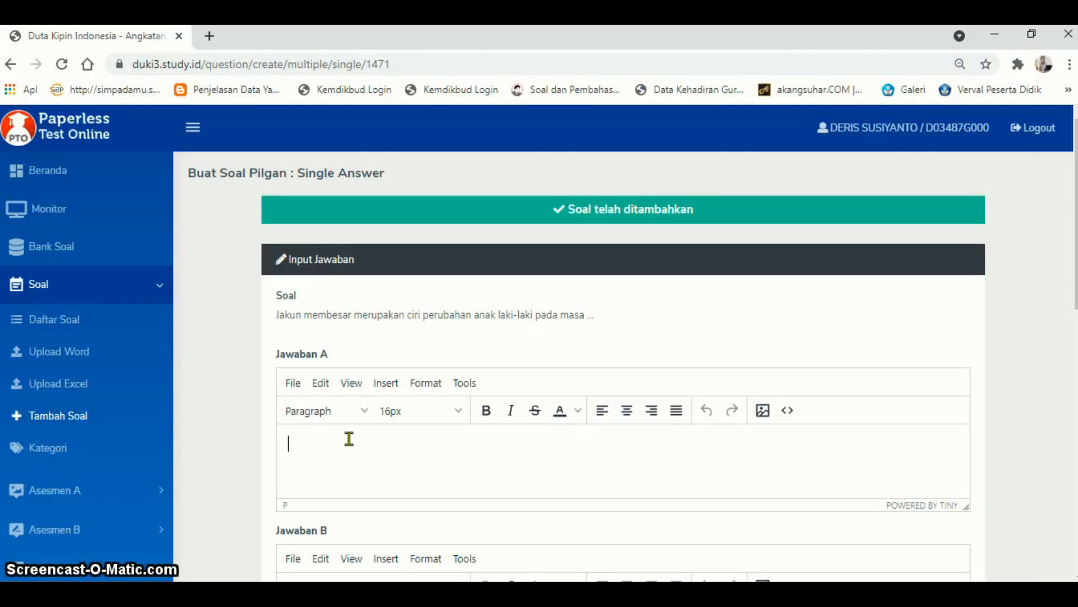
pyautogui.hotkey('ctrl', 'v')
pyautogui.scroll(2, 353, 479)
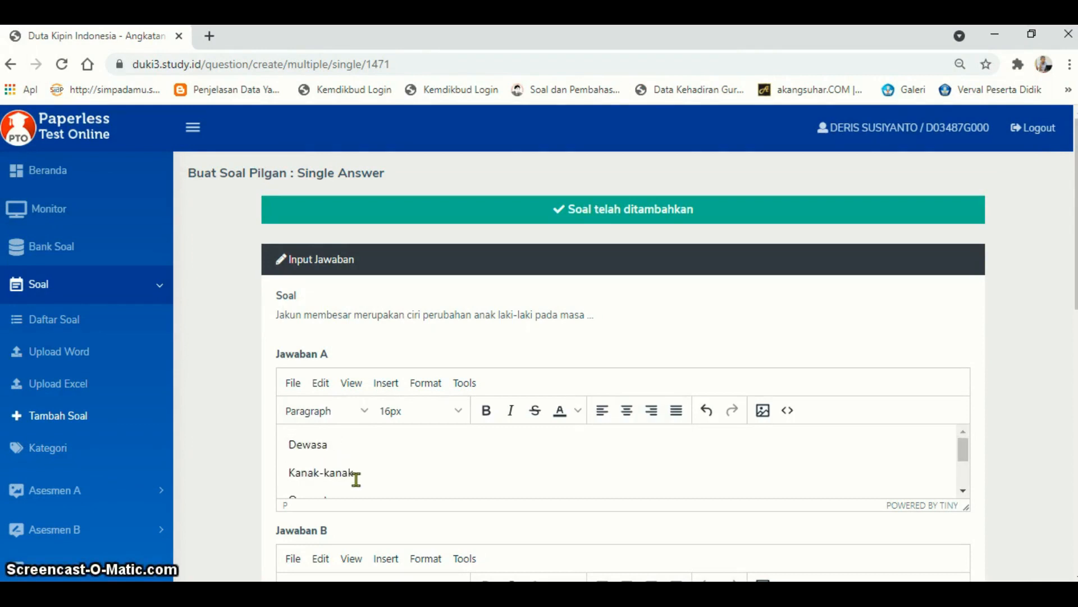
pyautogui.scroll(-2, 324, 474)
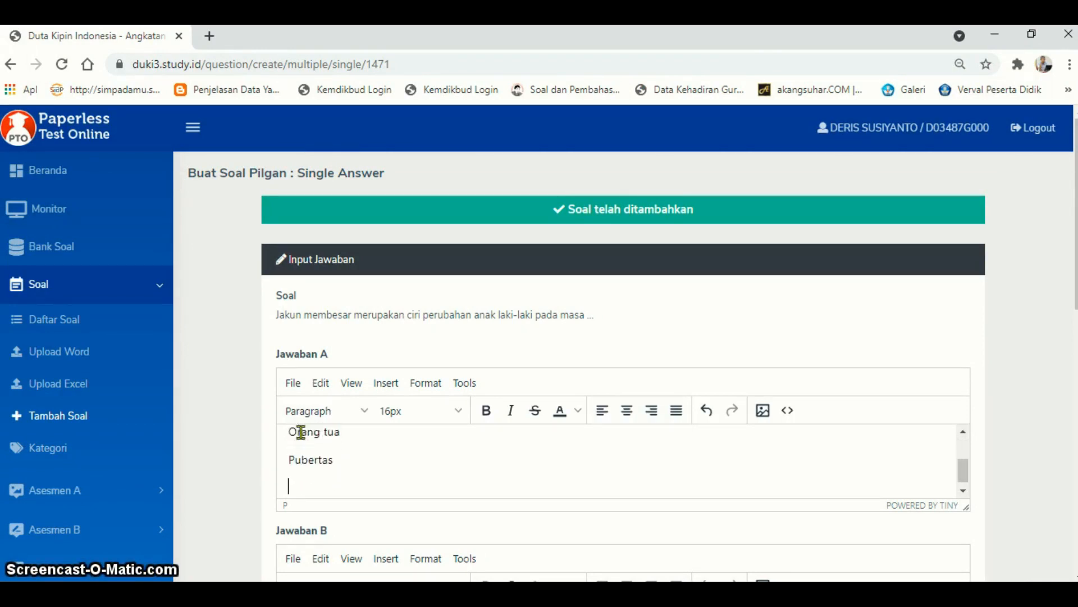
# Move the answer "Kanak-kanak" from Jawaban A into Jawaban B.
pyautogui.scroll(3, 301, 431)
pyautogui.moveTo(291, 475); pyautogui.dragTo(360, 470)
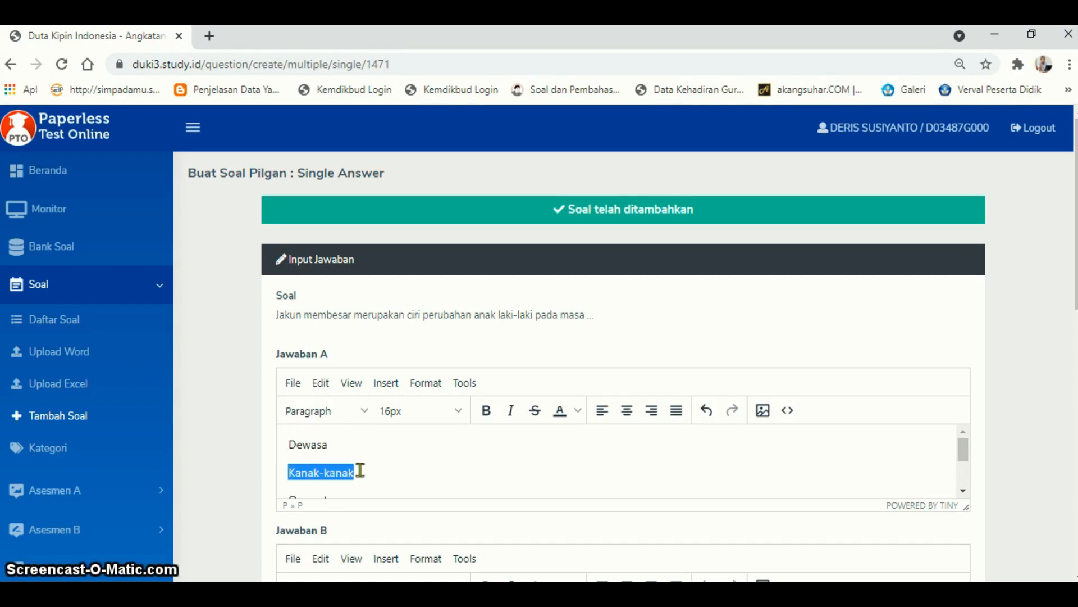
pyautogui.scroll(-2, 373, 459)
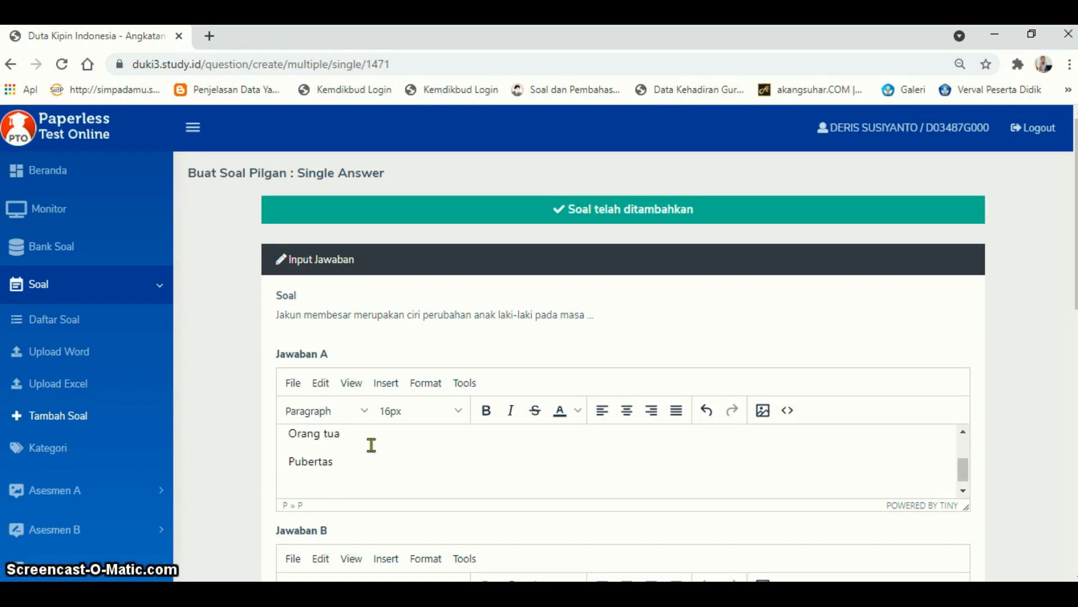
pyautogui.scroll(2, 368, 443)
pyautogui.hotkey('ctrl', 'x')
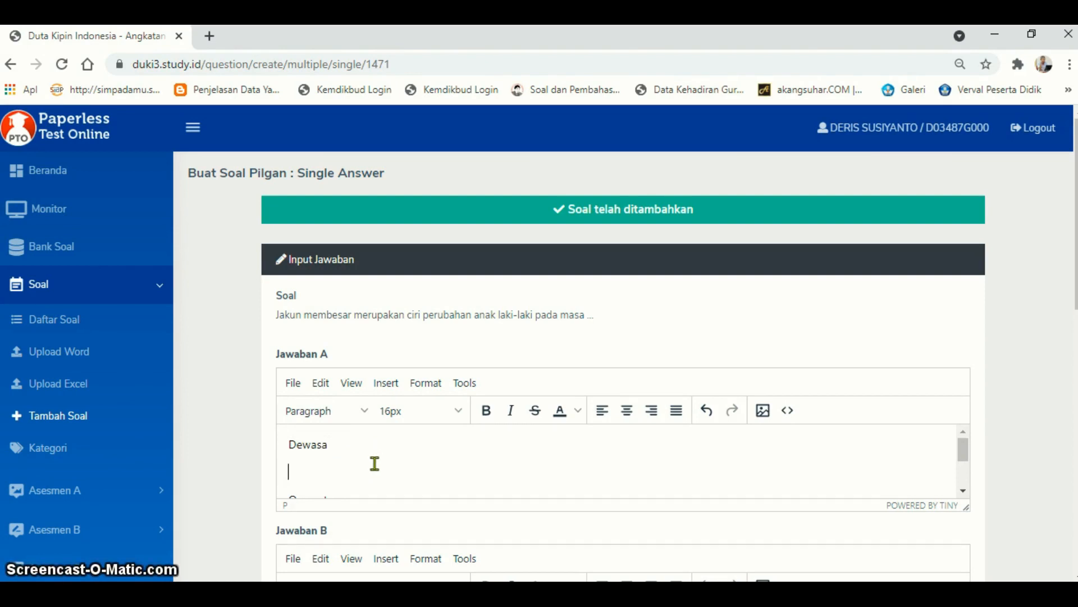
pyautogui.scroll(-2, 374, 463)
pyautogui.scroll(-3, 357, 576)
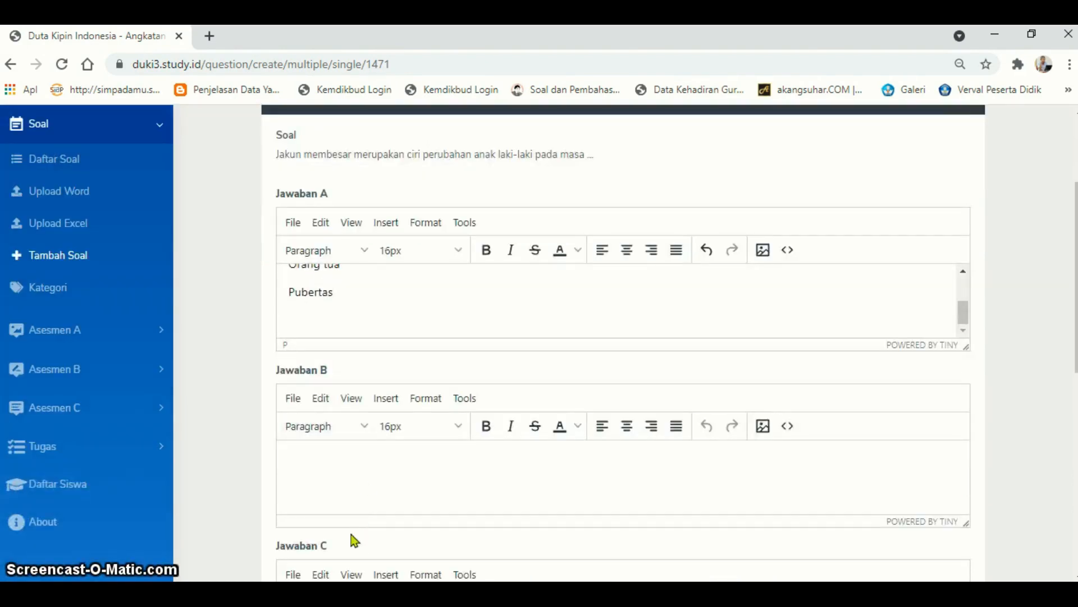
pyautogui.click(363, 472)
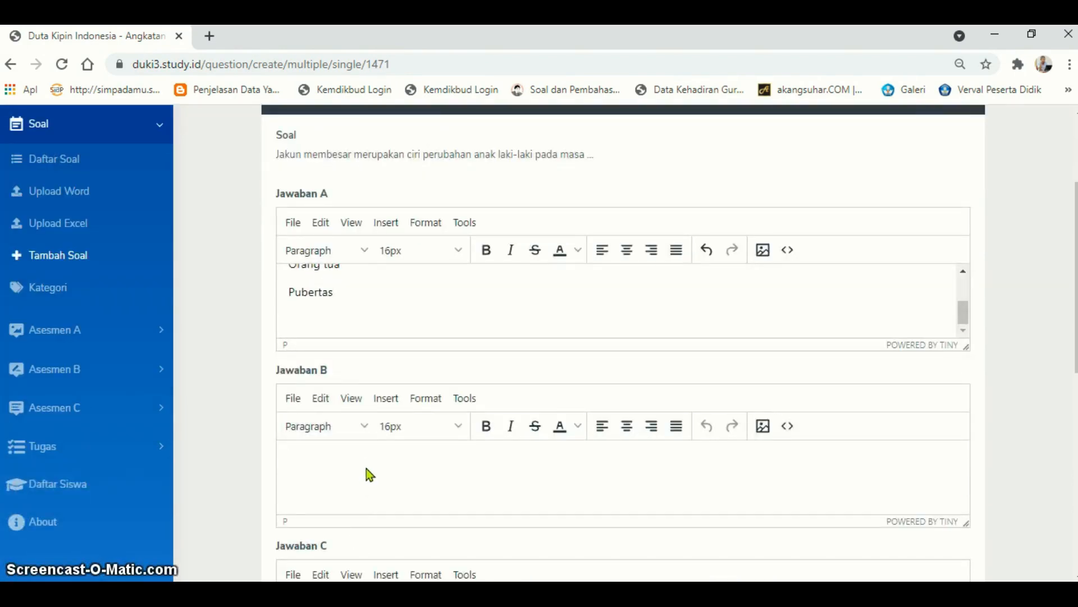
pyautogui.hotkey('ctrl', 'v')
# Move the answer "Orang tua" from Jawaban A into Jawaban C.
pyautogui.scroll(1, 393, 449)
pyautogui.scroll(2, 393, 444)
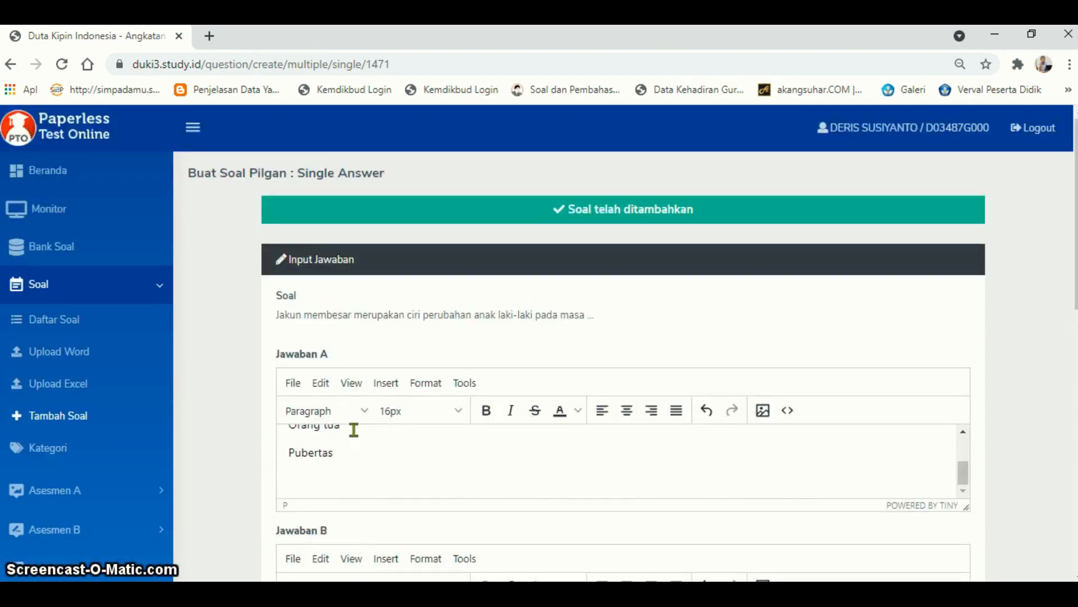
pyautogui.moveTo(295, 433); pyautogui.dragTo(279, 456)
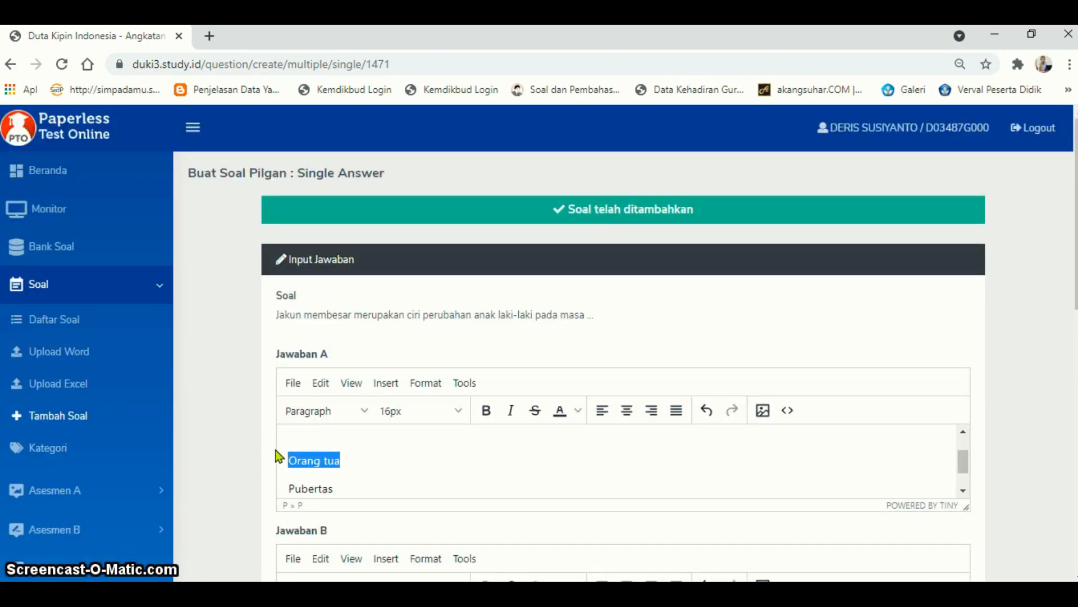
pyautogui.hotkey('ctrl', 'x')
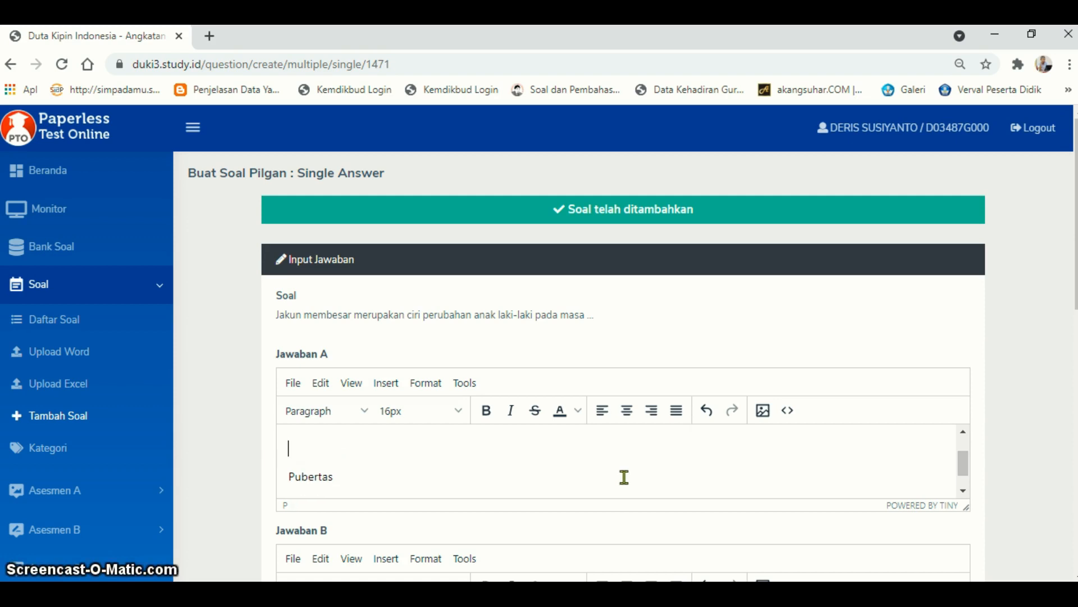
pyautogui.scroll(-7, 617, 489)
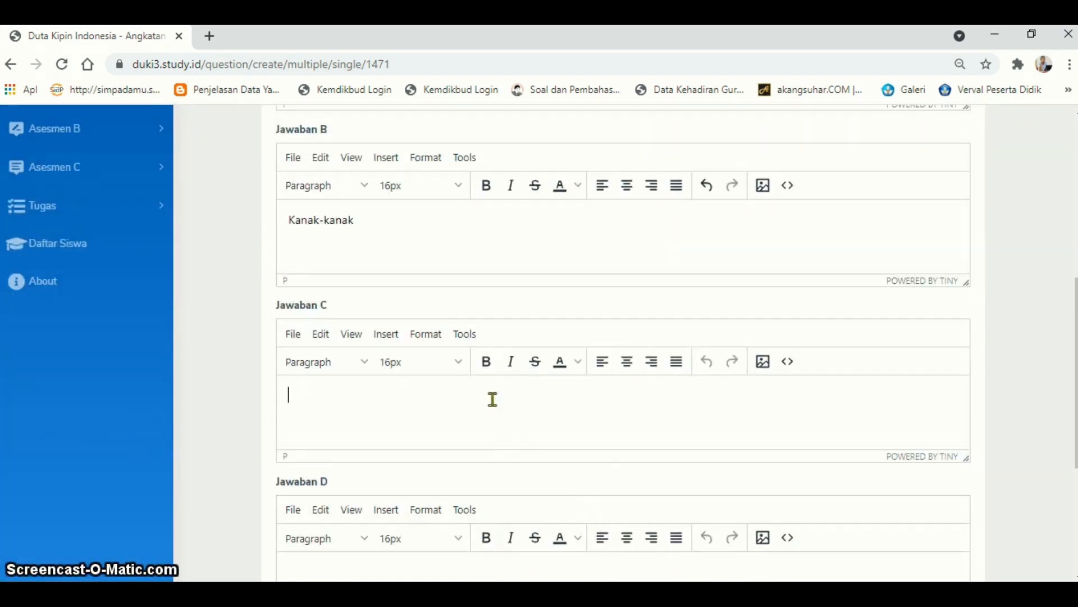
pyautogui.click(493, 399)
pyautogui.hotkey('ctrl', 'v')
pyautogui.scroll(6, 496, 392)
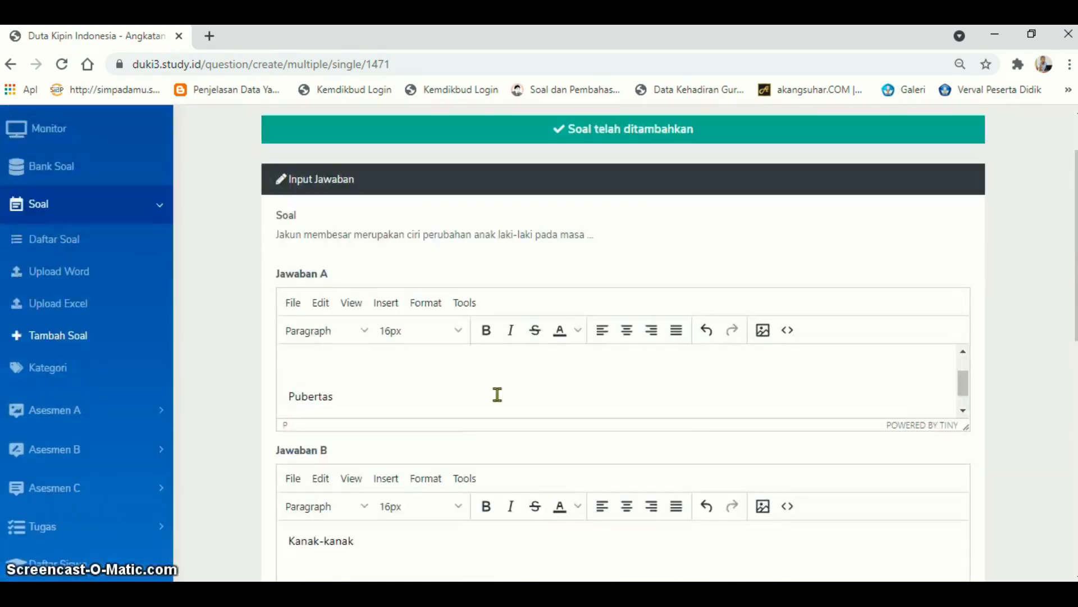
# Move the answer "Pubertas" from Jawaban A into Jawaban D.
pyautogui.scroll(-1, 326, 403)
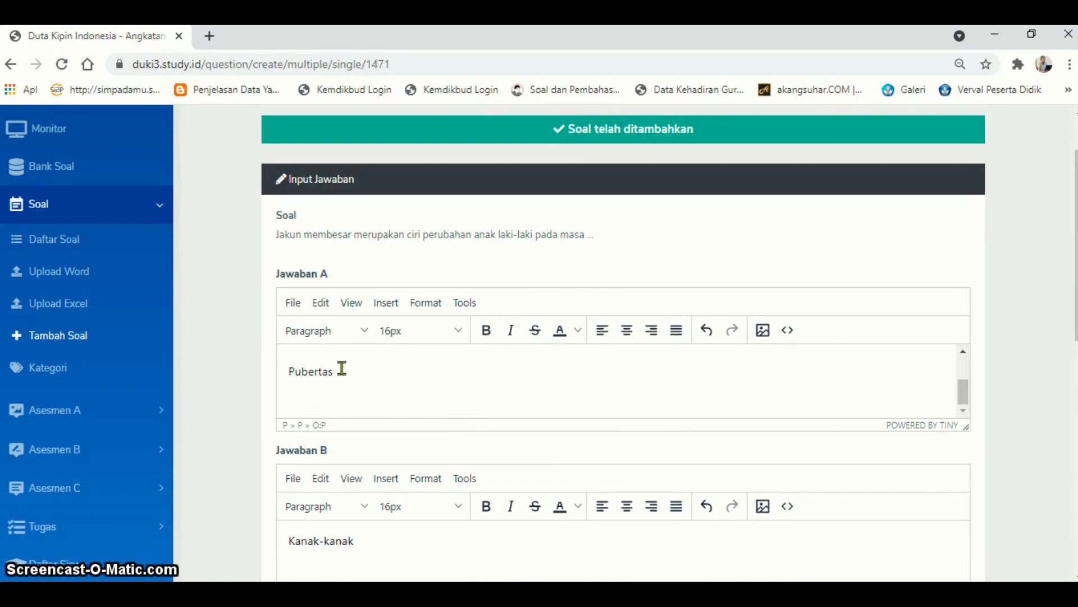
pyautogui.click(295, 373)
pyautogui.press('Return')
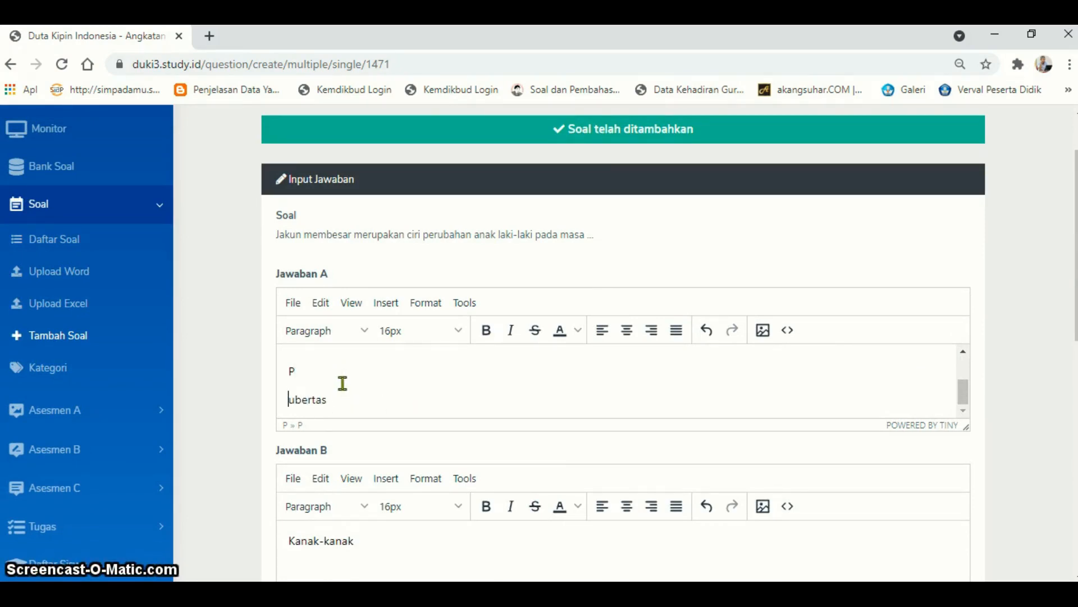
pyautogui.hotkey('ctrl', 'z')
pyautogui.moveTo(352, 373); pyautogui.dragTo(272, 377)
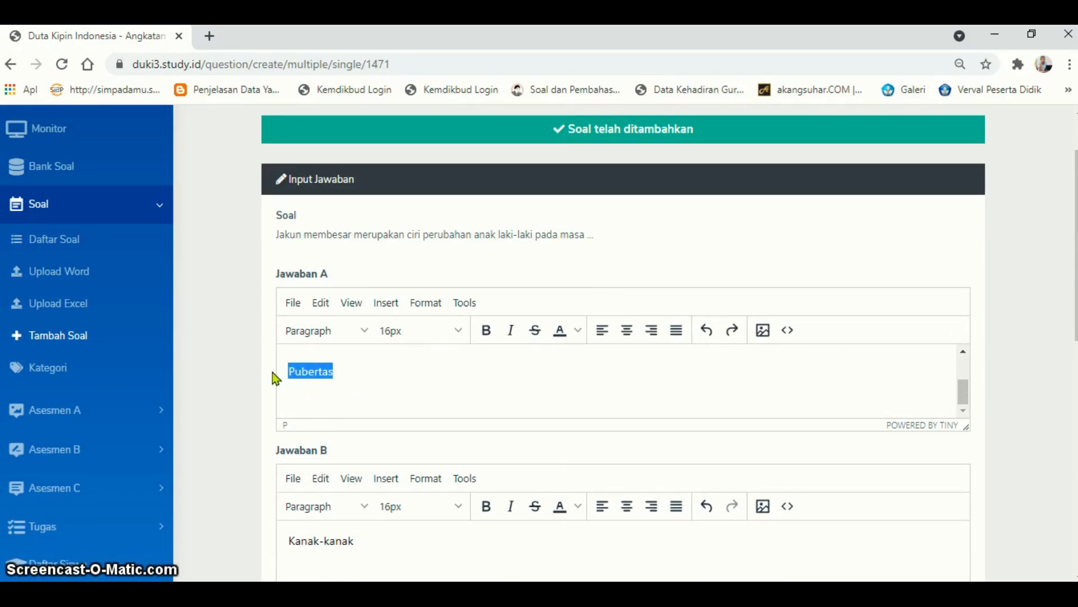
pyautogui.press('BackSpace')
pyautogui.scroll(-10, 588, 433)
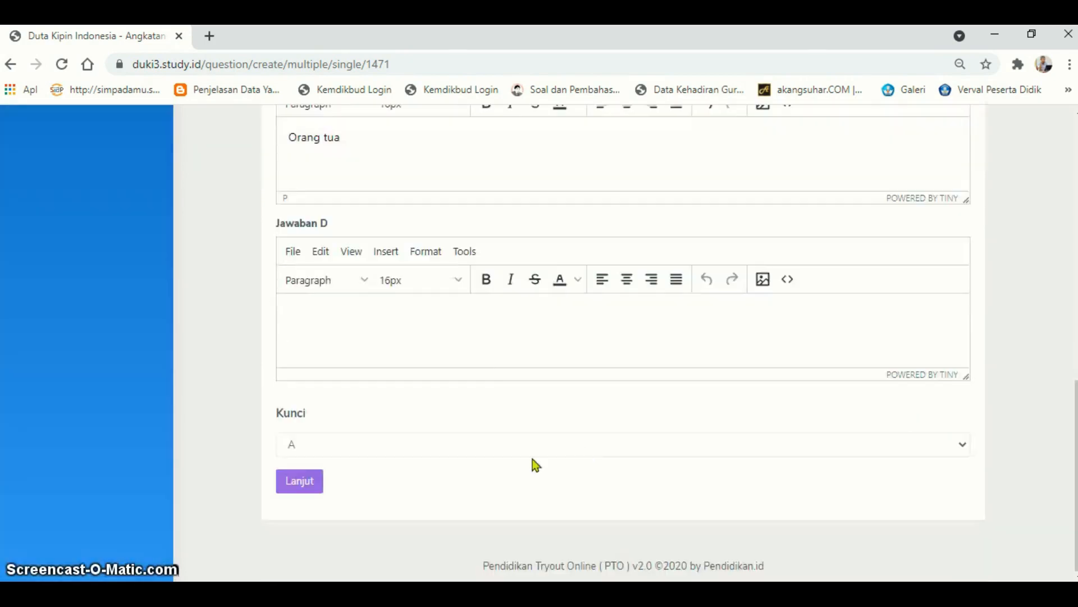
pyautogui.click(485, 318)
pyautogui.hotkey('ctrl', 'v')
# Check the entered answers, set Kunci to D, and submit the answers for the Jakun question.
pyautogui.scroll(6, 483, 315)
pyautogui.scroll(5, 481, 312)
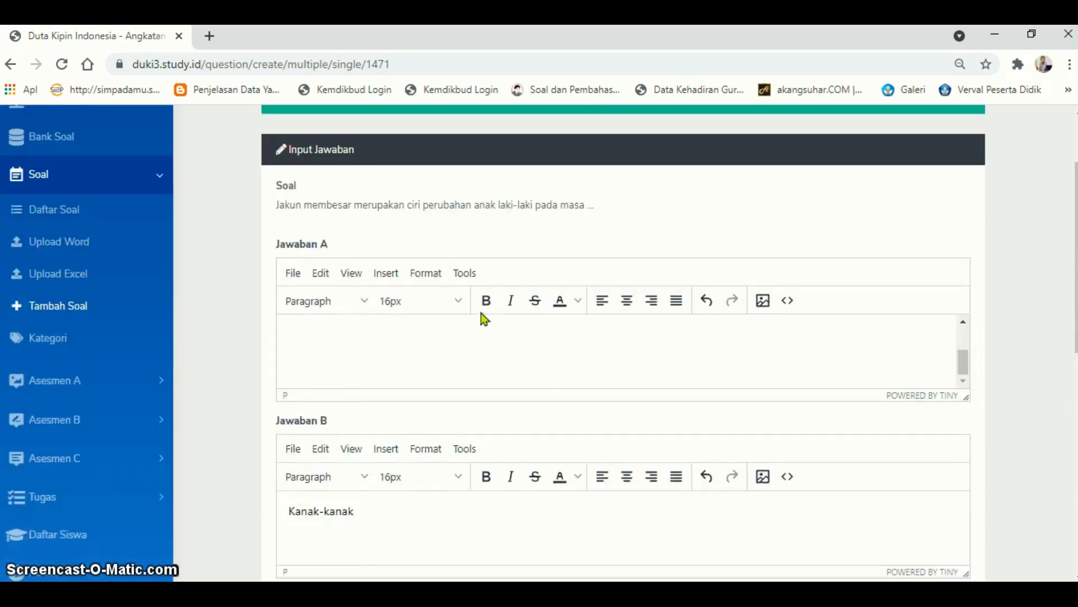
pyautogui.scroll(2, 491, 376)
pyautogui.click(510, 367)
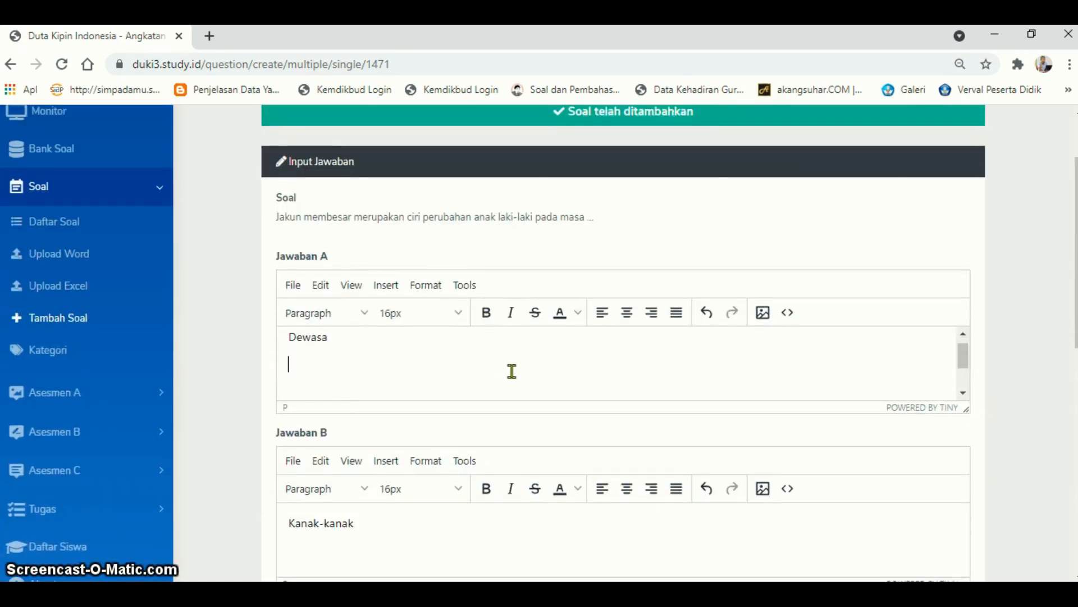
pyautogui.scroll(-1, 509, 373)
pyautogui.scroll(2, 736, 420)
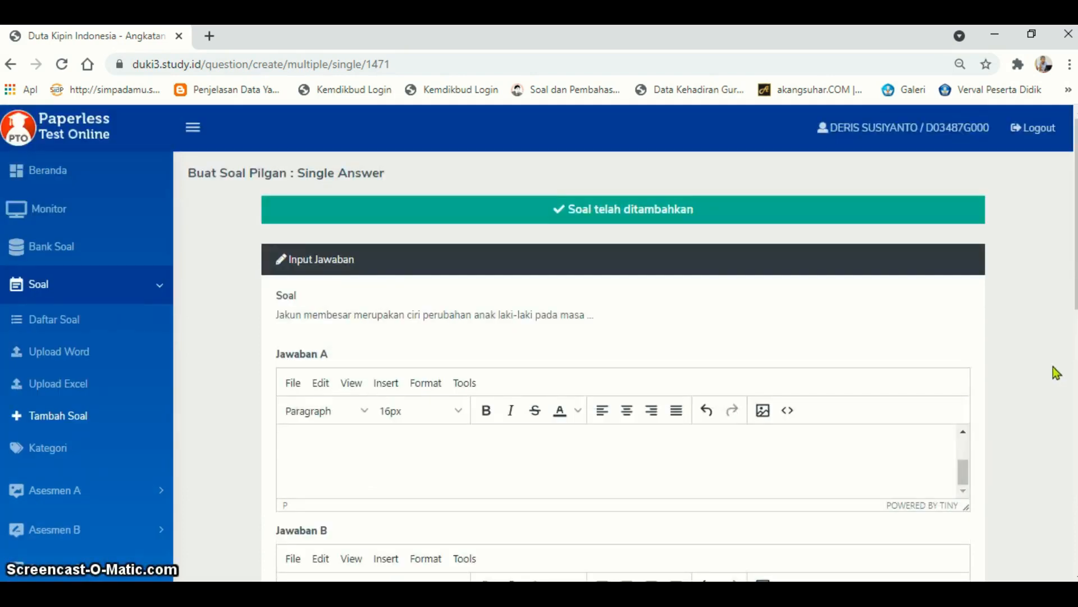
pyautogui.scroll(-10, 1056, 372)
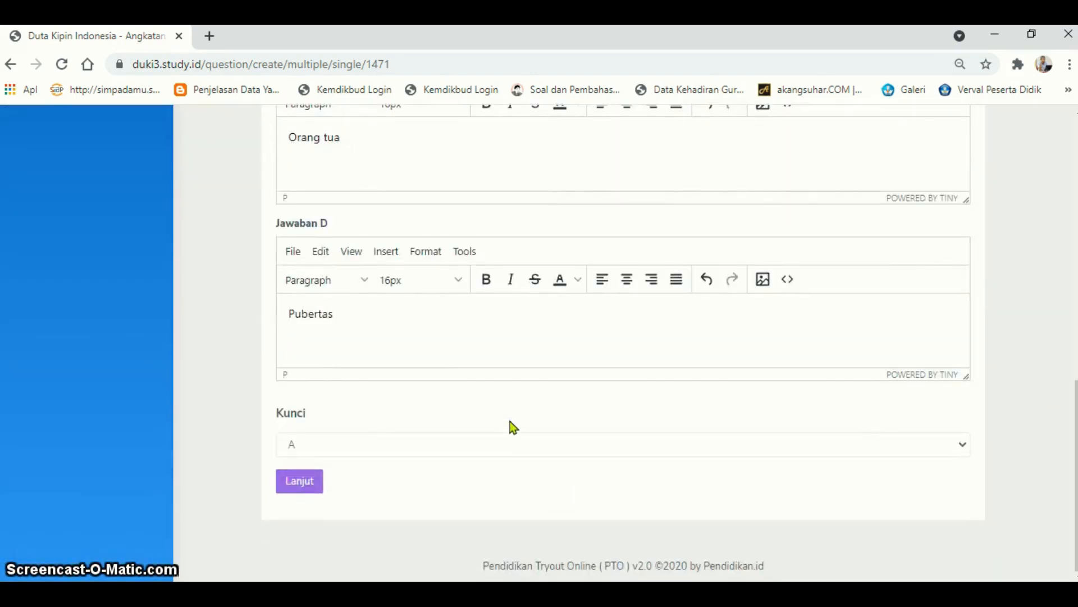
pyautogui.scroll(1, 510, 426)
pyautogui.scroll(-1, 508, 429)
pyautogui.click(484, 444)
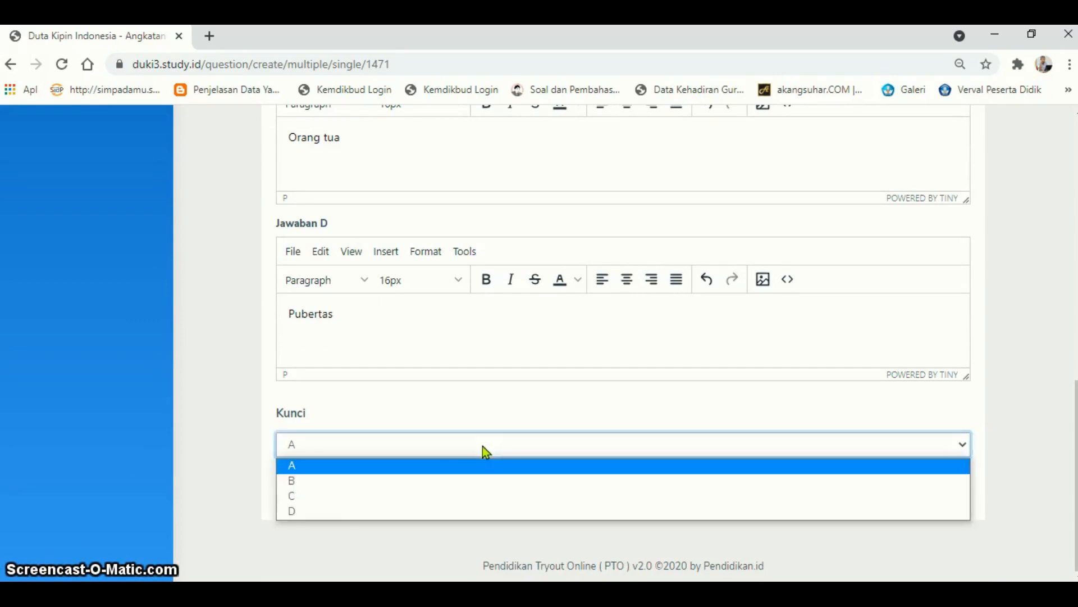
pyautogui.click(335, 517)
pyautogui.click(303, 486)
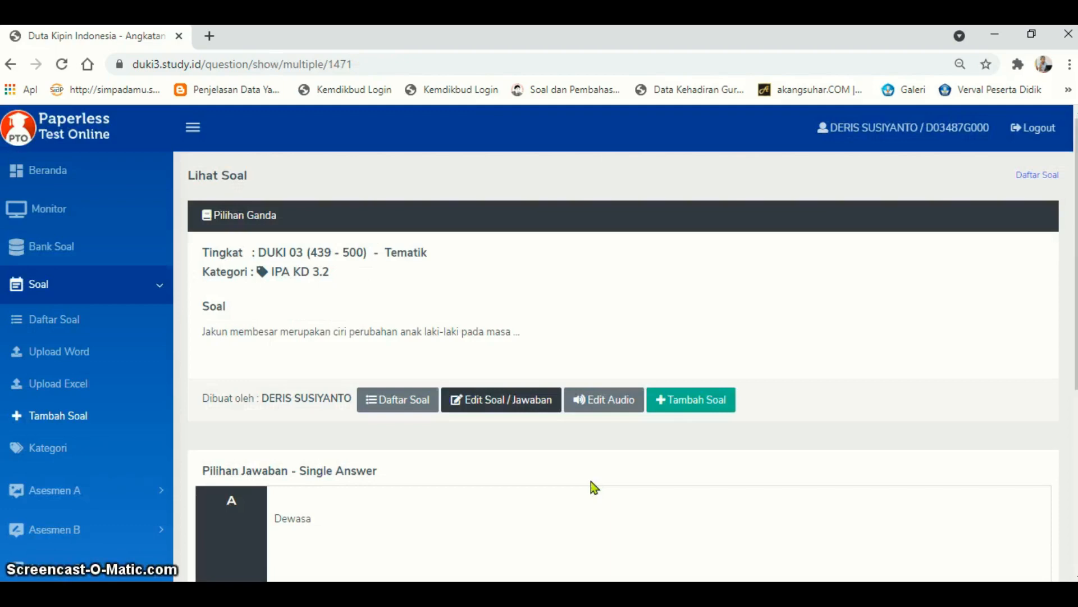
# Review the saved question, start another multiple-choice question with Tingkat DUKI 03 (439 - 500) and Mapel Tematik, and continue to its form.
pyautogui.scroll(-6, 641, 381)
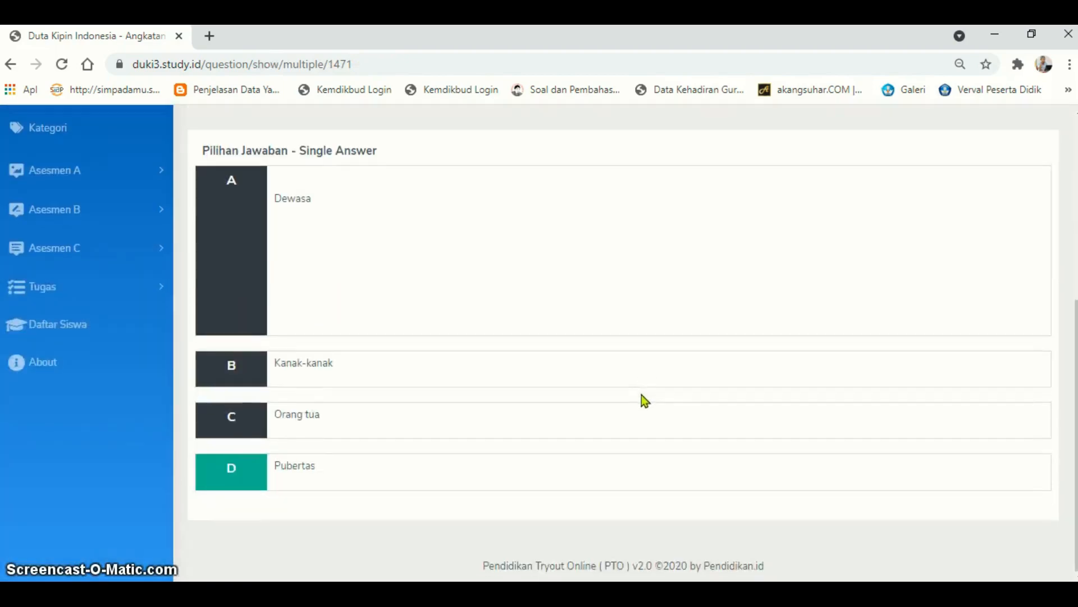
pyautogui.scroll(6, 641, 395)
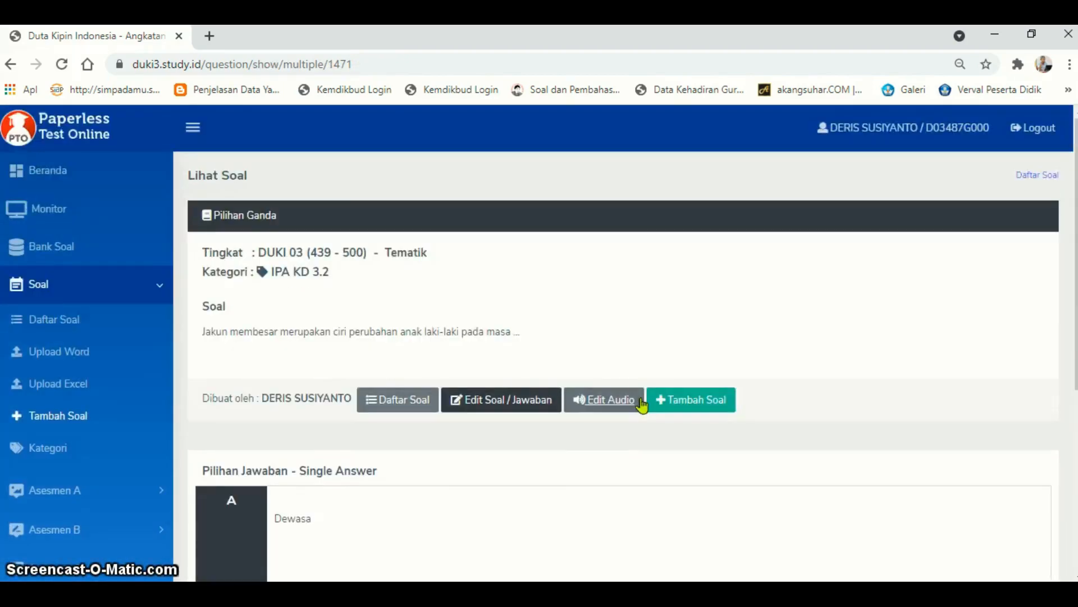
pyautogui.scroll(-3, 642, 403)
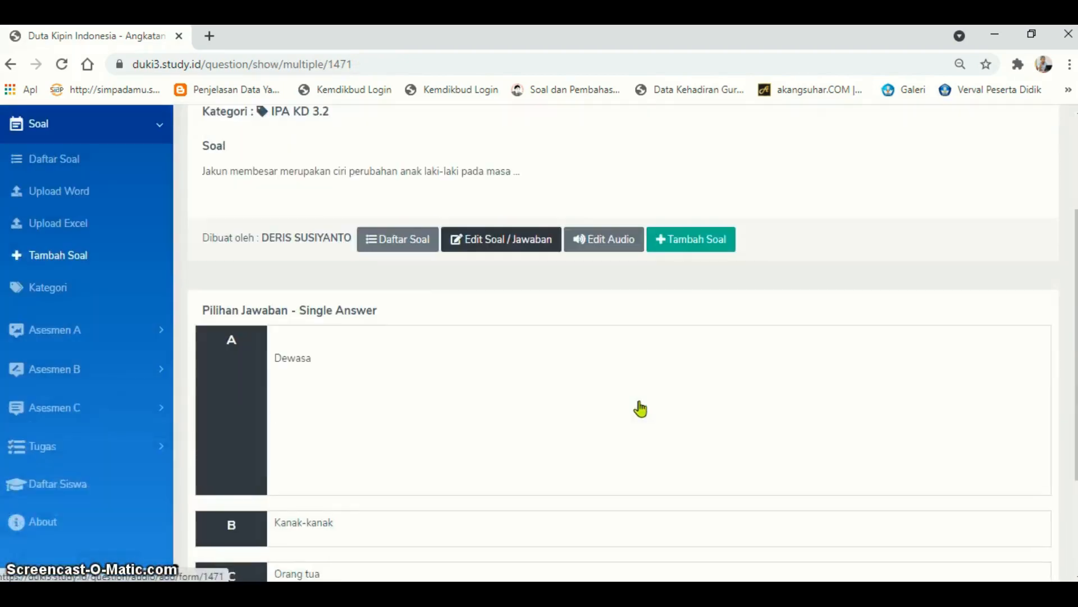
pyautogui.click(689, 256)
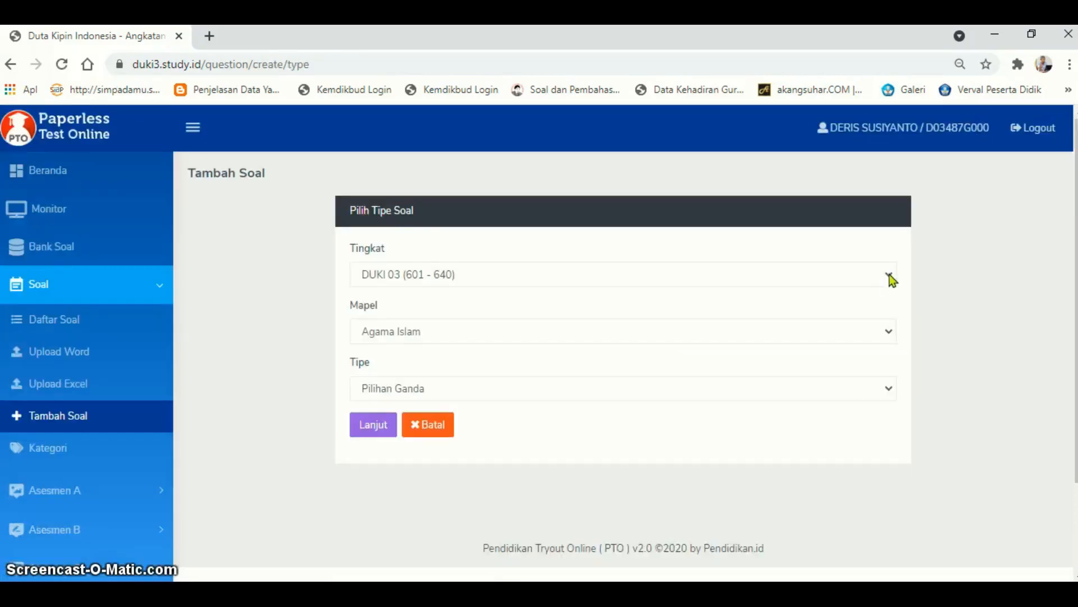
pyautogui.click(888, 275)
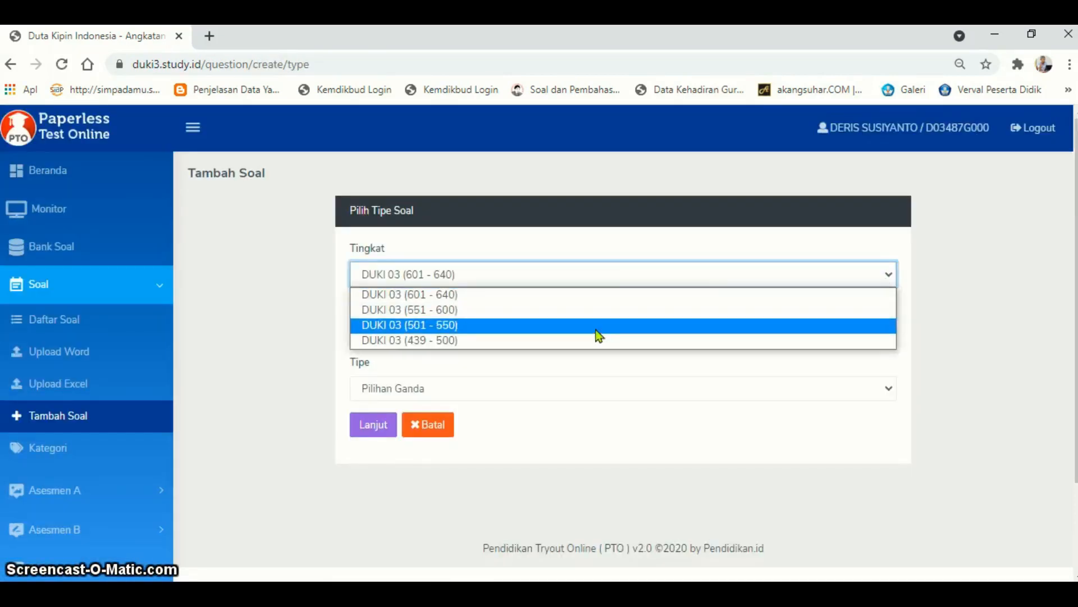
pyautogui.click(591, 340)
pyautogui.click(587, 338)
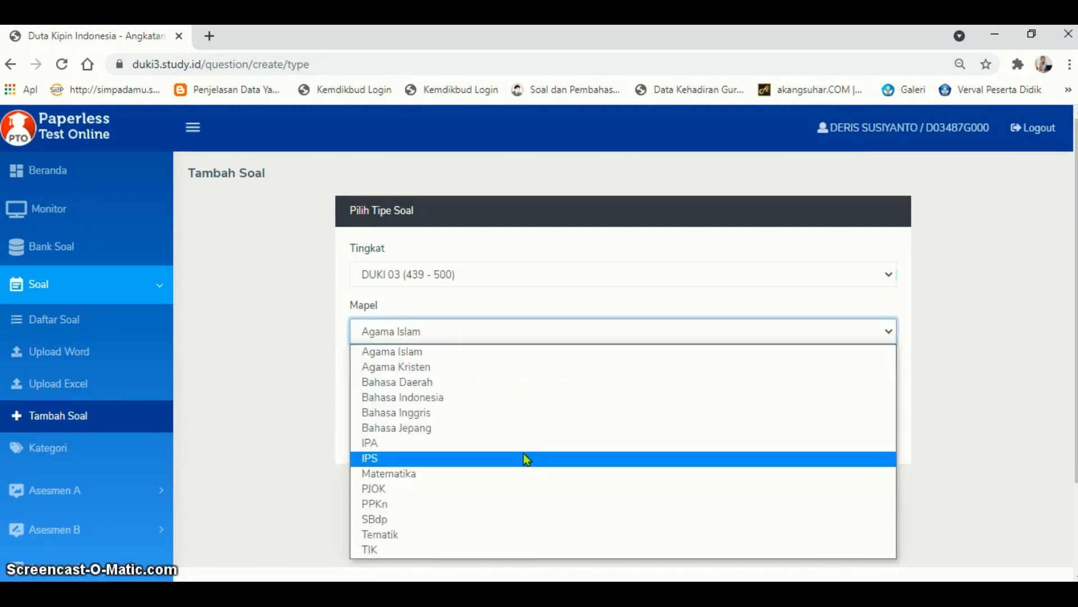
pyautogui.click(487, 534)
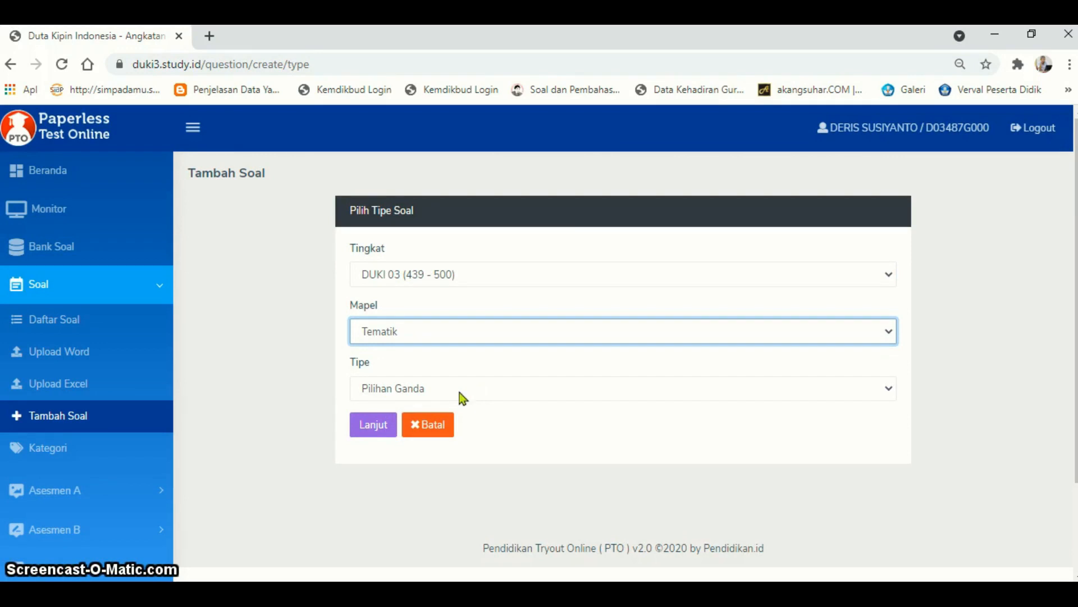
pyautogui.click(372, 428)
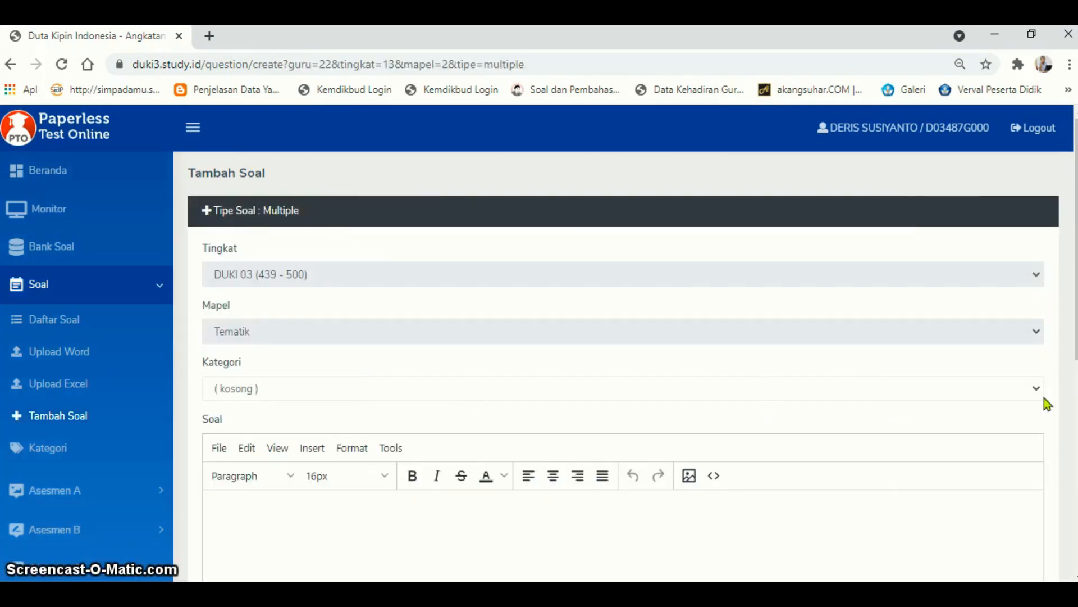
# Set Kategori to IPA KD 3.2 and copy "Wajah yang mudah berjerawat biasanya diawali pada masa ..." from the Word document into Soal.
pyautogui.click(1038, 387)
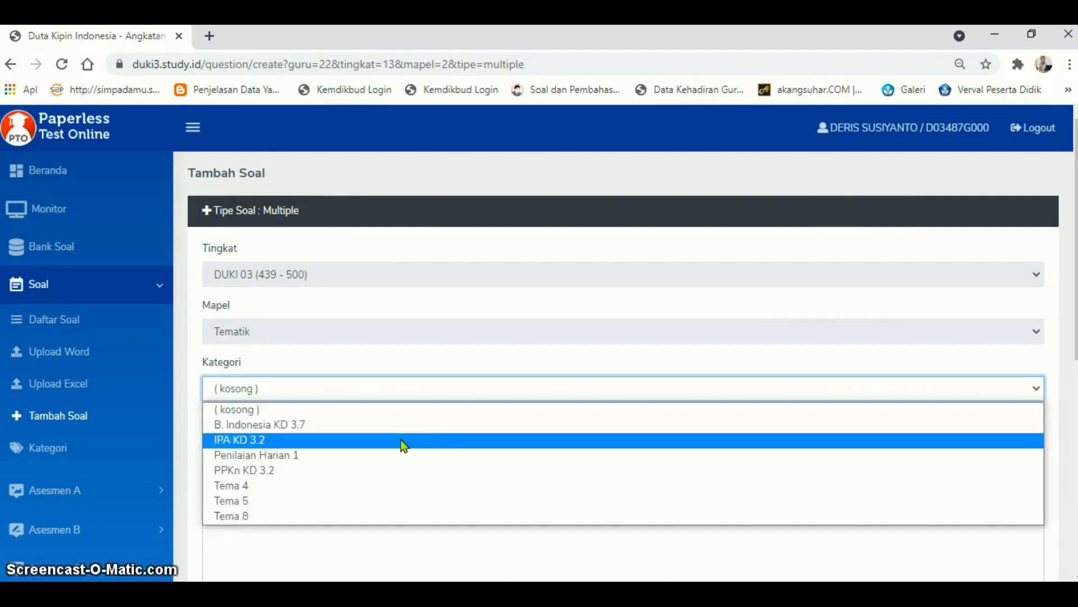
pyautogui.click(399, 437)
pyautogui.scroll(-3, 564, 399)
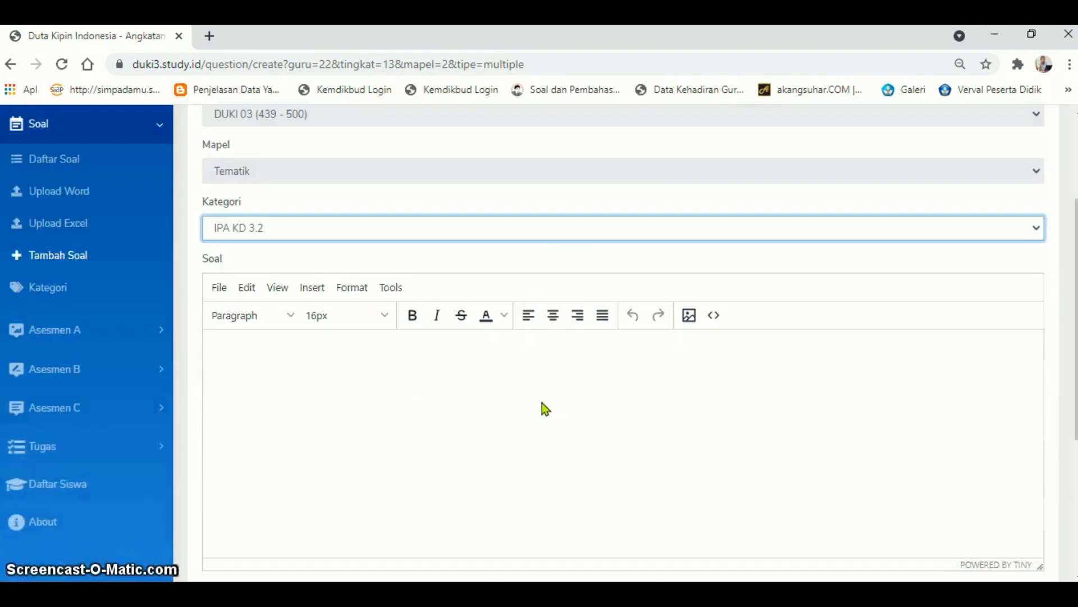
pyautogui.click(527, 373)
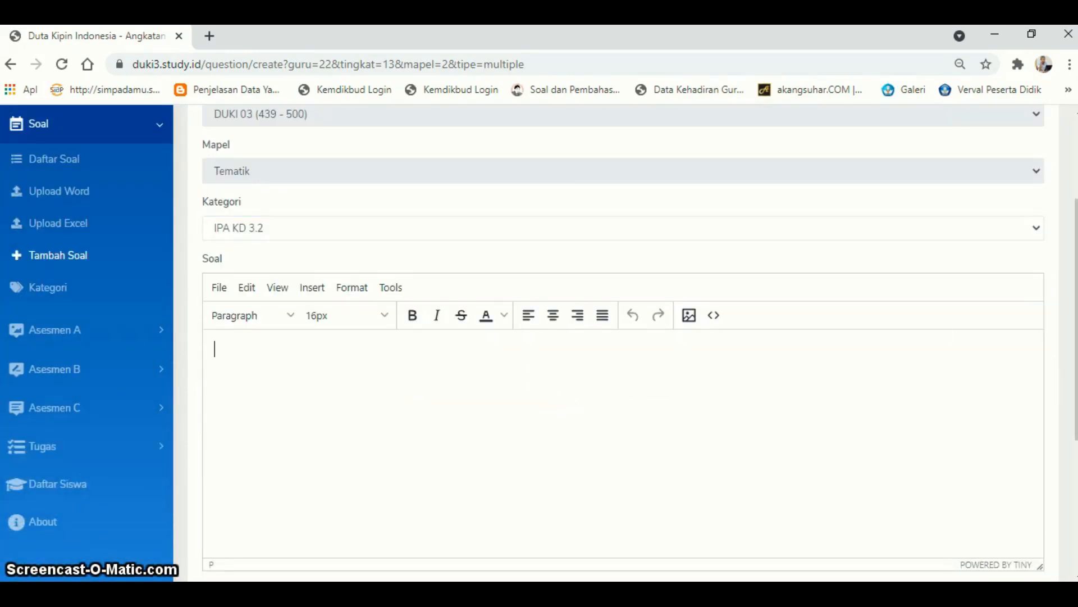
pyautogui.click(1065, 230)
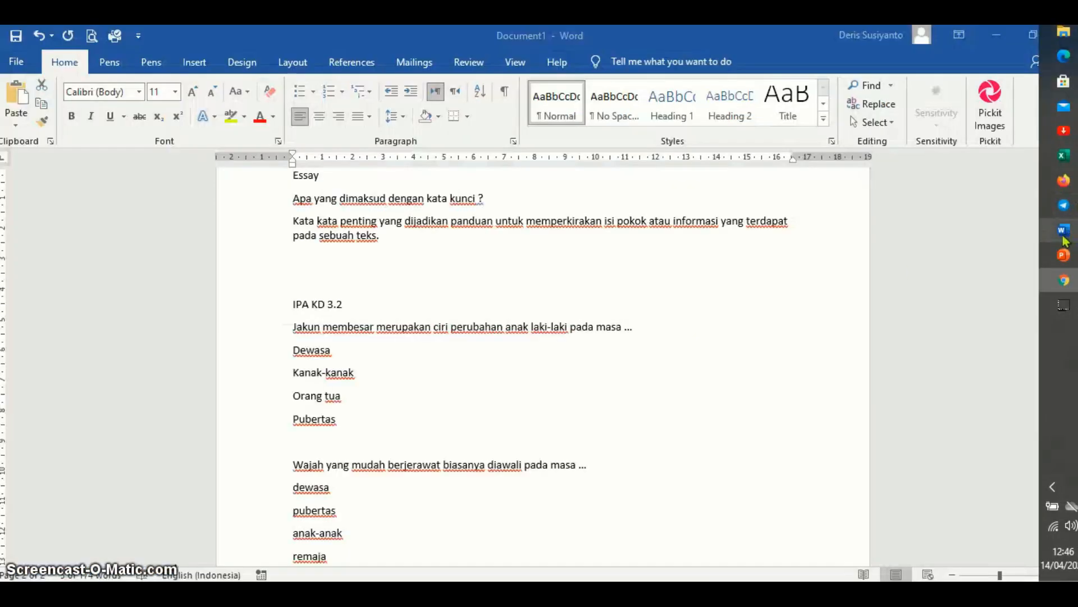
pyautogui.scroll(-2, 562, 427)
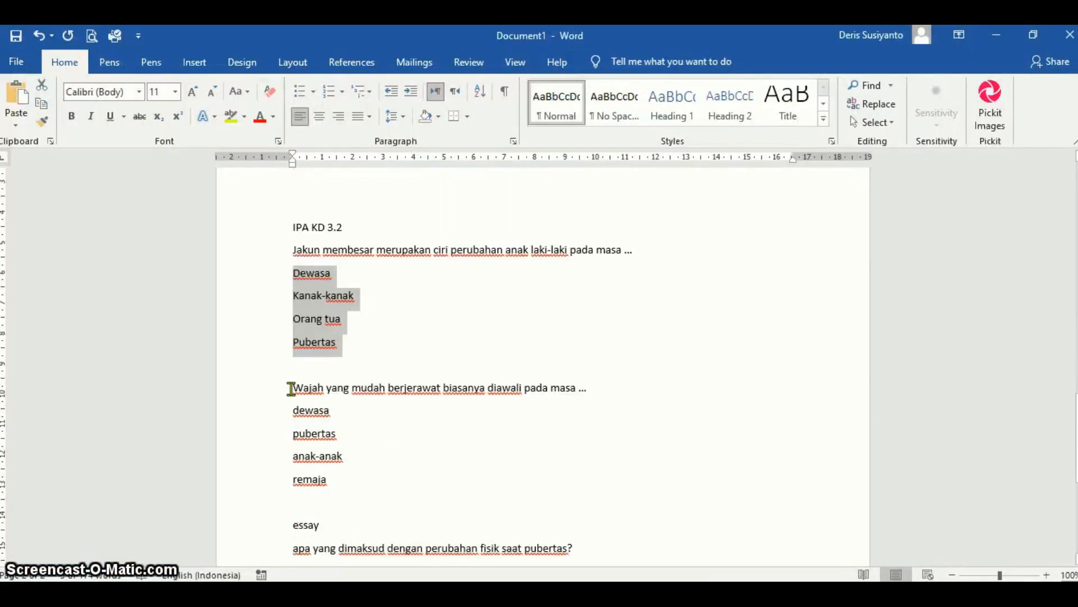
pyautogui.moveTo(290, 387); pyautogui.dragTo(626, 387)
pyautogui.hotkey('ctrl', 'c')
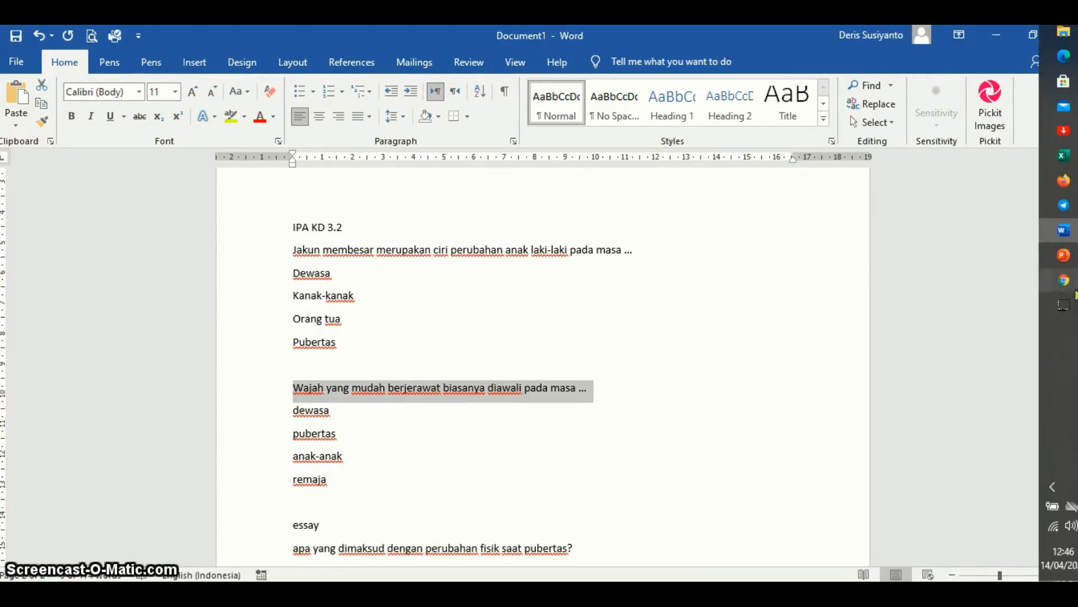
pyautogui.click(1070, 288)
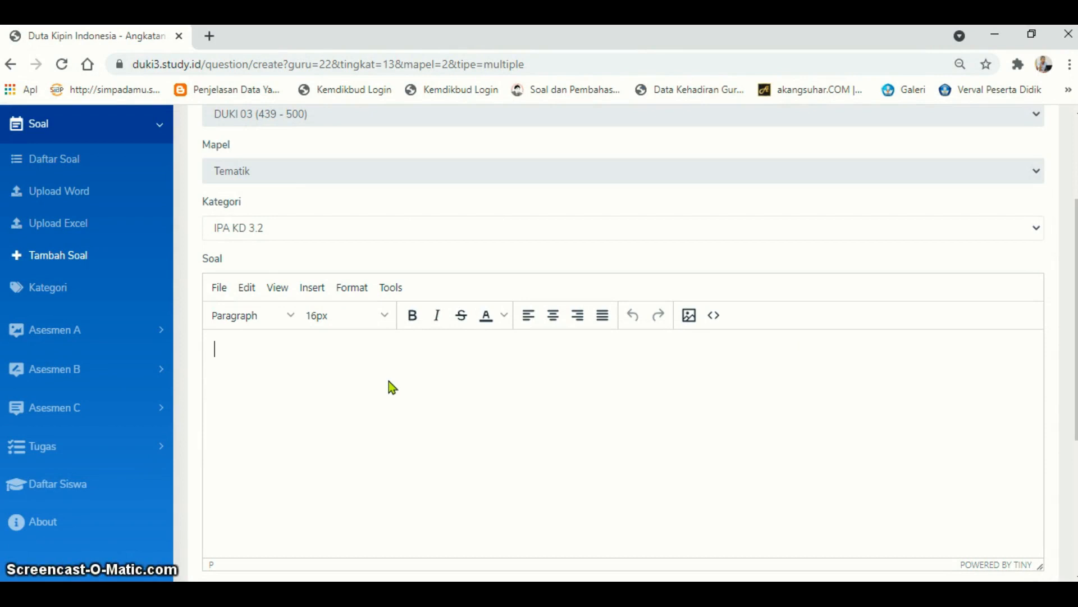
pyautogui.hotkey('ctrl', 'v')
# Set Varian Pilihan to 4 (A, B, C, D) and Jenis to SINGLE Answer for the Wajah question, and continue to its answer form.
pyautogui.scroll(-4, 389, 380)
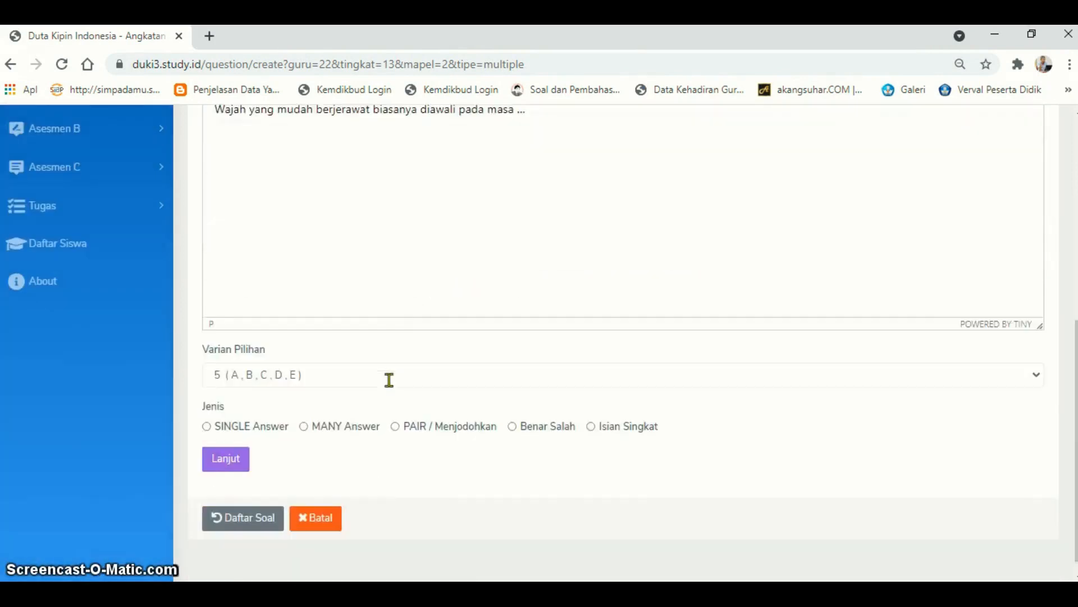
pyautogui.click(319, 354)
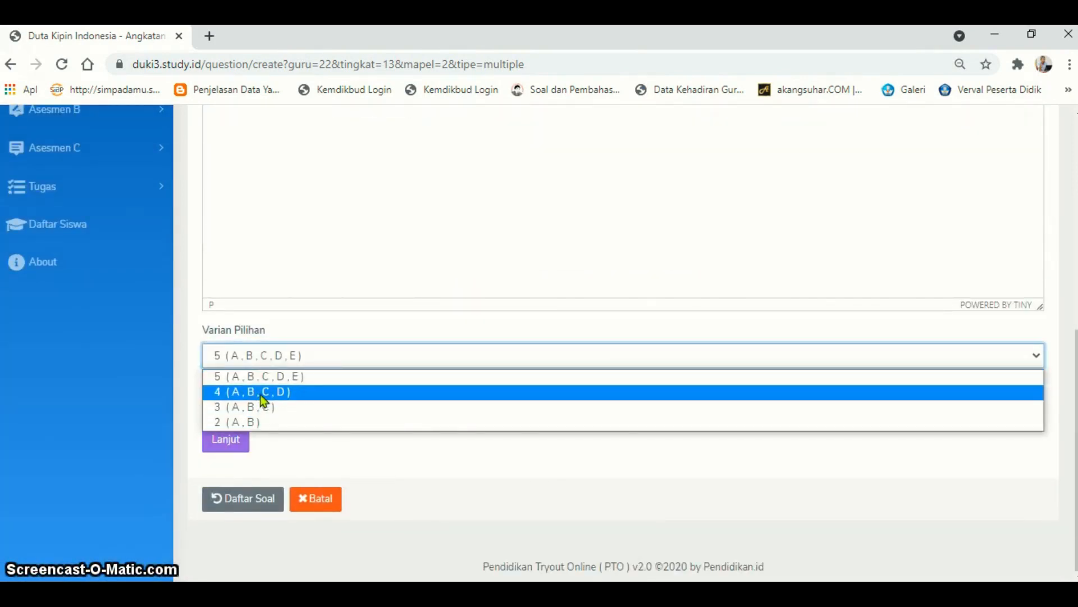
pyautogui.click(261, 394)
pyautogui.click(209, 406)
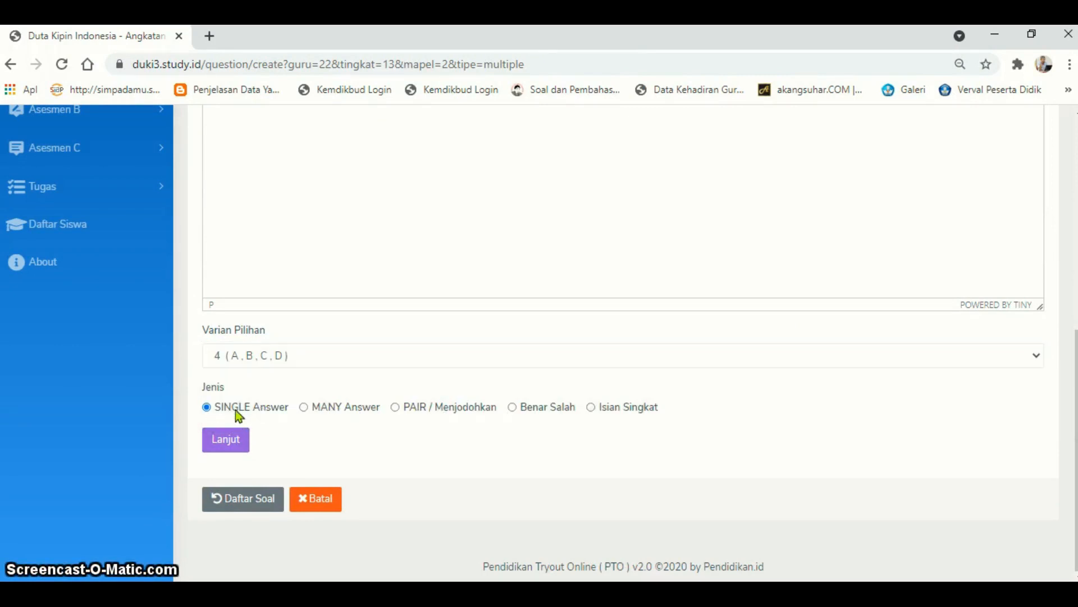
pyautogui.click(228, 444)
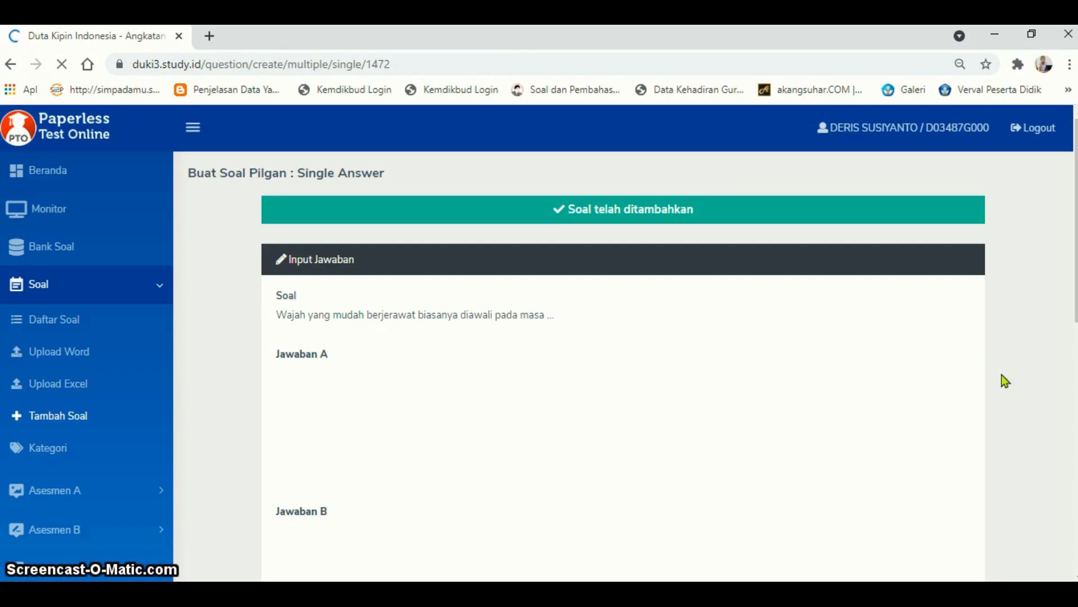
# Copy the four answers dewasa, pubertas, anak-anak and remaja from the Word document into Jawaban A.
pyautogui.moveTo(1073, 249)
pyautogui.click(1063, 229)
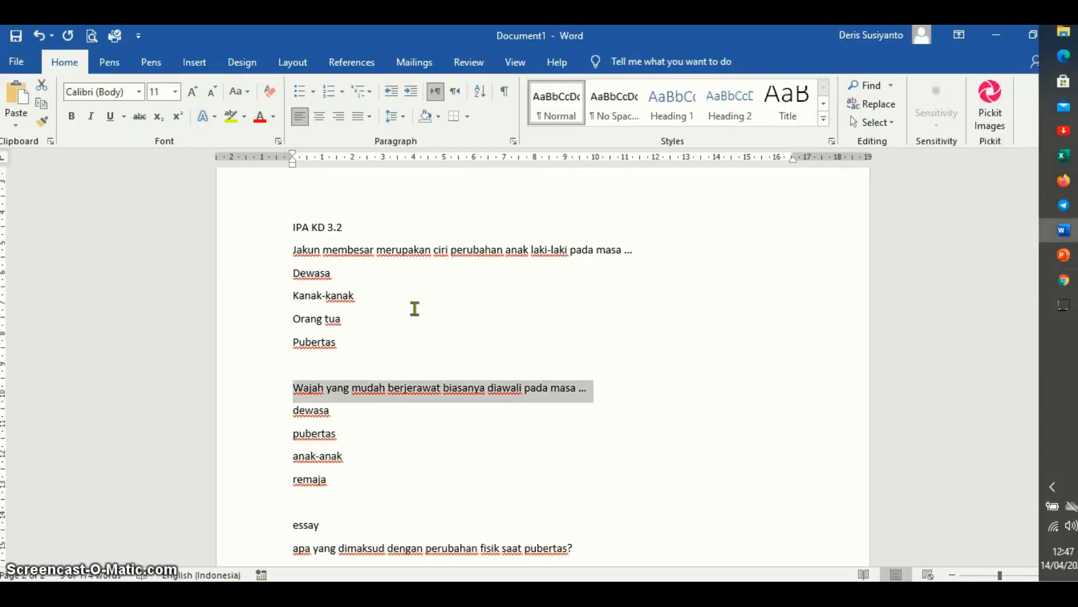
pyautogui.moveTo(292, 413); pyautogui.dragTo(365, 488)
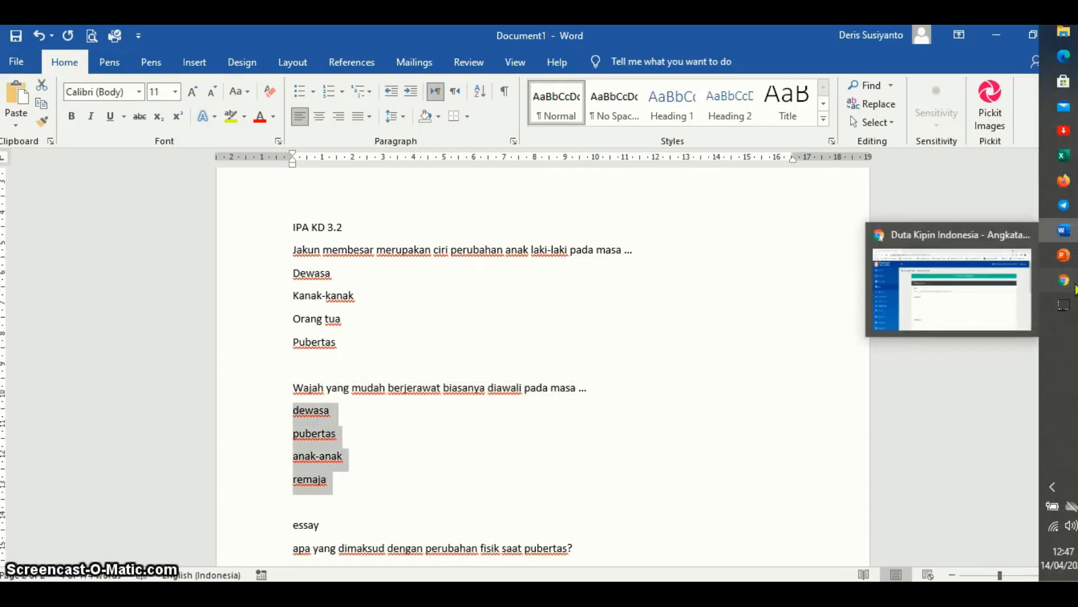
pyautogui.click(1063, 280)
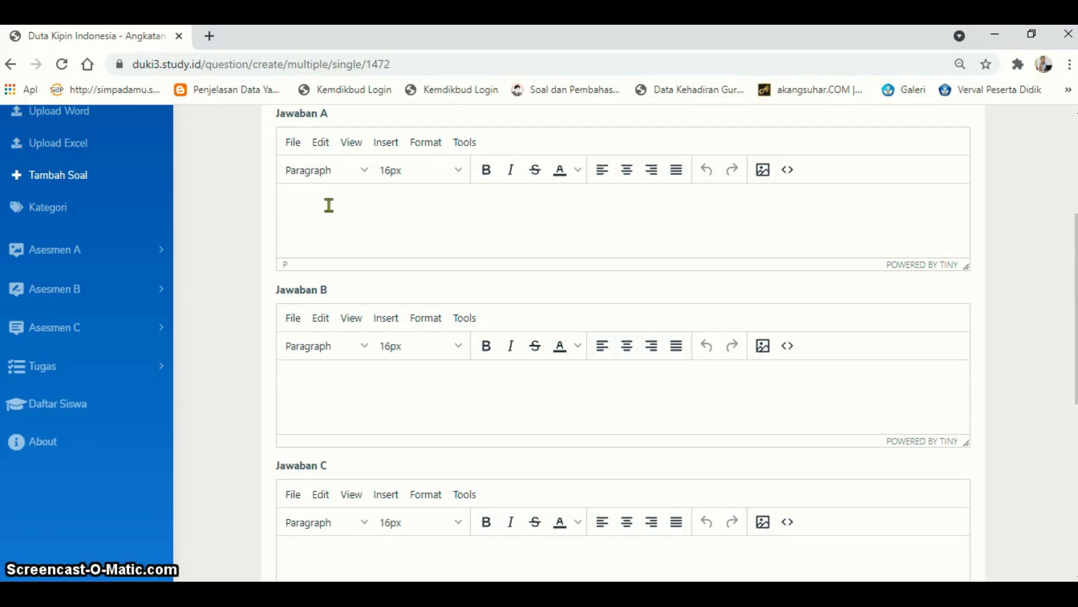
pyautogui.write('anak-anak remaja')
# Move the answer "remaja" from Jawaban A into Jawaban D.
pyautogui.moveTo(344, 226); pyautogui.dragTo(281, 222)
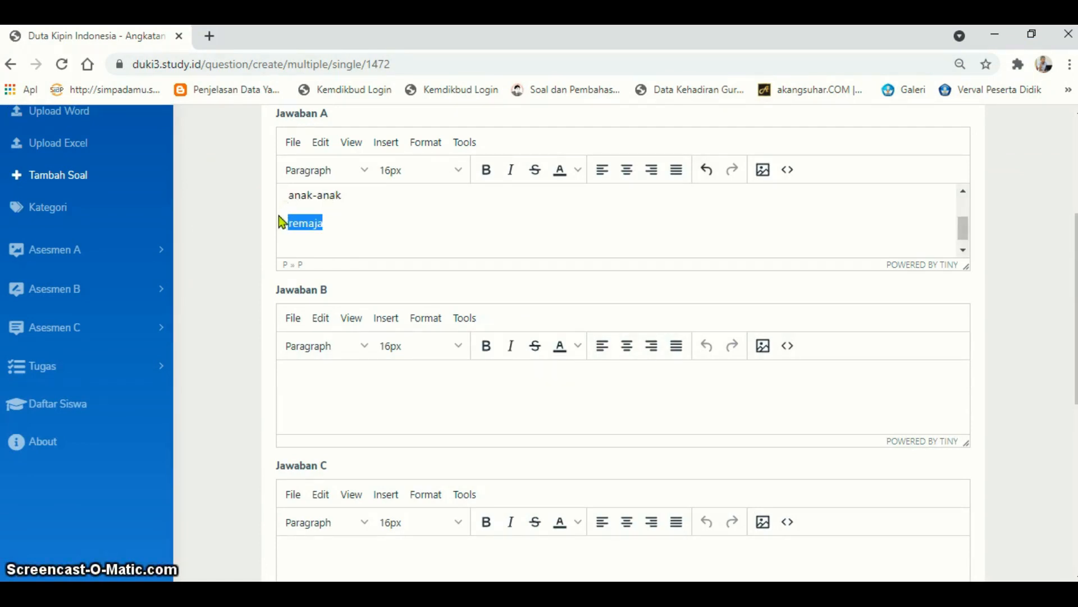
pyautogui.hotkey('ctrl', 'x')
pyautogui.scroll(-7, 415, 421)
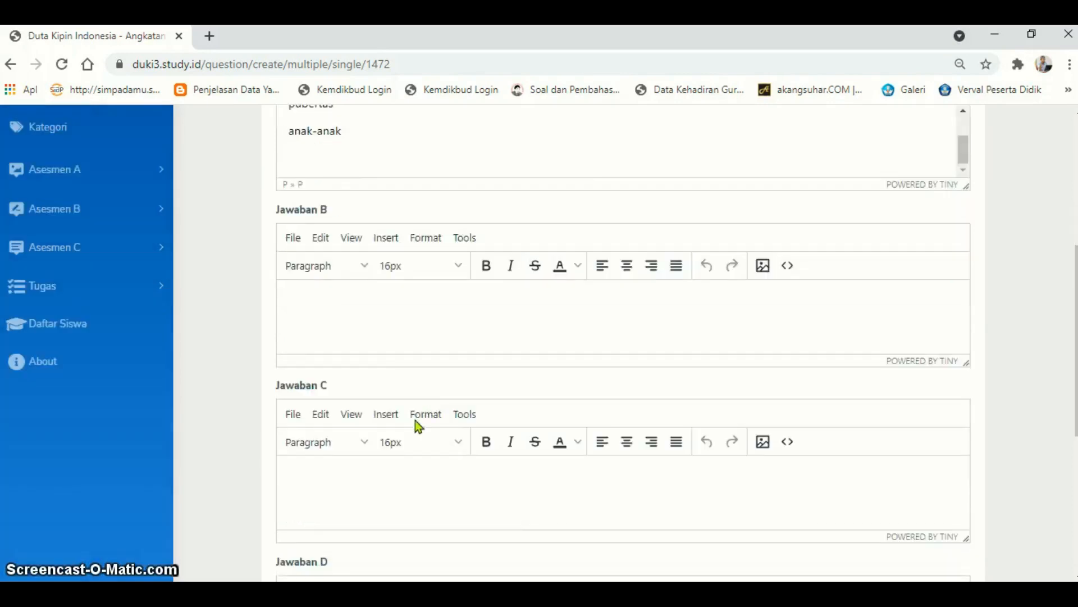
pyautogui.hotkey('ctrl', 'v')
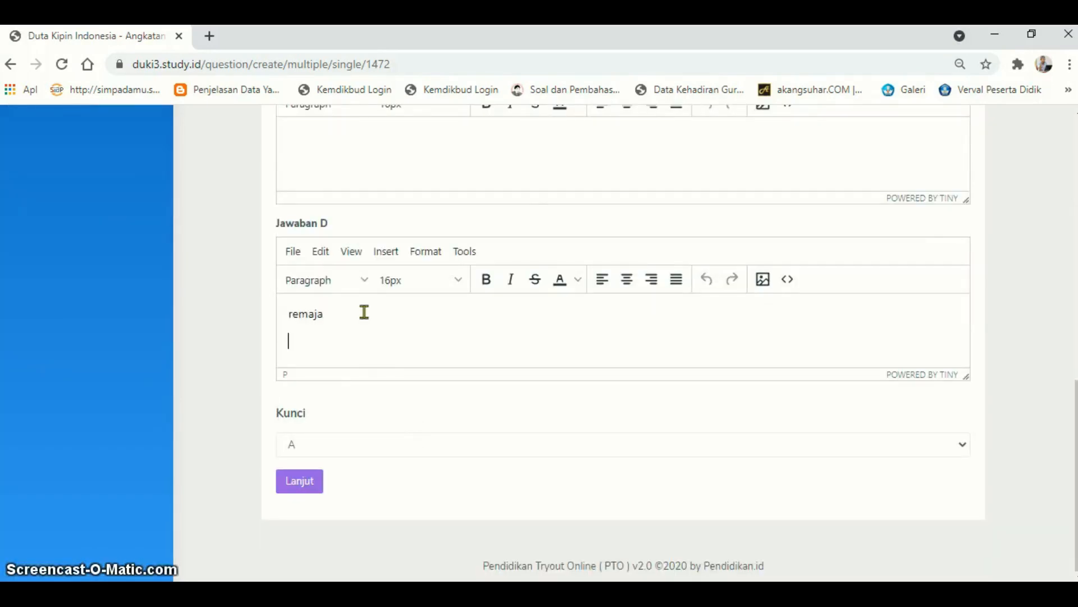
# Move the answer "anak-anak" from Jawaban A into Jawaban C.
pyautogui.scroll(10, 365, 312)
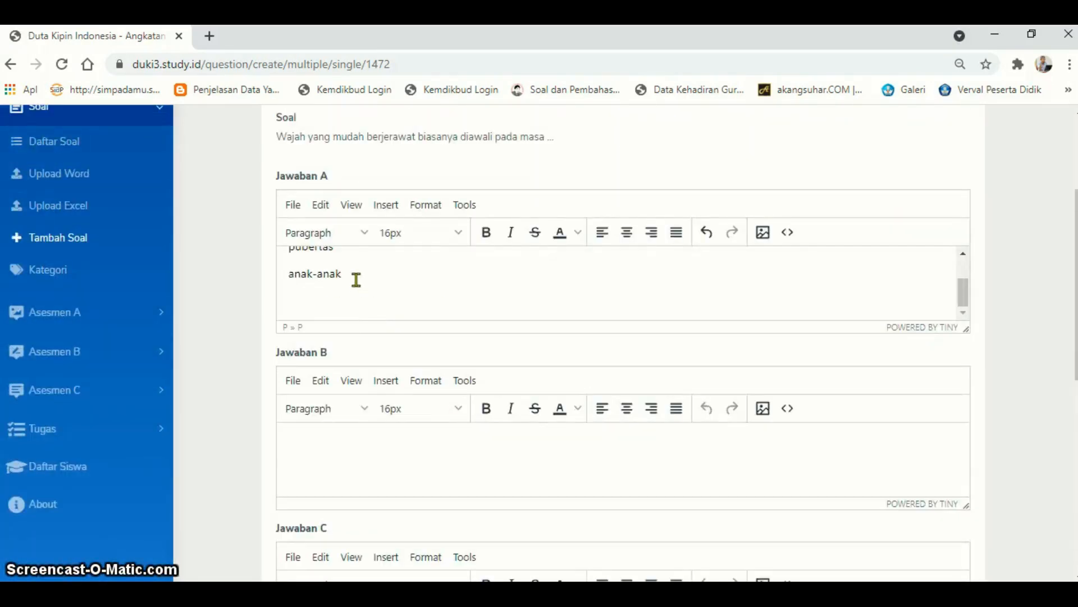
pyautogui.moveTo(356, 279); pyautogui.dragTo(289, 283)
pyautogui.hotkey('ctrl', 'x')
pyautogui.scroll(-3, 457, 483)
pyautogui.click(381, 460)
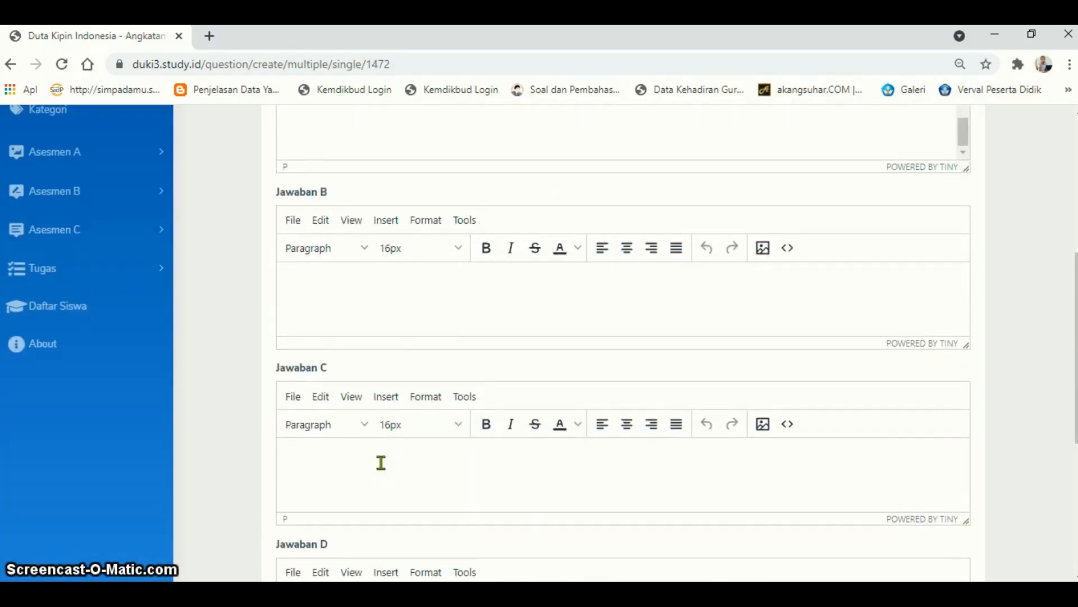
pyautogui.hotkey('ctrl', 'v')
# Move the answer "pubertas" from Jawaban A into Jawaban B, leaving "dewasa" in Jawaban A.
pyautogui.scroll(6, 381, 461)
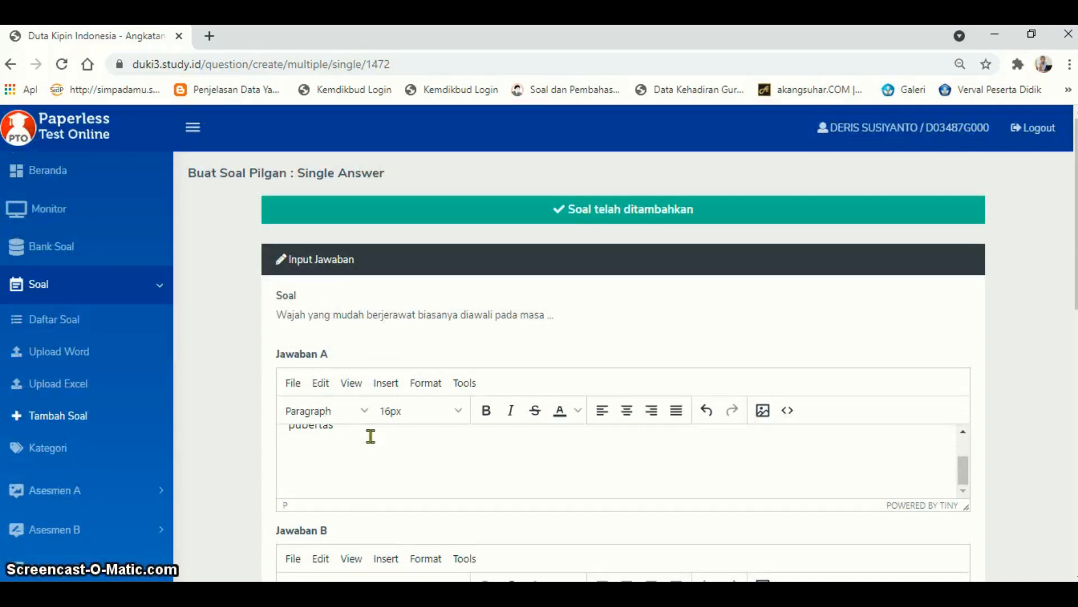
pyautogui.scroll(2, 370, 437)
pyautogui.moveTo(356, 472); pyautogui.dragTo(285, 474)
pyautogui.hotkey('ctrl', 'x')
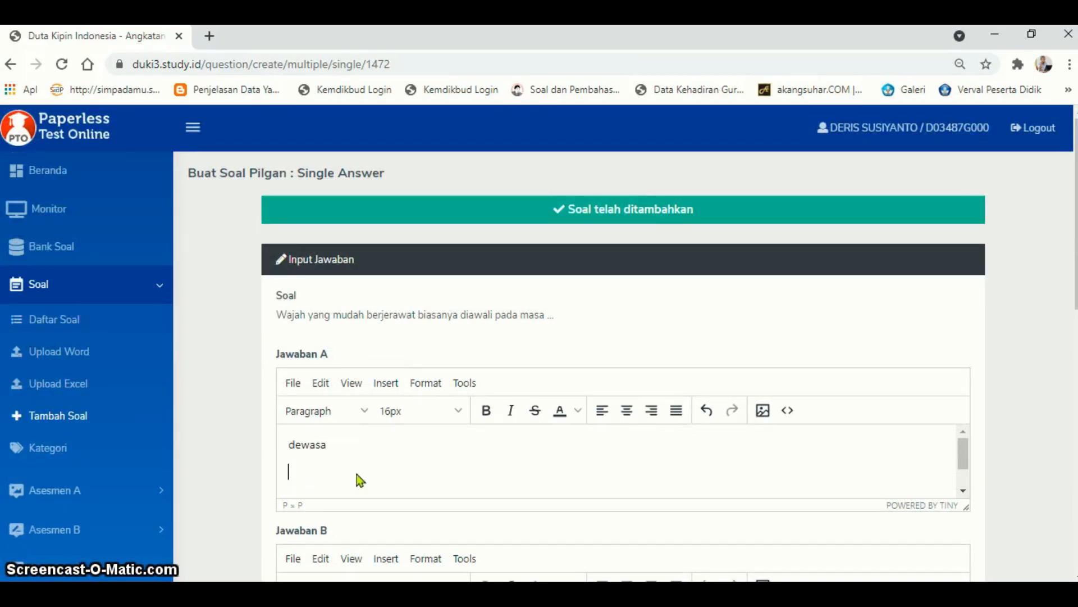
pyautogui.scroll(-1, 392, 466)
pyautogui.scroll(-4, 386, 490)
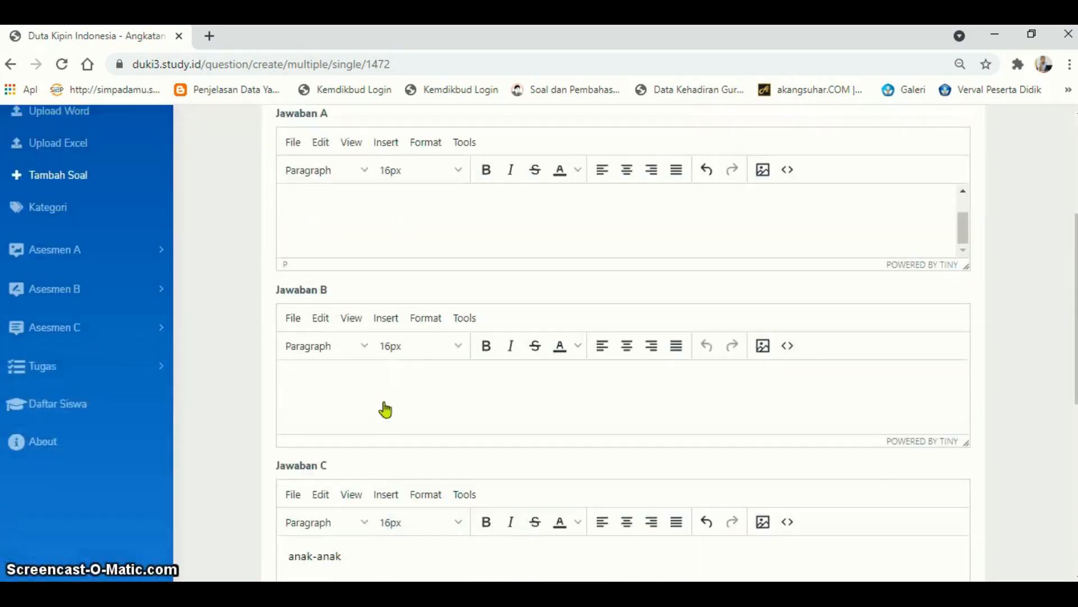
pyautogui.hotkey('ctrl', 'v')
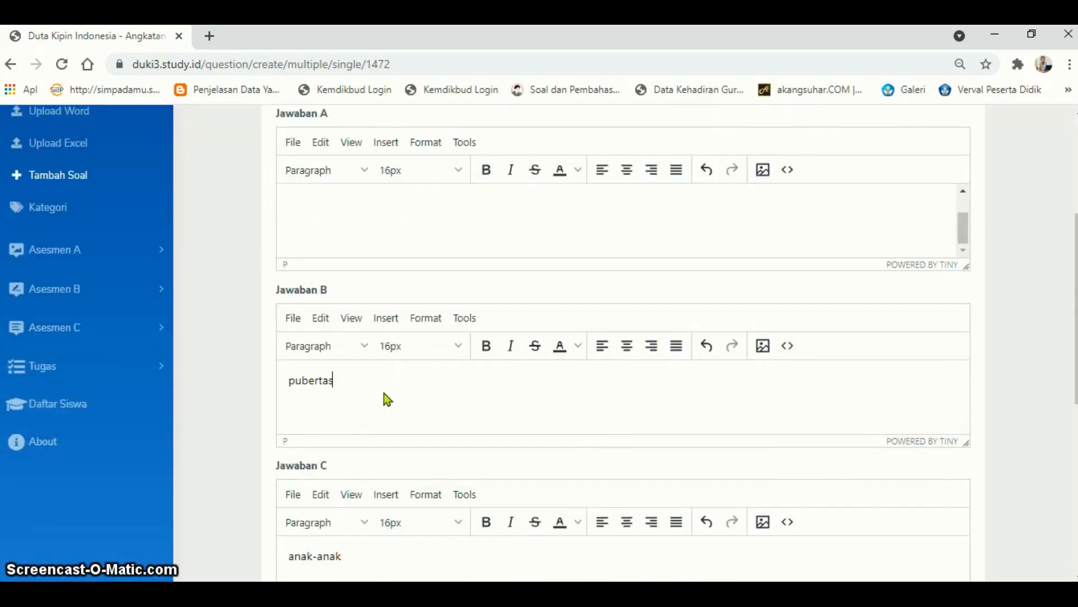
# Set Kunci to B for the Wajah question, save its answers and review the saved question.
pyautogui.scroll(4, 429, 366)
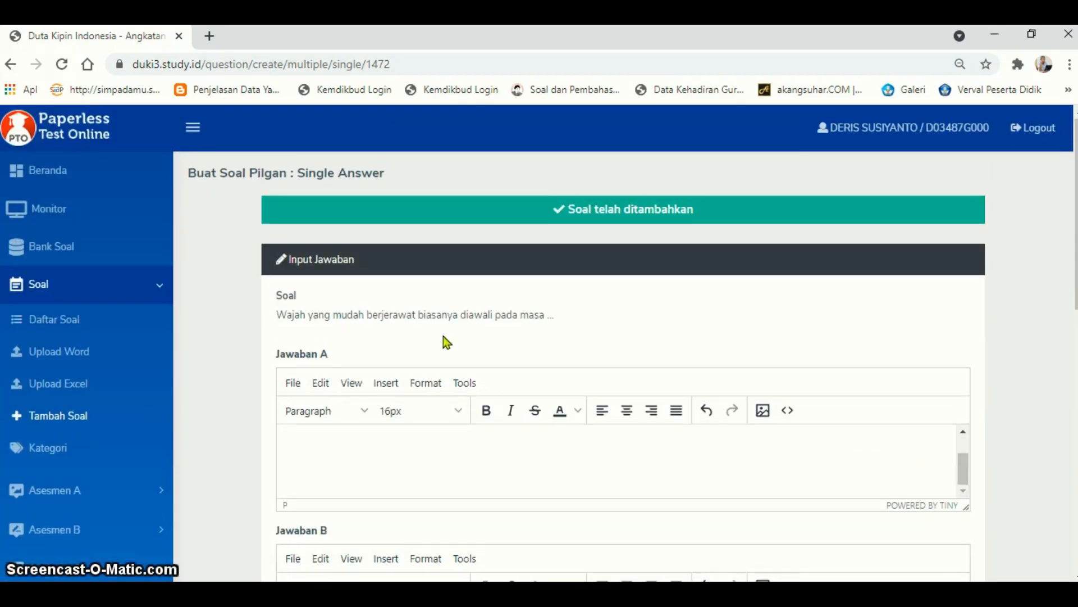
pyautogui.scroll(-8, 444, 337)
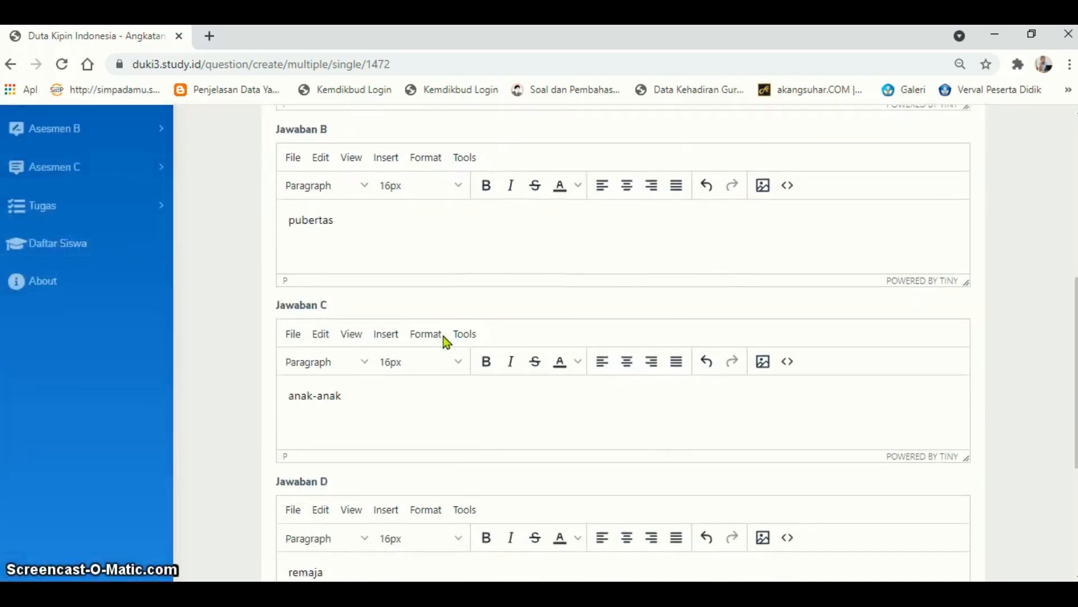
pyautogui.scroll(-3, 444, 360)
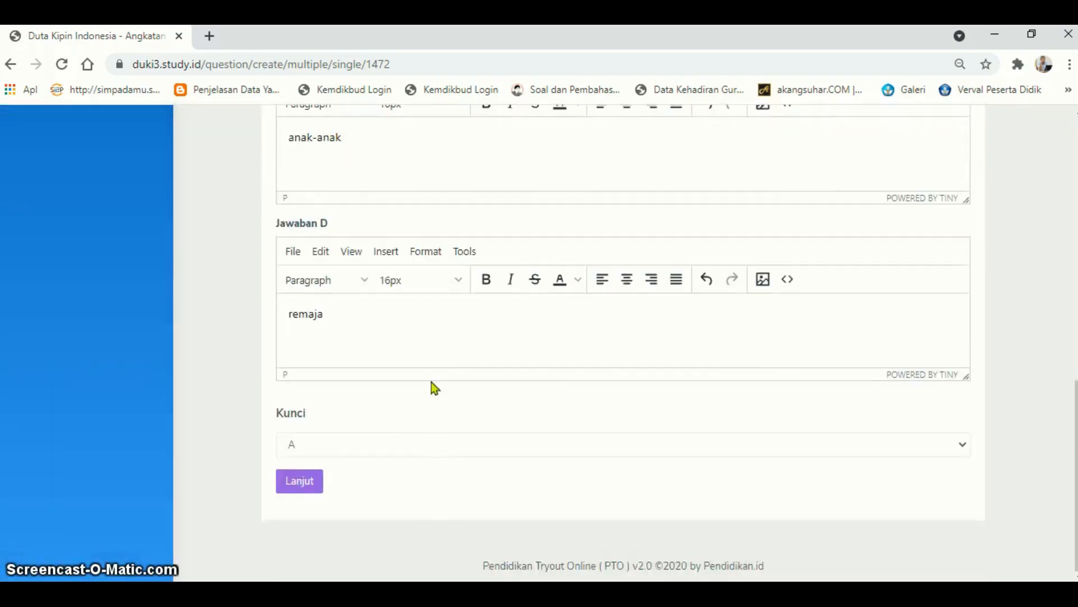
pyautogui.click(349, 454)
pyautogui.click(323, 480)
pyautogui.click(316, 484)
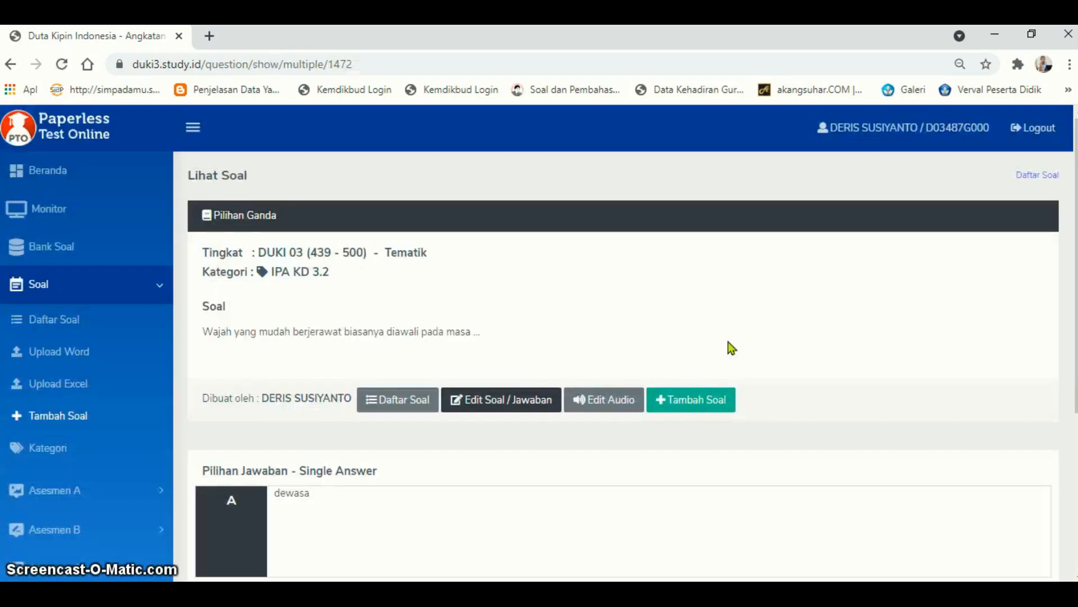
pyautogui.scroll(-5, 728, 344)
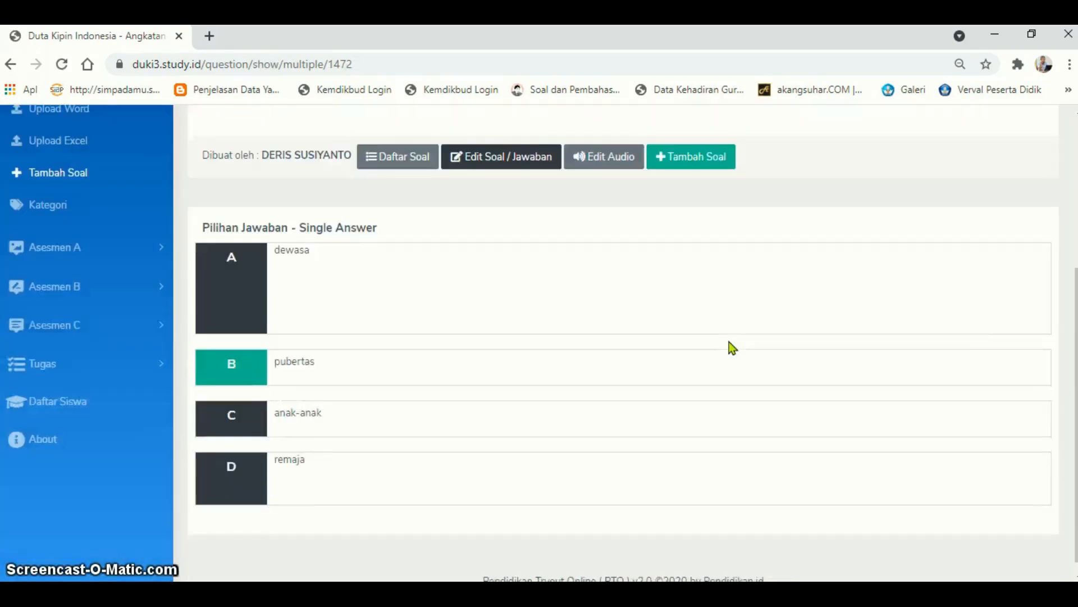
pyautogui.scroll(4, 729, 344)
pyautogui.scroll(1, 729, 344)
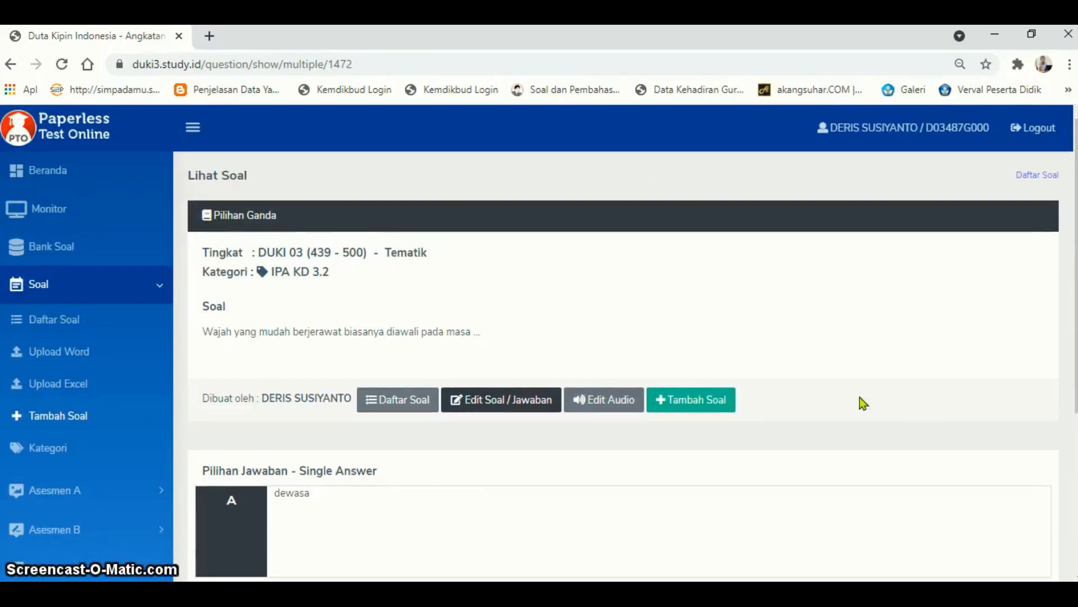
# Start a new Isian / Essay question with Tingkat DUKI 03 (439 - 500), Mapel Tematik and Kategori IPA KD 3.2.
pyautogui.click(687, 405)
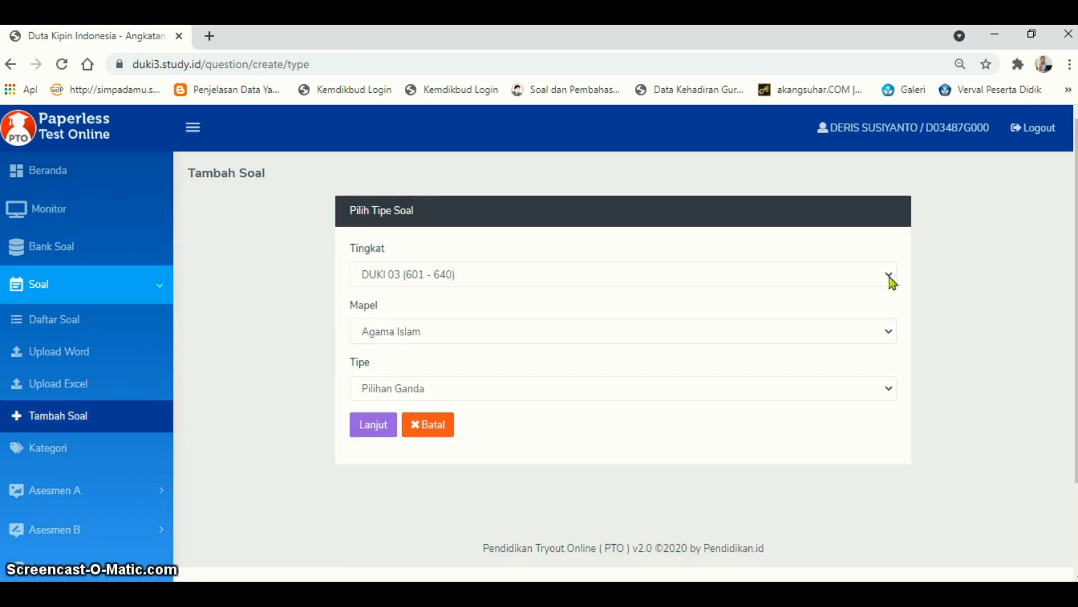
pyautogui.click(890, 276)
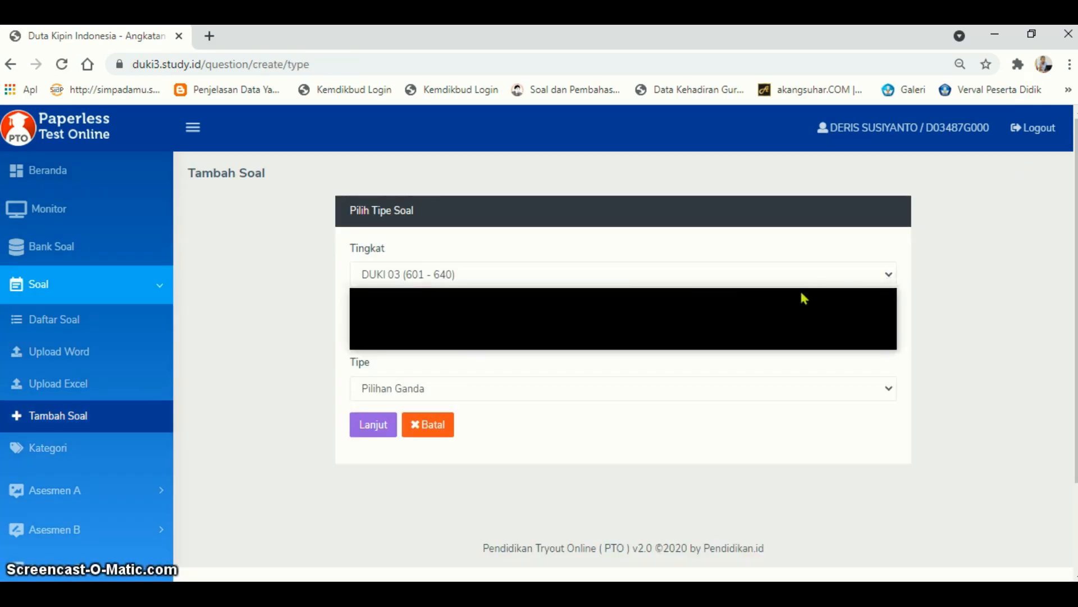
pyautogui.click(695, 341)
pyautogui.click(694, 332)
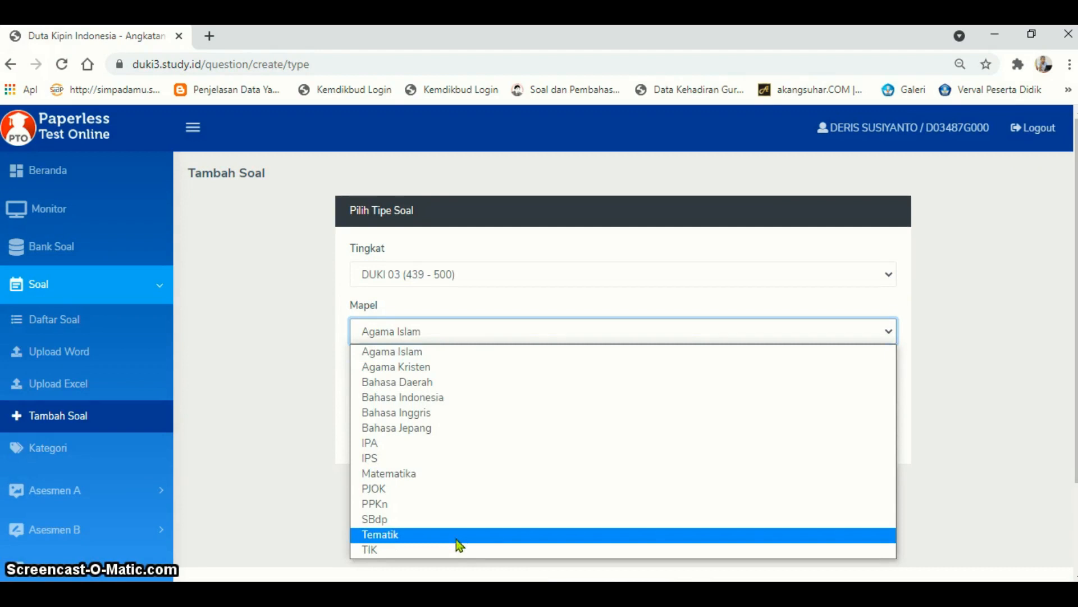
pyautogui.click(459, 534)
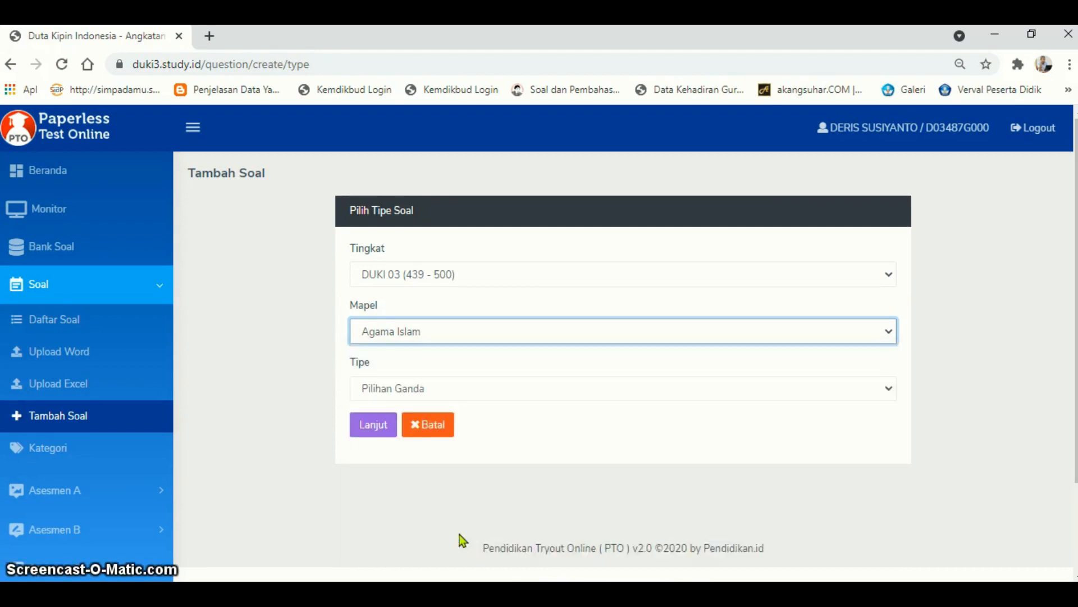
pyautogui.click(441, 390)
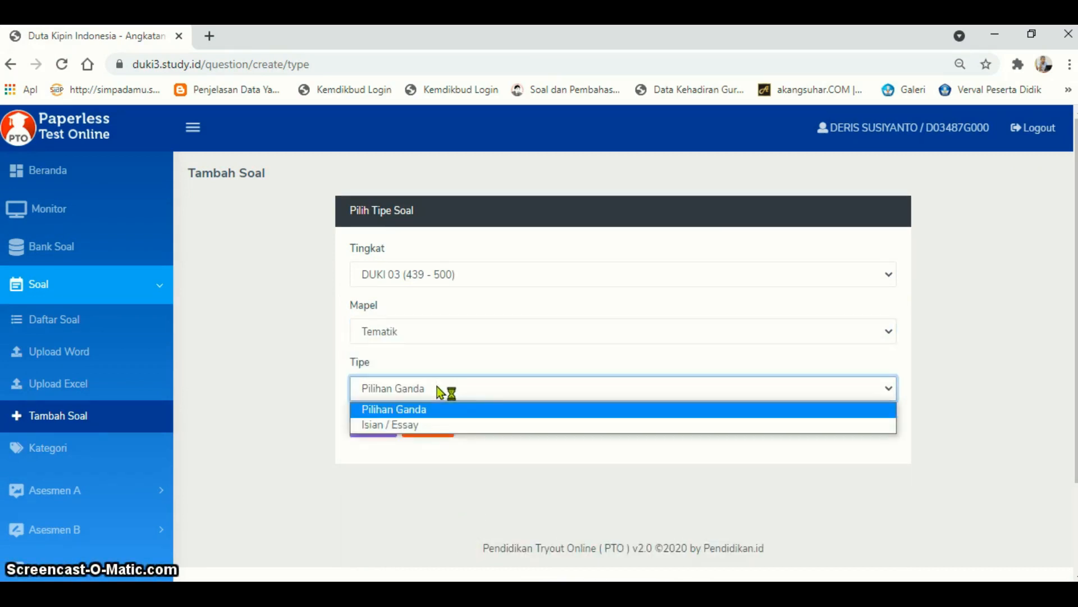
pyautogui.click(422, 426)
pyautogui.click(376, 425)
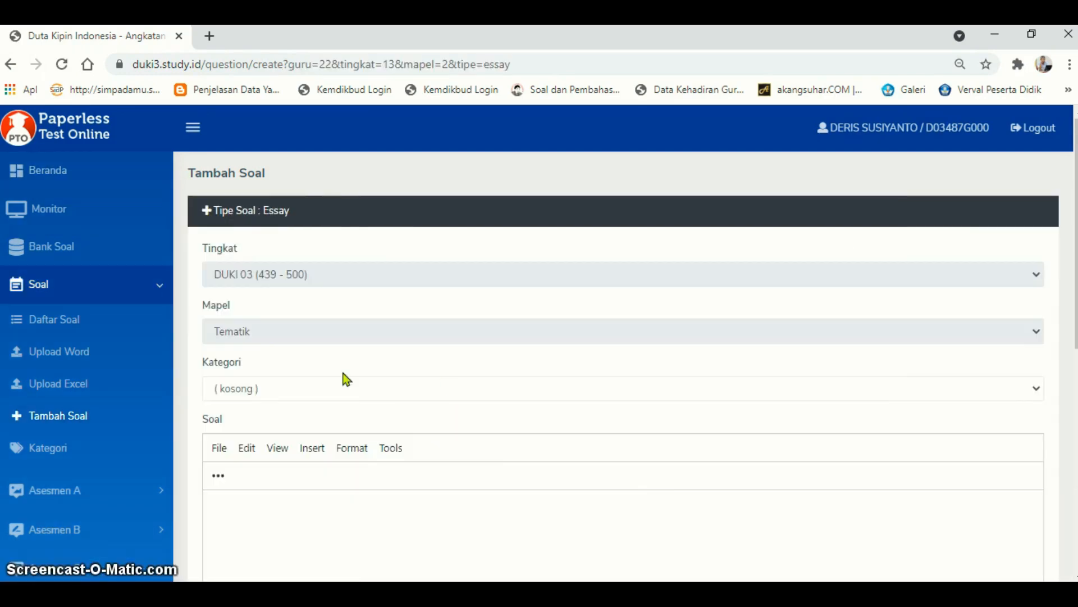
pyautogui.click(1039, 390)
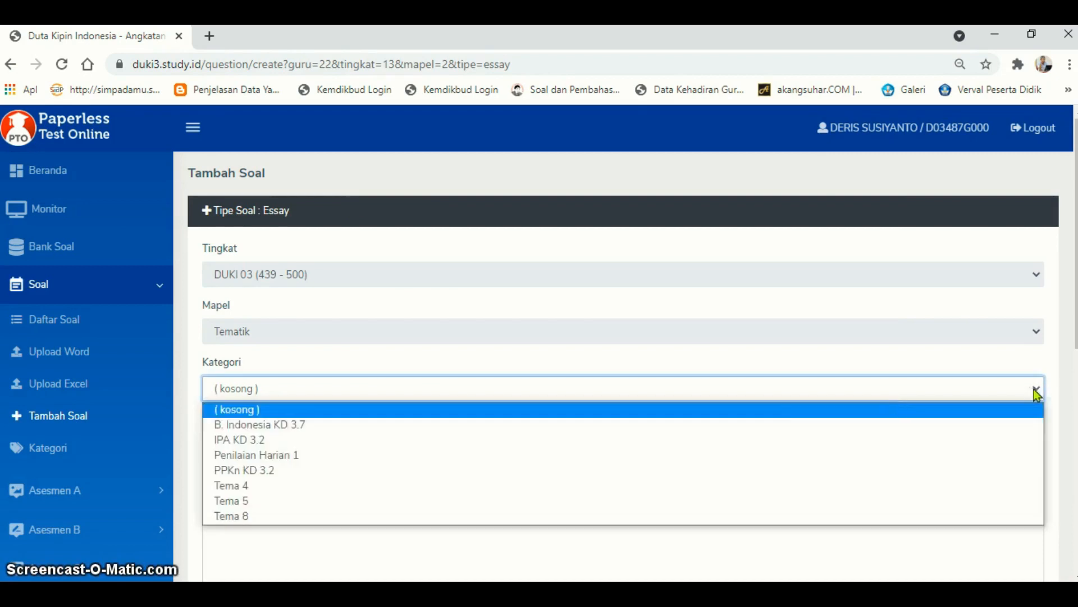
pyautogui.click(447, 440)
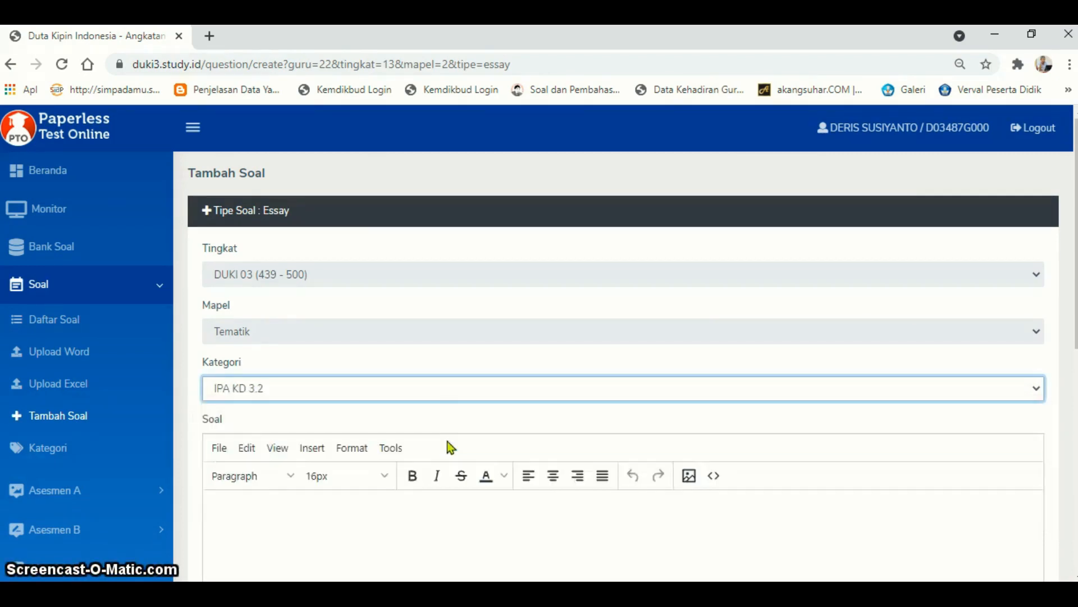
# Copy the essay question and its answer from the Word document into Soal, and capitalize the question's first word as "Apa".
pyautogui.scroll(-4, 540, 393)
pyautogui.click(526, 341)
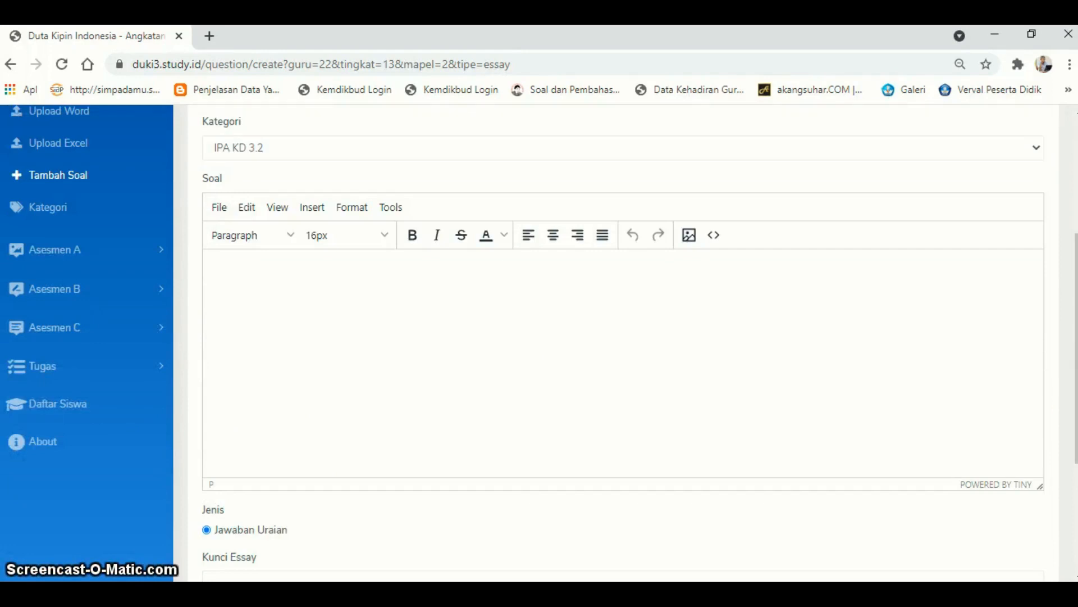
pyautogui.click(1067, 238)
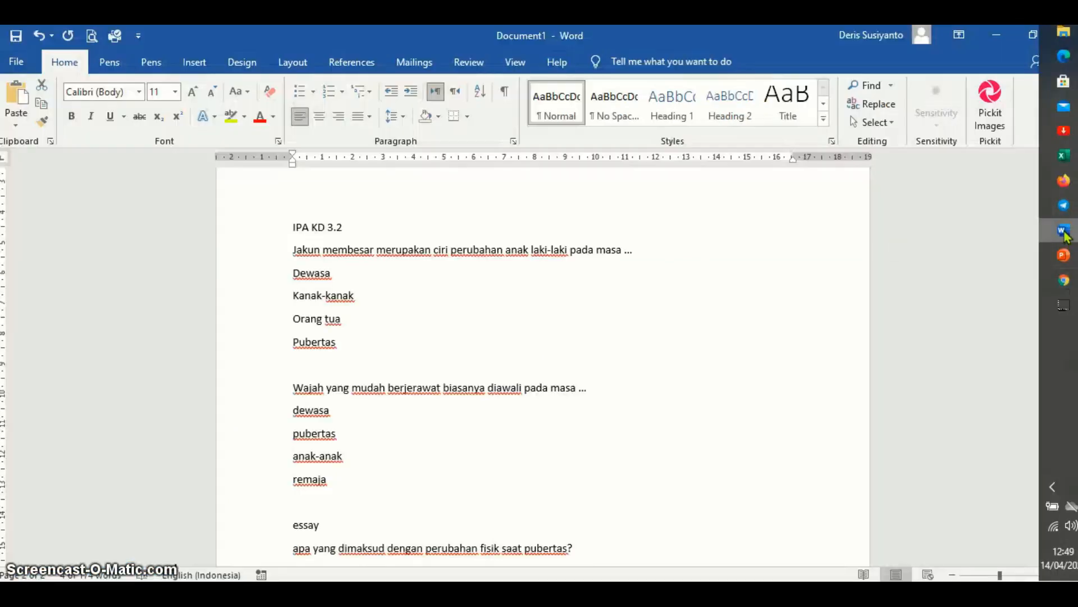
pyautogui.scroll(-3, 393, 394)
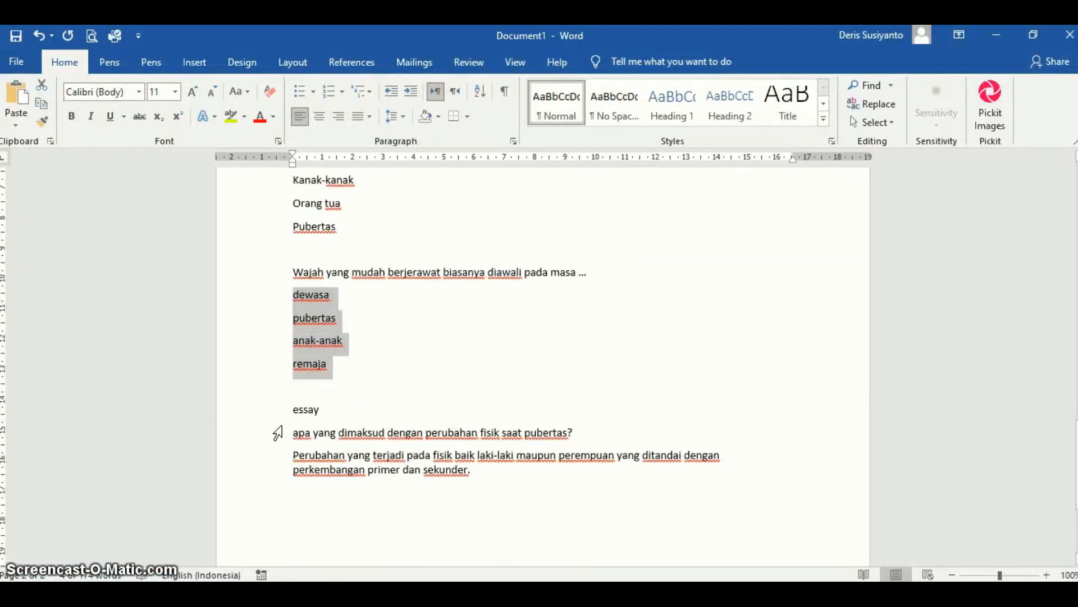
pyautogui.moveTo(292, 434); pyautogui.dragTo(489, 482)
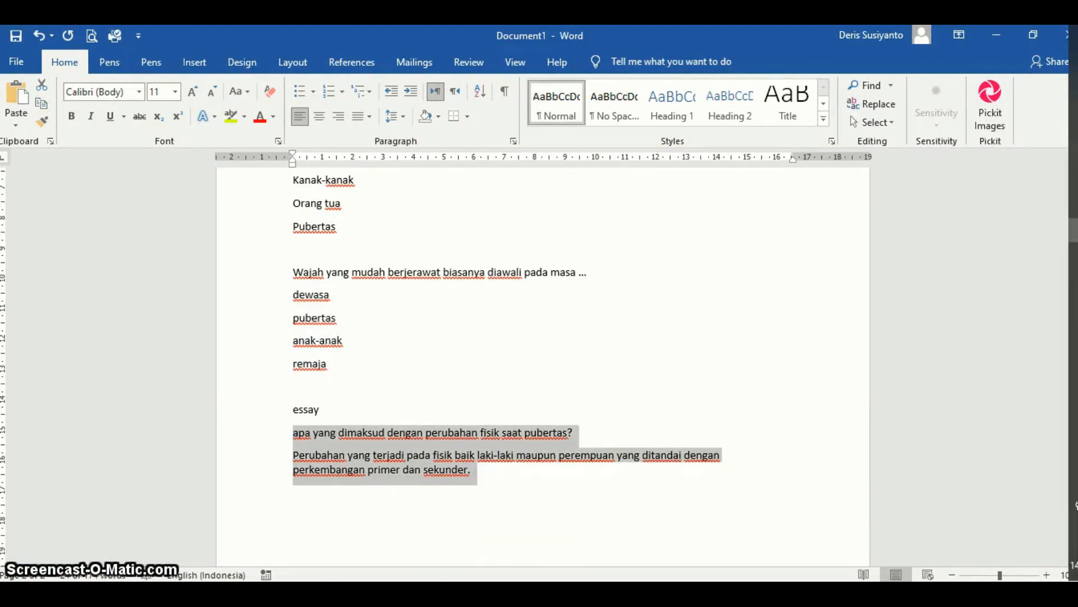
pyautogui.click(1063, 279)
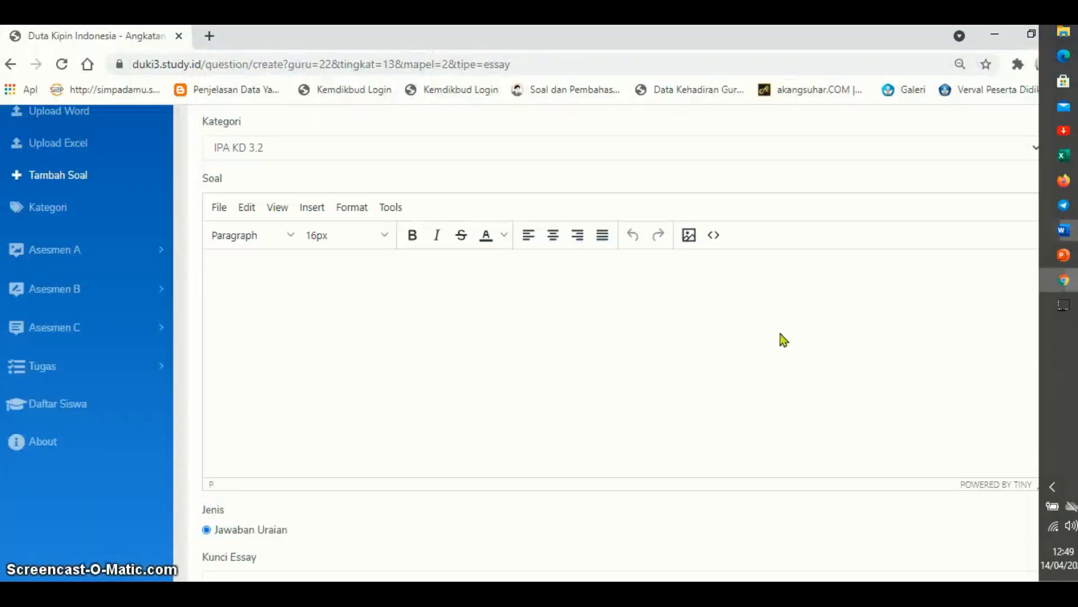
pyautogui.click(314, 296)
pyautogui.hotkey('ctrl', 'v')
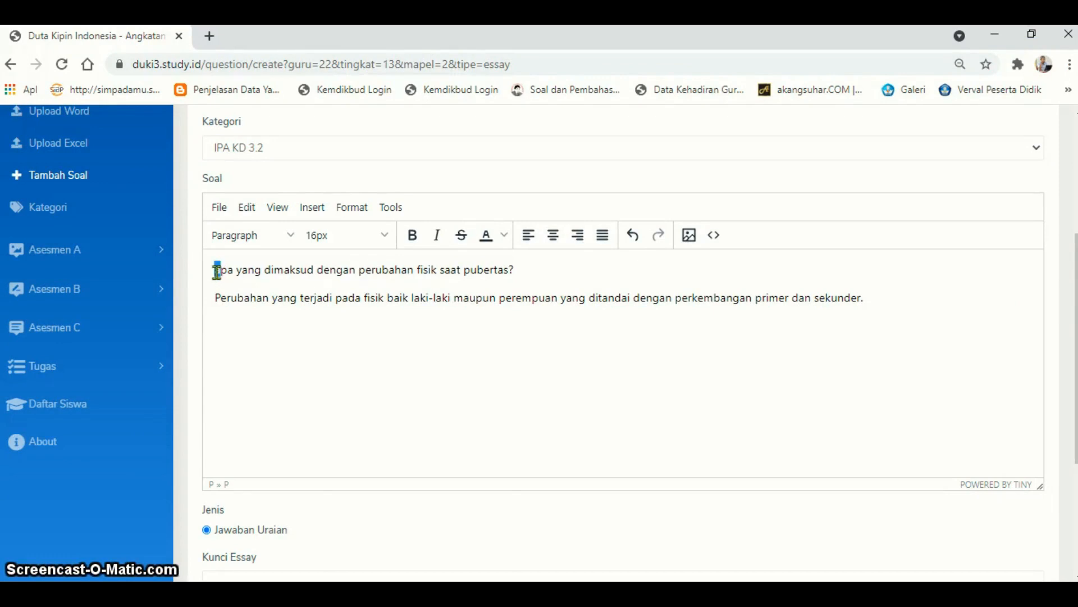
pyautogui.press('BackSpace')
pyautogui.write('A')
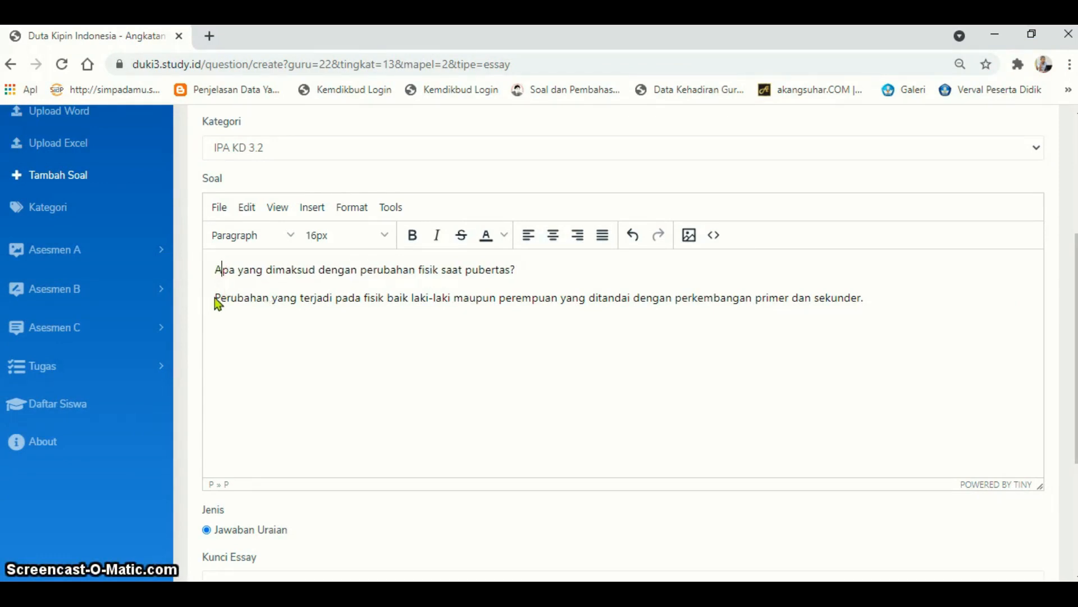
# Move the answer sentence "Perubahan yang terjadi pada fisik ..." from Soal into Kunci Essay and save the essay question.
pyautogui.moveTo(215, 298); pyautogui.dragTo(897, 332)
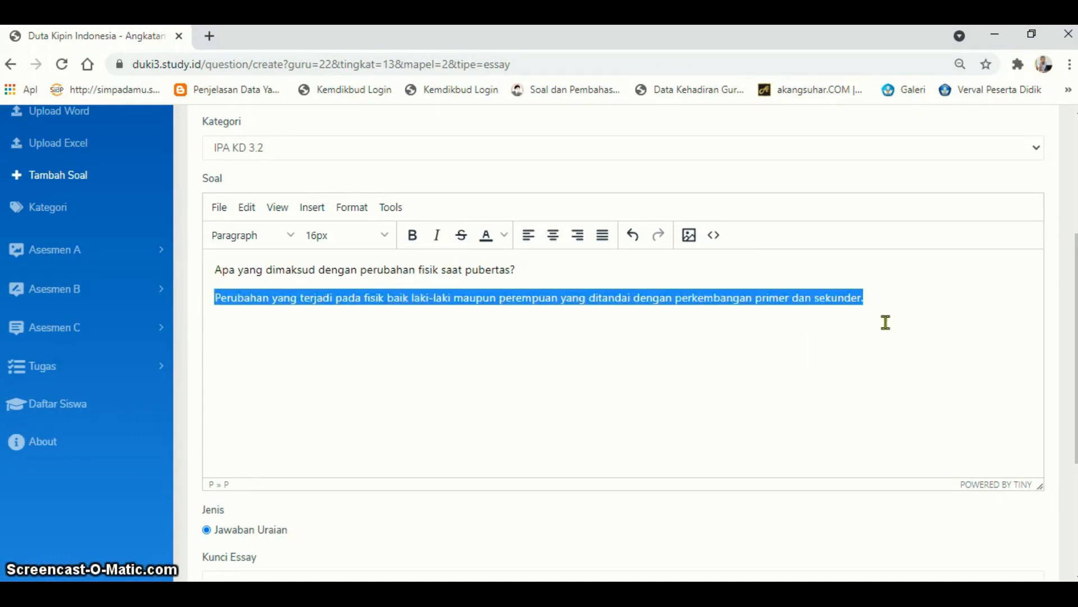
pyautogui.hotkey('ctrl', 'x')
pyautogui.scroll(-4, 618, 427)
pyautogui.click(353, 381)
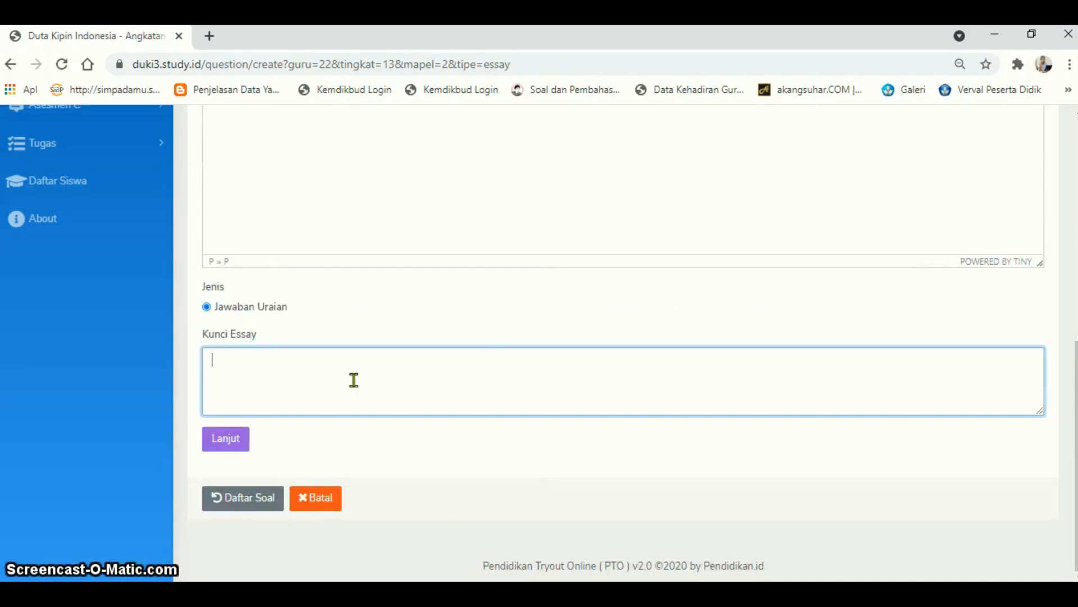
pyautogui.hotkey('ctrl', 'v')
pyautogui.scroll(3, 363, 344)
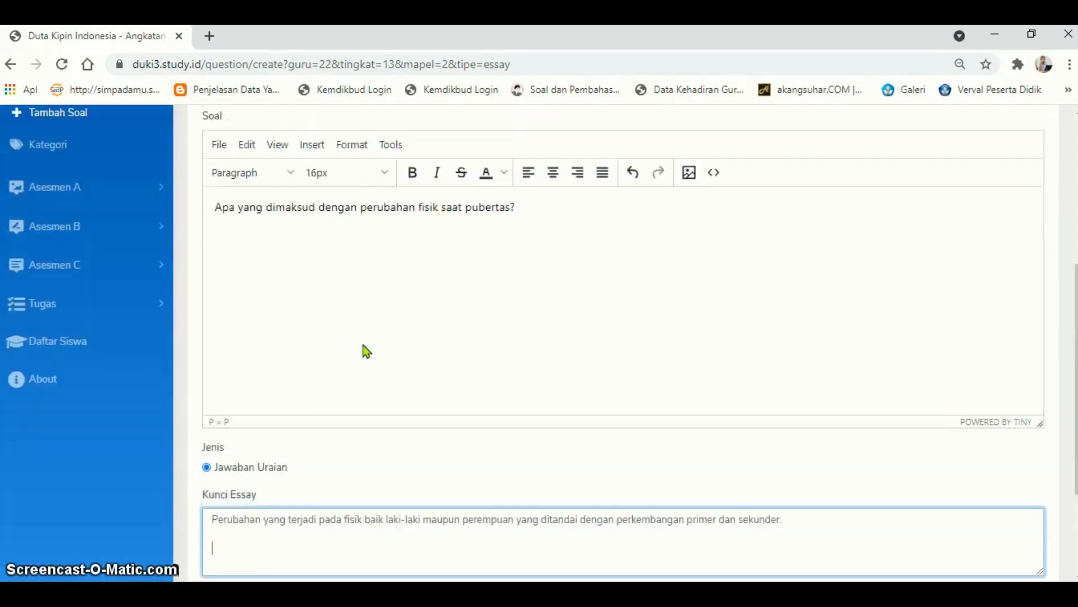
pyautogui.scroll(-1, 362, 345)
pyautogui.scroll(-1, 364, 349)
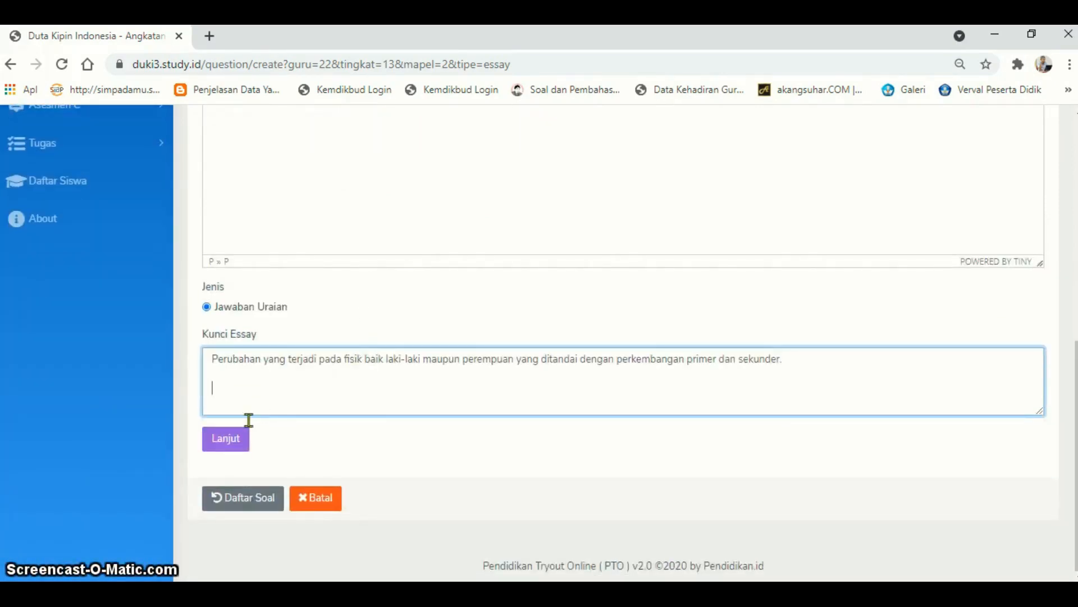
pyautogui.click(236, 447)
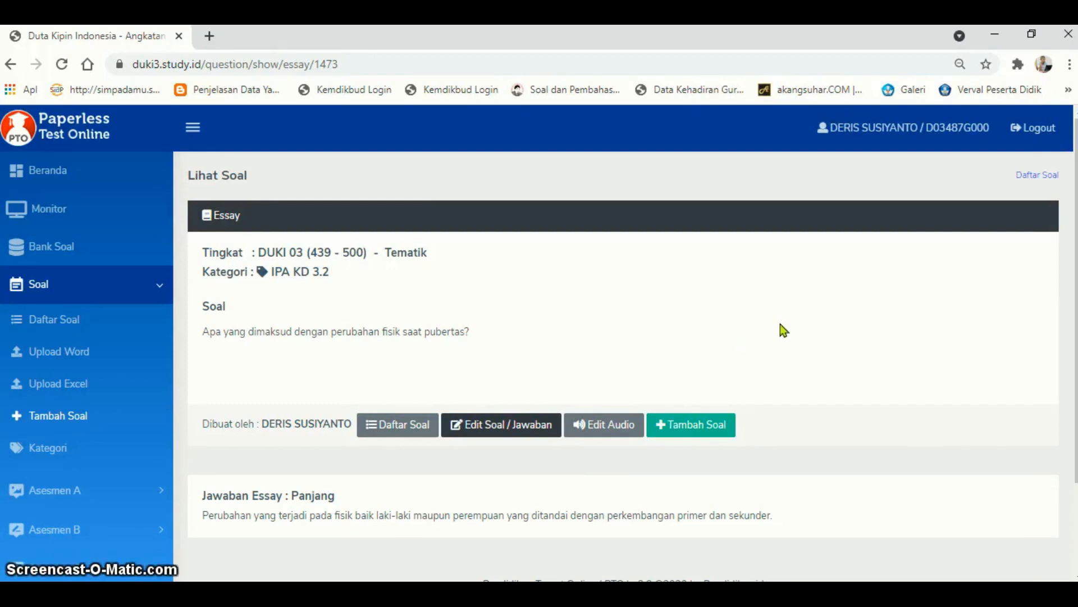
# Open the Buat K-13 form of Asesmen C to start a new assessment.
pyautogui.scroll(-3, 757, 363)
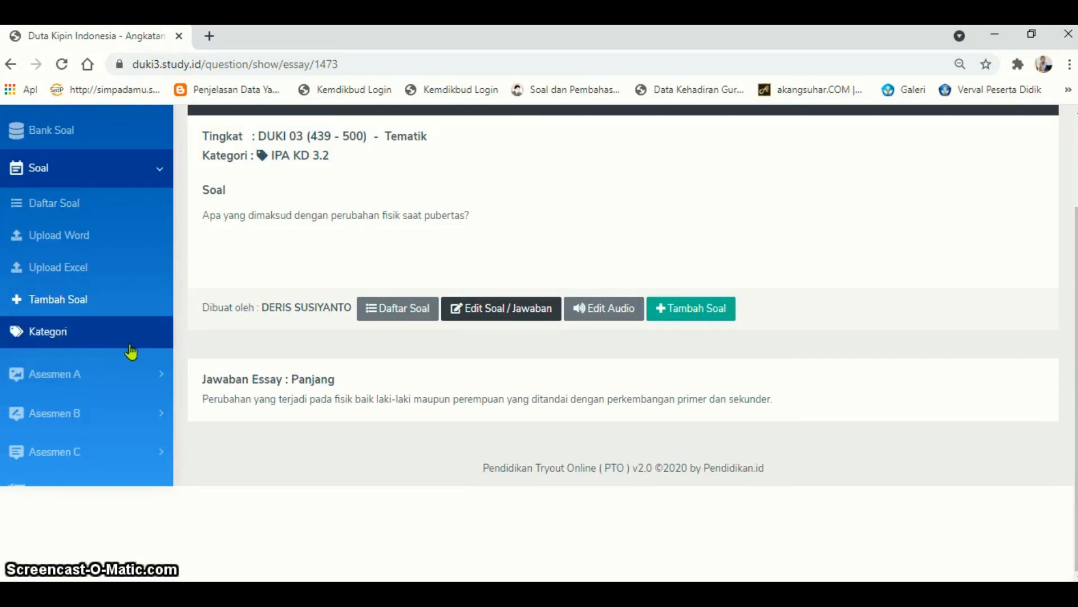
pyautogui.click(84, 459)
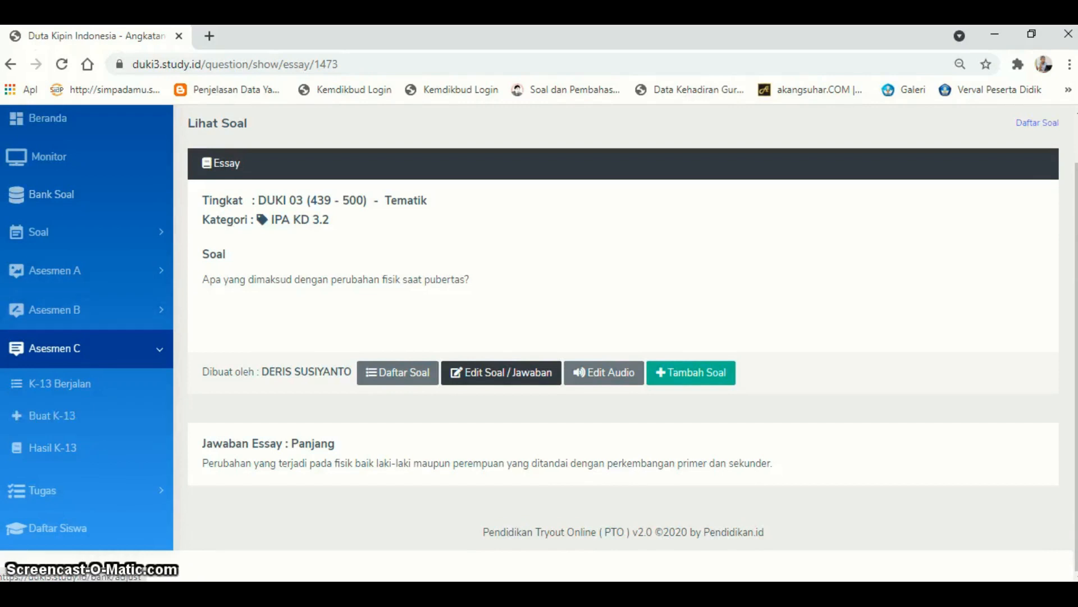
pyautogui.click(71, 418)
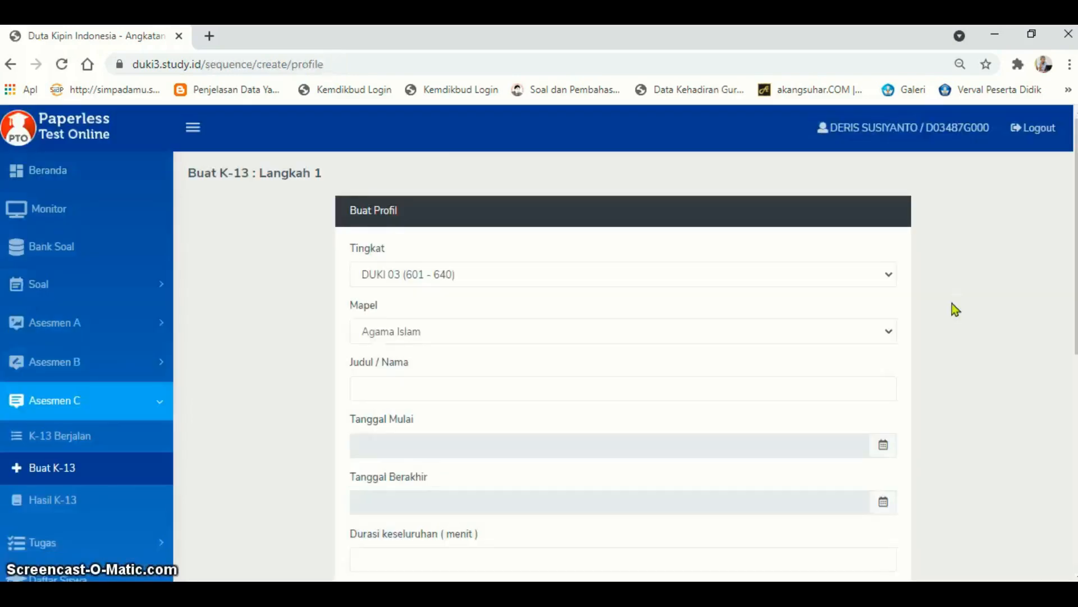
# Set the new K-13 assessment's Tingkat to DUKI 03 (439 - 500) and its Mapel to Tematik.
pyautogui.click(888, 277)
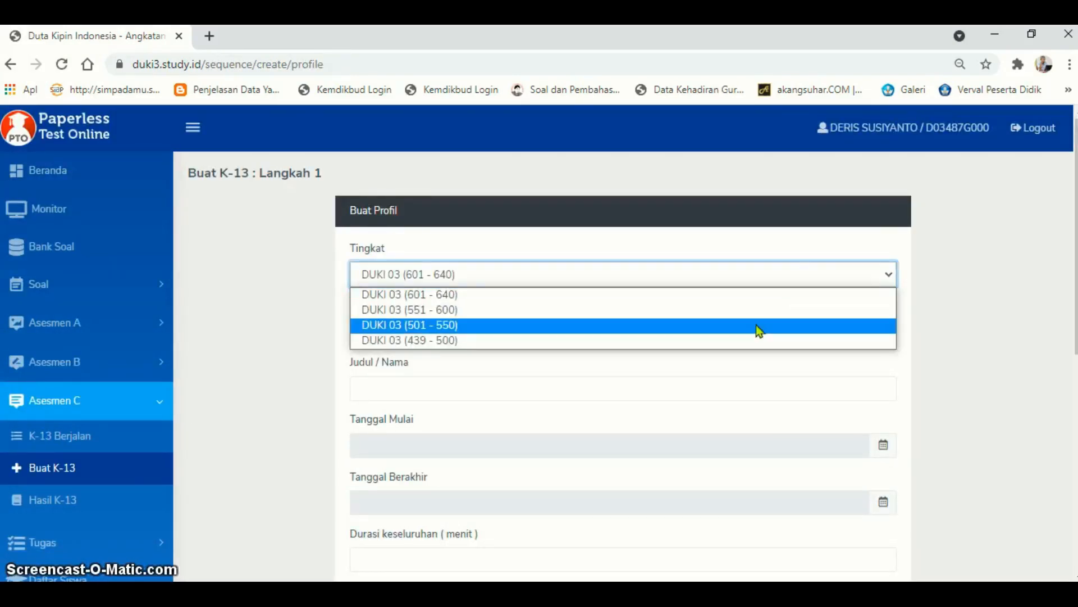
pyautogui.click(744, 341)
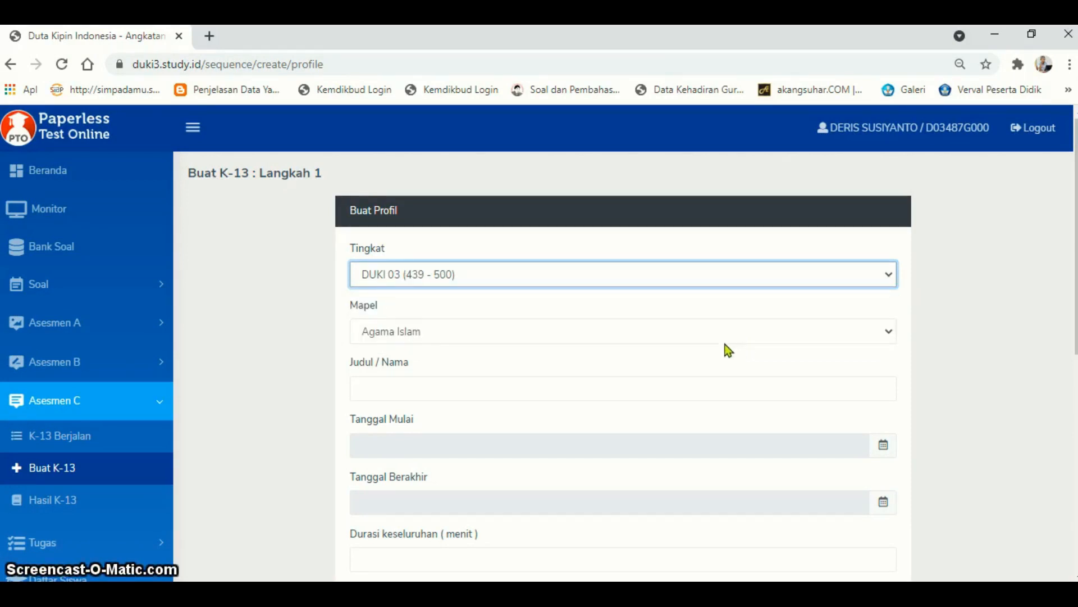
pyautogui.click(726, 332)
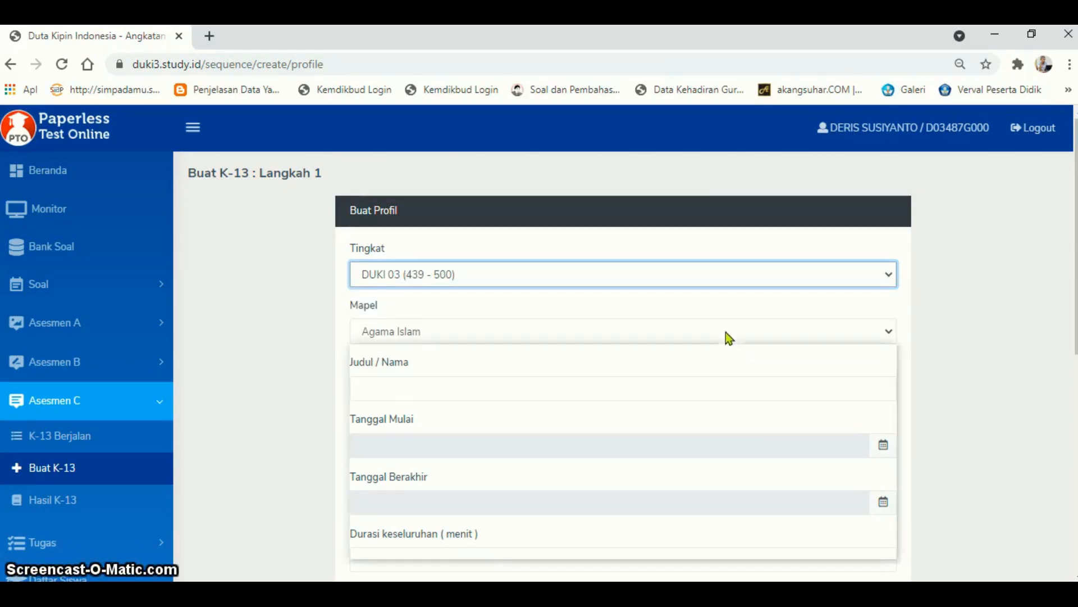
pyautogui.click(592, 538)
# Enter "Penilaian Harian Subtema 1" as the assessment's Judul / Nama.
pyautogui.click(632, 388)
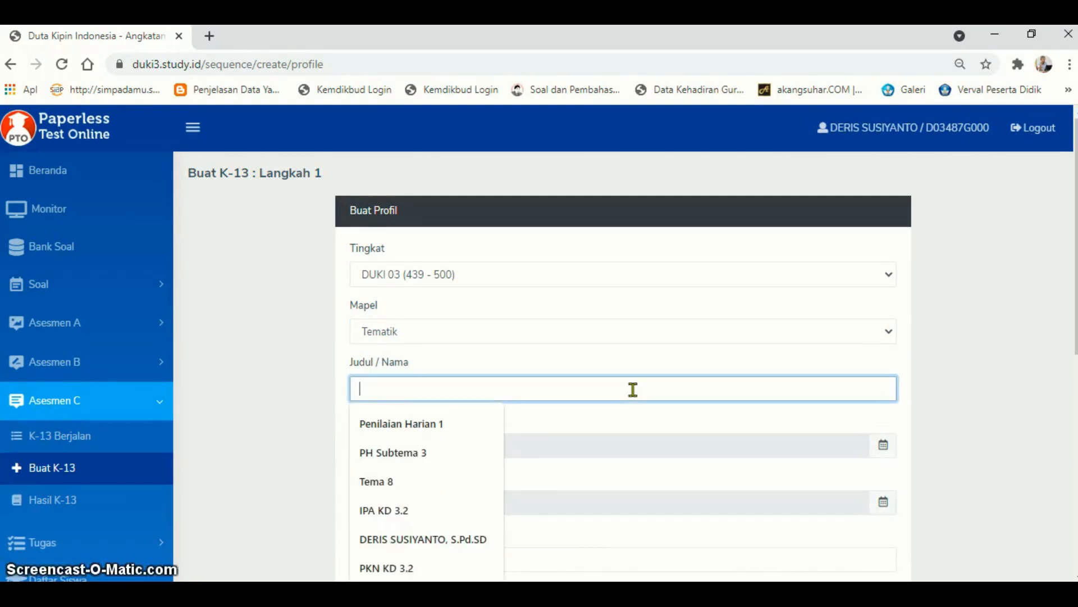
pyautogui.write('Peni')
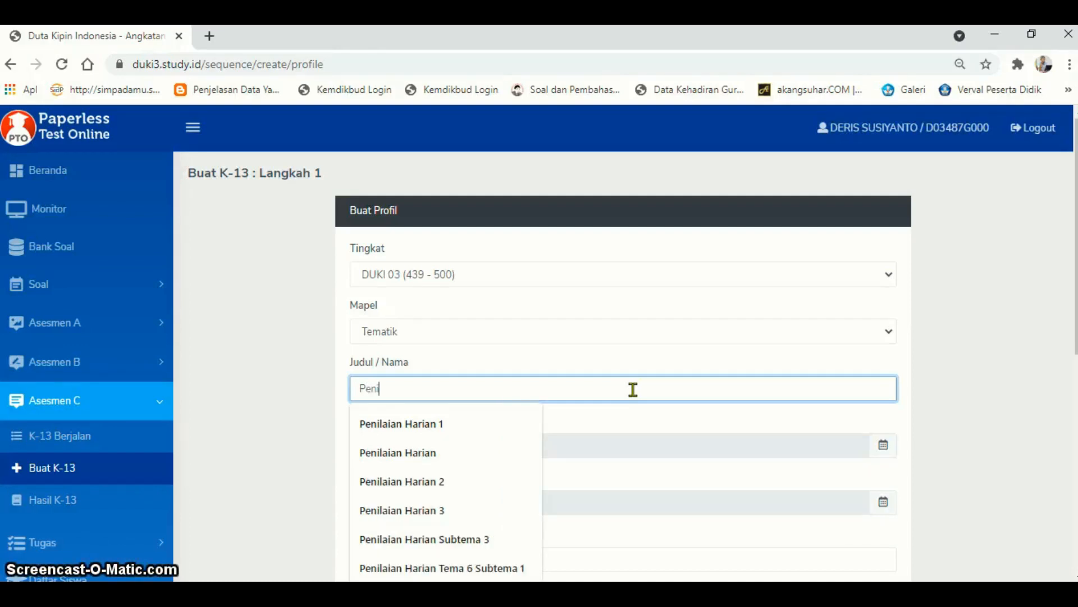
pyautogui.write('laian Harian Subtema')
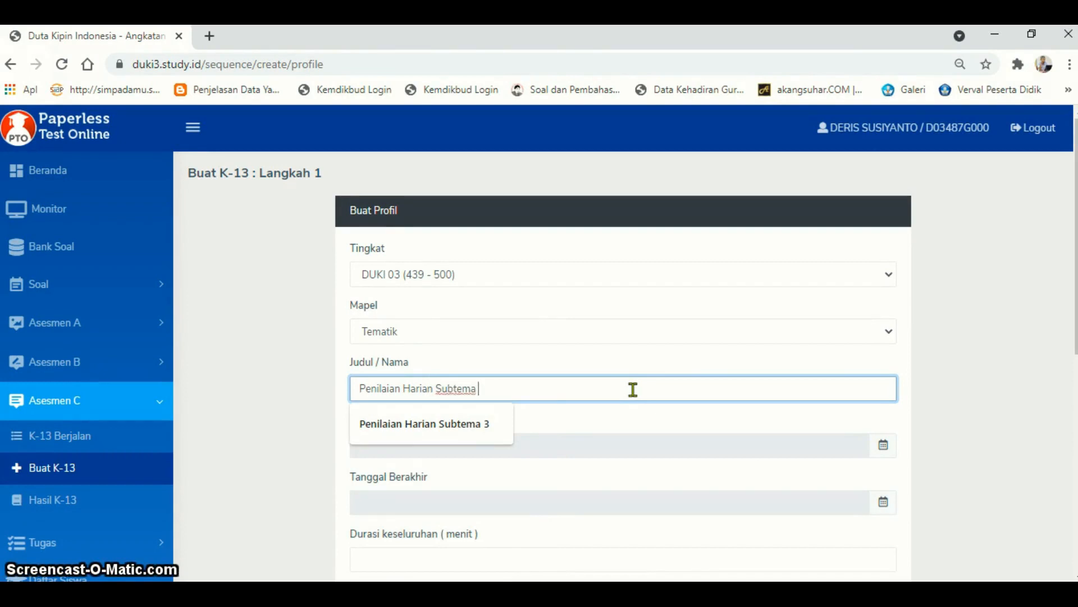
pyautogui.write(' 1')
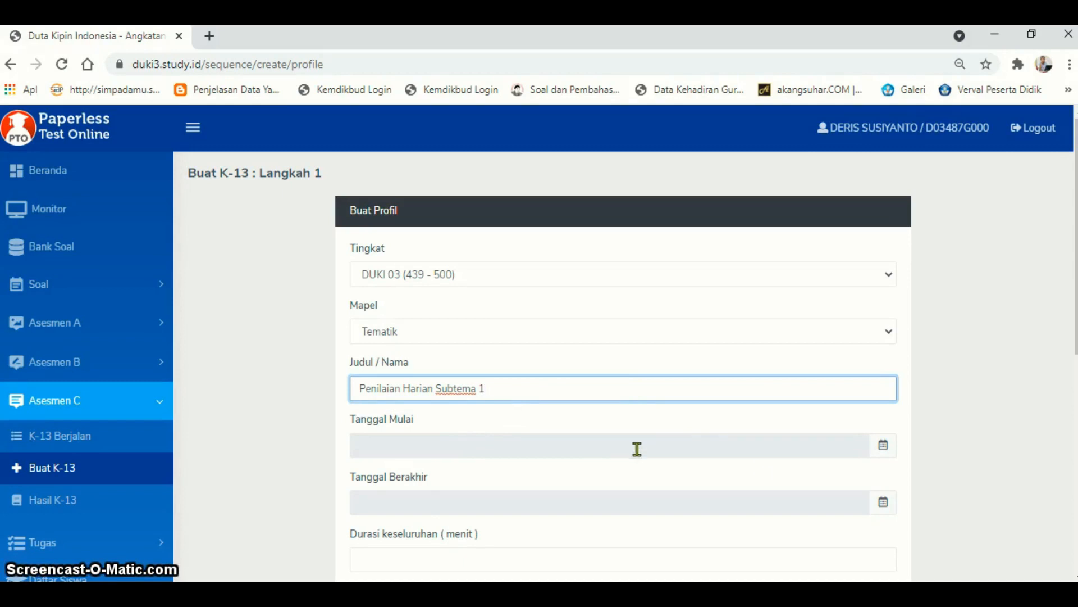
# Set the assessment's Tanggal Mulai to 15-04-2021 at 08:00.
pyautogui.click(884, 455)
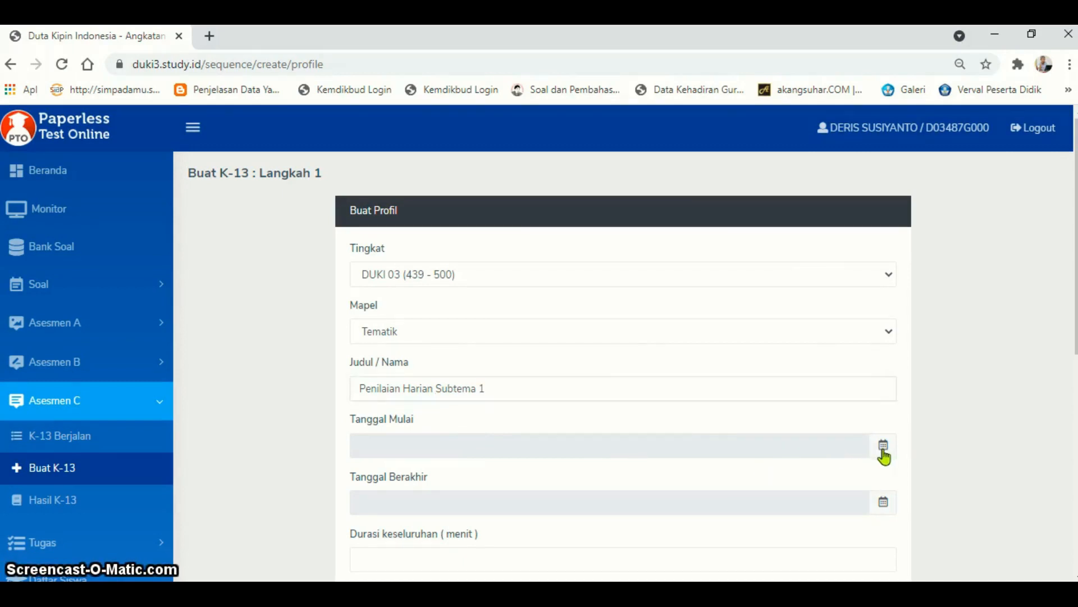
pyautogui.click(796, 329)
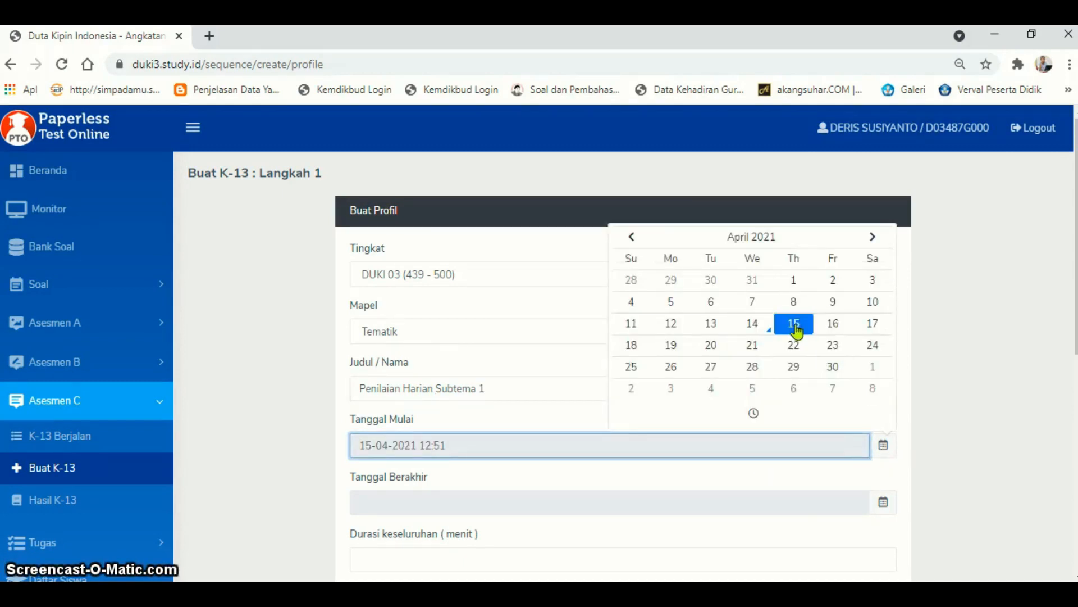
pyautogui.click(770, 426)
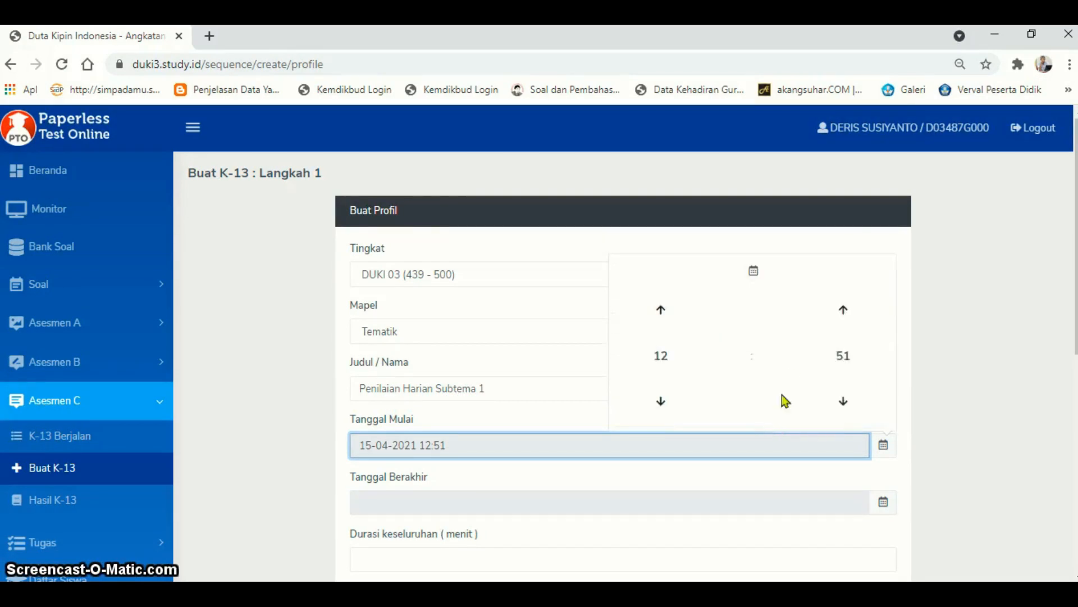
pyautogui.click(676, 365)
pyautogui.click(659, 364)
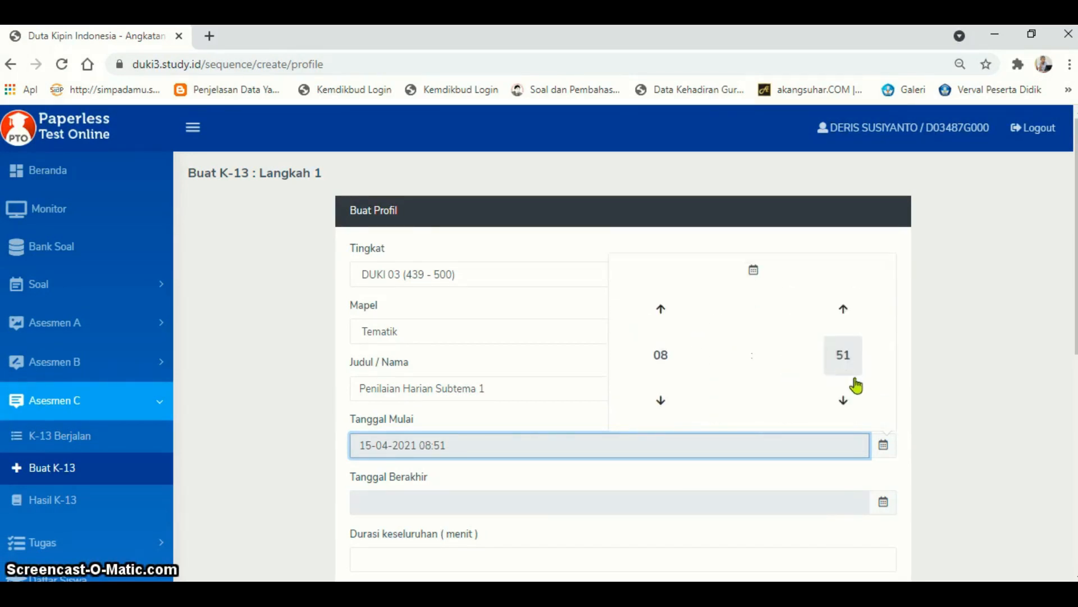
pyautogui.click(850, 365)
pyautogui.click(647, 333)
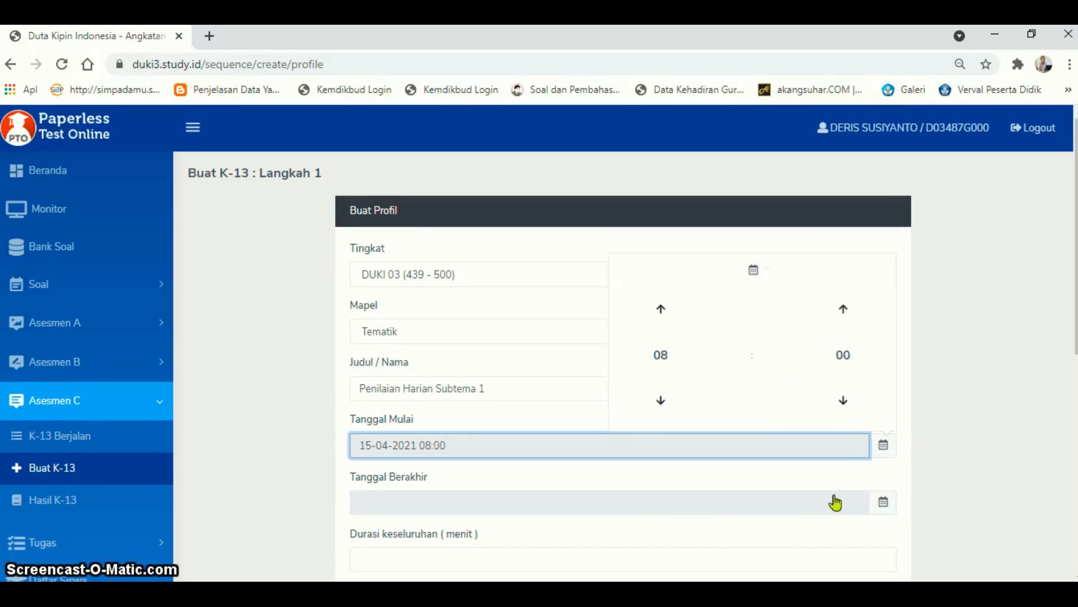
# Set the assessment's Tanggal Berakhir to 15-04-2021 at 09:00.
pyautogui.click(884, 510)
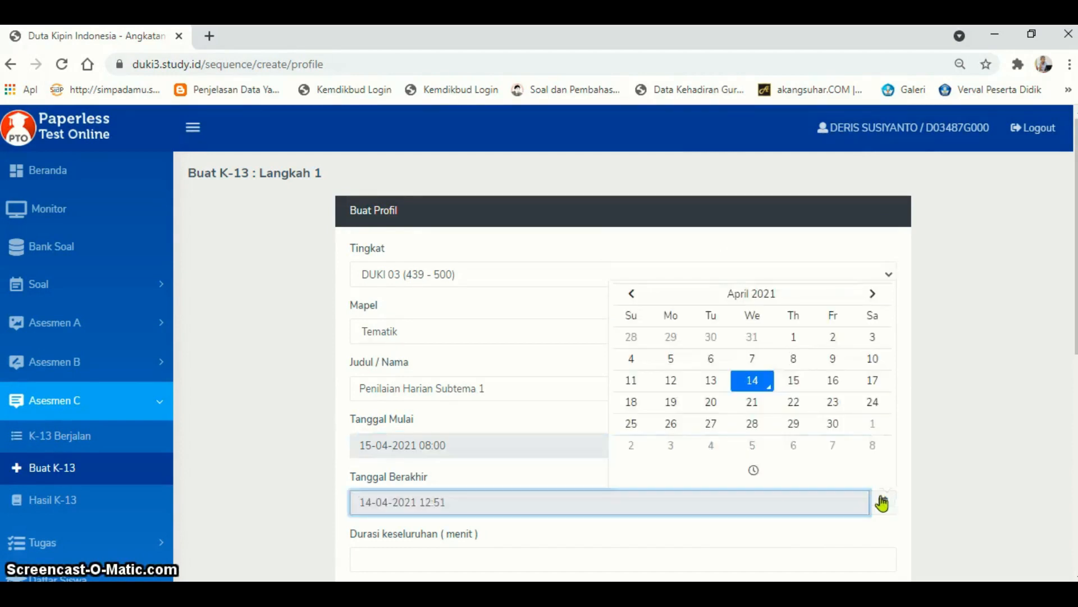
pyautogui.click(795, 382)
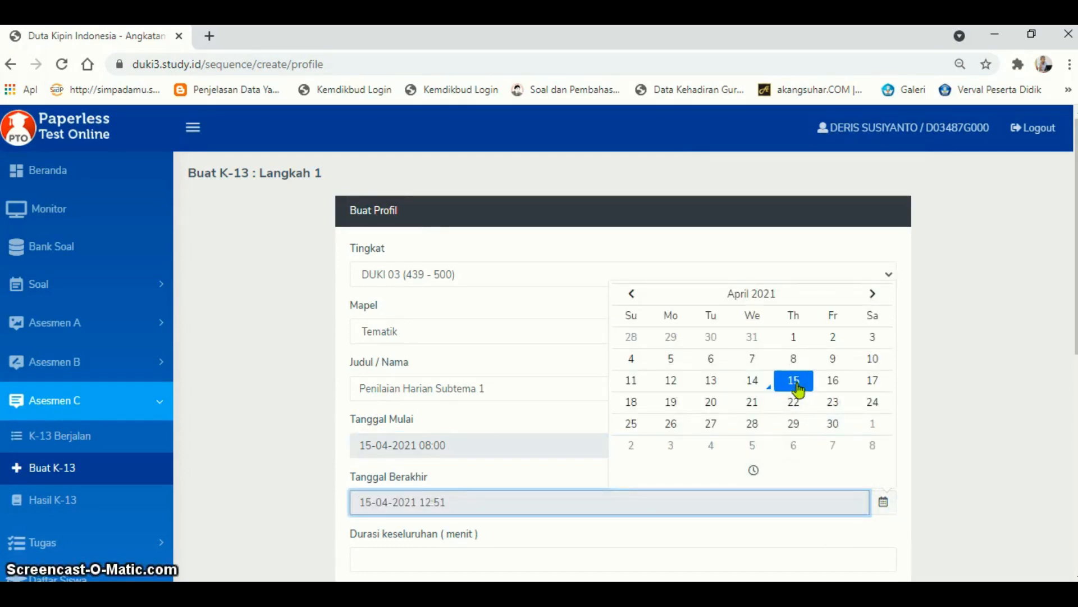
pyautogui.click(763, 476)
pyautogui.click(663, 412)
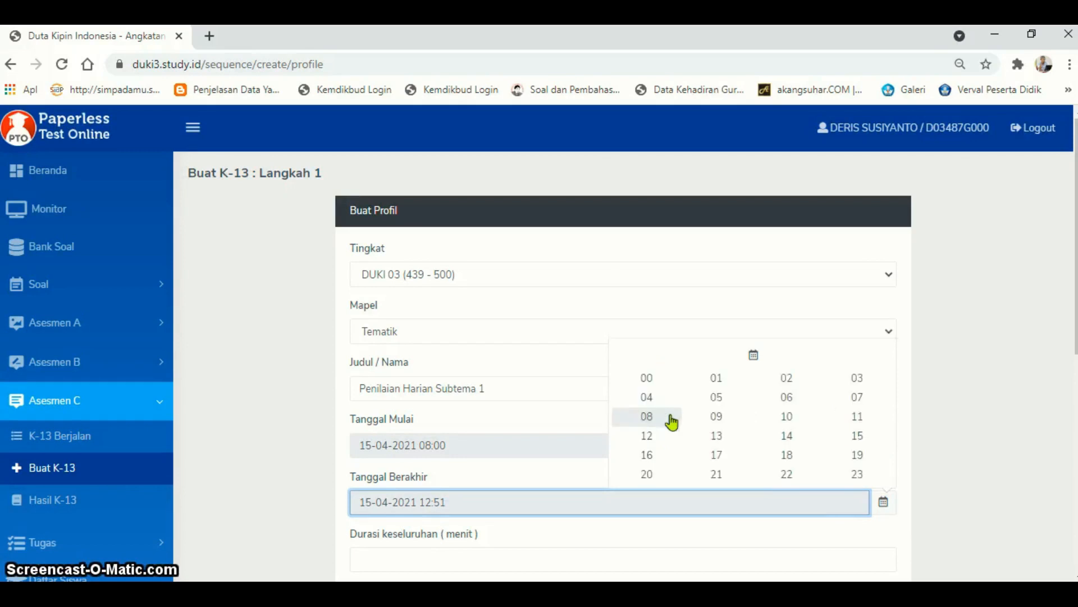
pyautogui.click(719, 416)
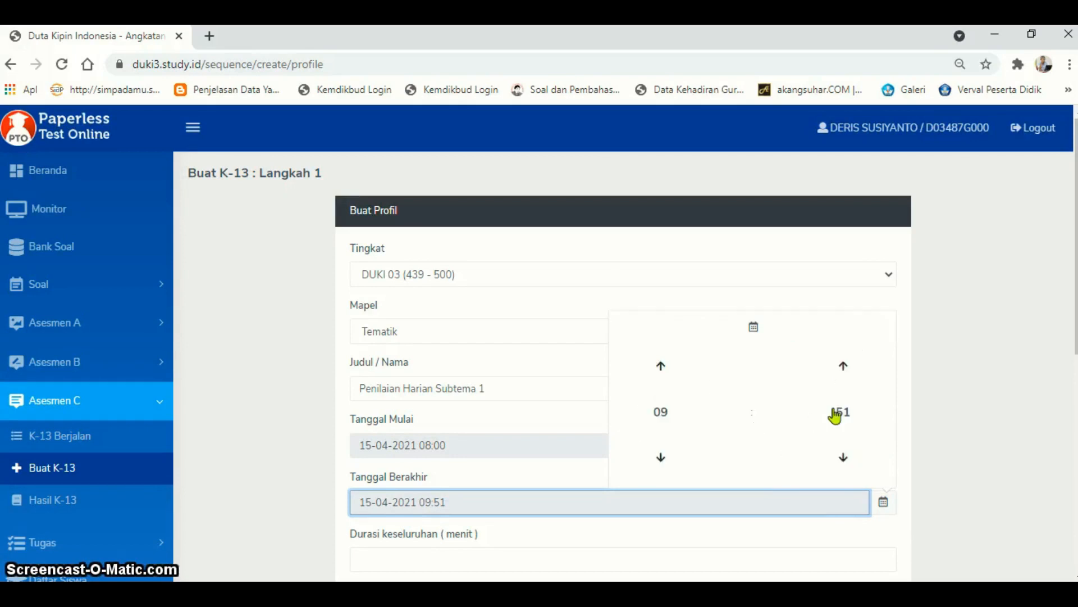
pyautogui.click(837, 415)
pyautogui.click(691, 399)
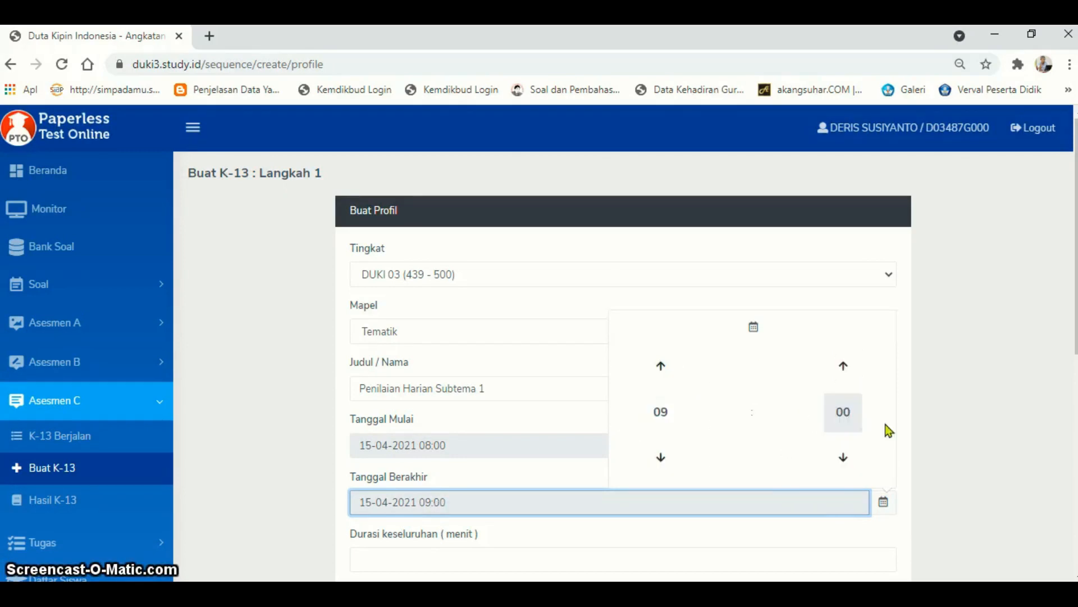
# Set Durasi keseluruhan to 60 minutes and Jumlah Bagian / Section to 3.
pyautogui.scroll(-4, 886, 423)
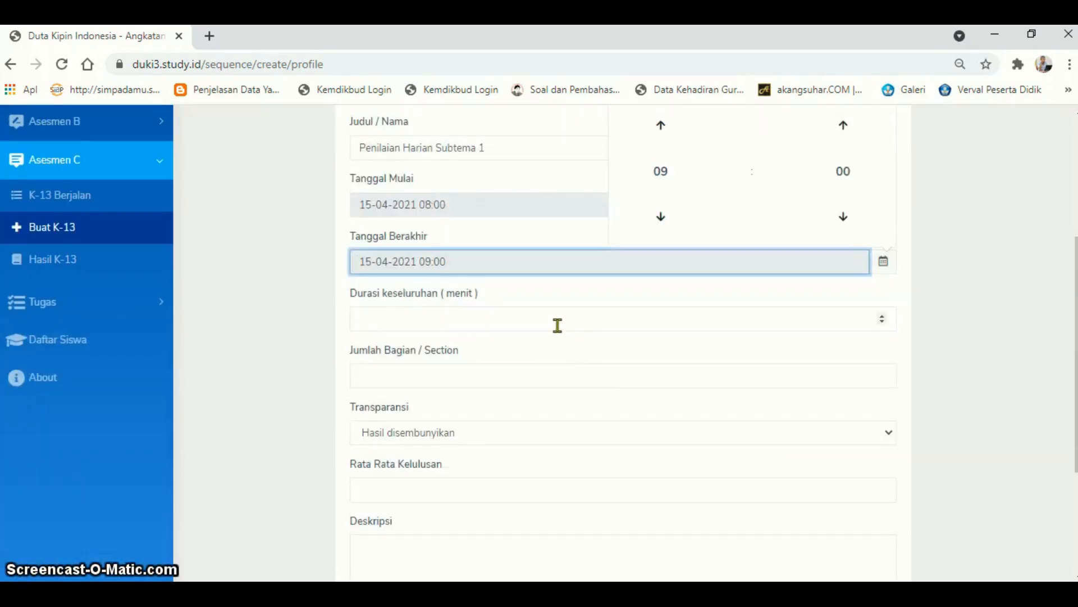
pyautogui.click(558, 325)
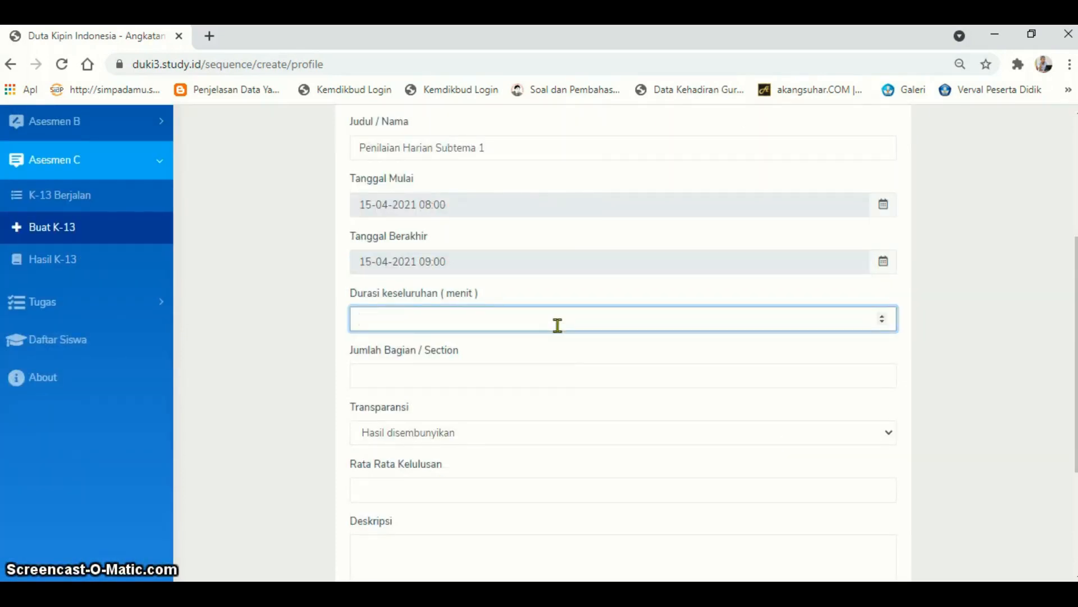
pyautogui.write('60')
pyautogui.click(515, 375)
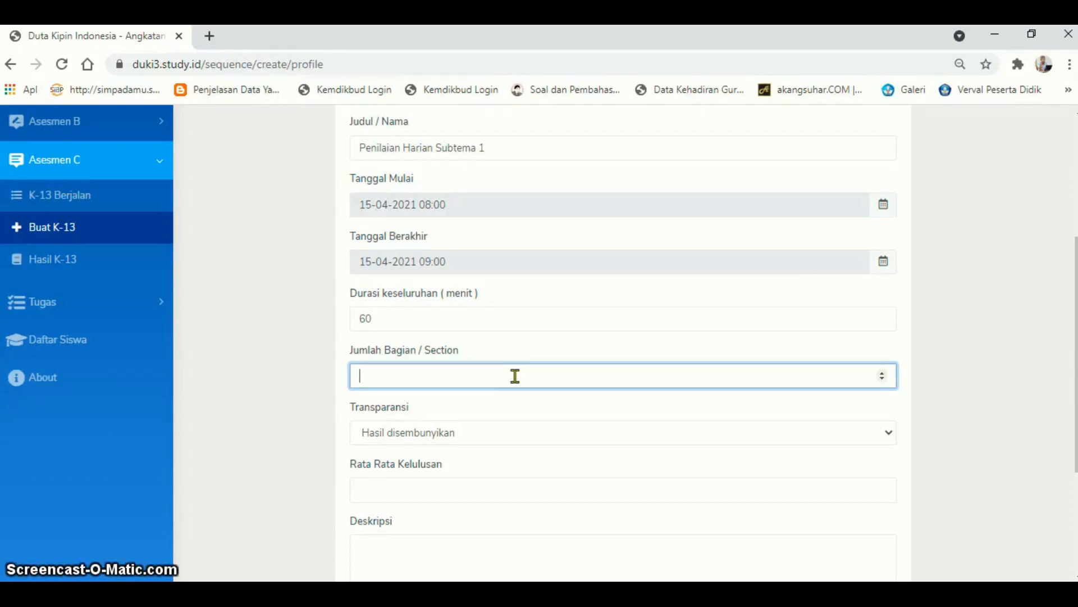
pyautogui.write('3')
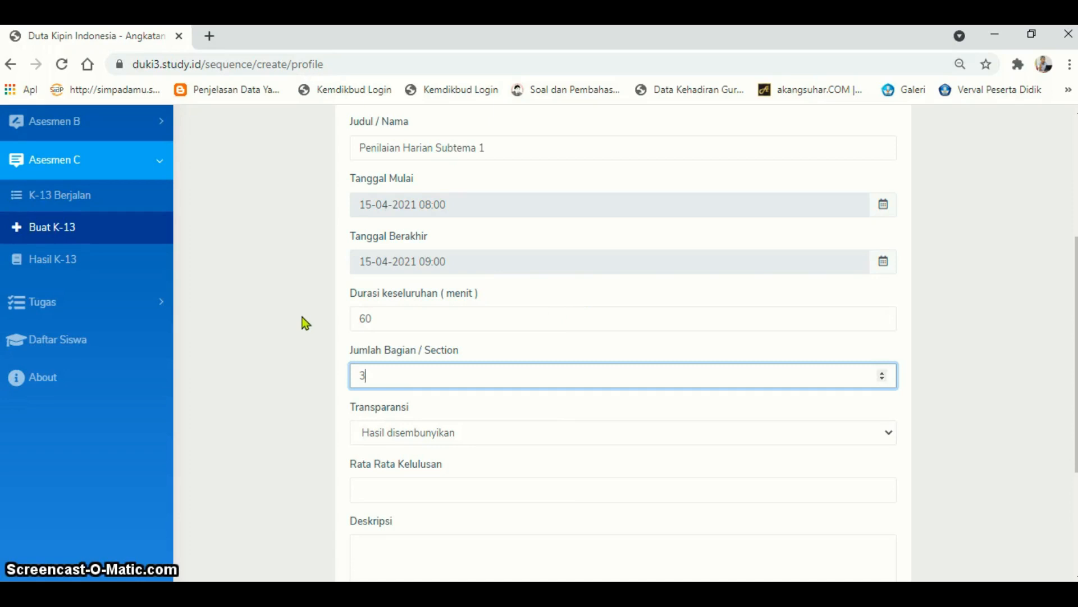
# Keep Transparansi at Hasil disembunyikan and set Rata Rata Kelulusan to 70.
pyautogui.scroll(3, 299, 318)
pyautogui.scroll(-5, 296, 326)
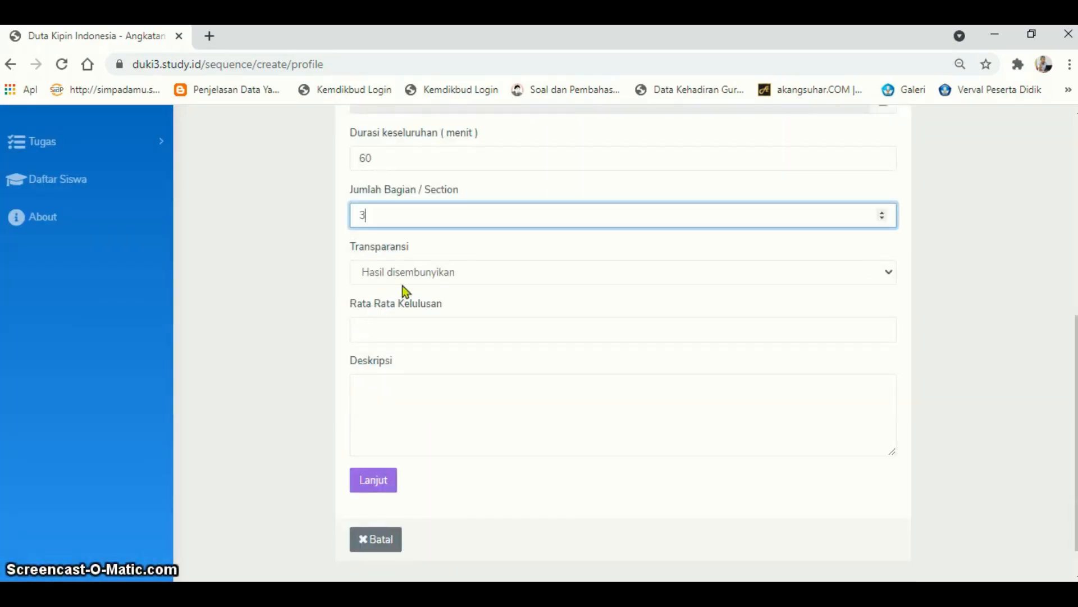
pyautogui.click(430, 272)
pyautogui.click(419, 294)
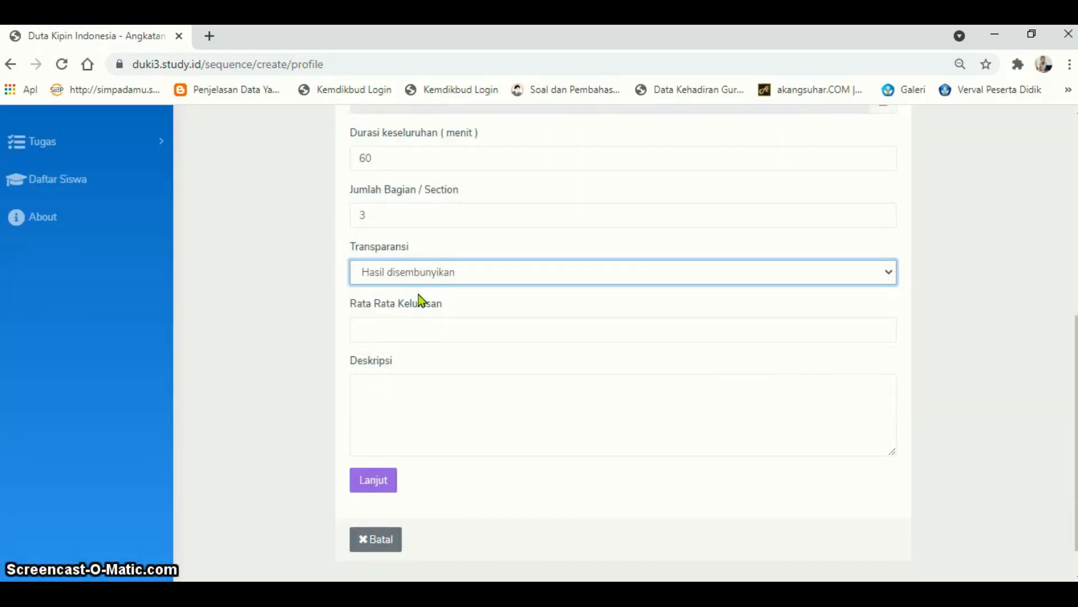
pyautogui.click(422, 328)
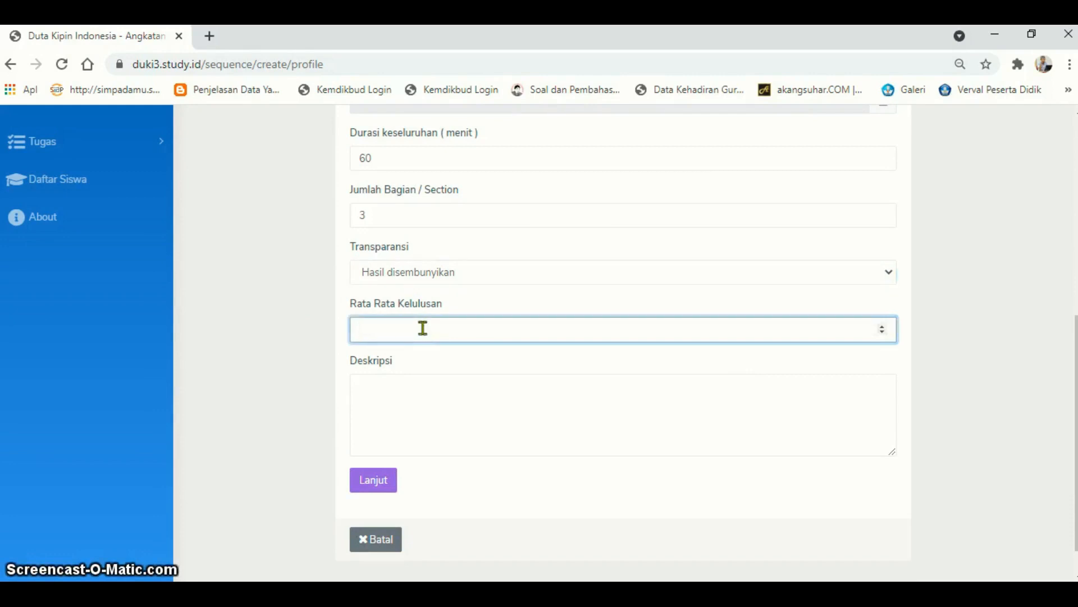
pyautogui.write('70')
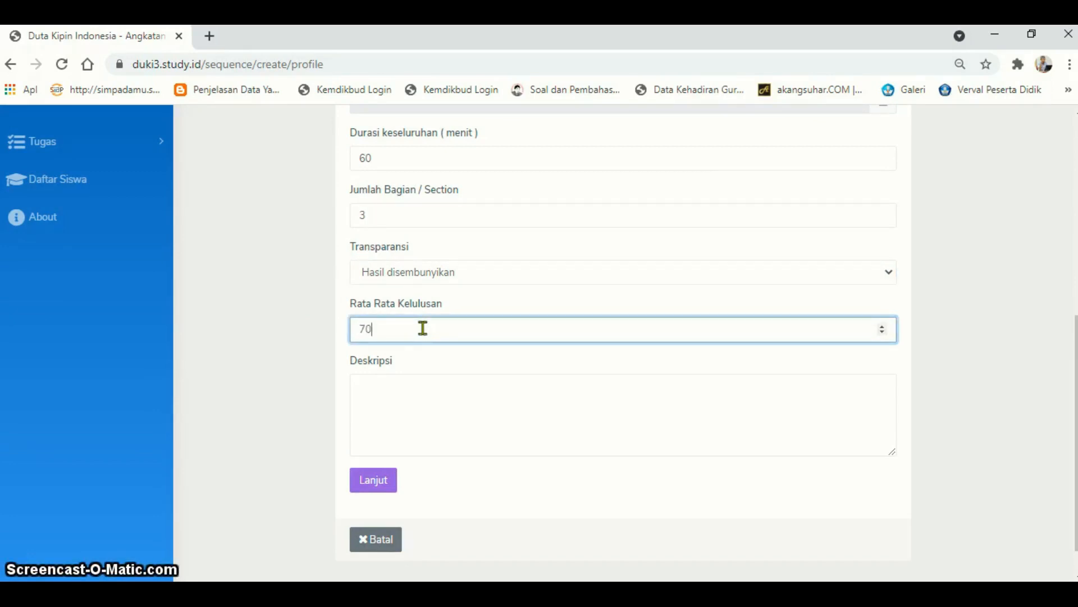
# Enter "Penilaian Harian Tema 6 Subtema 1 kelas 6 SD" as the assessment's Deskripsi.
pyautogui.click(420, 392)
pyautogui.write('P')
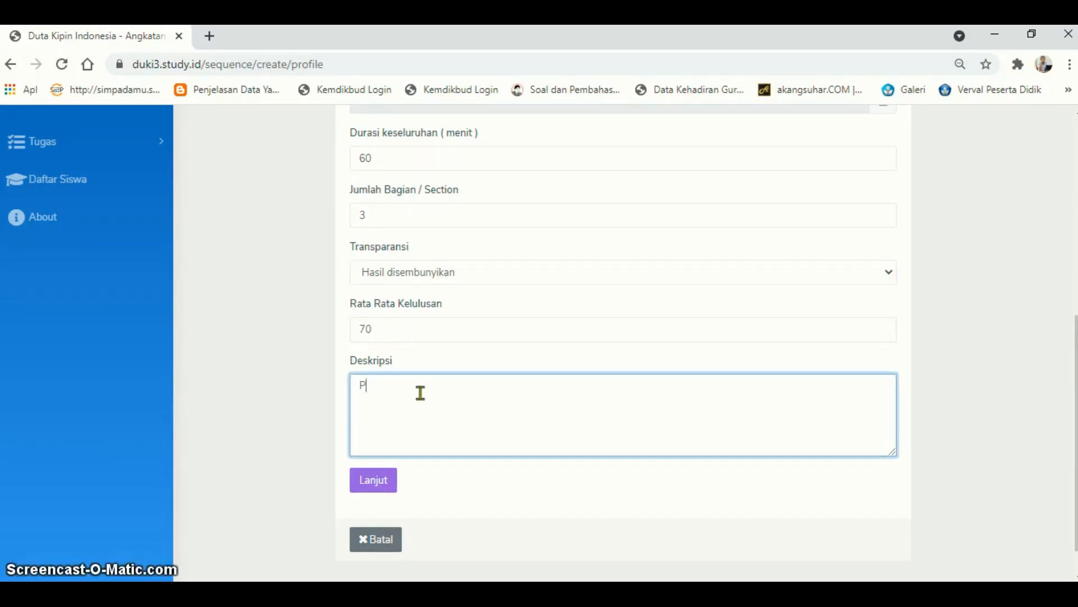
pyautogui.write('enilaian HA')
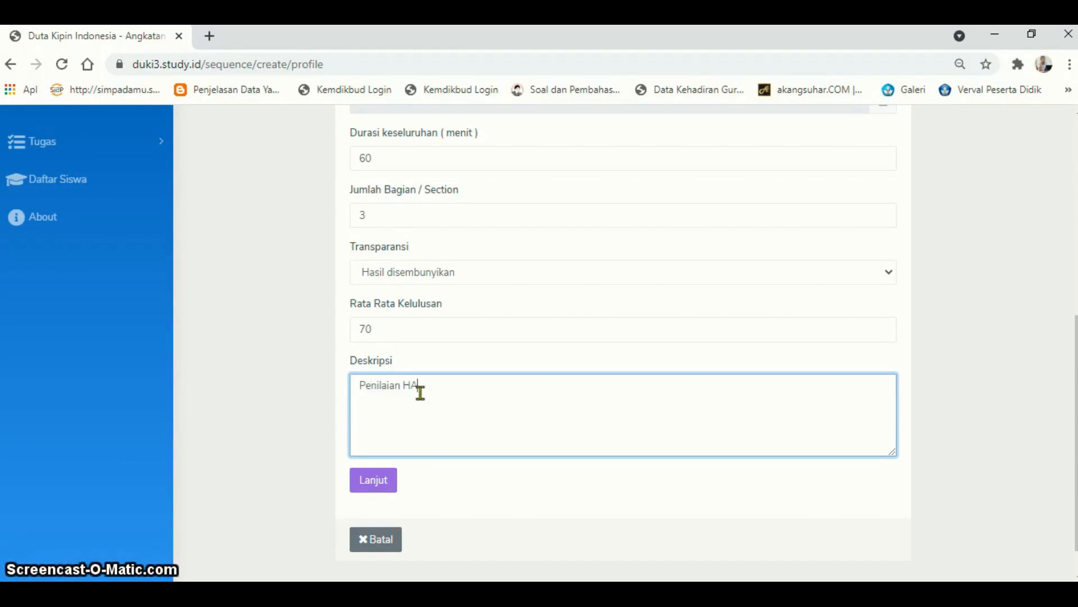
pyautogui.write('arian Tema 6 Subtema 1')
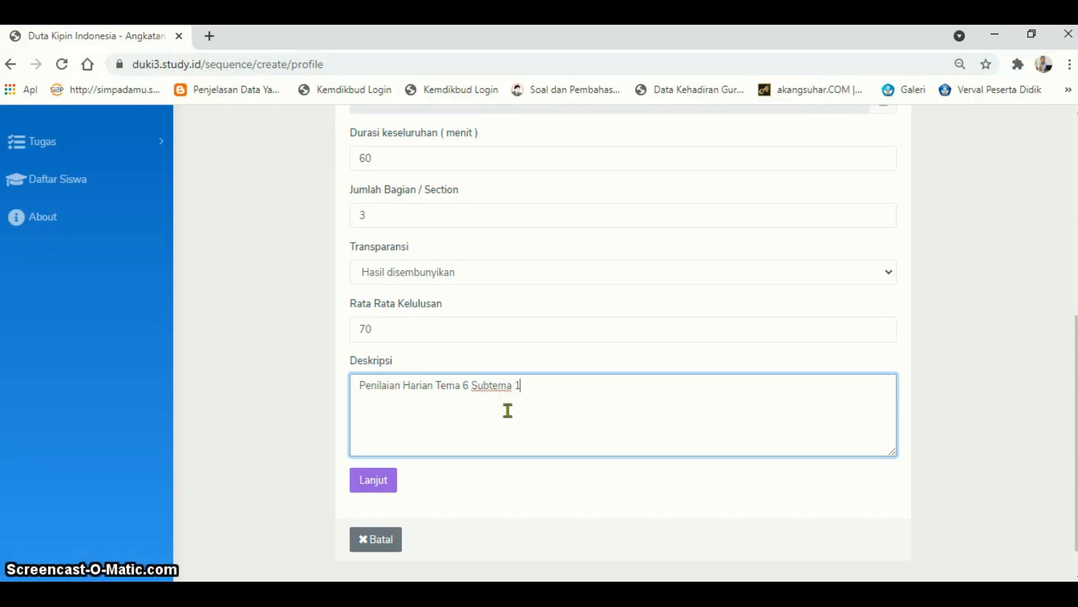
pyautogui.write(' ke')
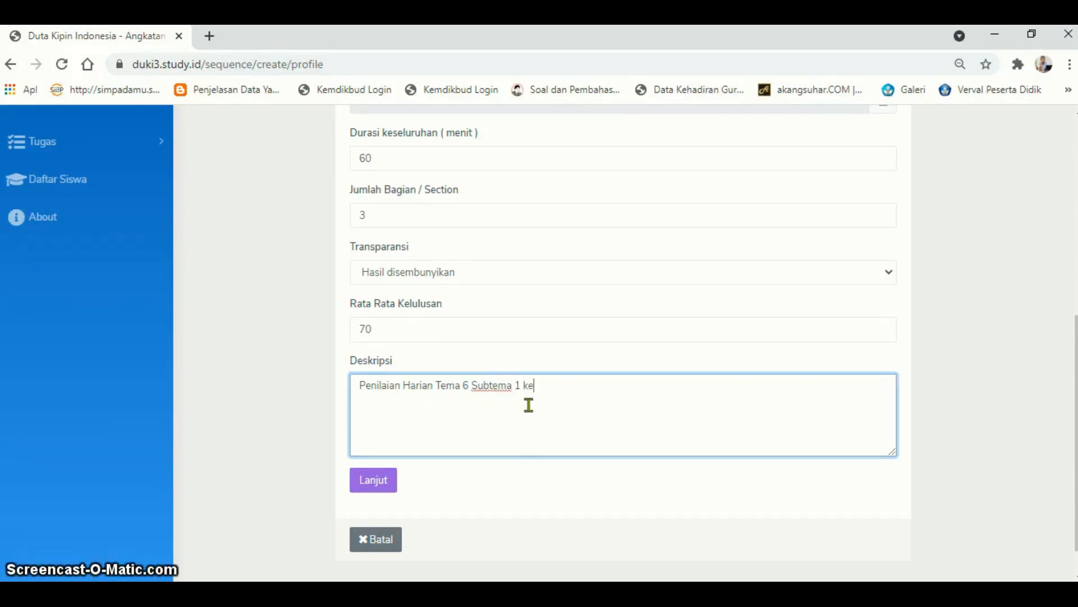
pyautogui.write('las 6 SD')
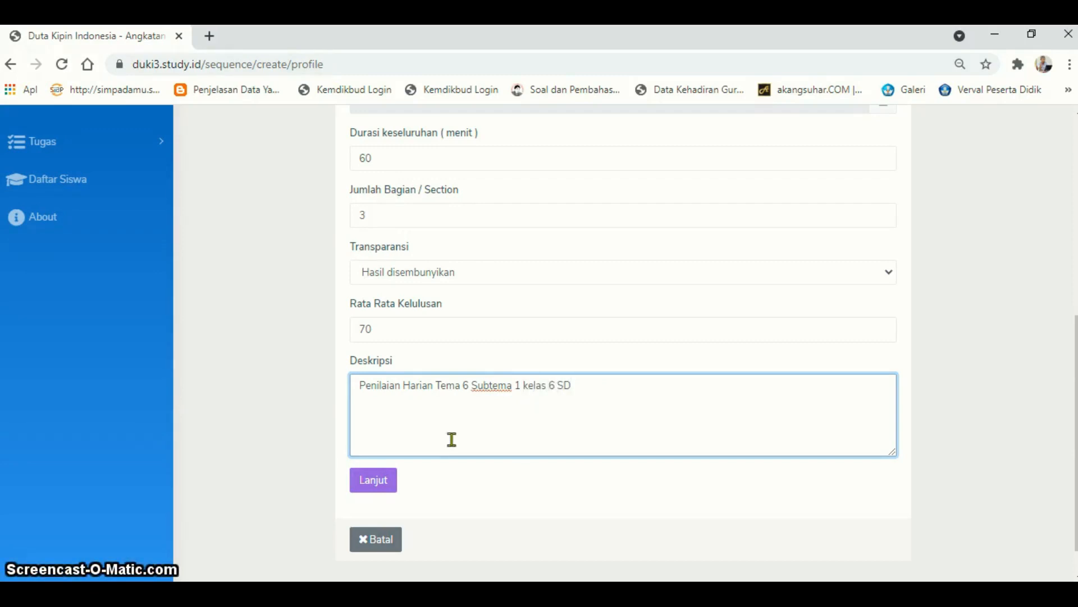
# Submit the assessment profile and continue with DUKI 487 as the only selected Peserta Jurusan.
pyautogui.click(375, 482)
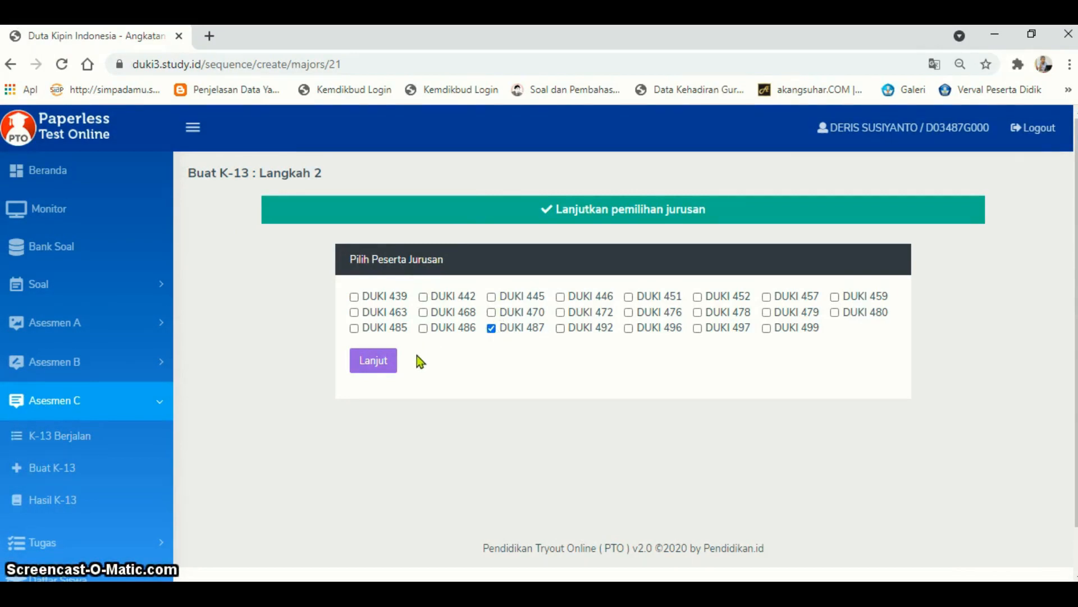
pyautogui.click(375, 368)
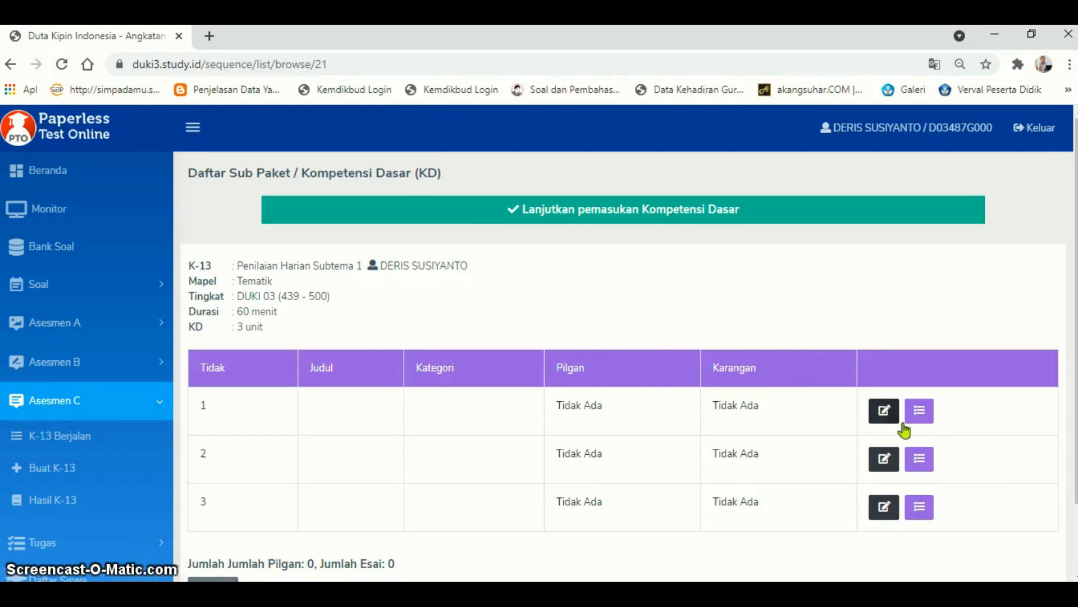
# Edit the first Kompetensi Dasar entry and choose PPKn KD 3.2 as its Kategori.
pyautogui.click(884, 418)
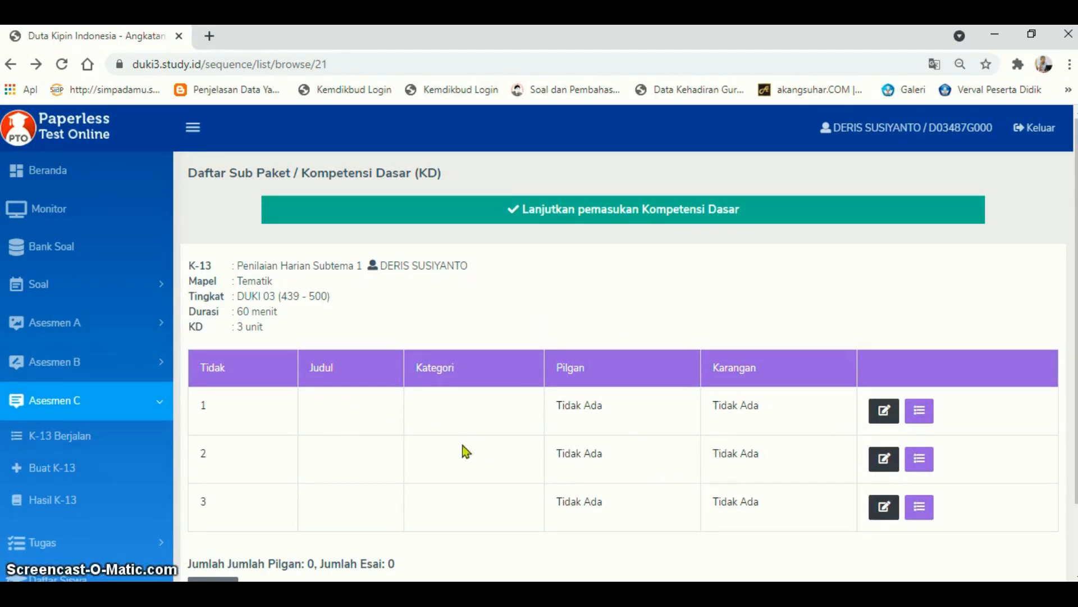
pyautogui.click(883, 416)
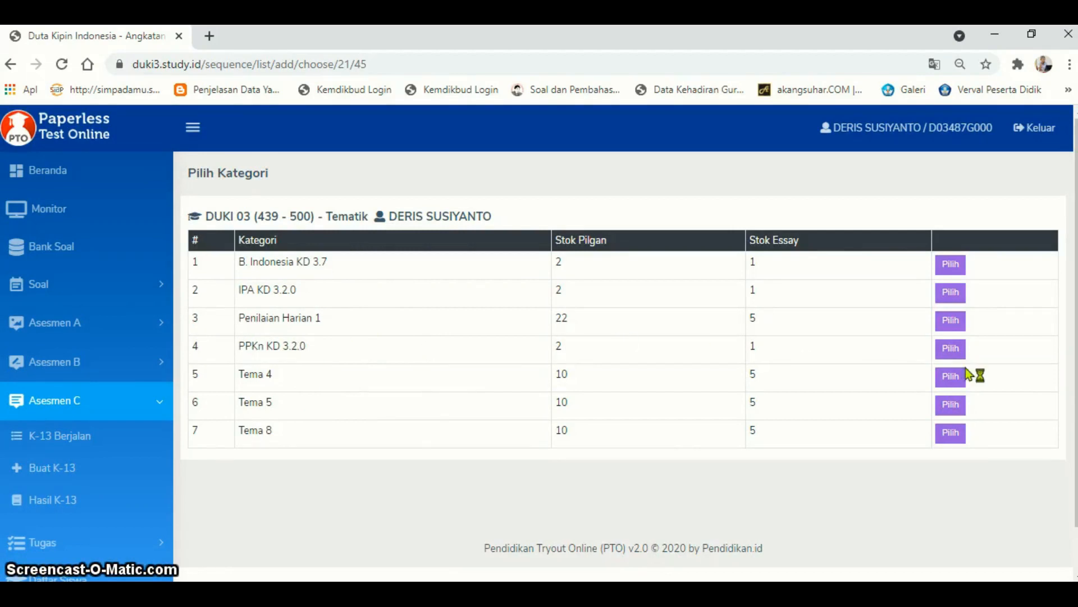
pyautogui.click(954, 354)
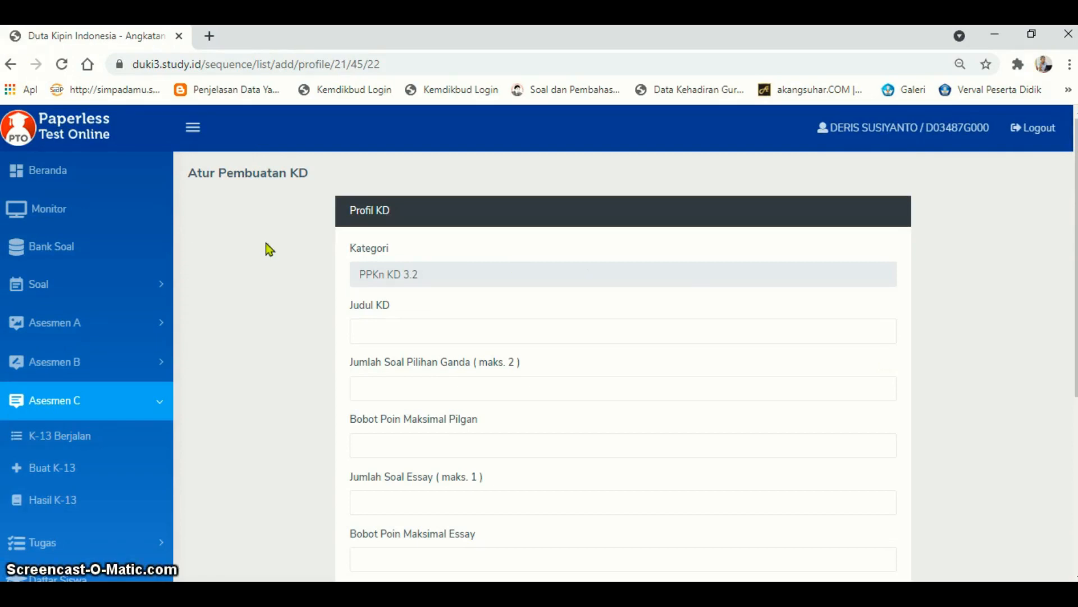
# Enter "KD 3.2" as the Judul KD of the PPKn KD 3.2 profile.
pyautogui.scroll(-1, 478, 324)
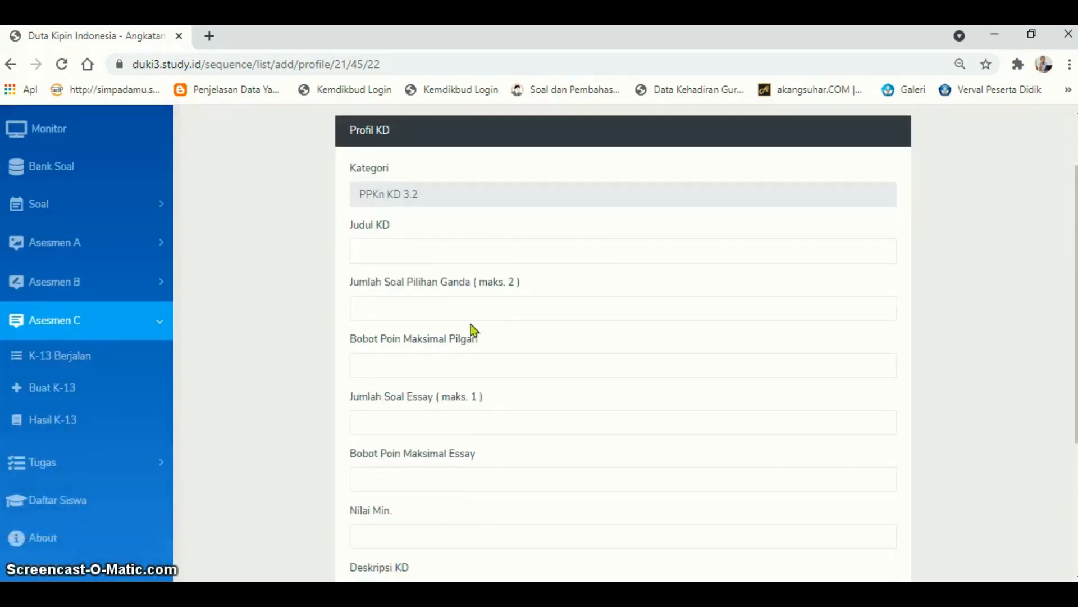
pyautogui.scroll(1, 436, 262)
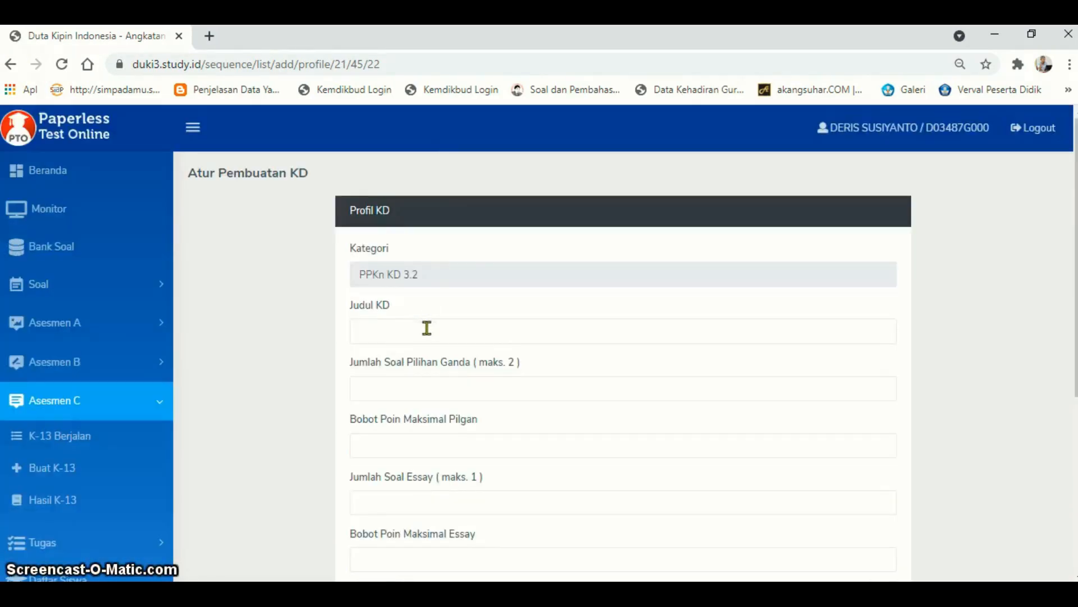
pyautogui.click(427, 330)
pyautogui.write('PPK')
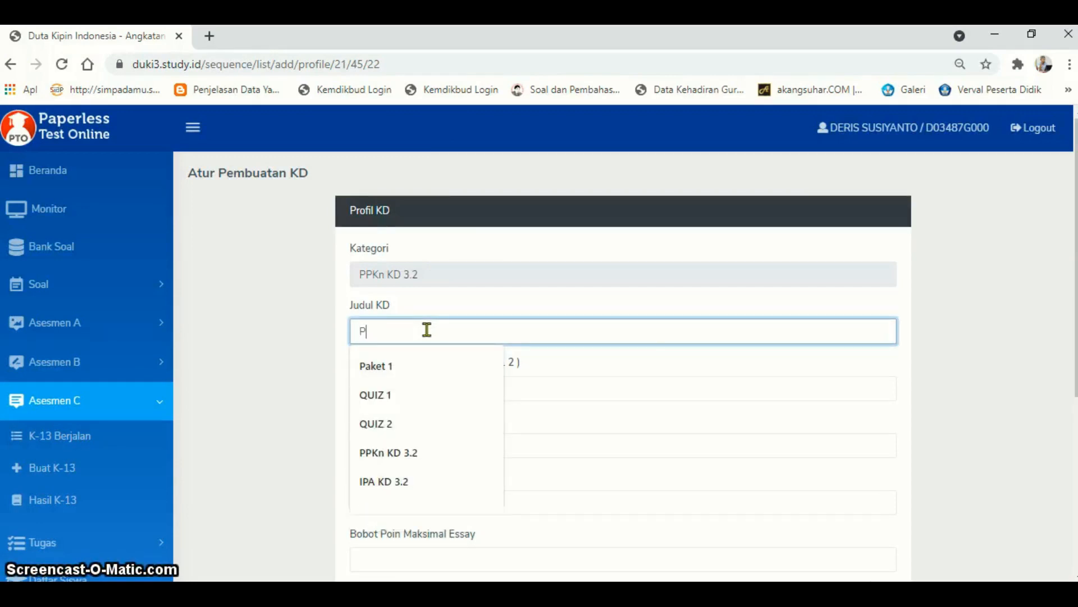
pyautogui.press('BackSpace')
pyautogui.press('BackSpace')
pyautogui.press('BackSpace')
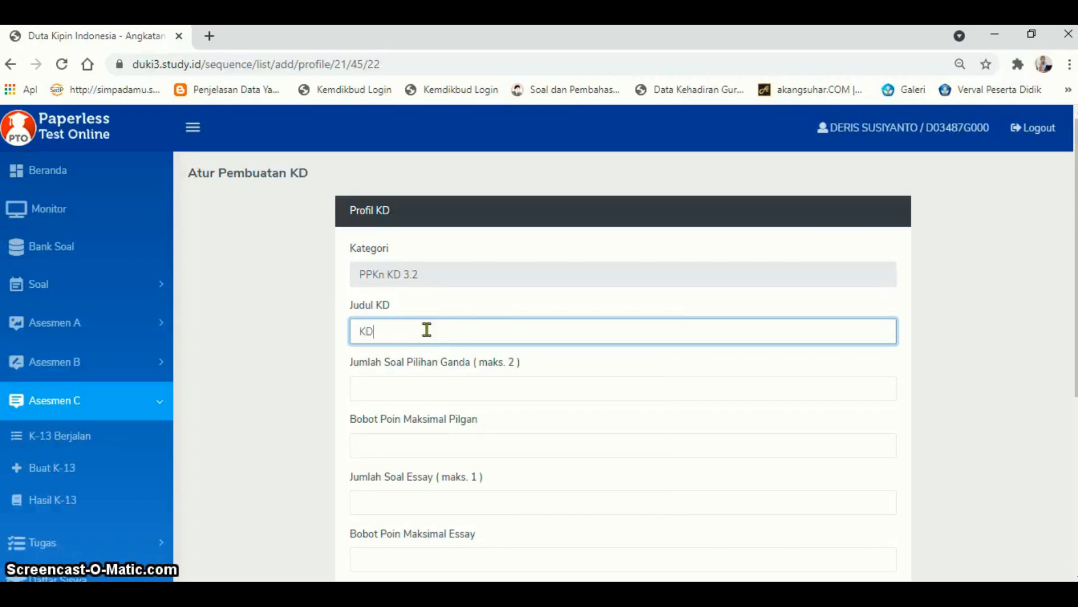
pyautogui.write('KD 3.2')
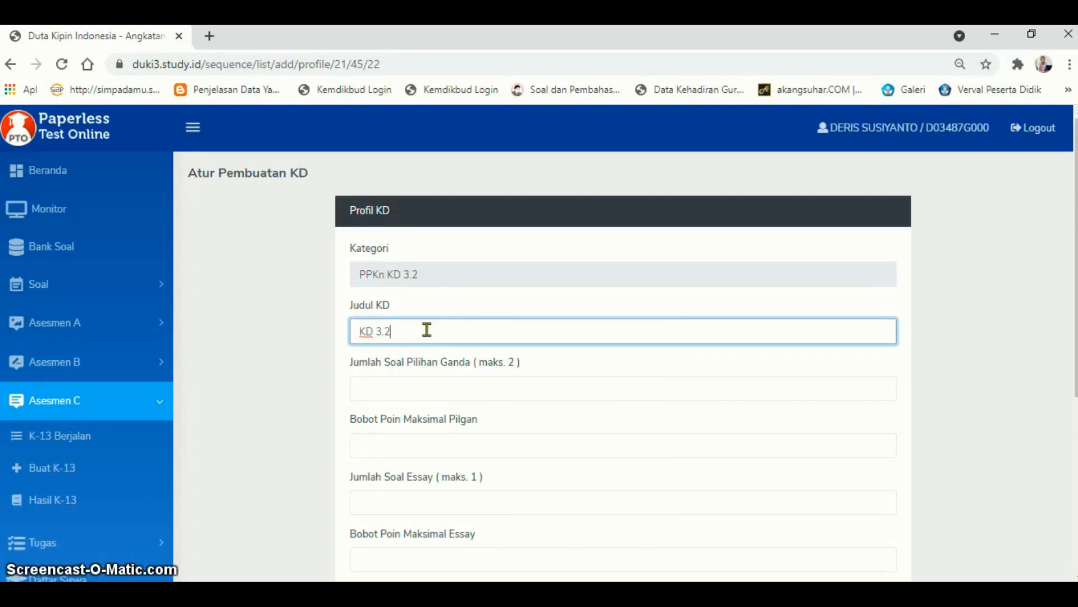
# Set Jumlah Soal Pilihan Ganda to 2 and Bobot Poin Maksimal Pilgan to 50.
pyautogui.click(604, 393)
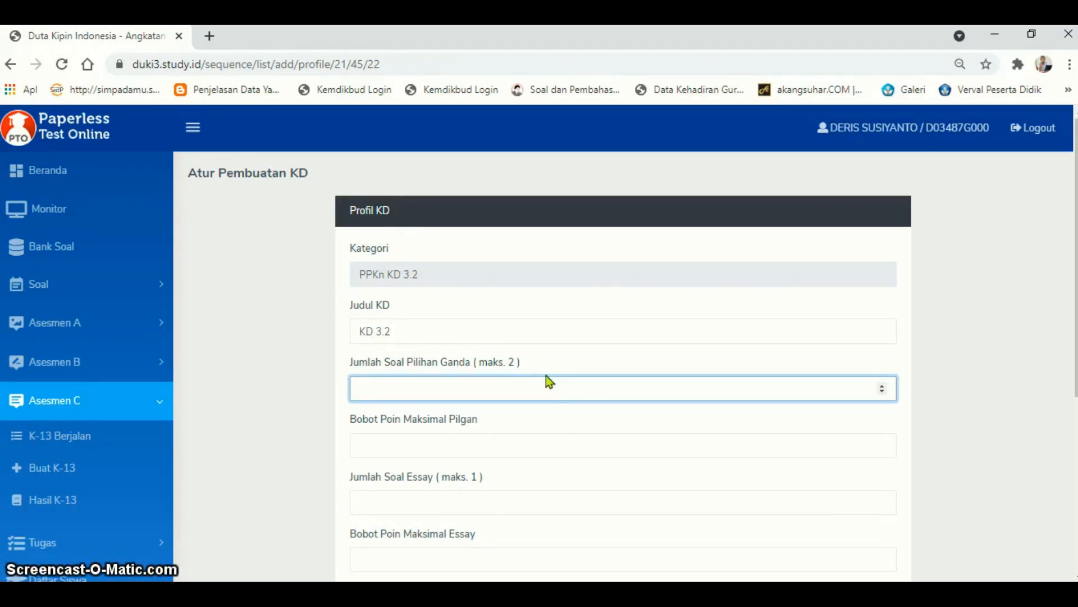
pyautogui.click(1005, 462)
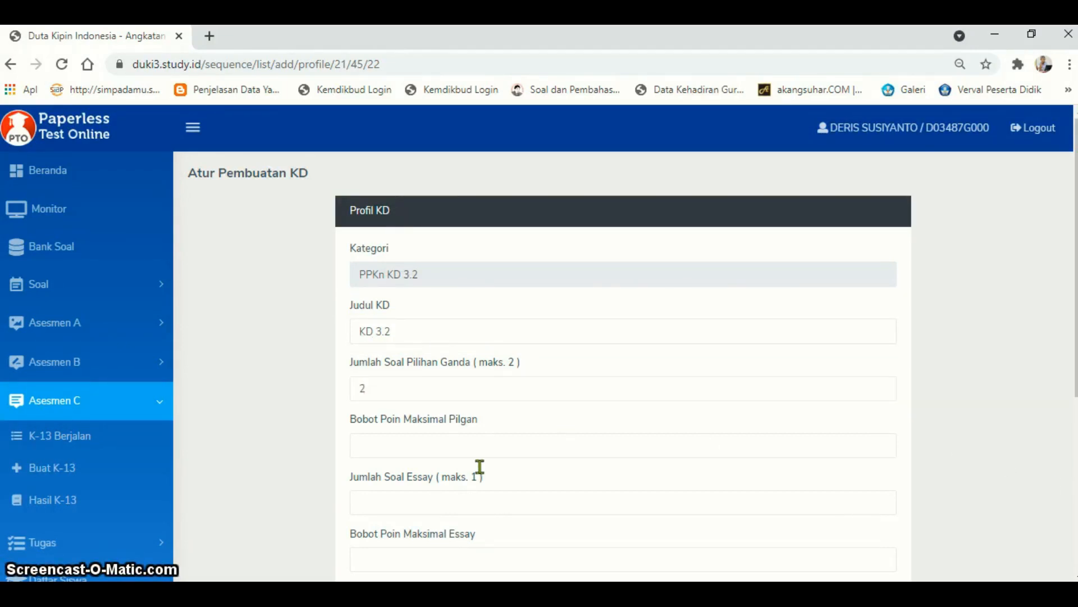
pyautogui.click(497, 437)
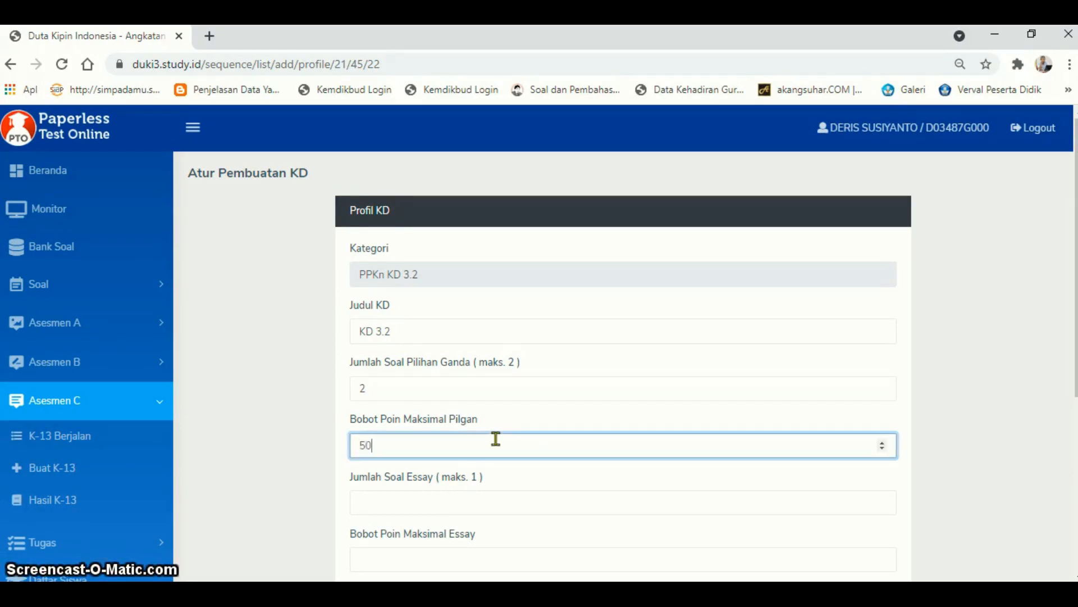
# Set Jumlah Soal Essay to 1 and Bobot Poin Maksimal Essay to 50.
pyautogui.scroll(-3, 598, 449)
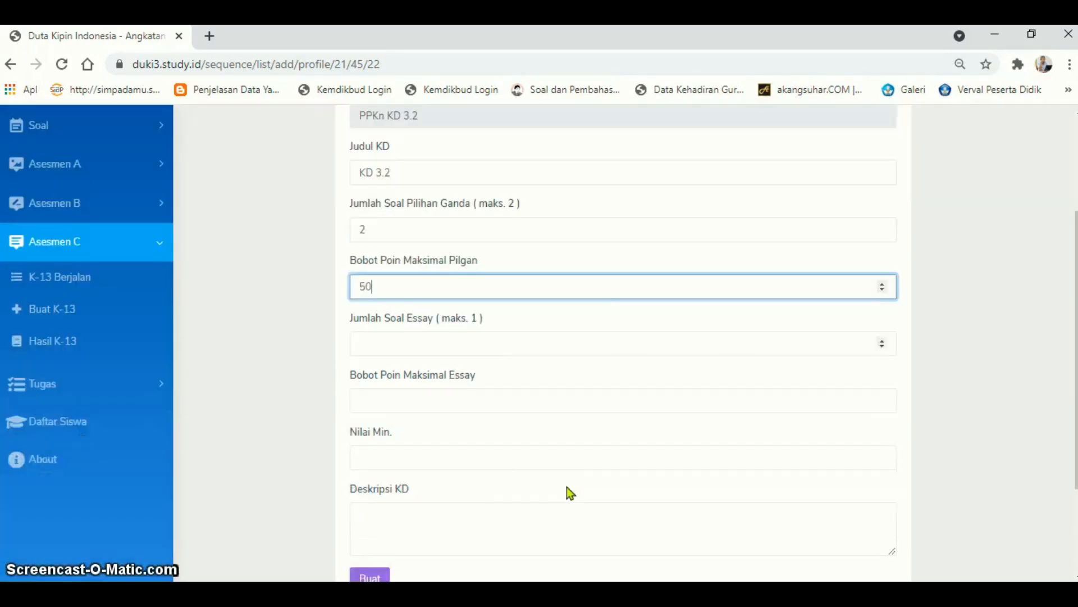
pyautogui.click(460, 342)
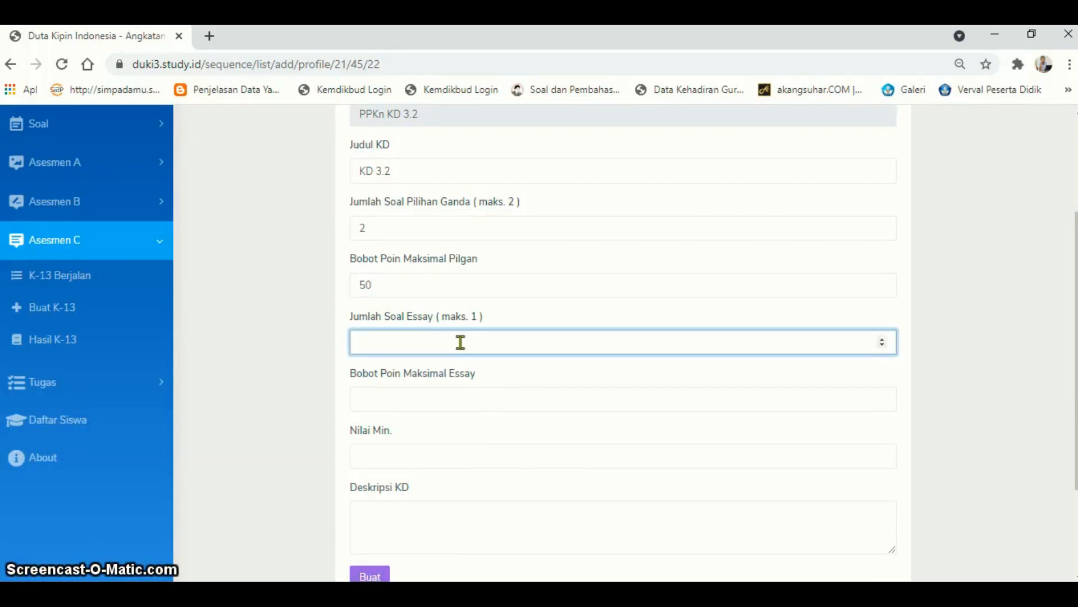
pyautogui.write('1')
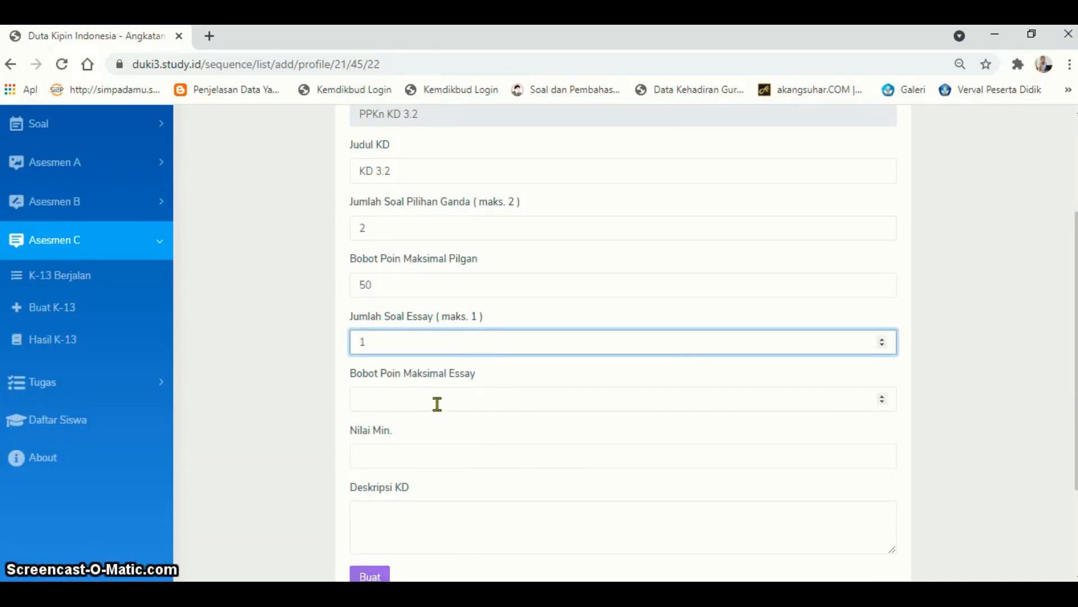
pyautogui.click(437, 404)
pyautogui.write('50')
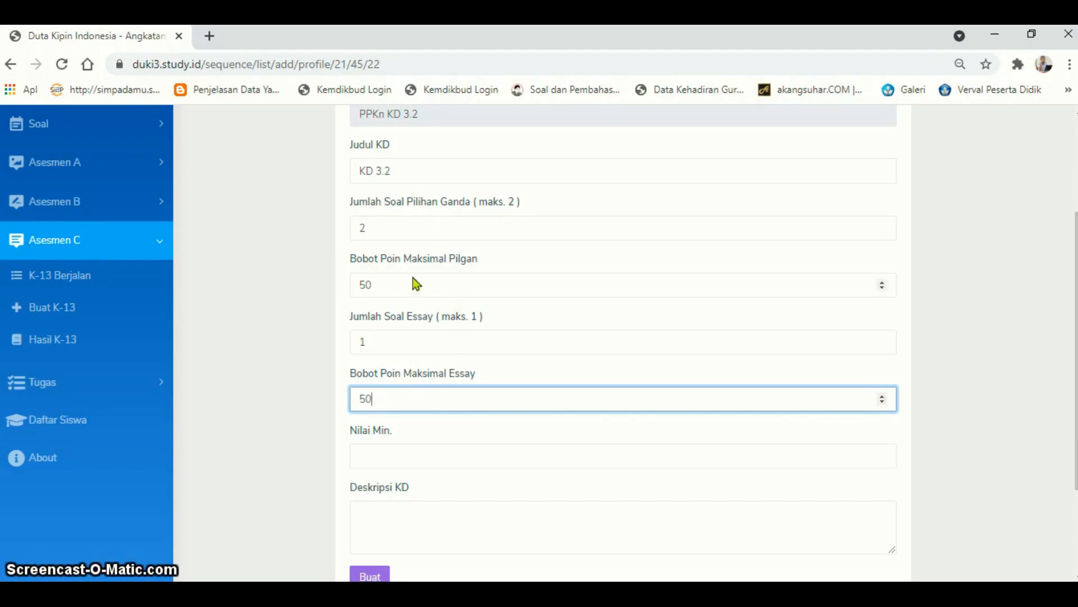
# Set Nilai Min. to 60 and move on to the empty Deskripsi KD field.
pyautogui.scroll(-3, 614, 371)
pyautogui.click(425, 316)
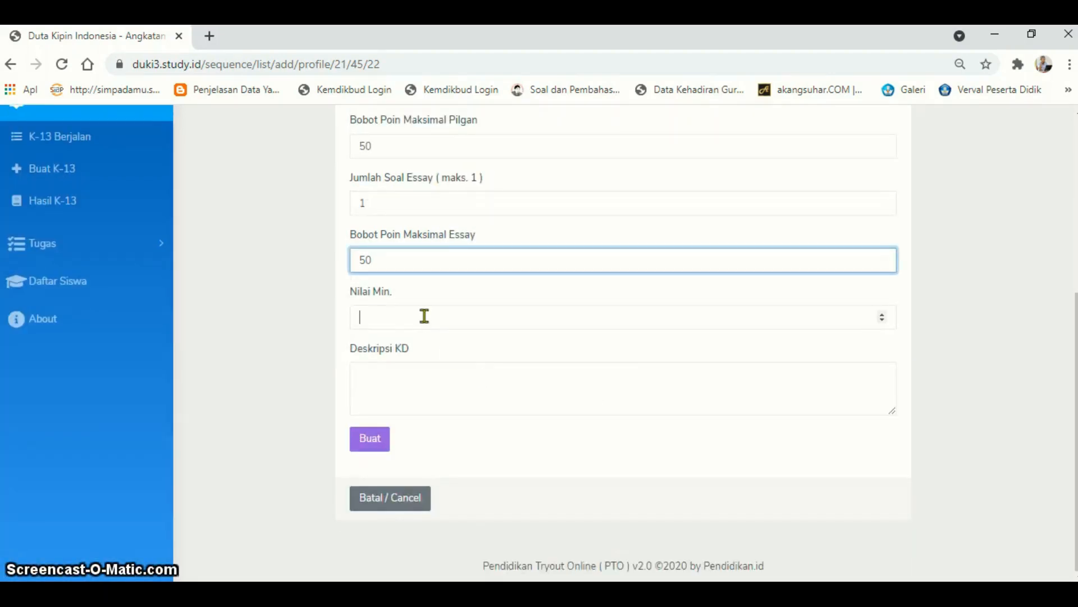
pyautogui.write('6')
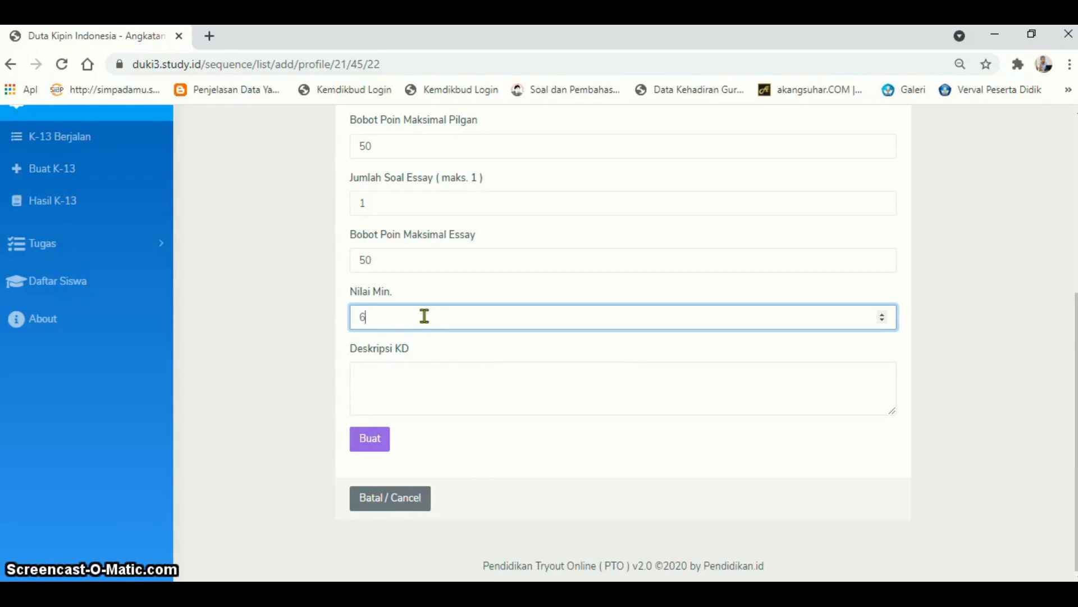
pyautogui.write('0')
pyautogui.click(457, 385)
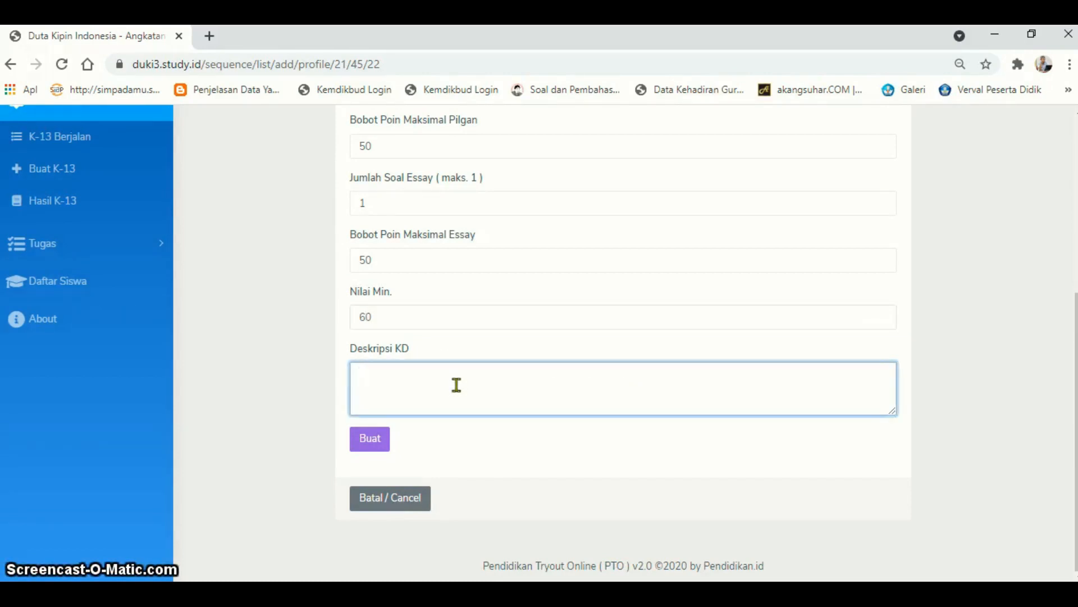
pyautogui.scroll(4, 456, 385)
pyautogui.scroll(-4, 456, 384)
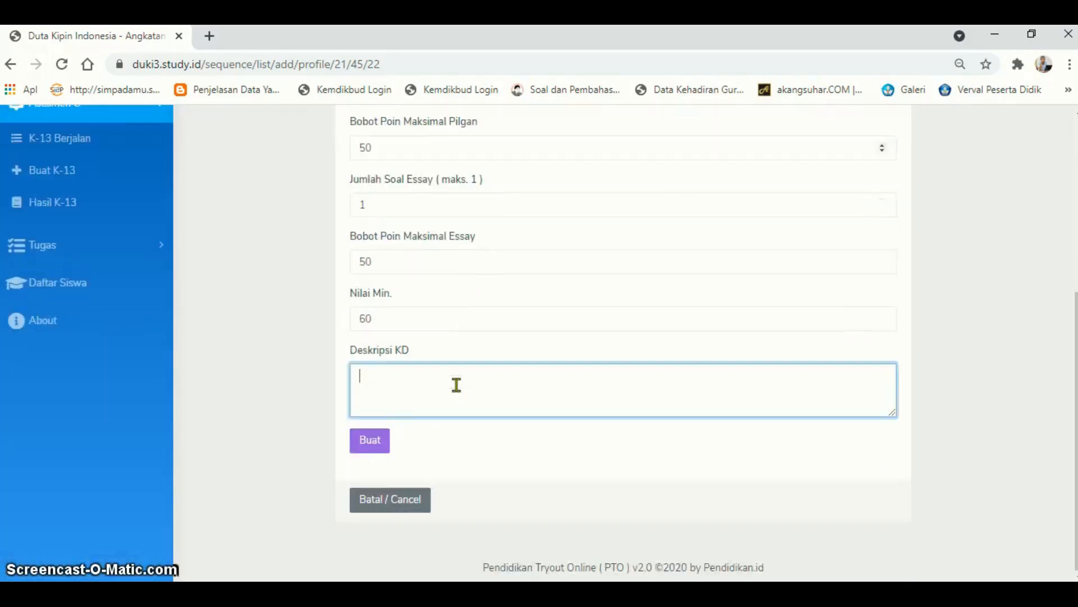
pyautogui.scroll(4, 457, 385)
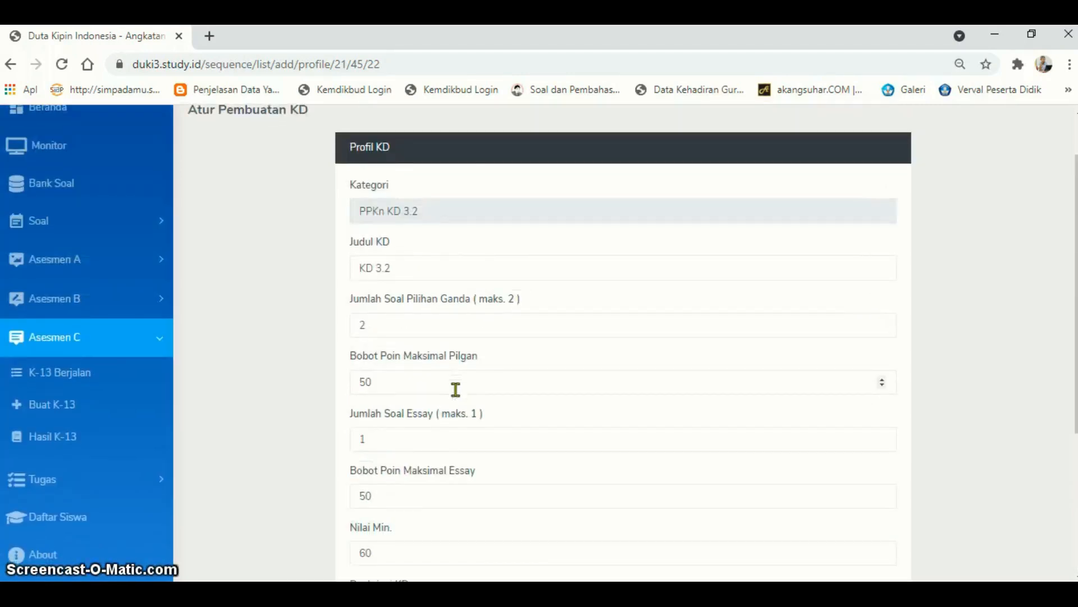
pyautogui.scroll(-4, 455, 389)
pyautogui.write('Muatan')
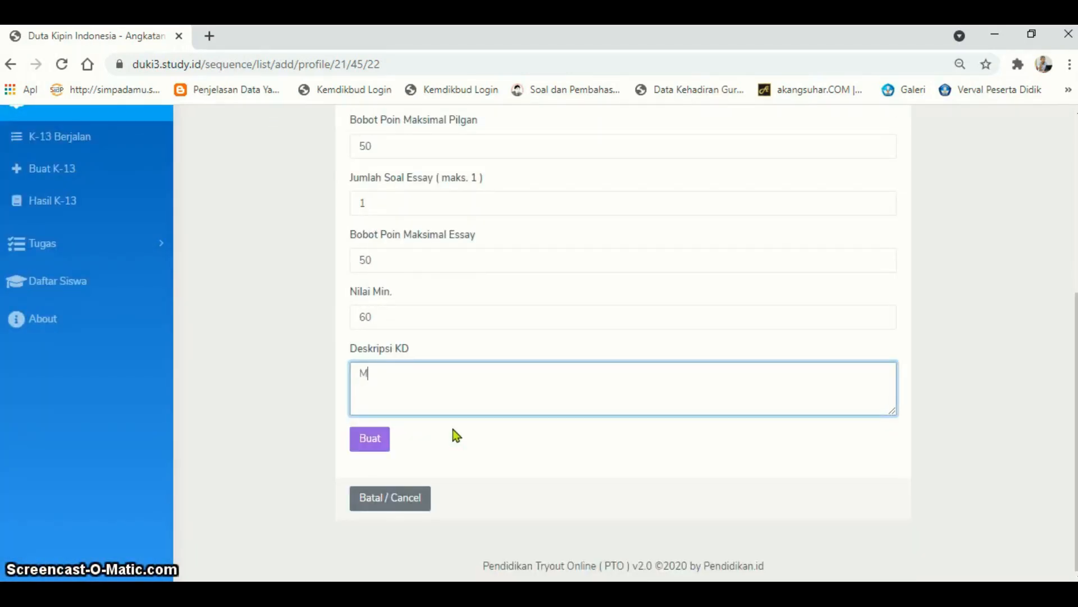
pyautogui.press('BackSpace')
pyautogui.press('BackSpace')
pyautogui.press('BackSpace')
pyautogui.press('BackSpace')
pyautogui.press('BackSpace')
pyautogui.press('BackSpace')
pyautogui.press('BackSpace')
# Enter "3.2 Menganalisis pelaksanaan kewajiban, hak dan tanggungjawab" as the Deskripsi KD.
pyautogui.scroll(4, 507, 212)
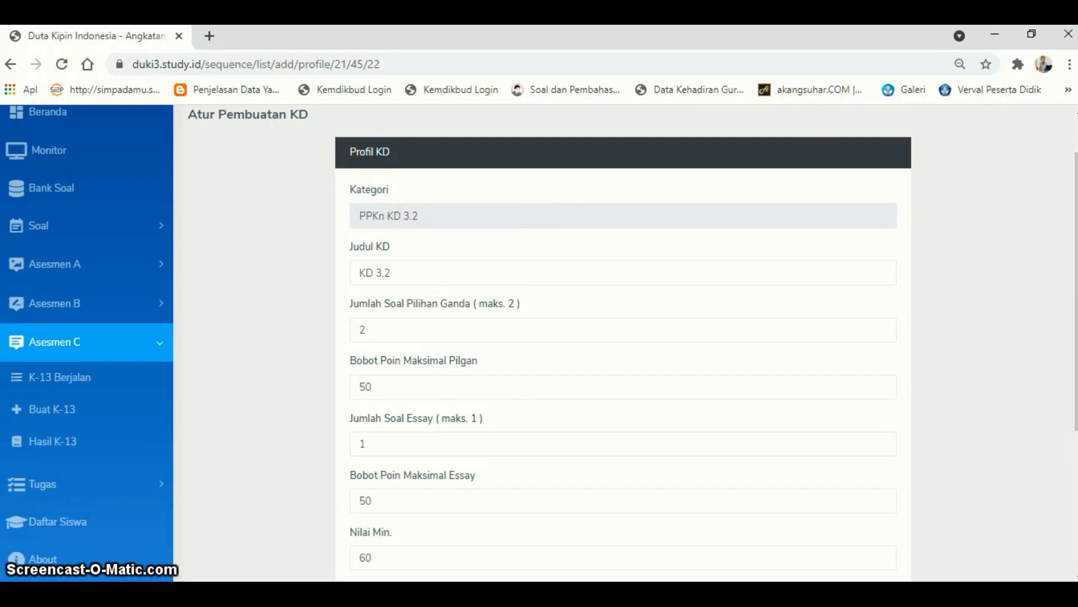
pyautogui.scroll(-3, 729, 433)
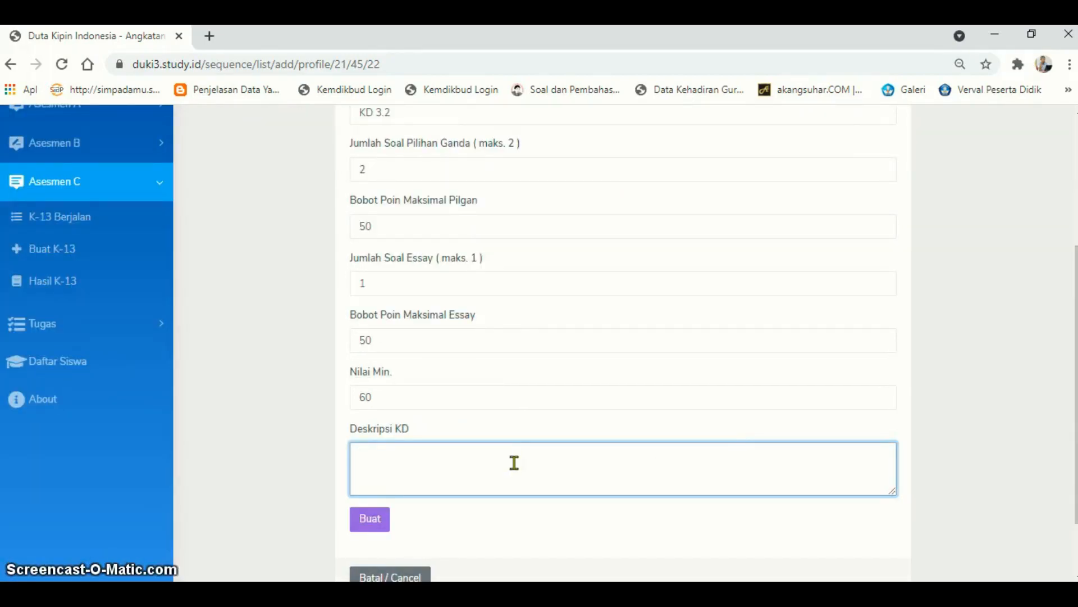
pyautogui.write('3.2')
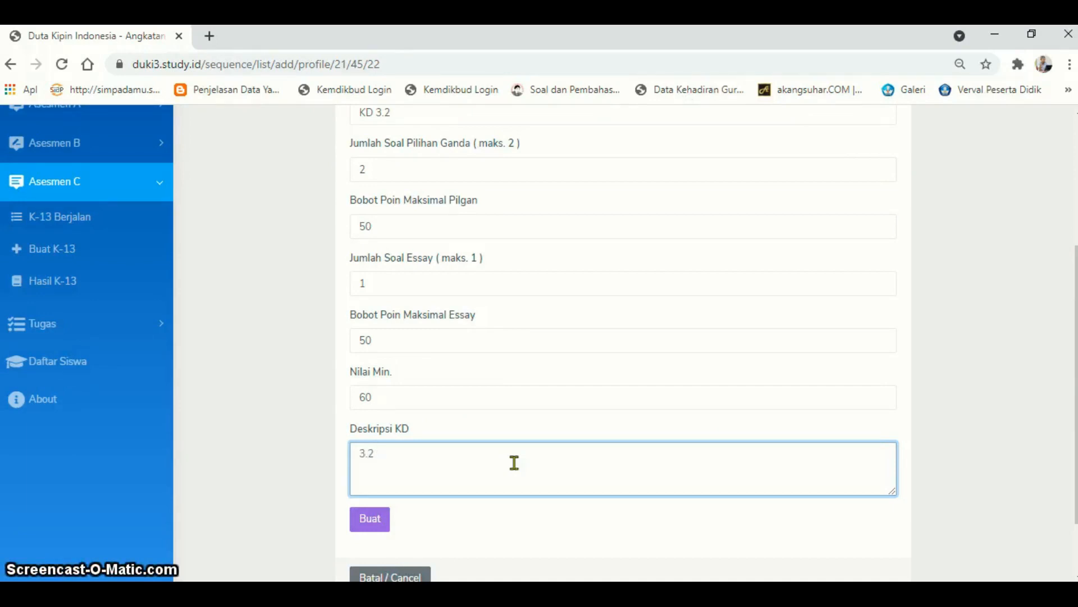
pyautogui.write(' Menganalisis pelaksanaan')
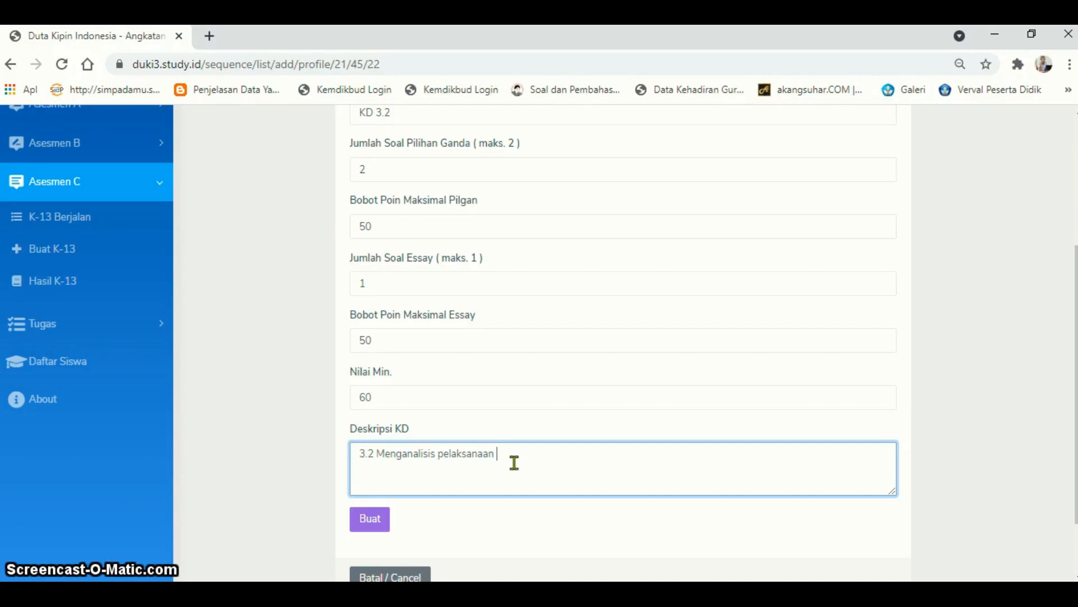
pyautogui.write(' kewajiban, ha')
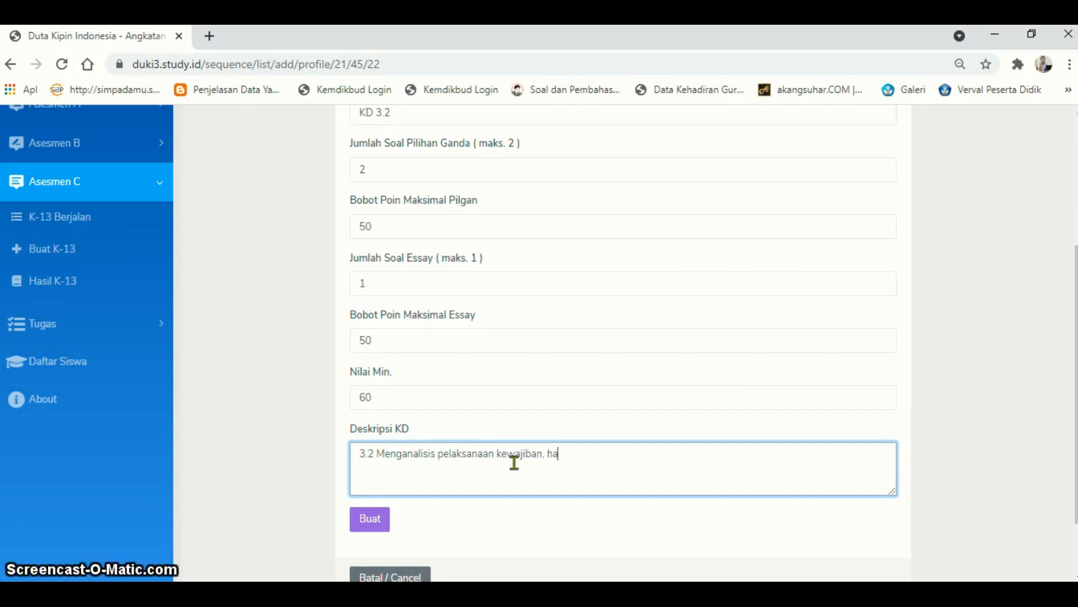
pyautogui.write('k dan')
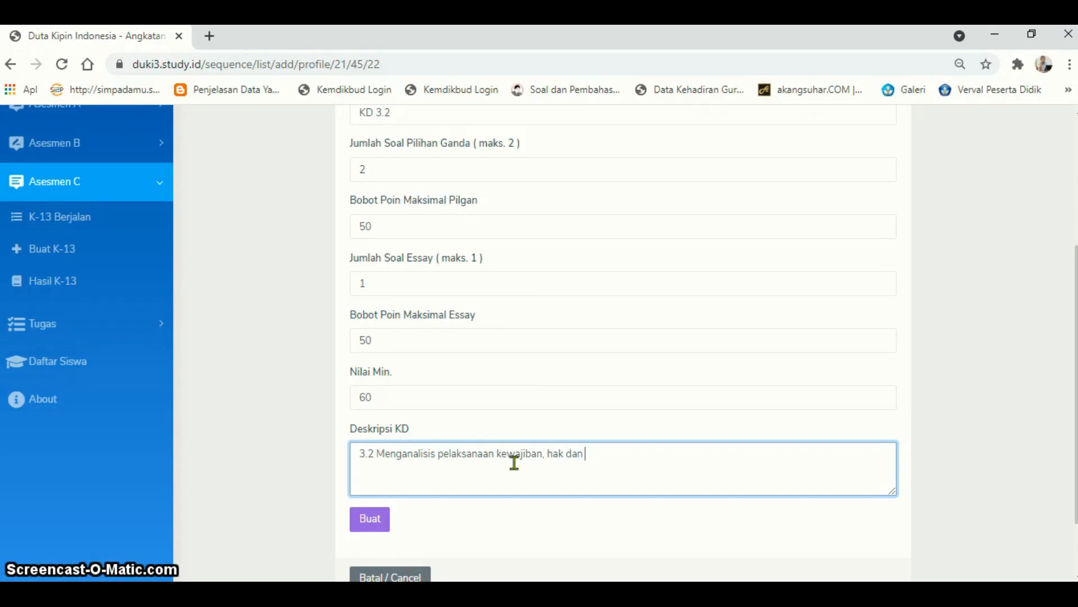
pyautogui.write(' tanggungjawab')
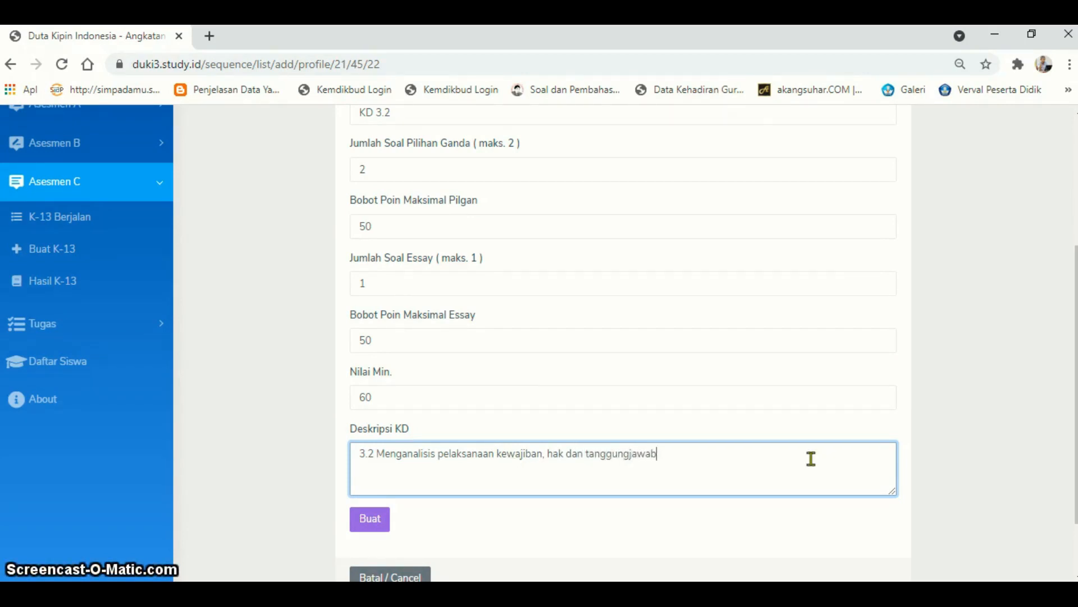
# Check the completed KD 3.2 profile and submit it to create the first Kompetensi Dasar.
pyautogui.scroll(3, 466, 310)
pyautogui.scroll(-3, 466, 310)
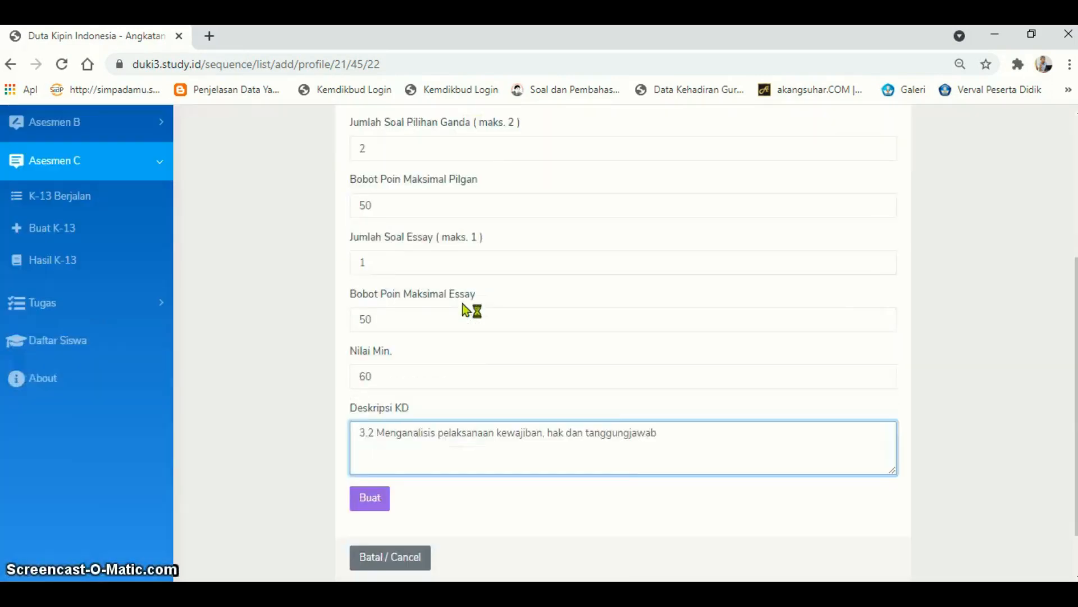
pyautogui.scroll(-1, 466, 310)
pyautogui.click(371, 439)
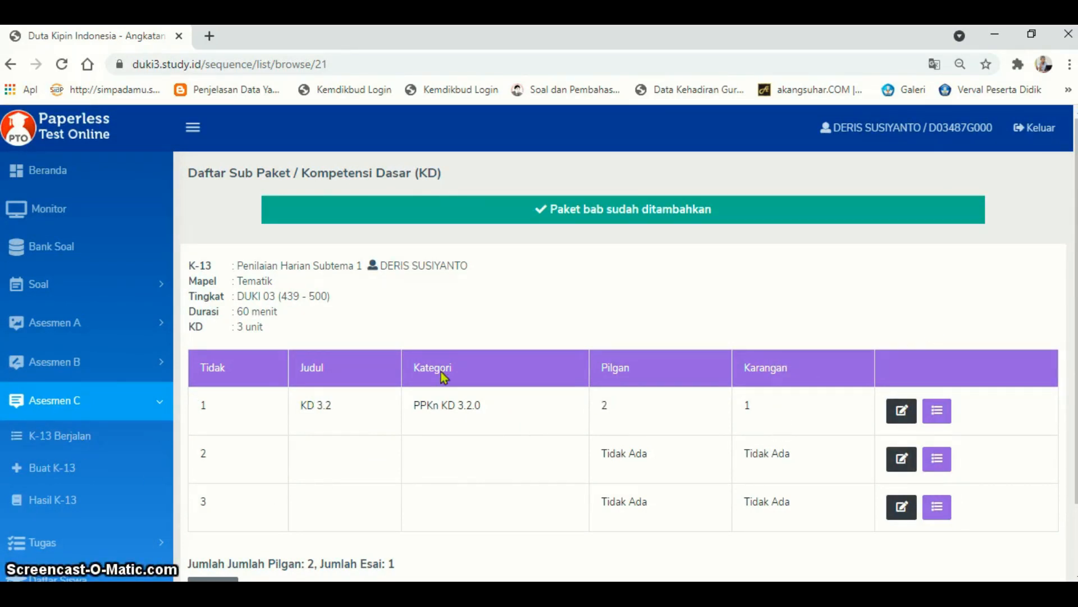
# Edit the second Kompetensi Dasar entry, using B. Indonesia KD 3.7 as Kategori and "KD 3.7" as Judul KD.
pyautogui.click(902, 463)
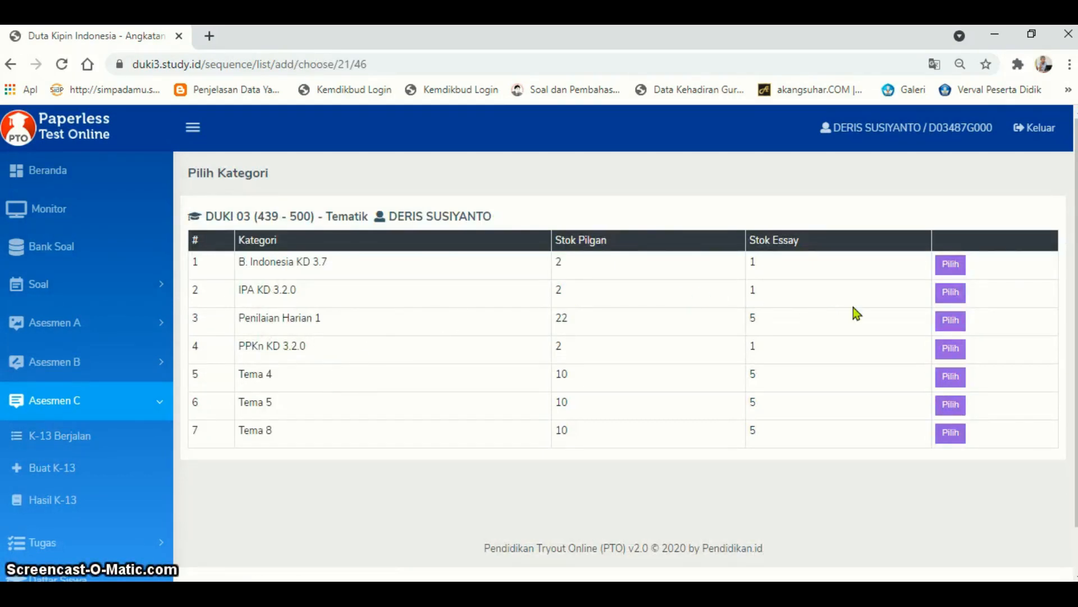
pyautogui.click(951, 266)
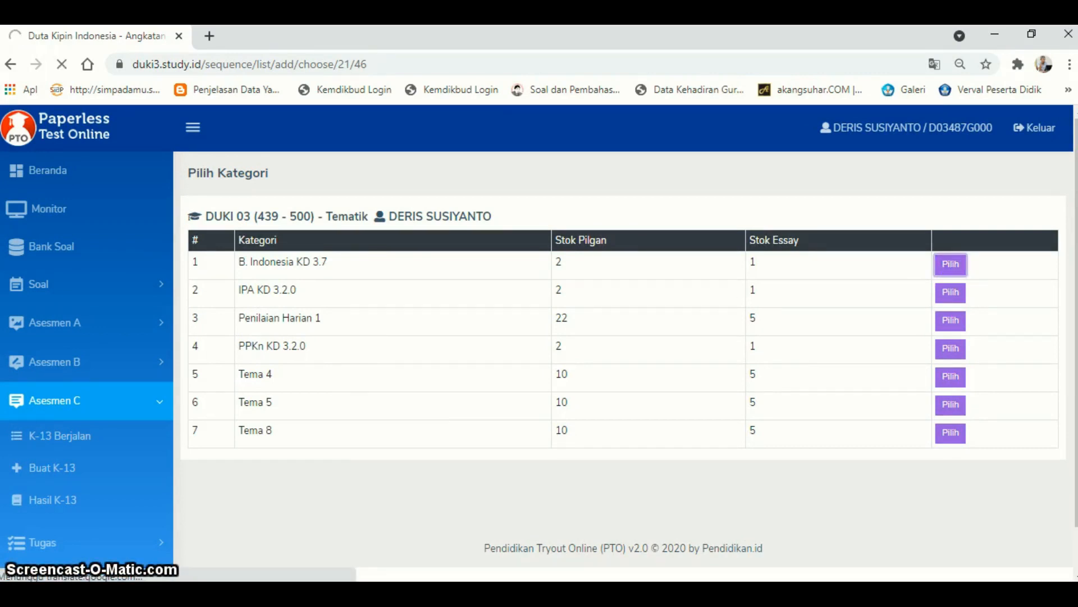
pyautogui.scroll(-2, 665, 261)
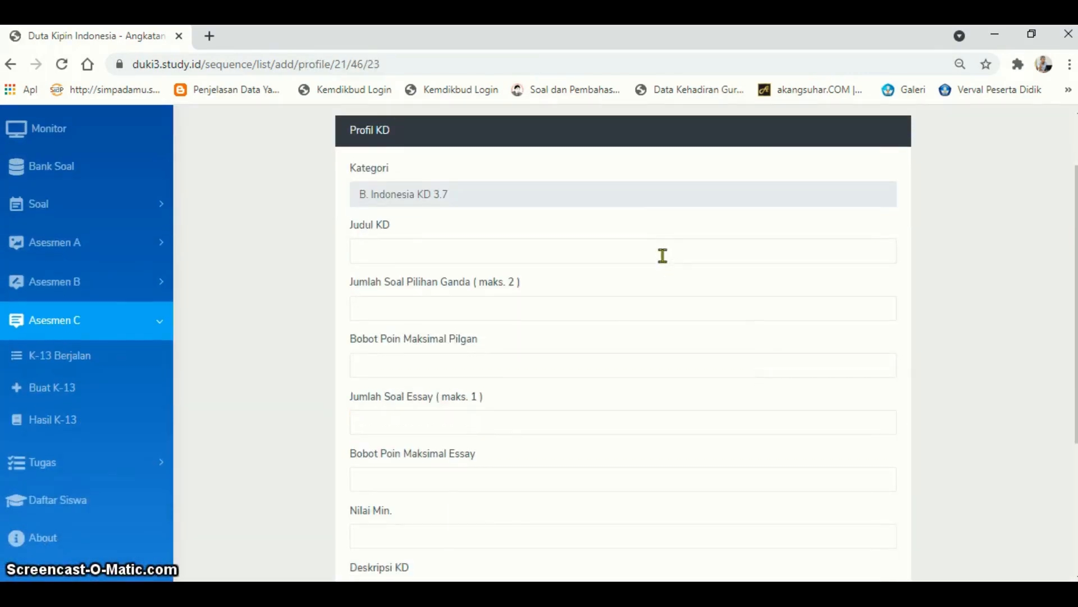
pyautogui.click(662, 255)
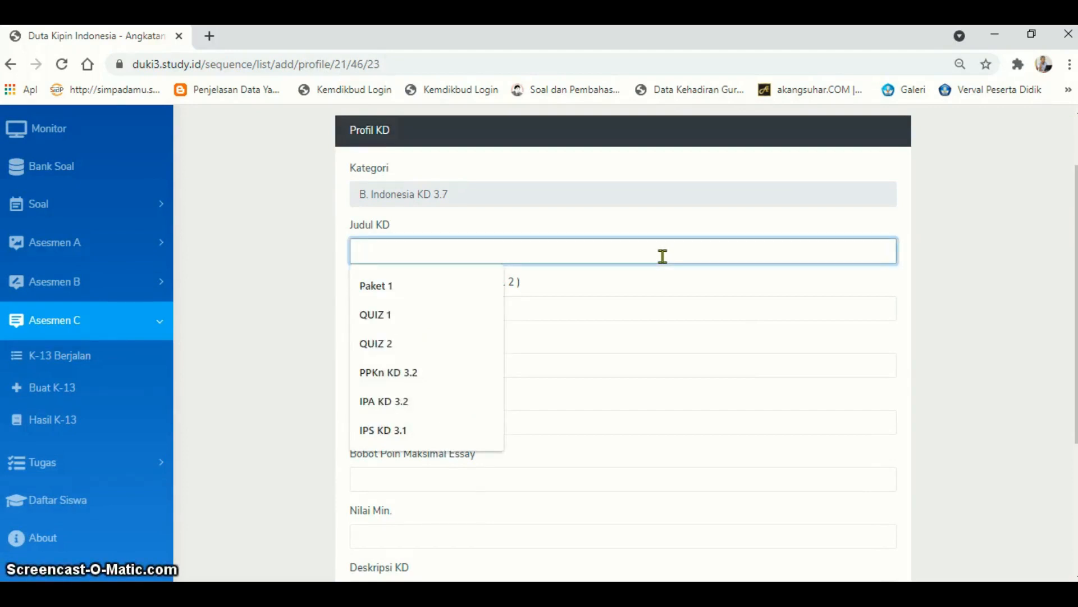
pyautogui.write('KD 3')
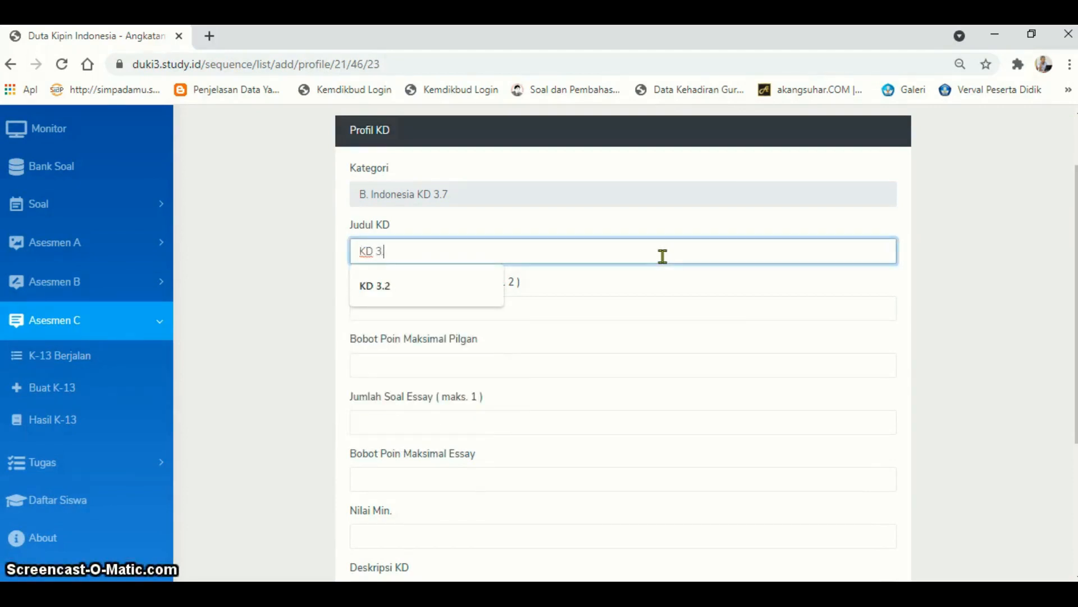
pyautogui.write('.7')
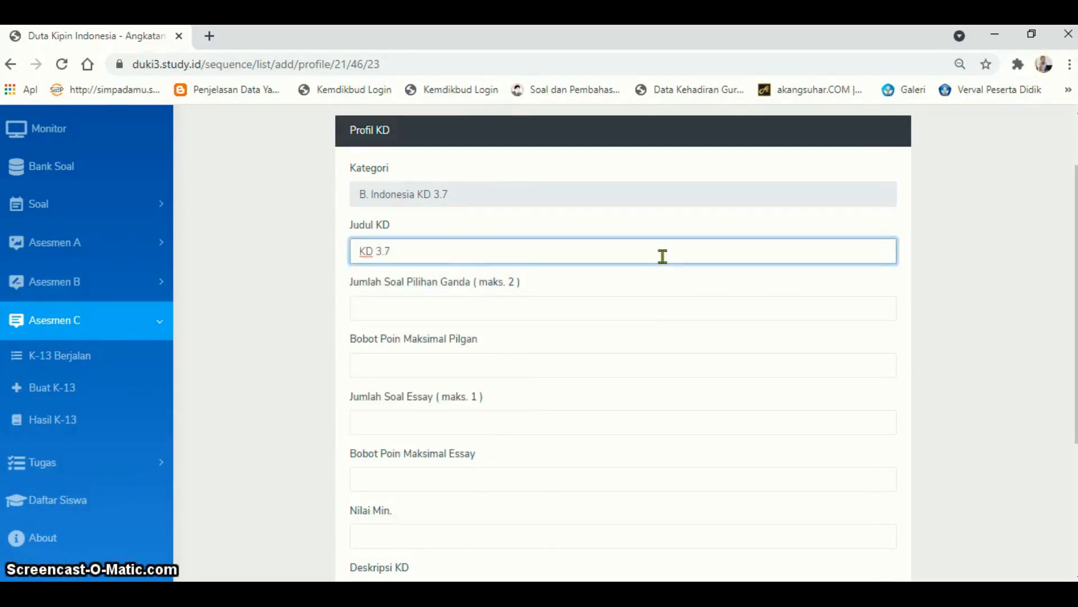
# Set the KD 3.7 profile's Jumlah Soal Pilihan Ganda to 2 and Bobot Poin Maksimal Pilgan to 50.
pyautogui.click(653, 314)
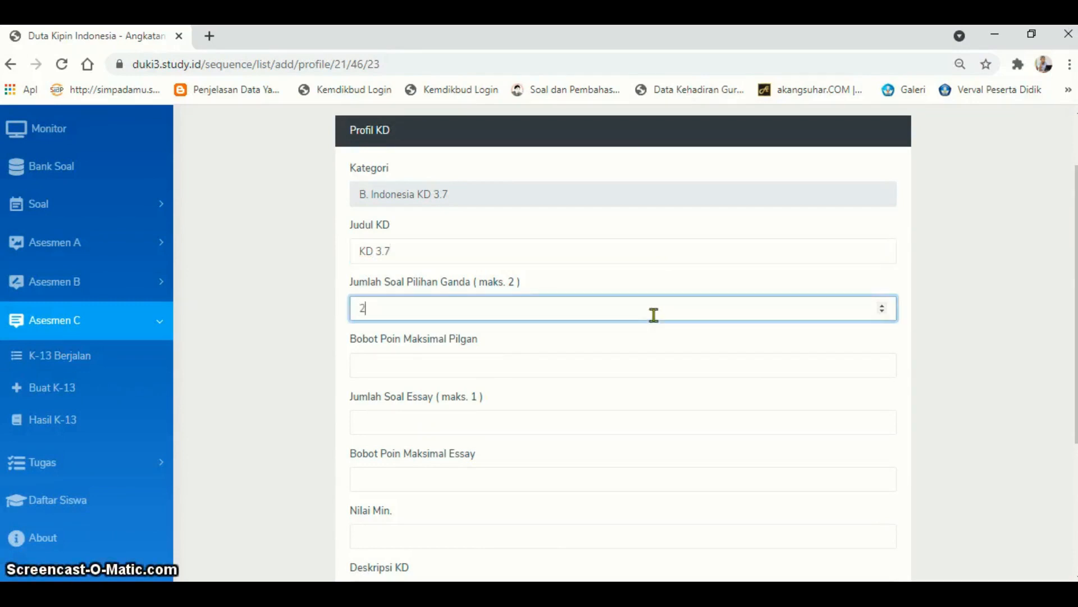
pyautogui.write('2')
pyautogui.click(581, 358)
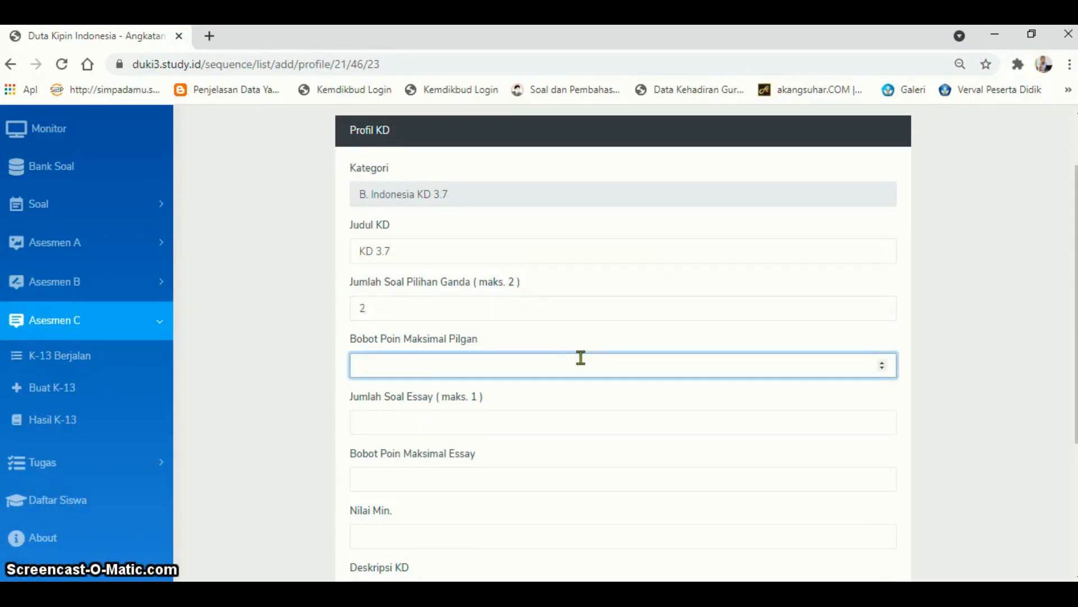
pyautogui.write('50')
# Set Jumlah Soal Essay to 1, Bobot Poin Maksimal Essay to 50 and Nilai Min. to 60 for KD 3.7.
pyautogui.click(517, 421)
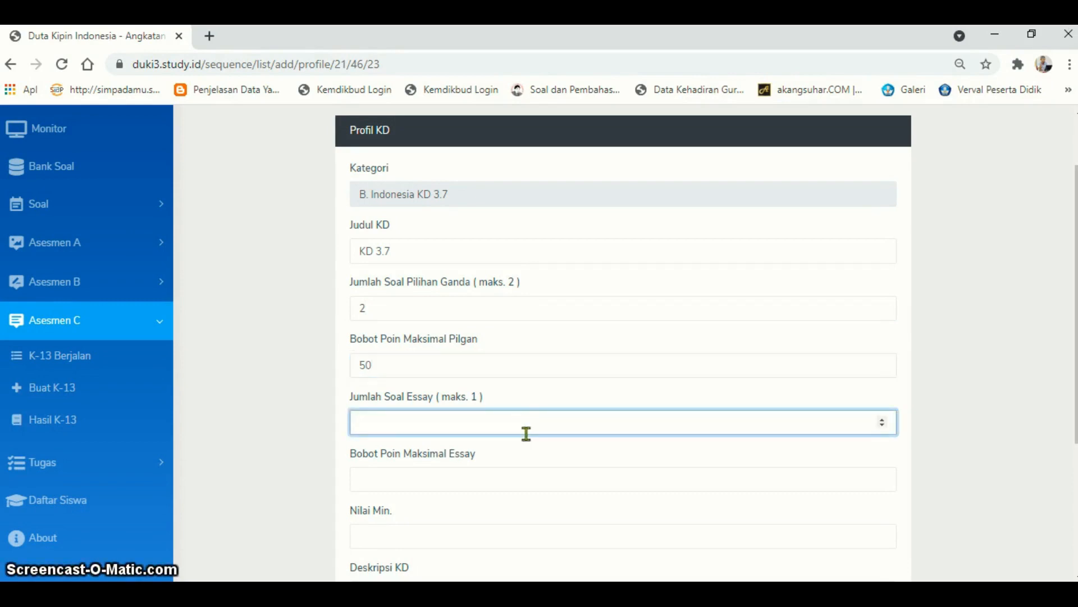
pyautogui.write('1')
pyautogui.click(477, 483)
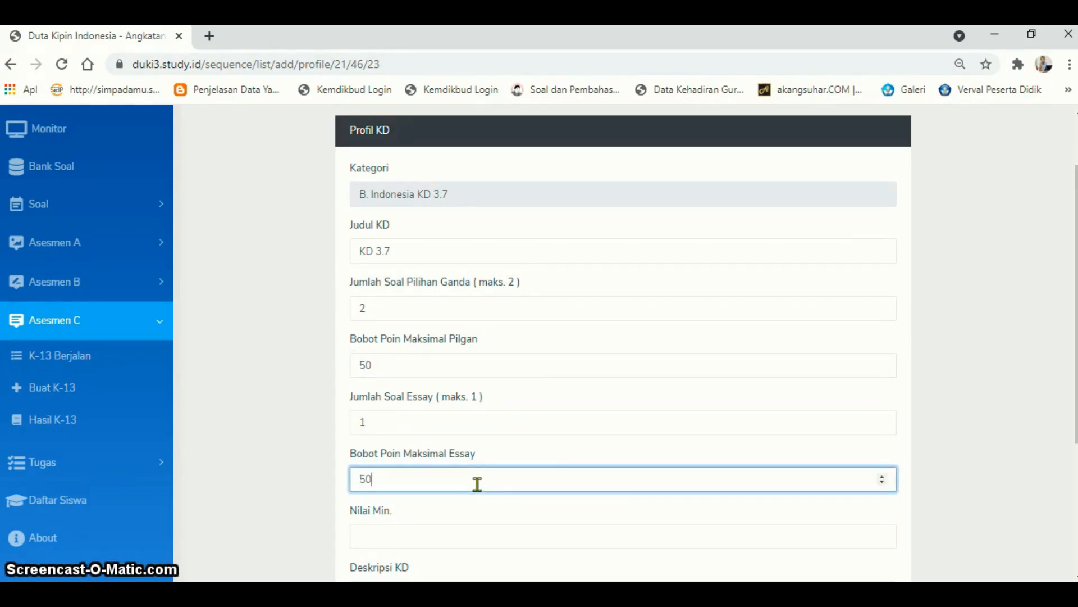
pyautogui.write('50')
pyautogui.scroll(-3, 477, 484)
pyautogui.click(462, 378)
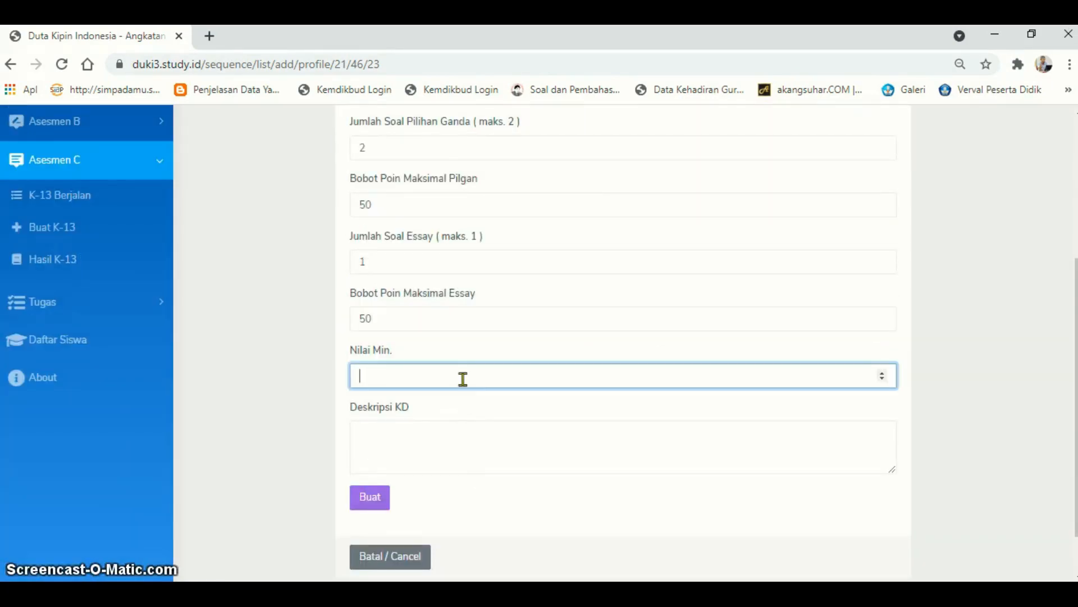
pyautogui.write('60')
# Enter "3.7 Memperkirakan informasi yang dapat diperoleh" as the Deskripsi KD and submit the second Kompetensi Dasar.
pyautogui.click(444, 447)
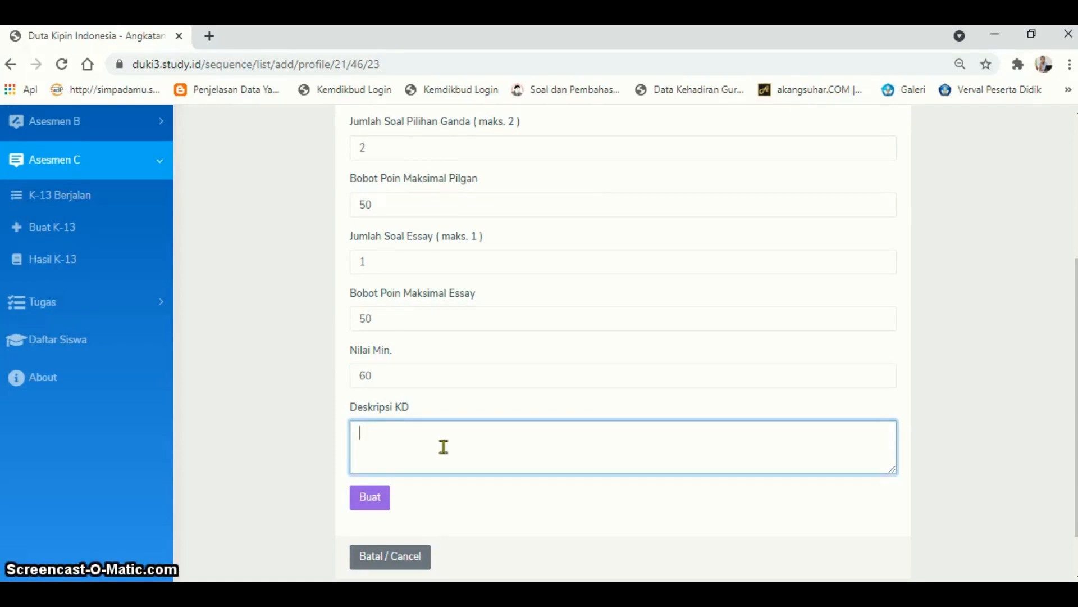
pyautogui.write('3.7 Memperkirakan informas')
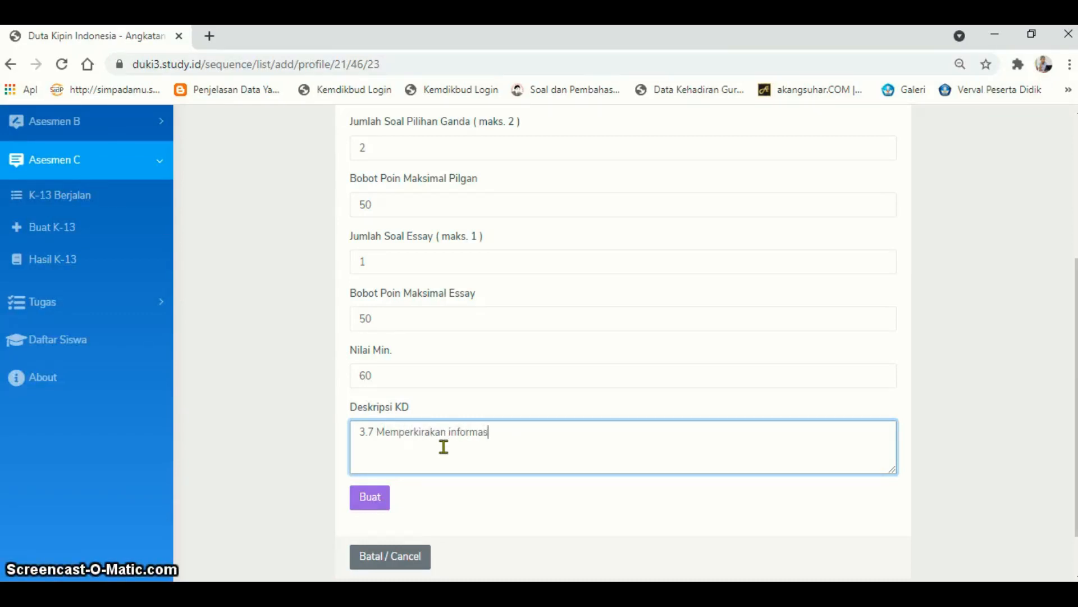
pyautogui.write('i yang')
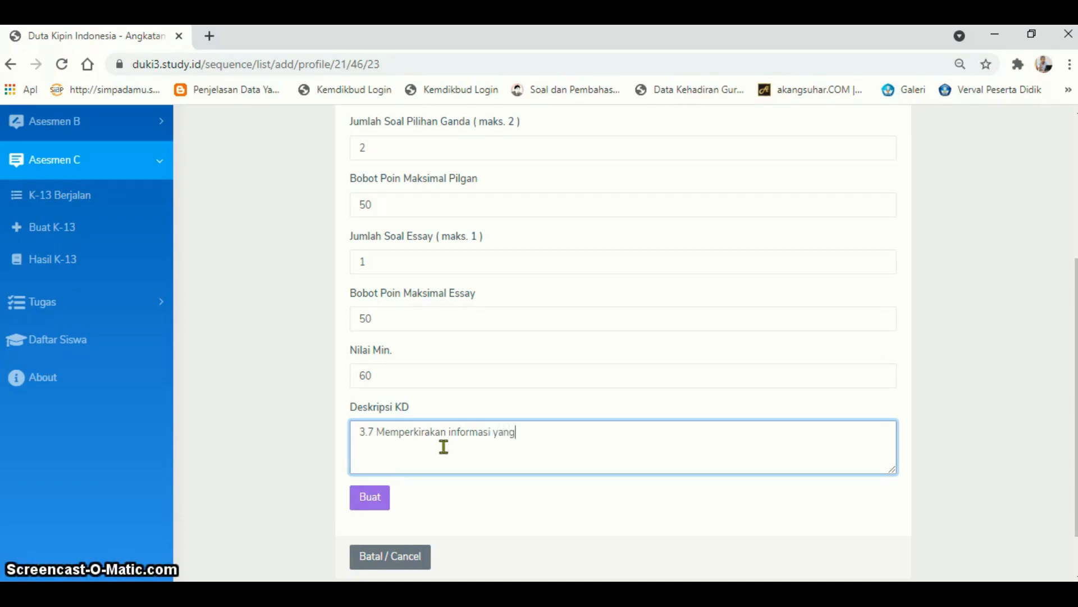
pyautogui.write(' dapat')
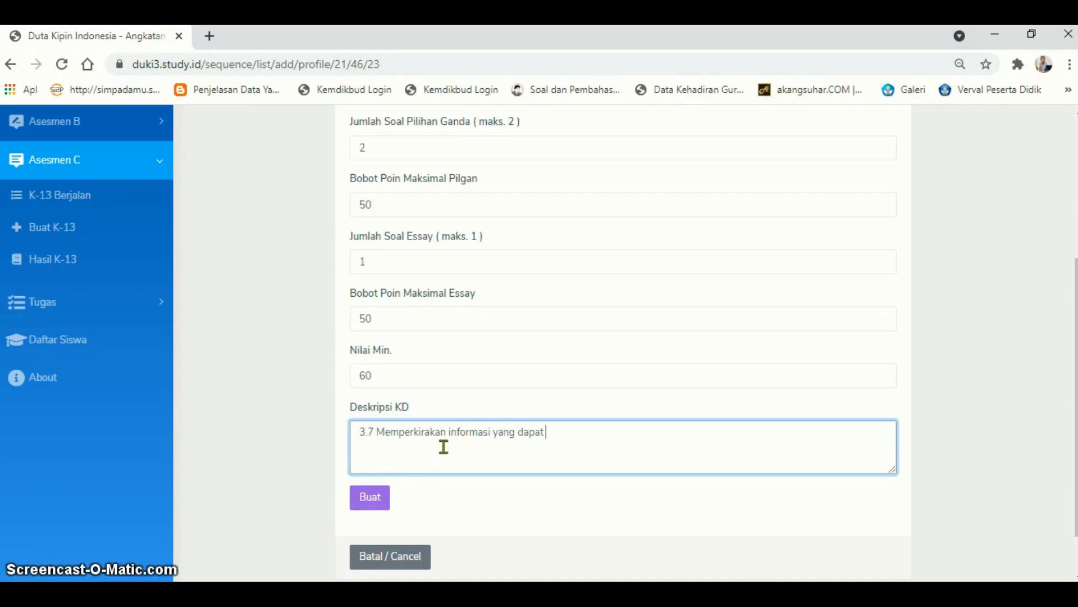
pyautogui.write(' dipo')
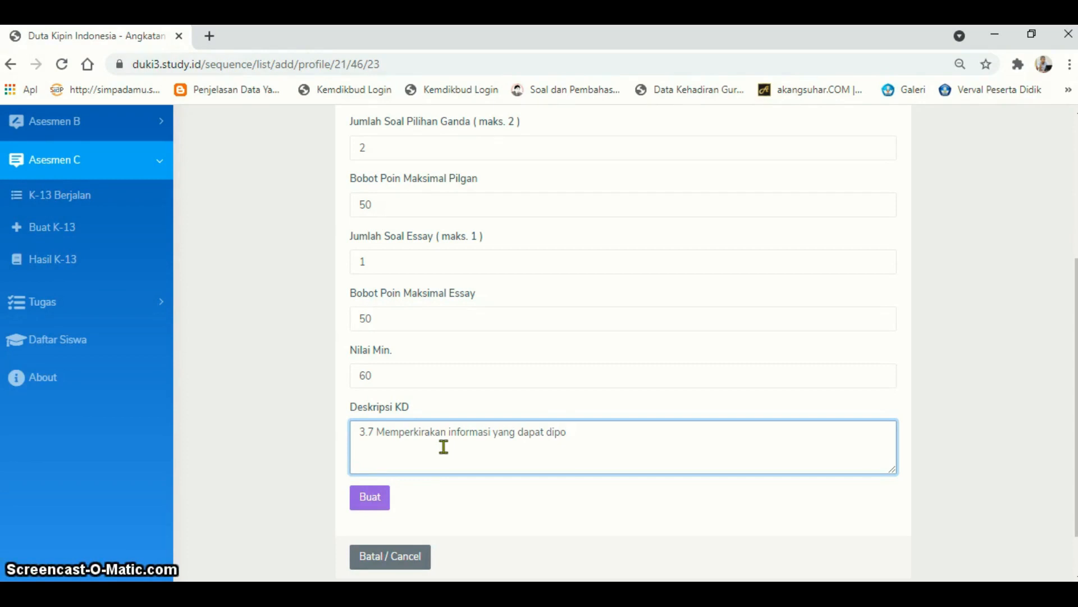
pyautogui.write('r')
pyautogui.press('BackSpace')
pyautogui.press('BackSpace')
pyautogui.write('eroleh')
pyautogui.click(375, 498)
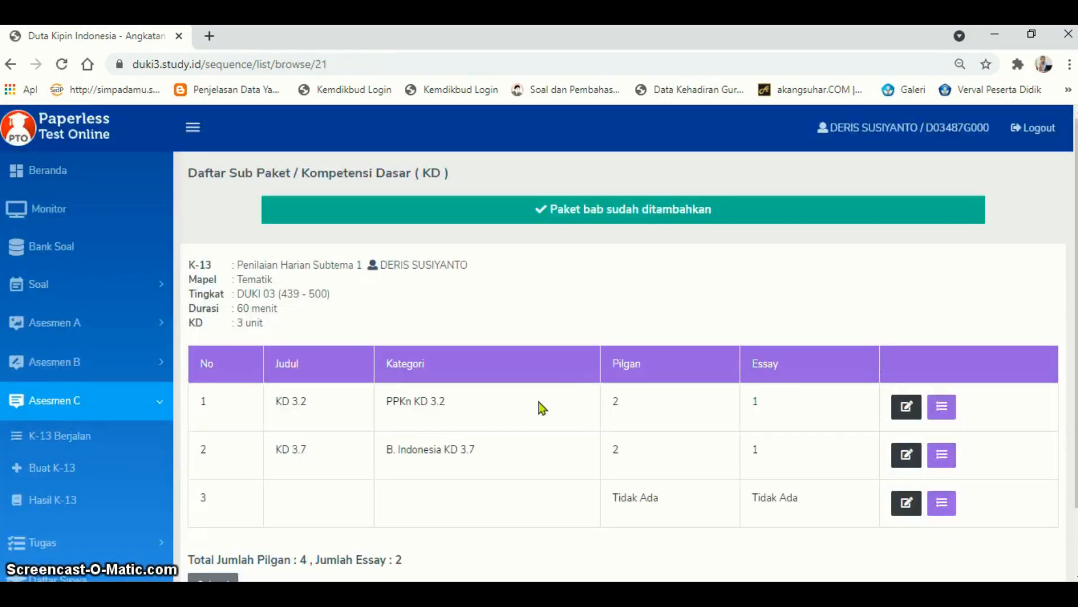
# Edit the third, empty Kompetensi Dasar entry, using IPA KD 3.2 as Kategori and "KD 3.2" as Judul KD.
pyautogui.scroll(-2, 693, 453)
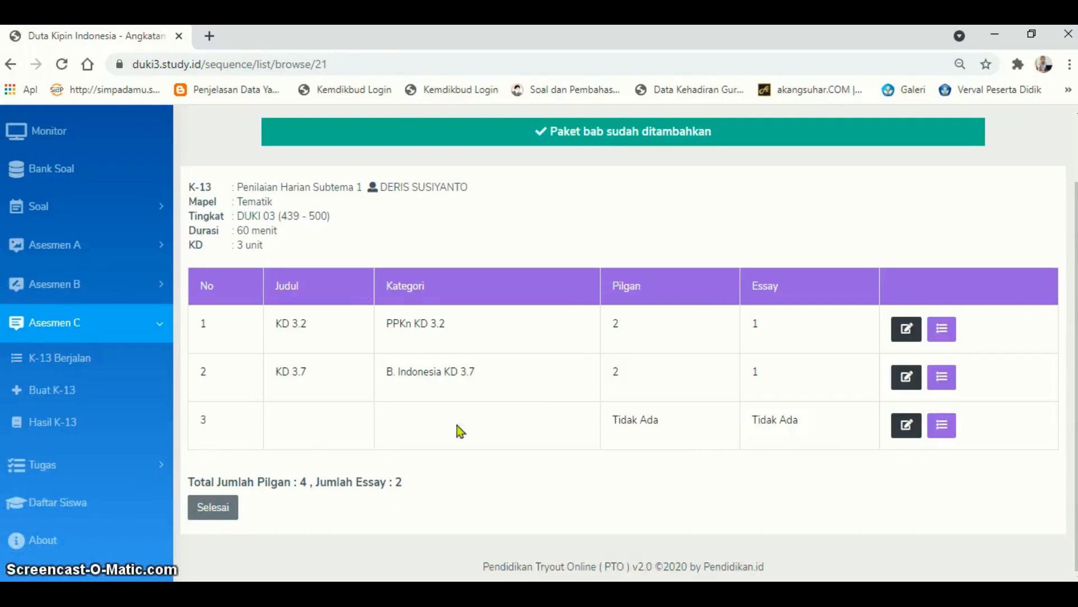
pyautogui.click(906, 425)
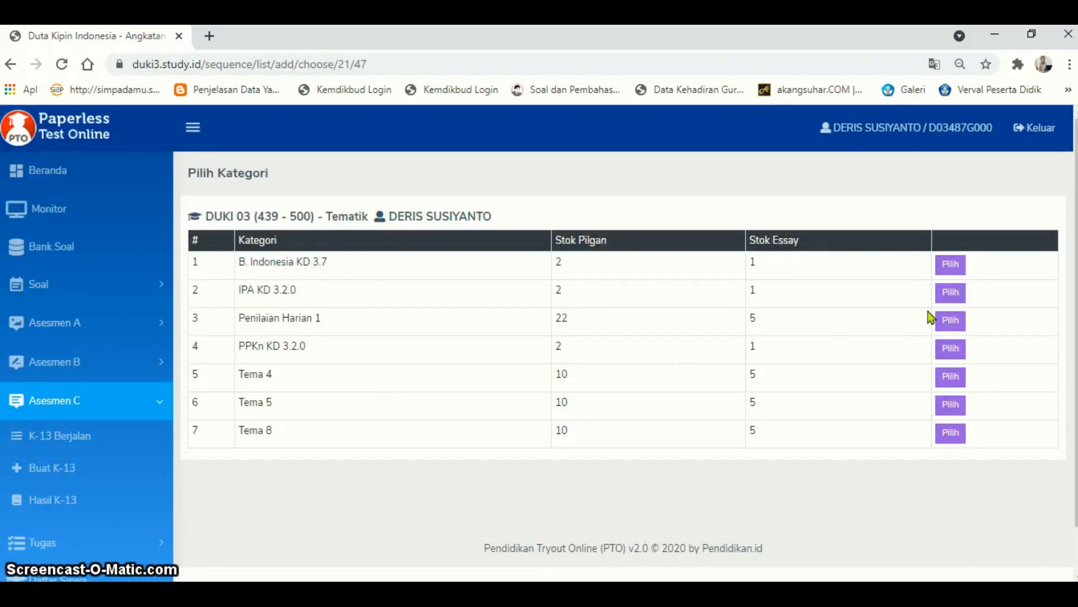
pyautogui.click(950, 292)
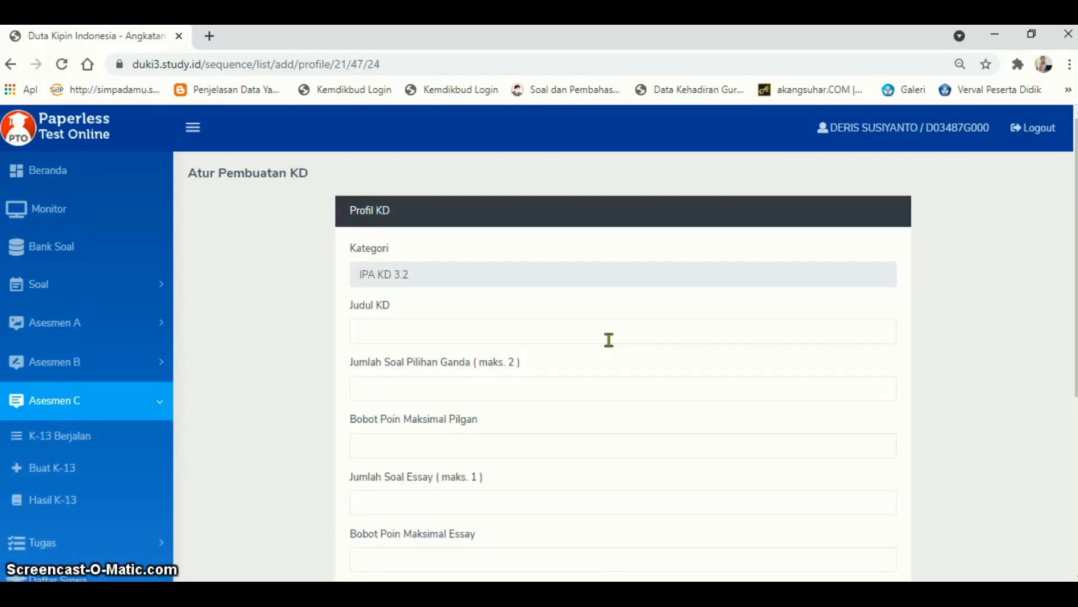
pyautogui.click(609, 337)
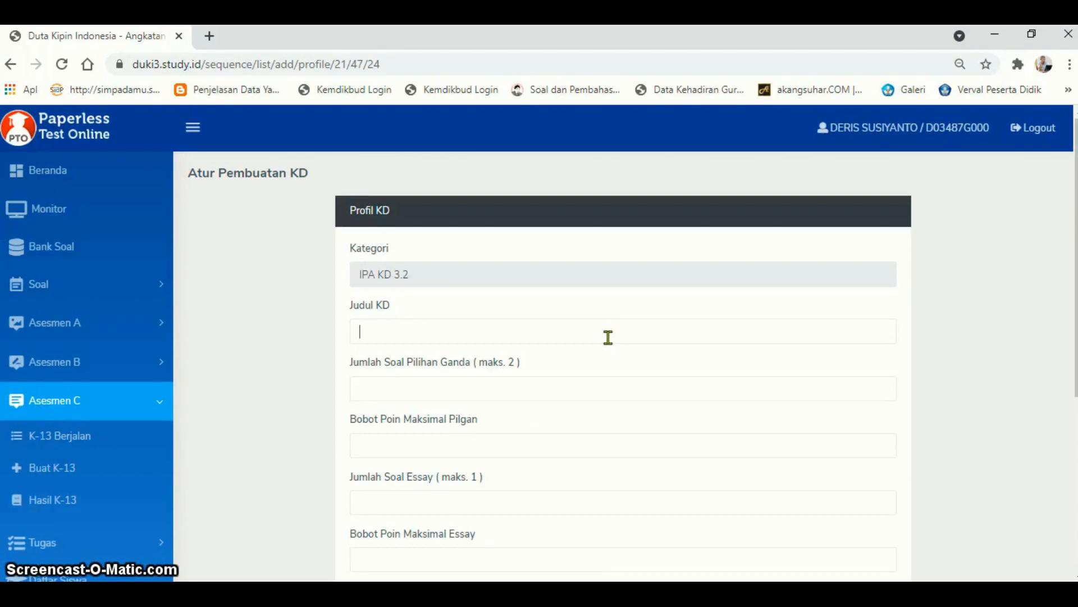
pyautogui.write('k')
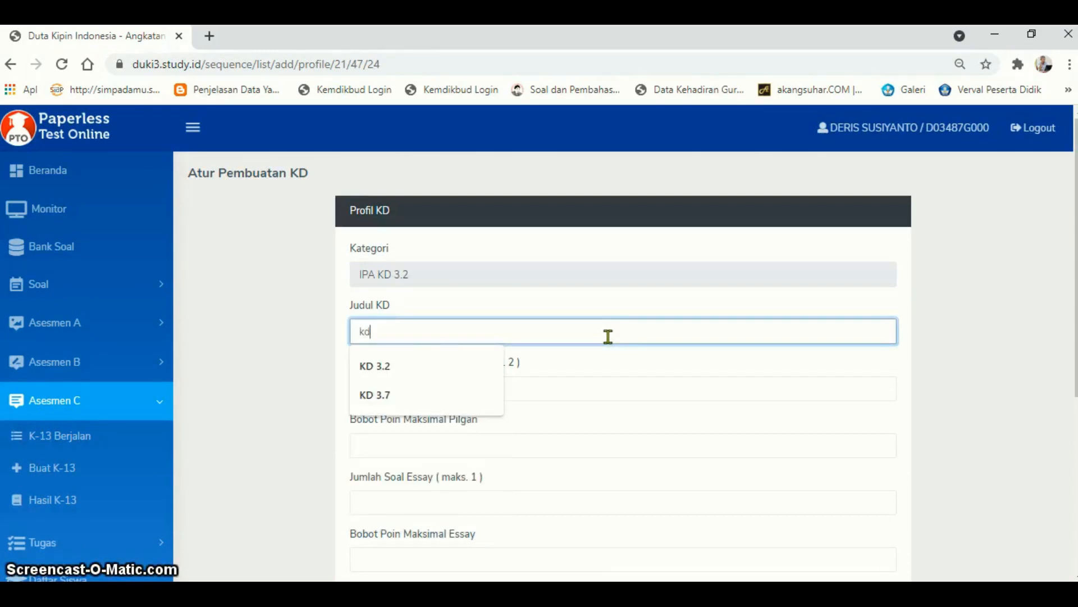
pyautogui.press('BackSpace')
pyautogui.write('KD ')
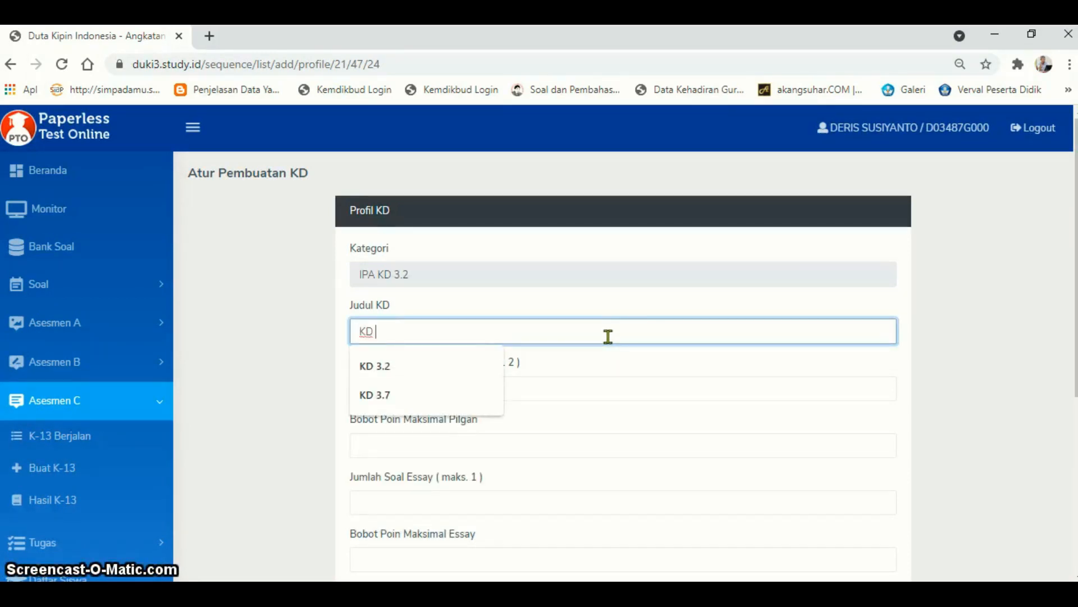
pyautogui.write('3.2')
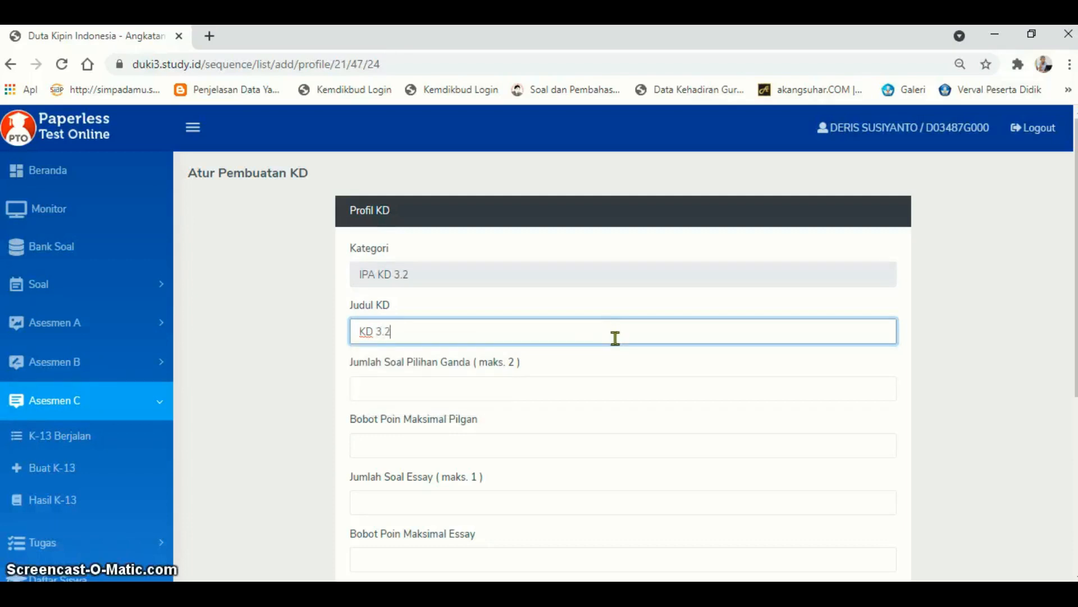
# Set the IPA KD 3.2 profile's Jumlah Soal Pilihan Ganda to 2 and Bobot Poin Maksimal Pilgan to 50.
pyautogui.click(566, 389)
pyautogui.write('2')
pyautogui.click(509, 441)
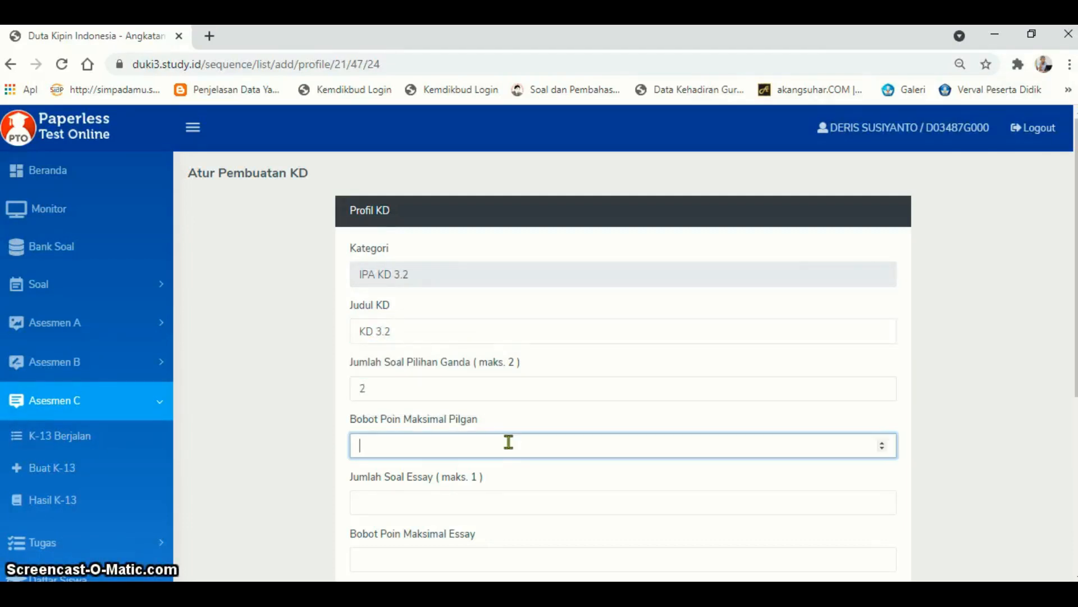
pyautogui.write('50')
# Set Jumlah Soal Essay to 1, Bobot Poin Maksimal Essay to 50 and Nilai Min. to 60 for IPA KD 3.2.
pyautogui.click(472, 498)
pyautogui.write('1')
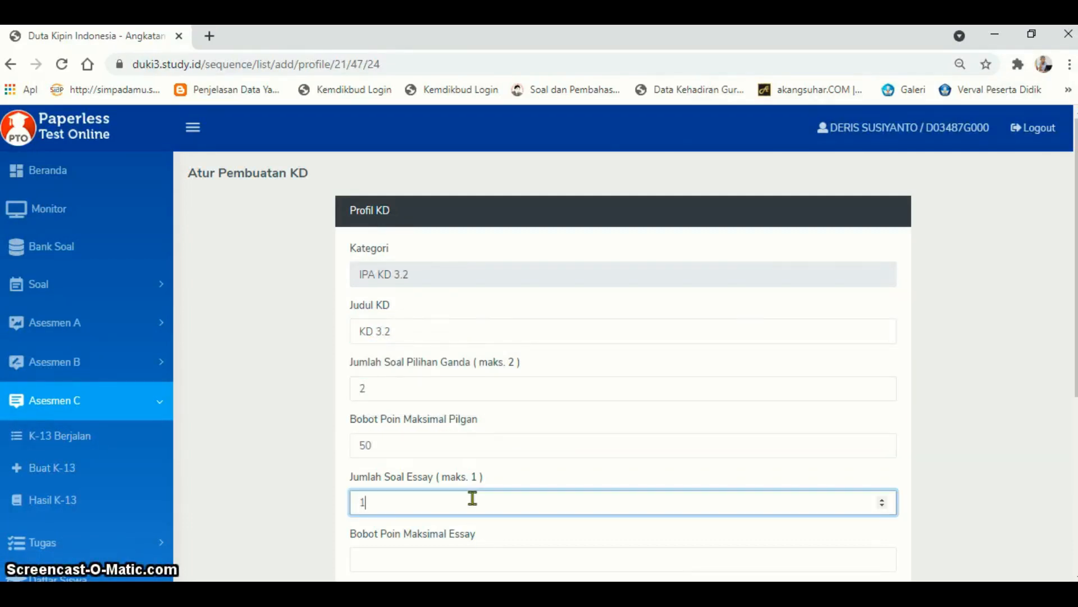
pyautogui.scroll(-5, 472, 498)
pyautogui.click(453, 318)
pyautogui.write('50')
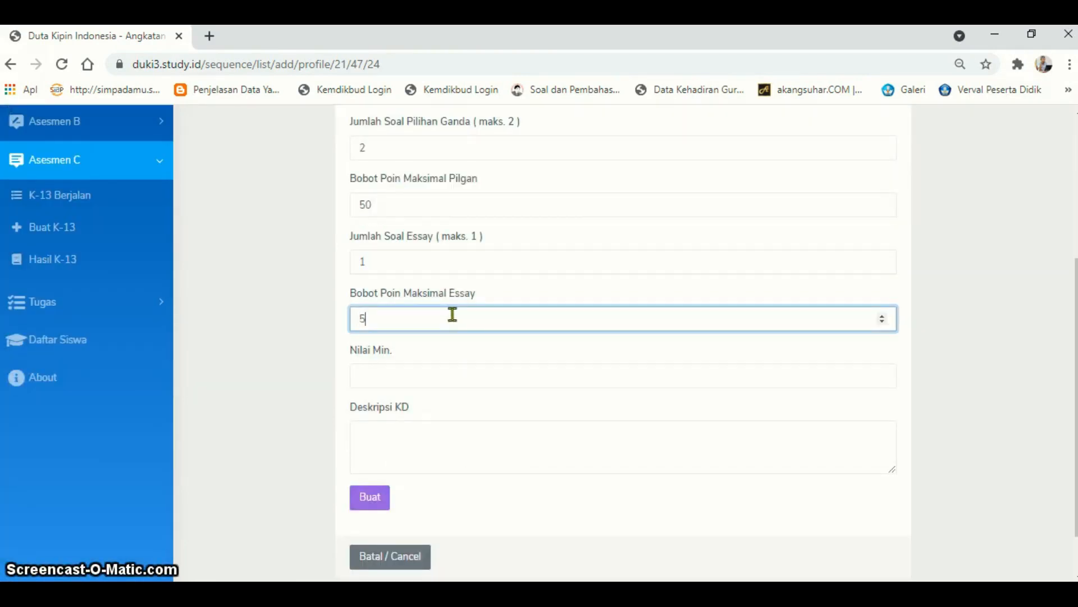
pyautogui.click(440, 381)
pyautogui.write('60')
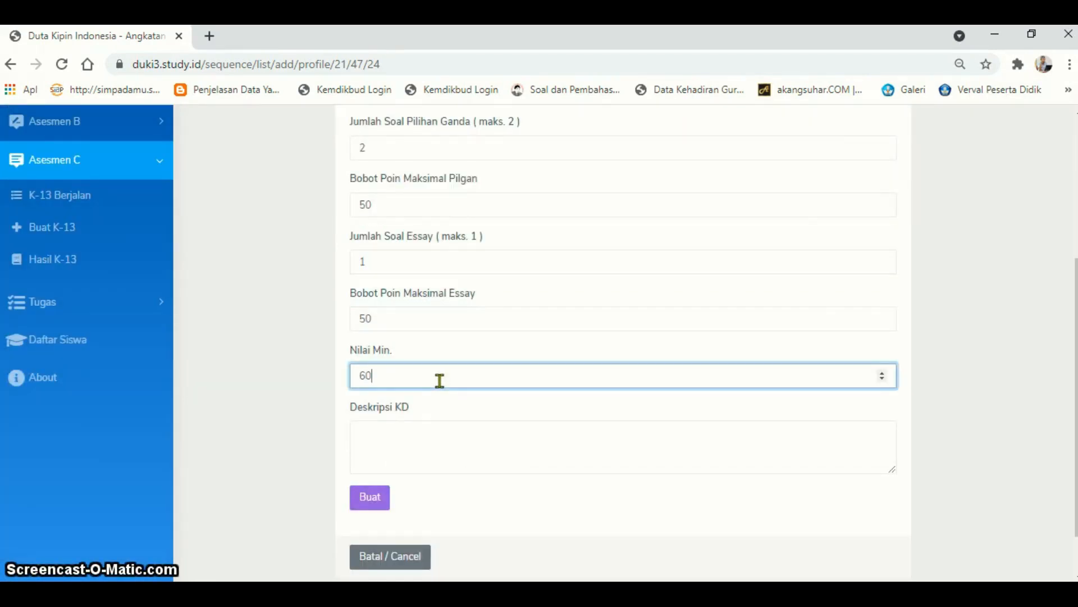
# Enter "3.4 Menghubungkan ciri pubertas" as the Deskripsi KD and submit the third Kompetensi Dasar.
pyautogui.click(439, 436)
pyautogui.write('3')
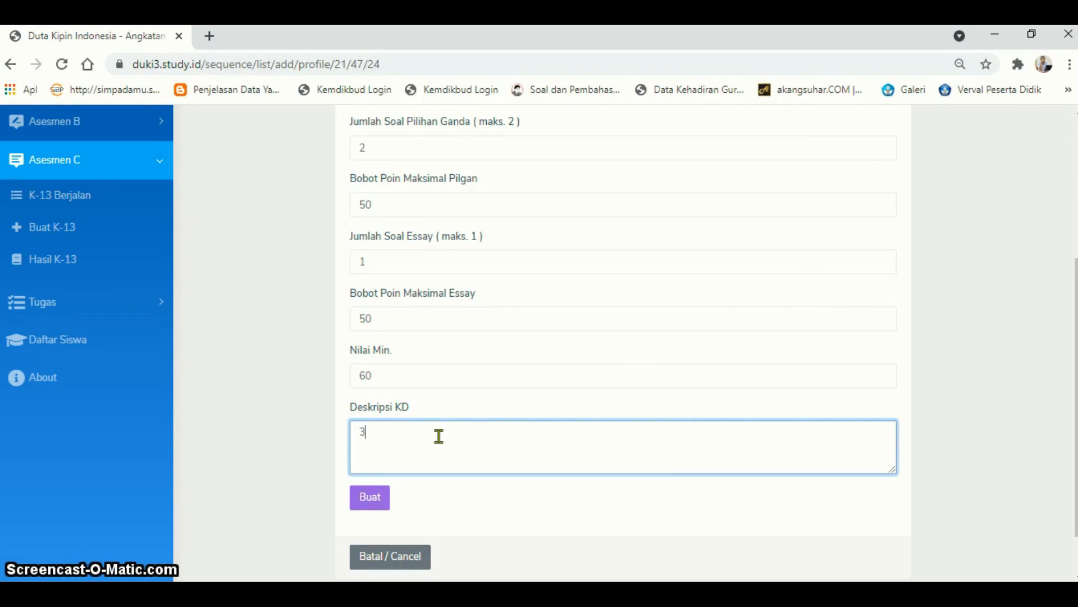
pyautogui.write('.4')
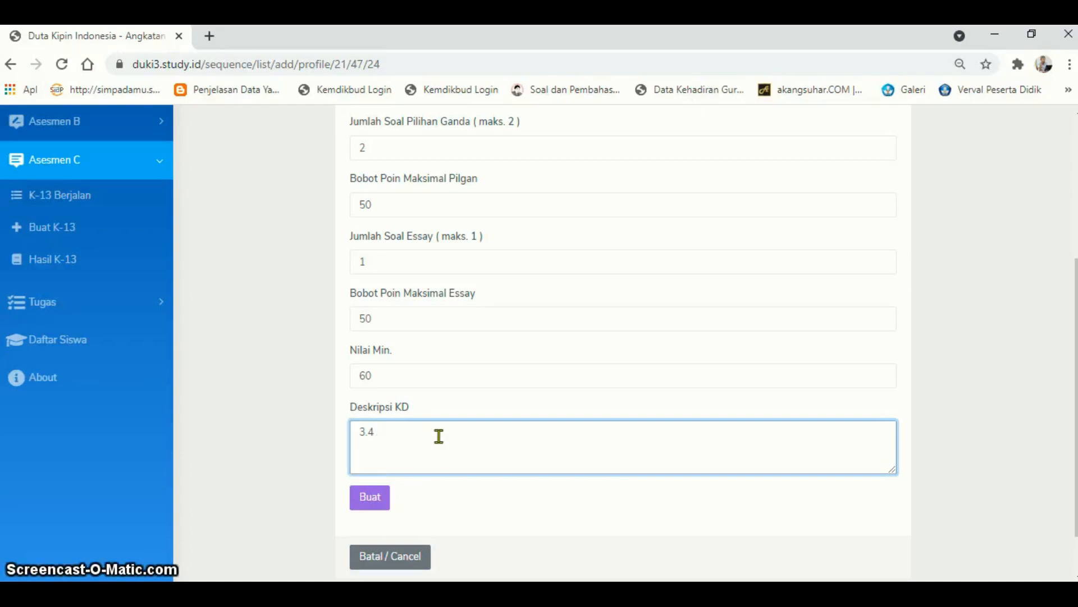
pyautogui.write('Mem')
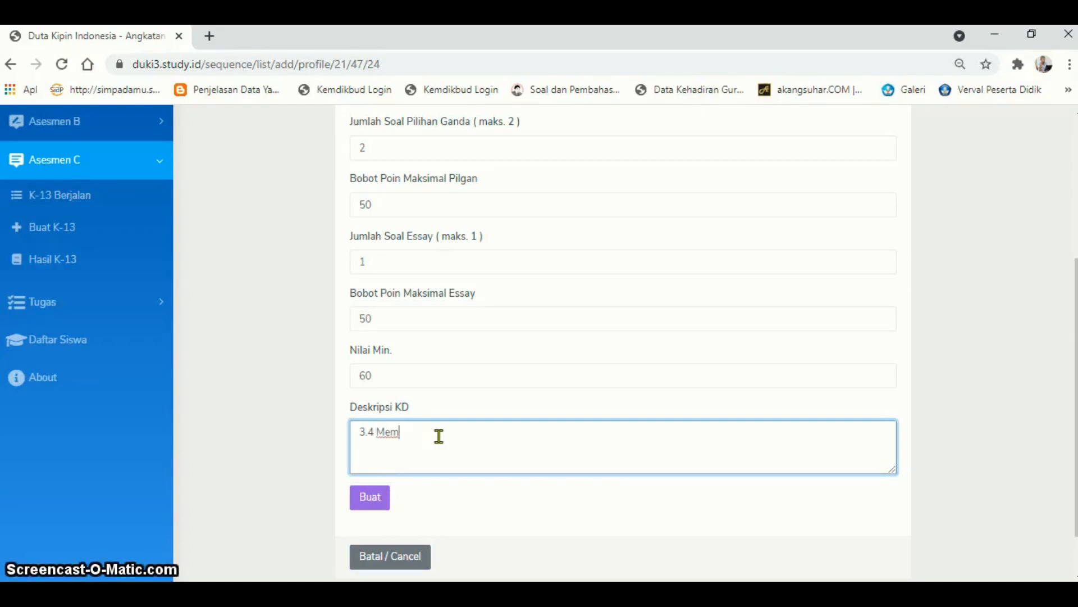
pyautogui.write('ahami')
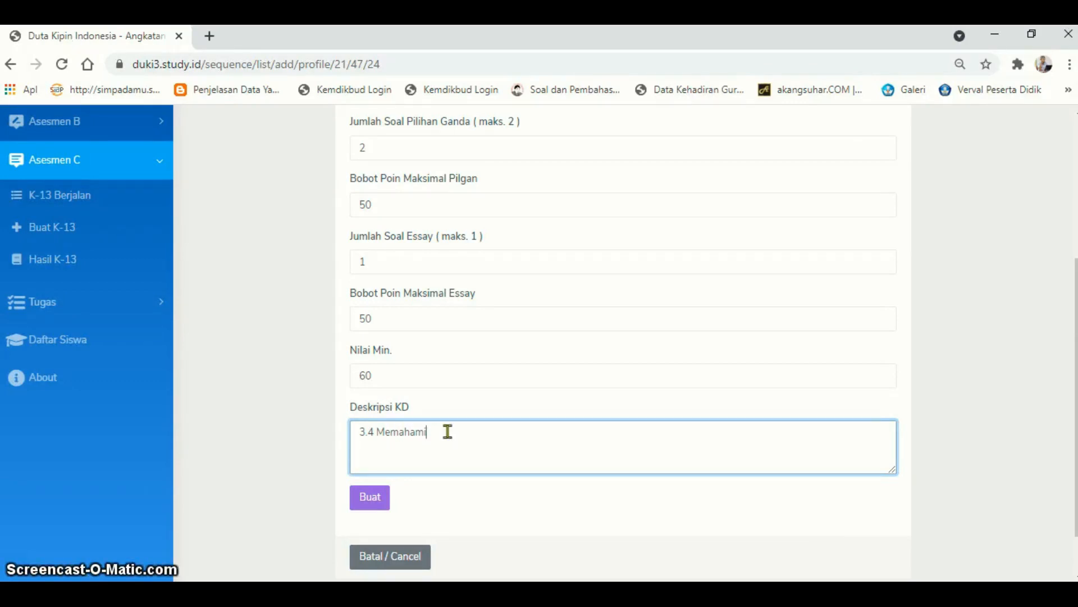
pyautogui.press('BackSpace')
pyautogui.press('BackSpace')
pyautogui.press('BackSpace')
pyautogui.press('BackSpace')
pyautogui.press('BackSpace')
pyautogui.press('BackSpace')
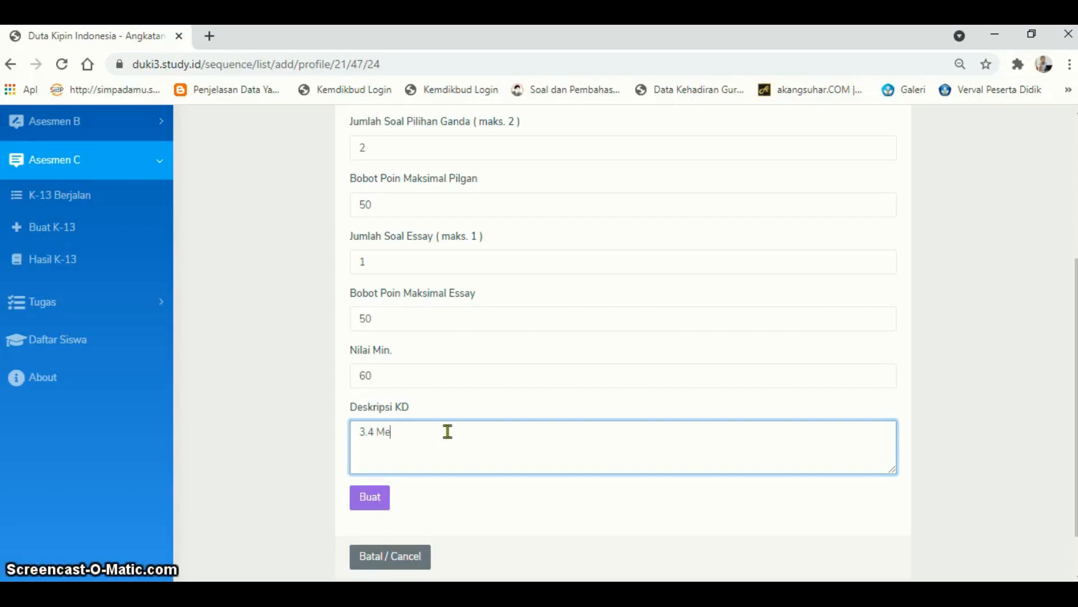
pyautogui.write('nghubungka')
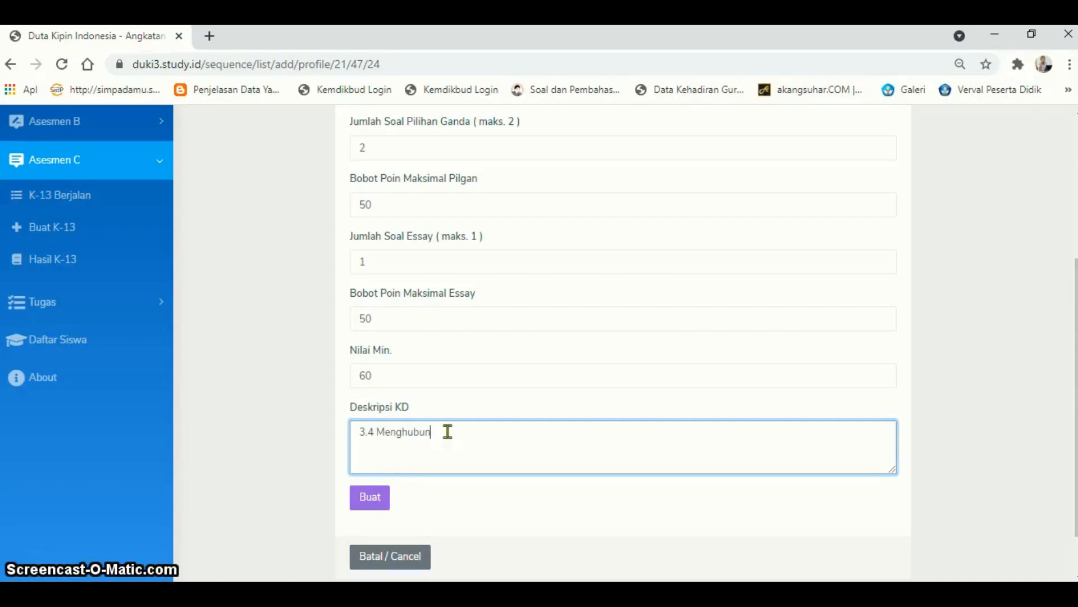
pyautogui.write('n ciri pubertas')
pyautogui.click(372, 497)
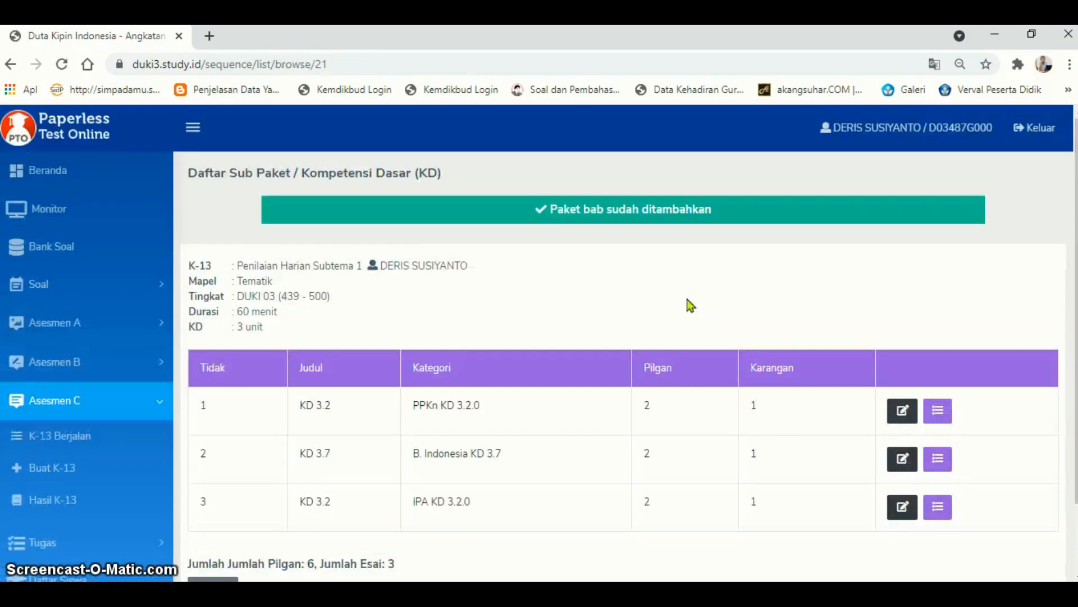
# Check the list of three Kompetensi Dasar entries and finish setting up the Penilaian Harian Subtema 1 assessment.
pyautogui.scroll(-2, 620, 286)
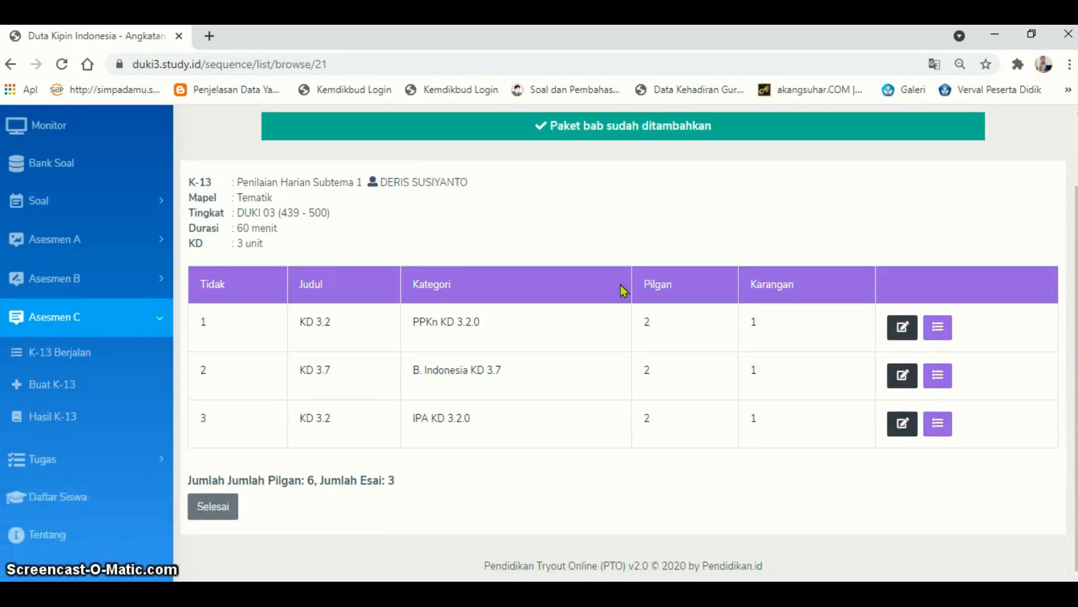
pyautogui.scroll(2, 621, 285)
pyautogui.scroll(-1, 621, 285)
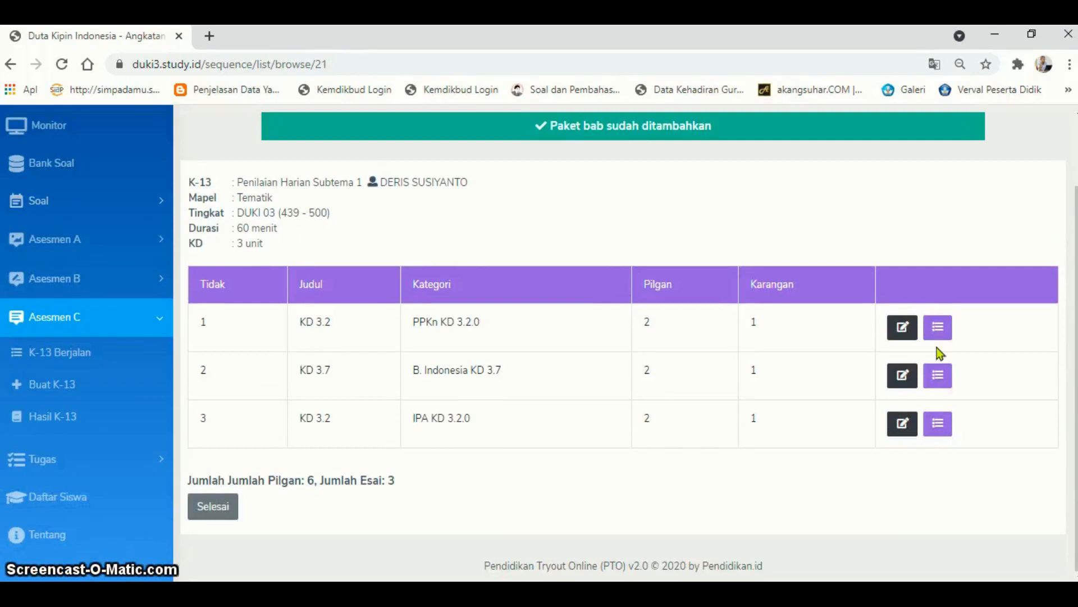
pyautogui.click(224, 512)
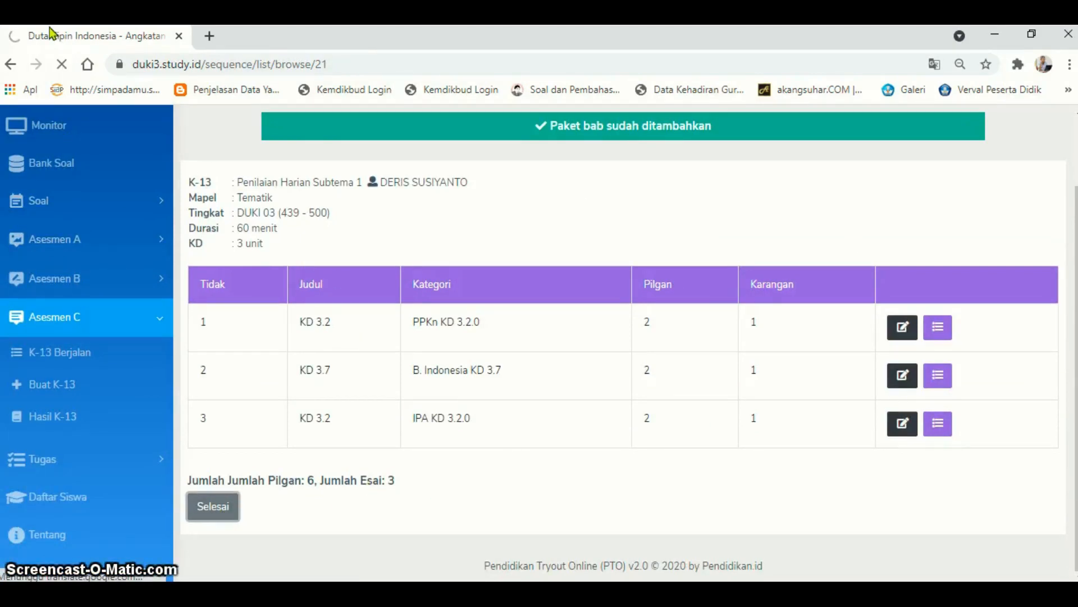